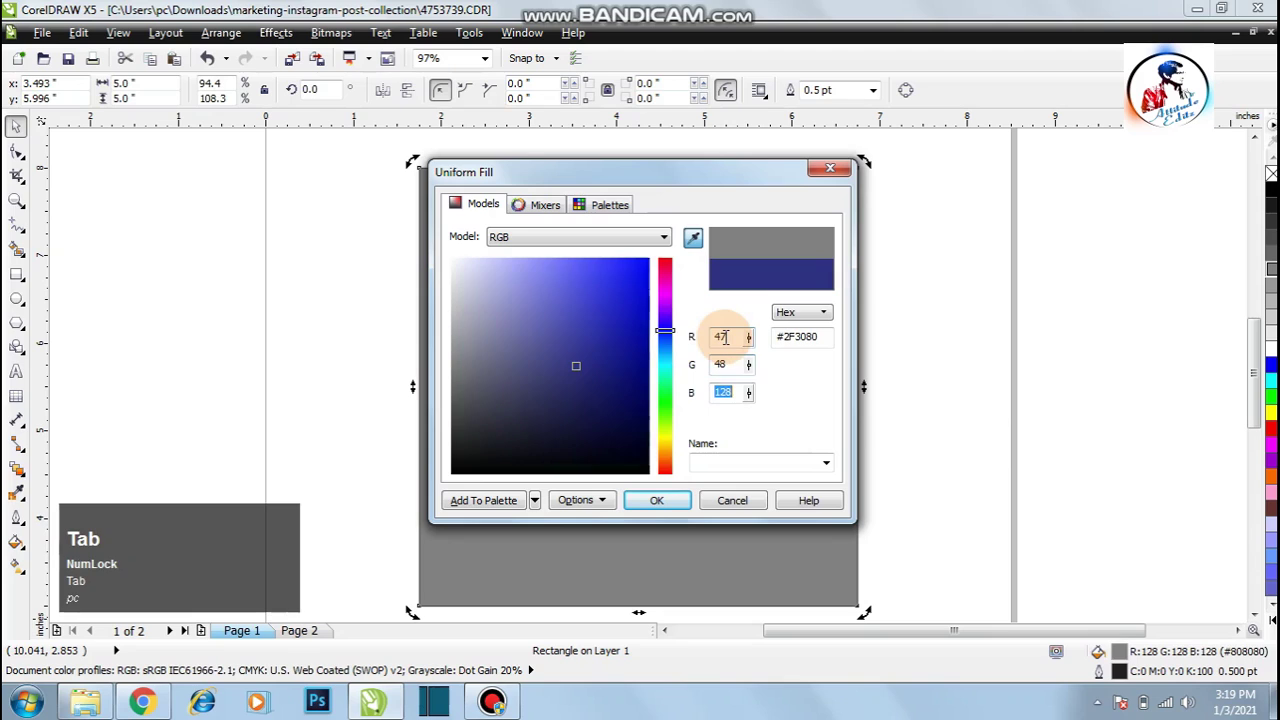
# - Set the blue component of the square's fill to 56, giving RGB 47, 48, 56, and apply the colour
pyautogui.write('56')
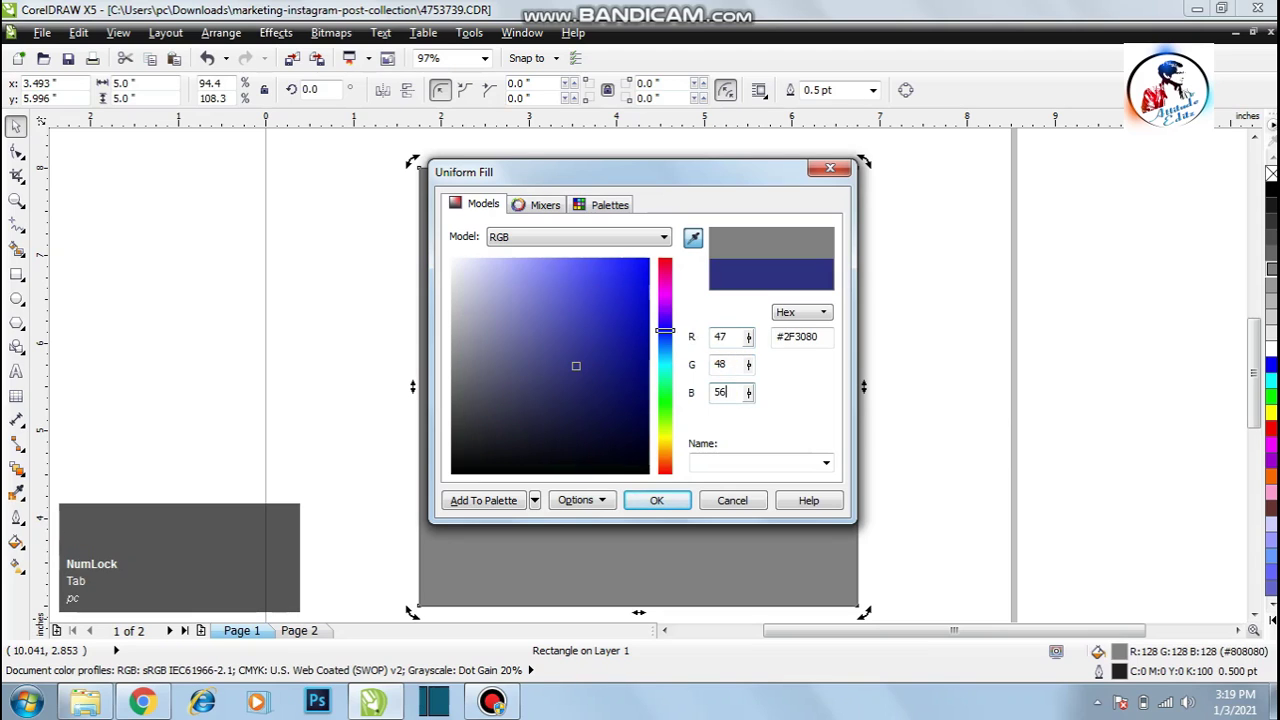
pyautogui.press('Return')
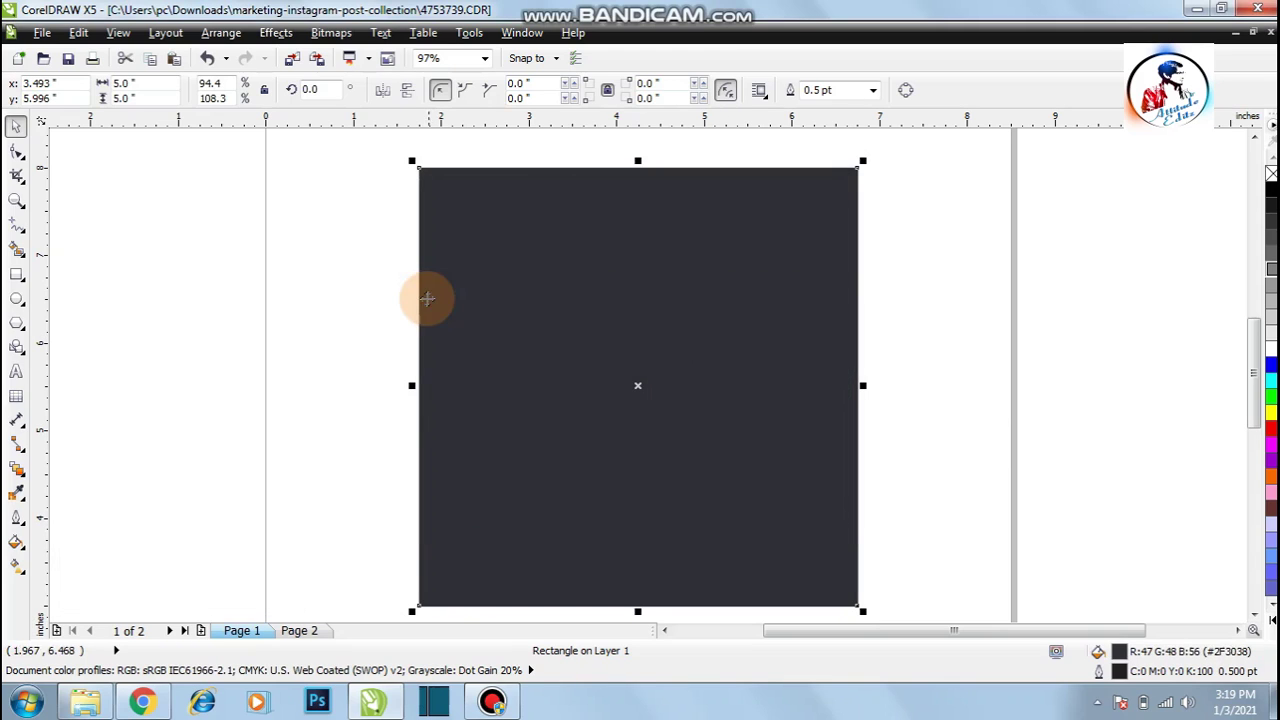
pyautogui.click(352, 320)
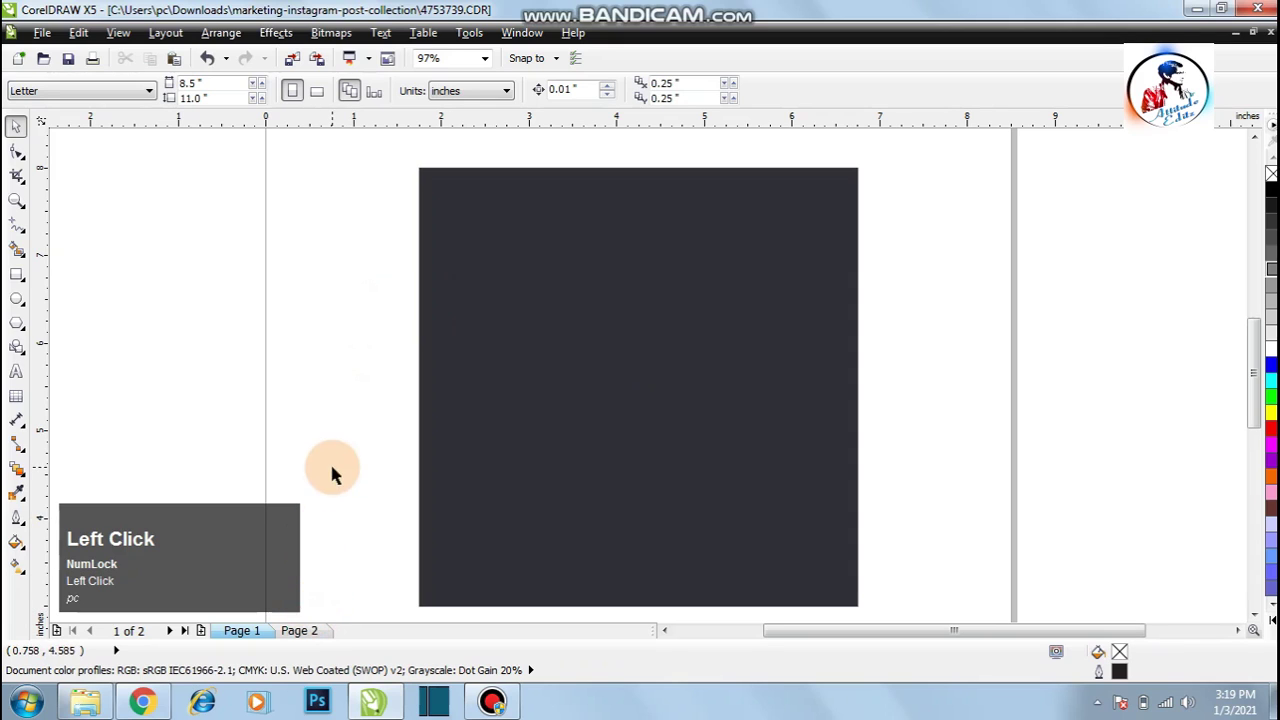
# - Copy the halftone dot group from Page 2 onto Page 1 and place it over the middle of the dark square
pyautogui.click(303, 631)
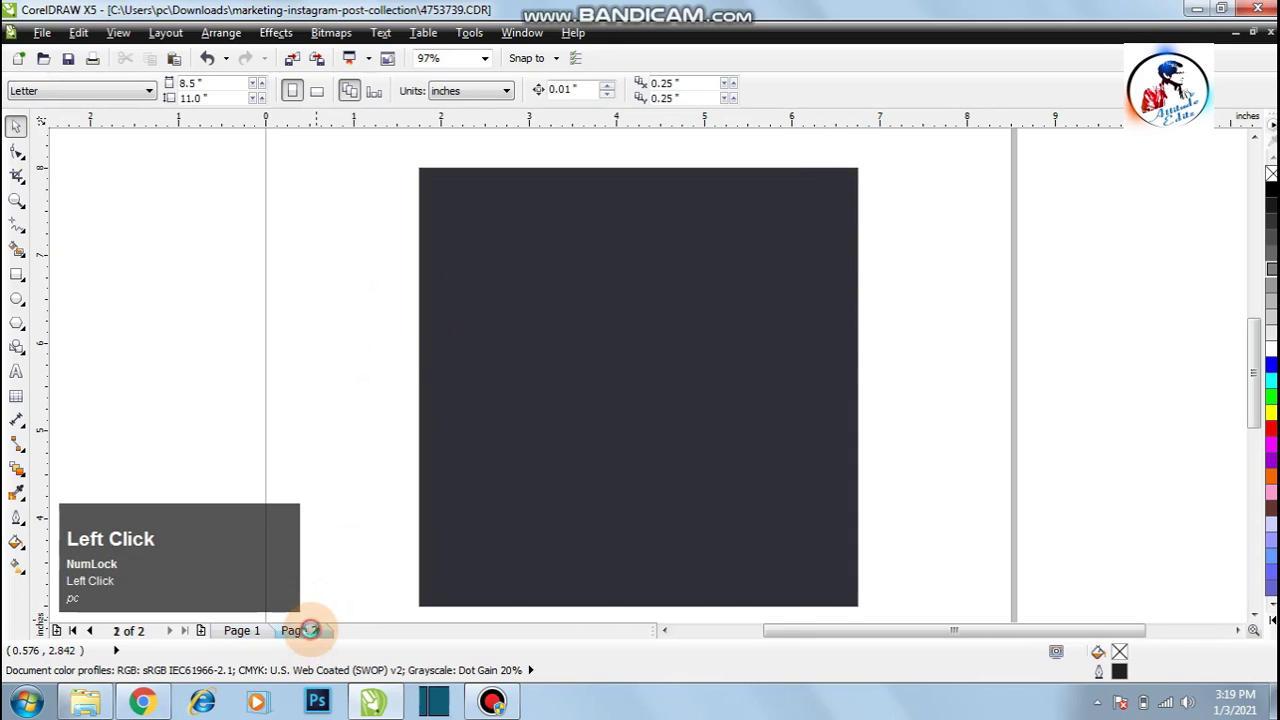
pyautogui.click(578, 230)
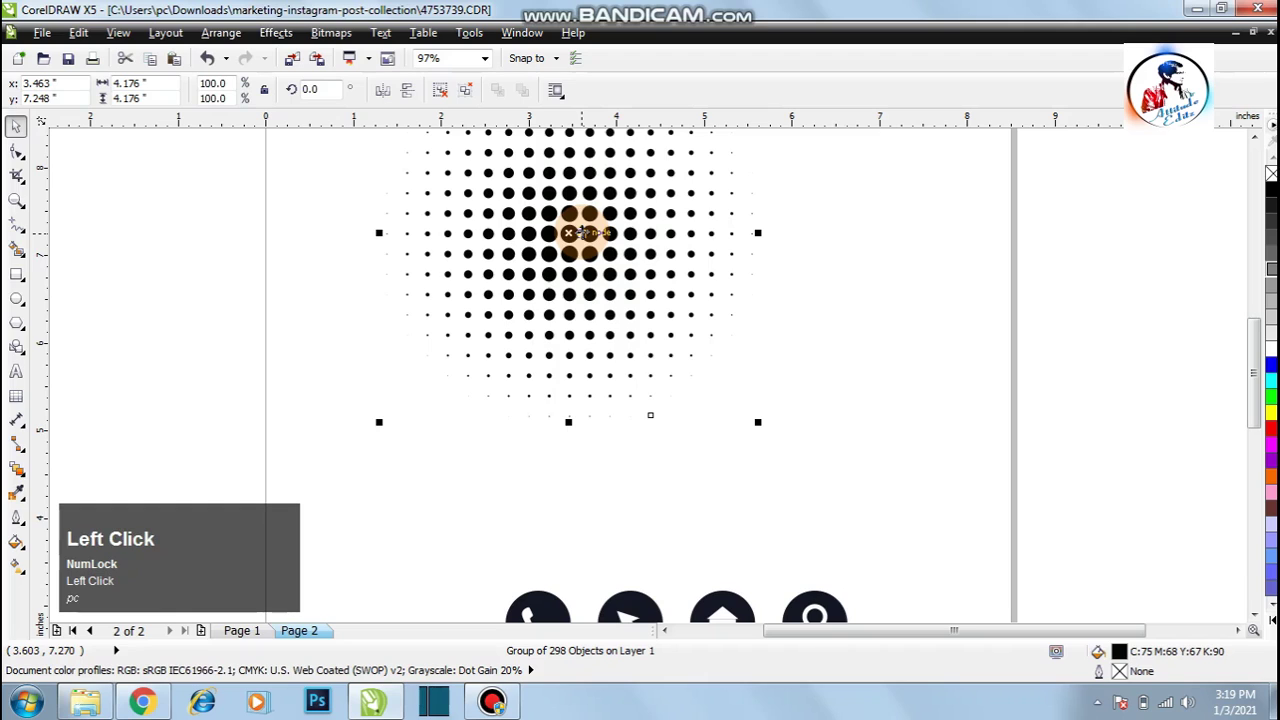
pyautogui.click(257, 634)
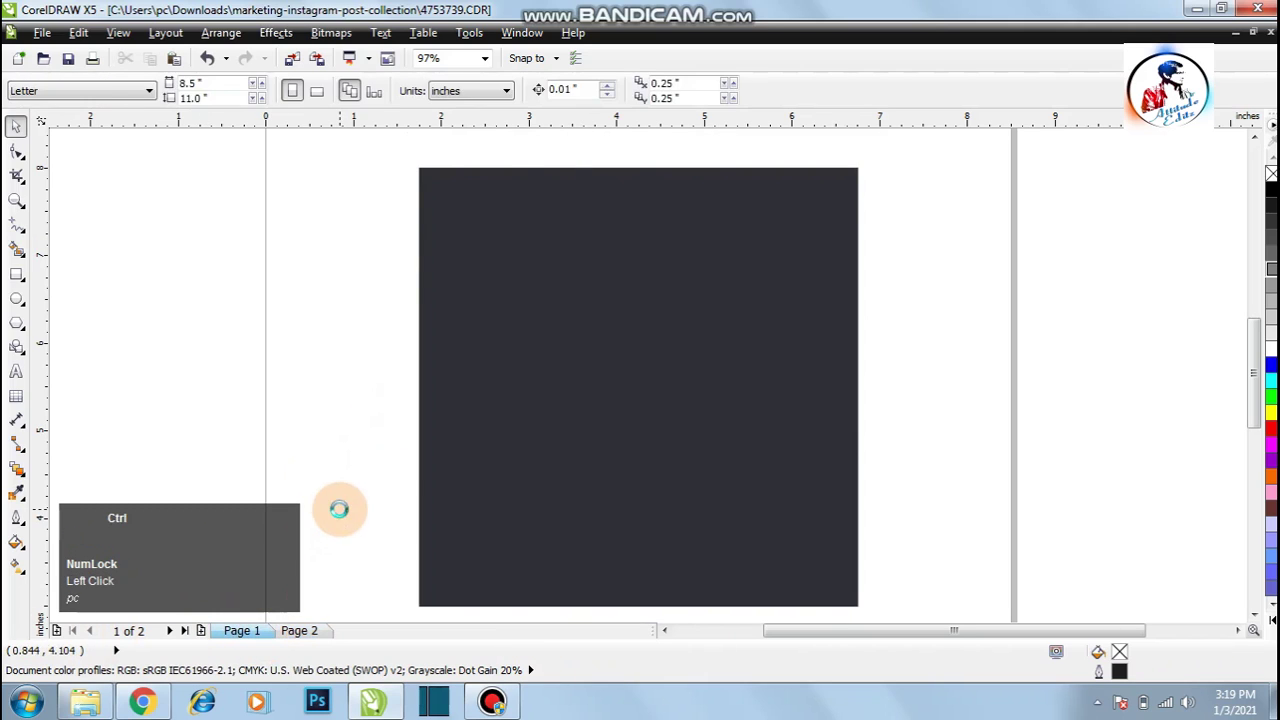
pyautogui.hotkey('ctrl', 'v')
pyautogui.moveTo(650, 302); pyautogui.dragTo(637, 390)
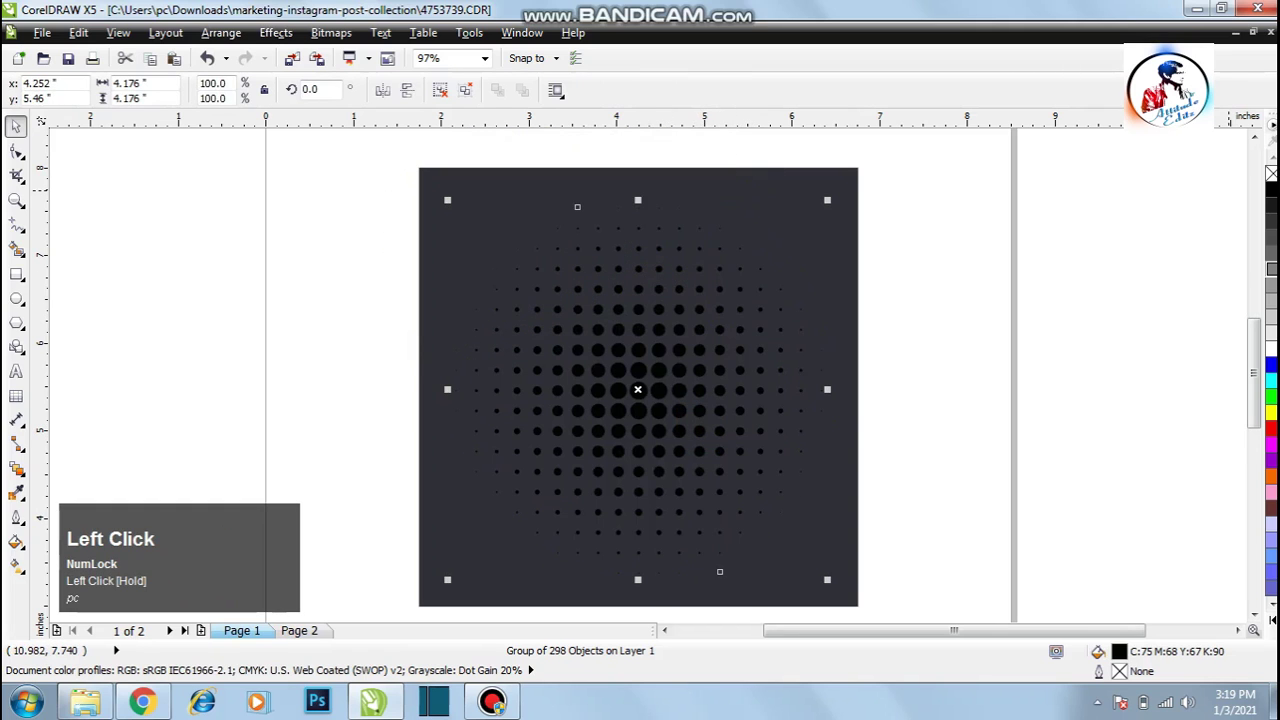
# - Recolour the halftone dot group with the dark grey palette colour RGB 77, 77, 77
pyautogui.click(1271, 337)
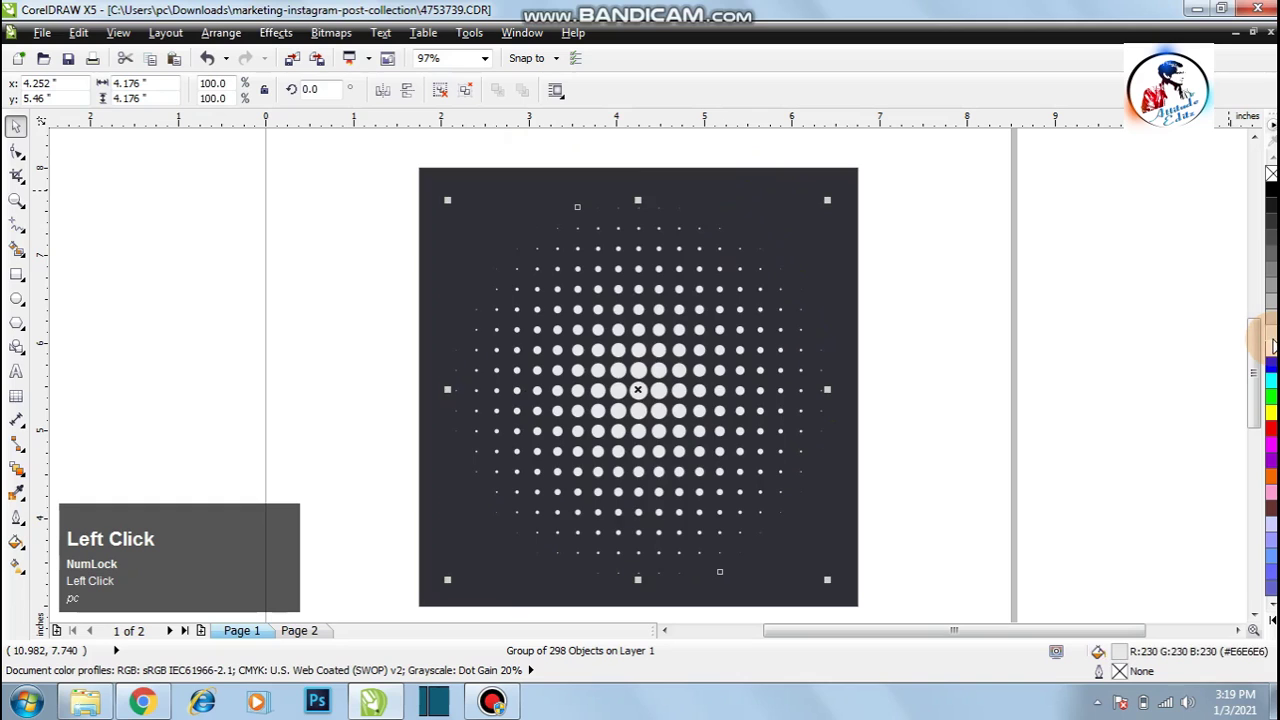
pyautogui.click(1272, 288)
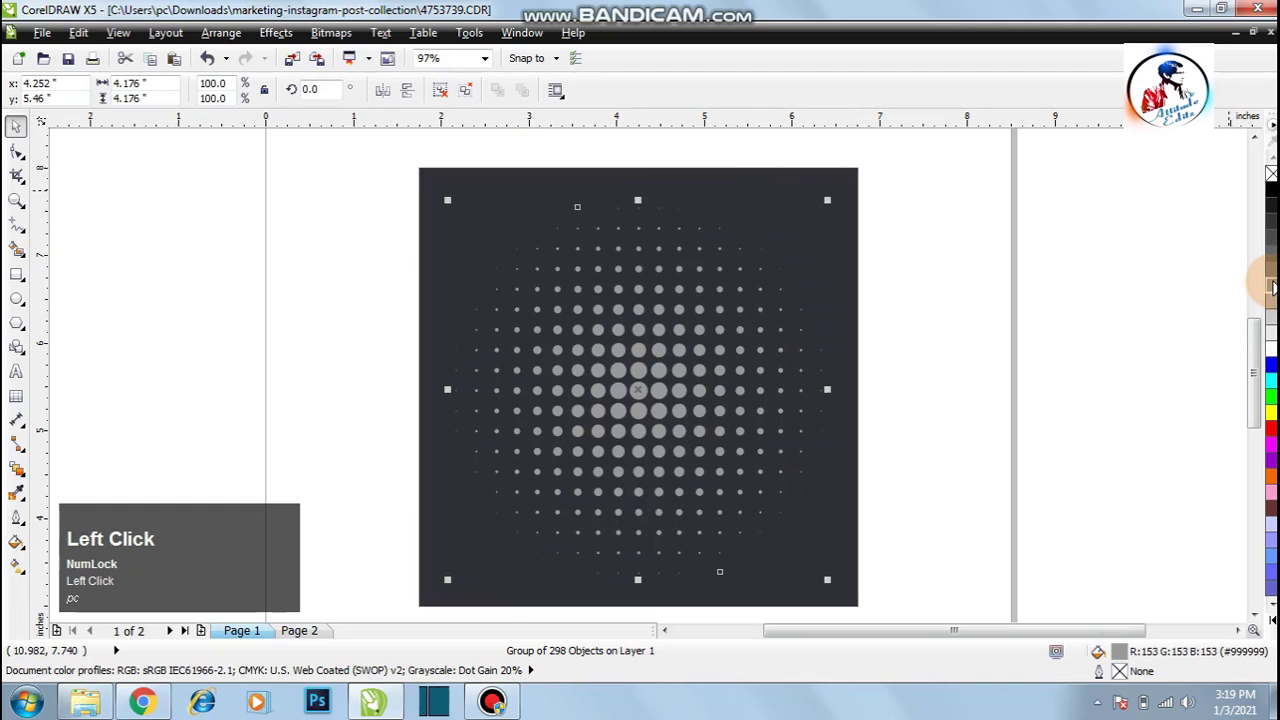
pyautogui.click(1271, 270)
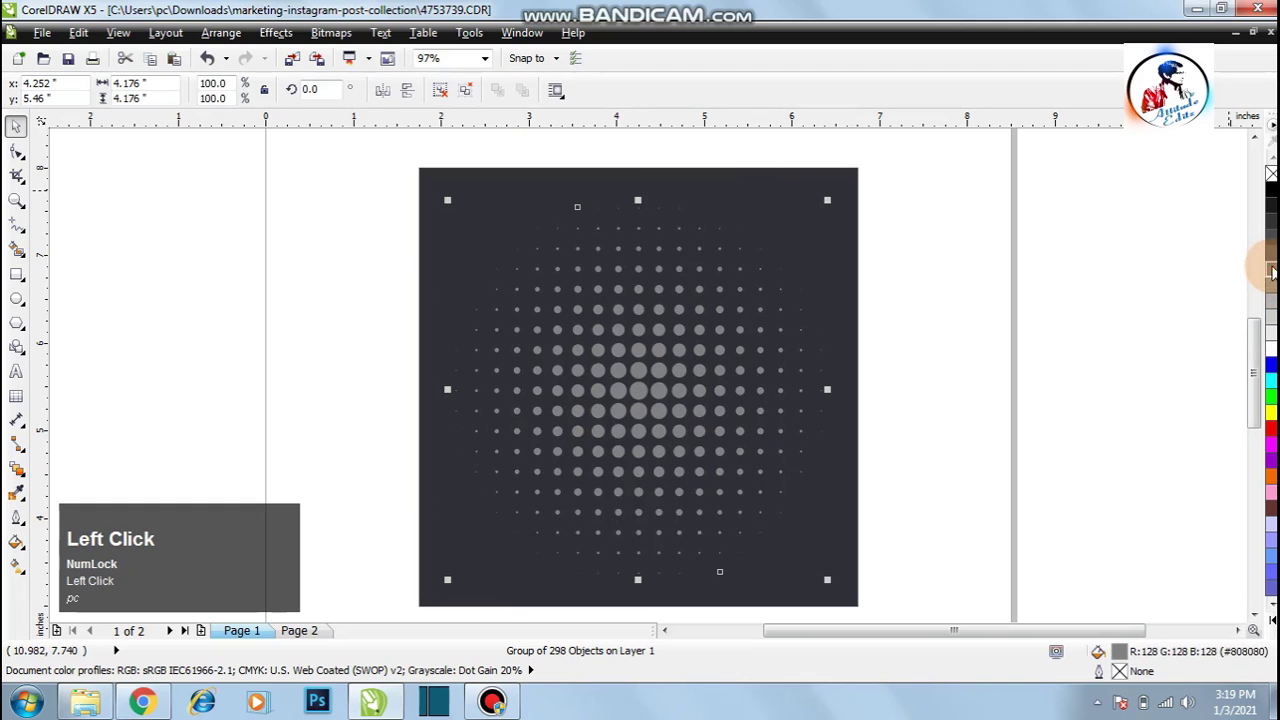
pyautogui.click(1271, 244)
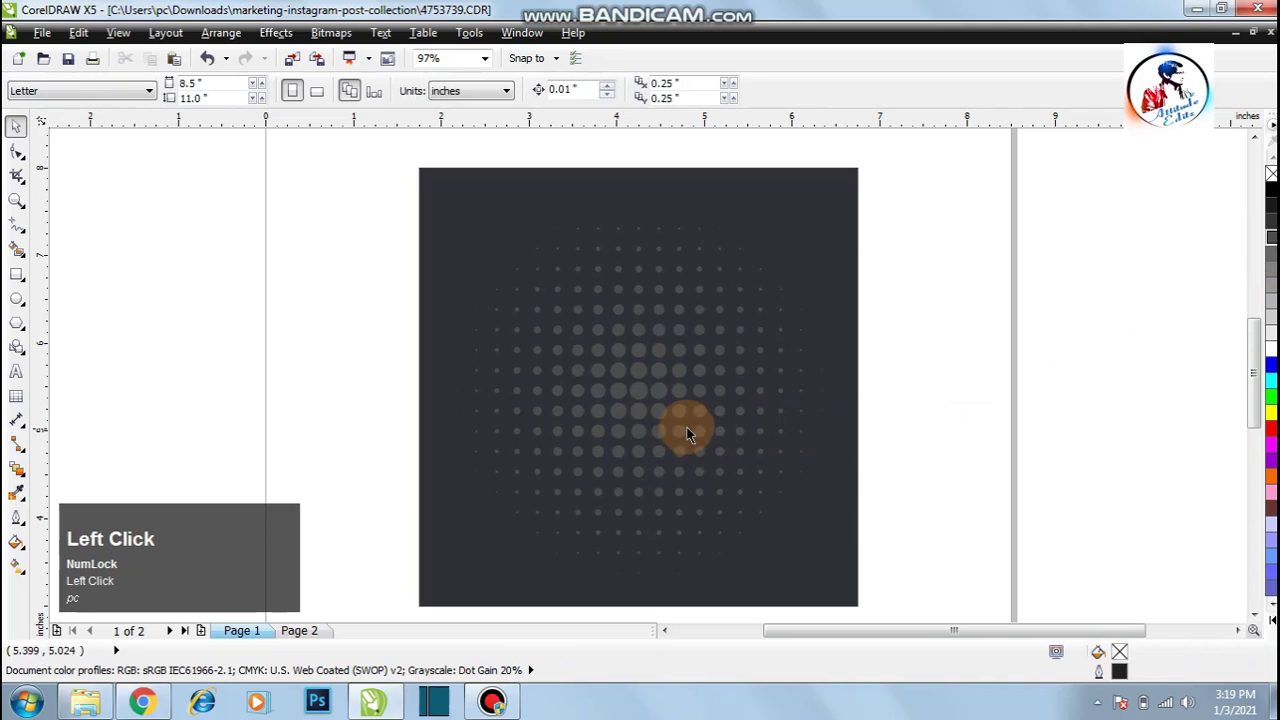
# - Enlarge the halftone dot group to about 4.59 inches across and centre it horizontally and vertically on the square
pyautogui.moveTo(834, 583); pyautogui.dragTo(857, 600)
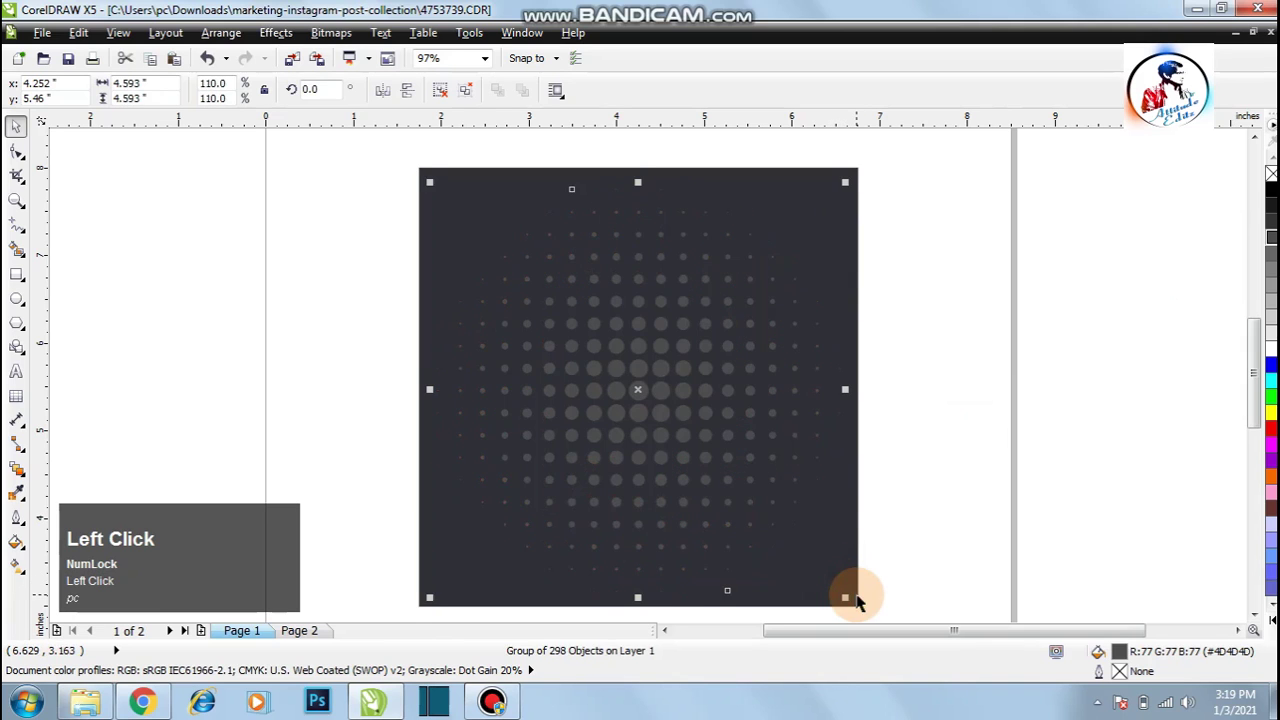
pyautogui.keyDown('shift'); pyautogui.click(836, 602); pyautogui.keyUp('shift')
pyautogui.press('c')
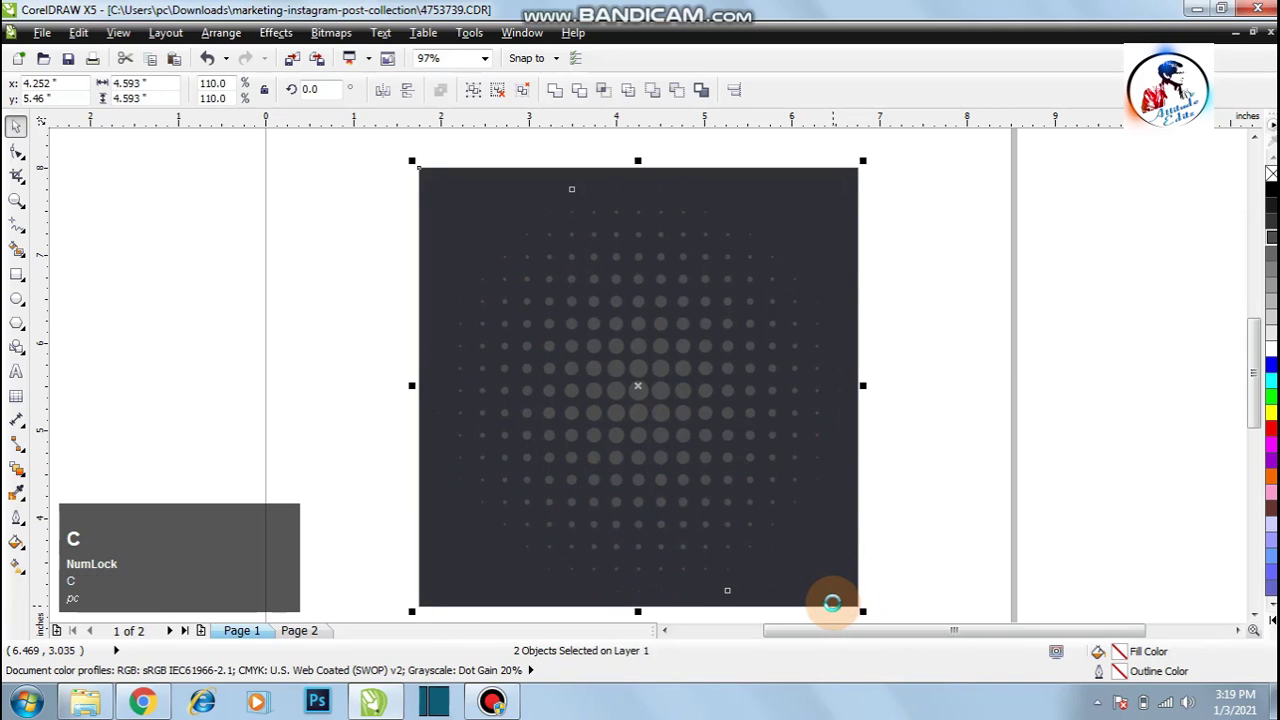
pyautogui.press('e')
pyautogui.click(950, 374)
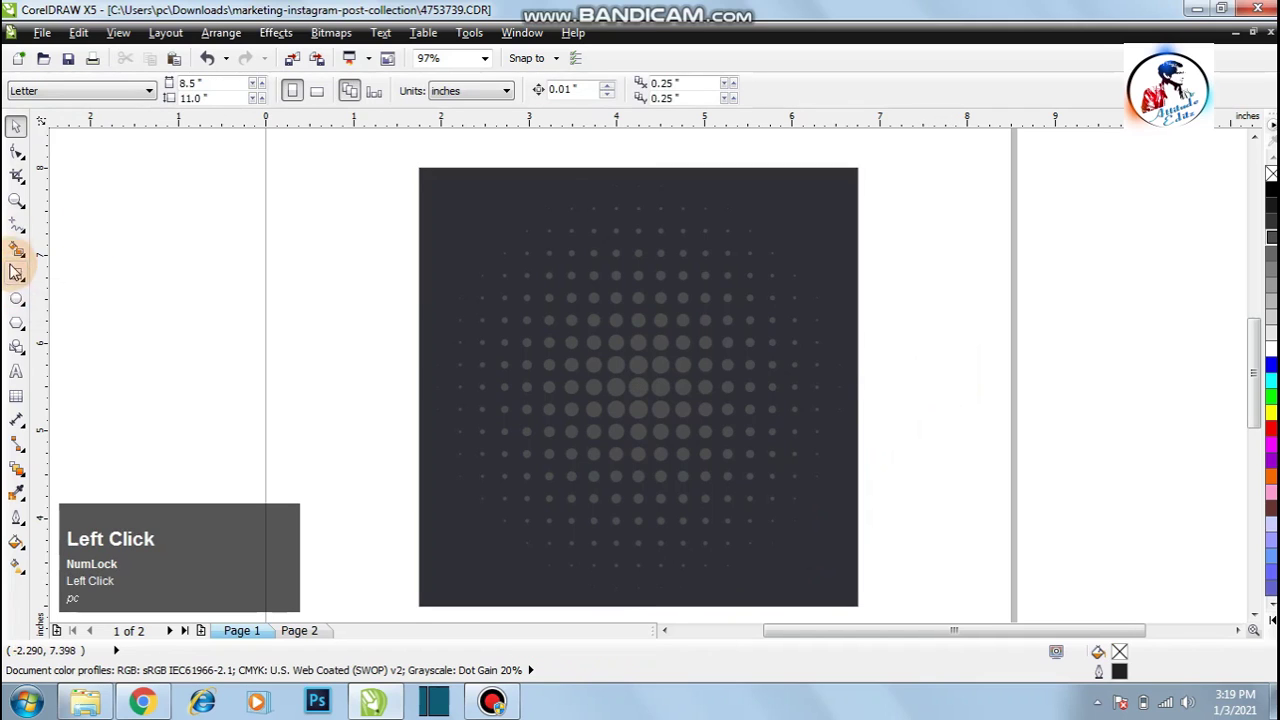
# - Draw a closed slanted band with the Pen tool across the square's upper edge, about 5 inches wide and 1 inch tall, narrowing to the right
pyautogui.click(20, 232)
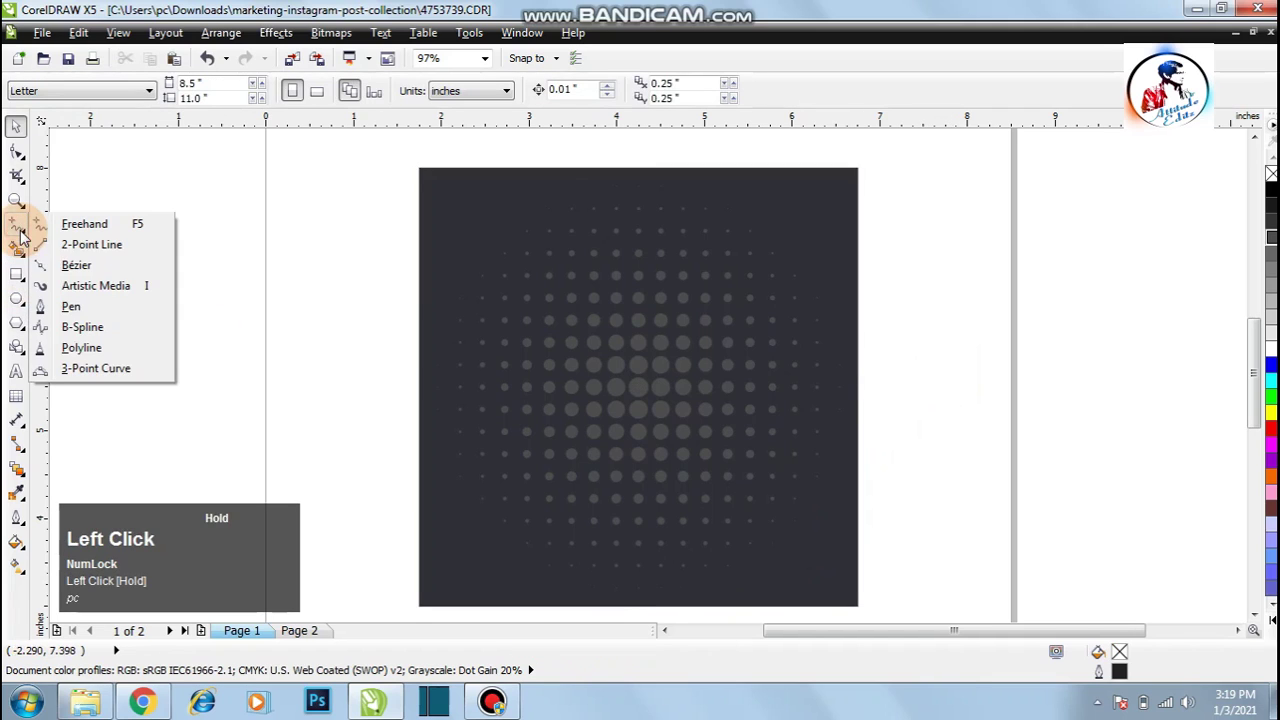
pyautogui.click(70, 306)
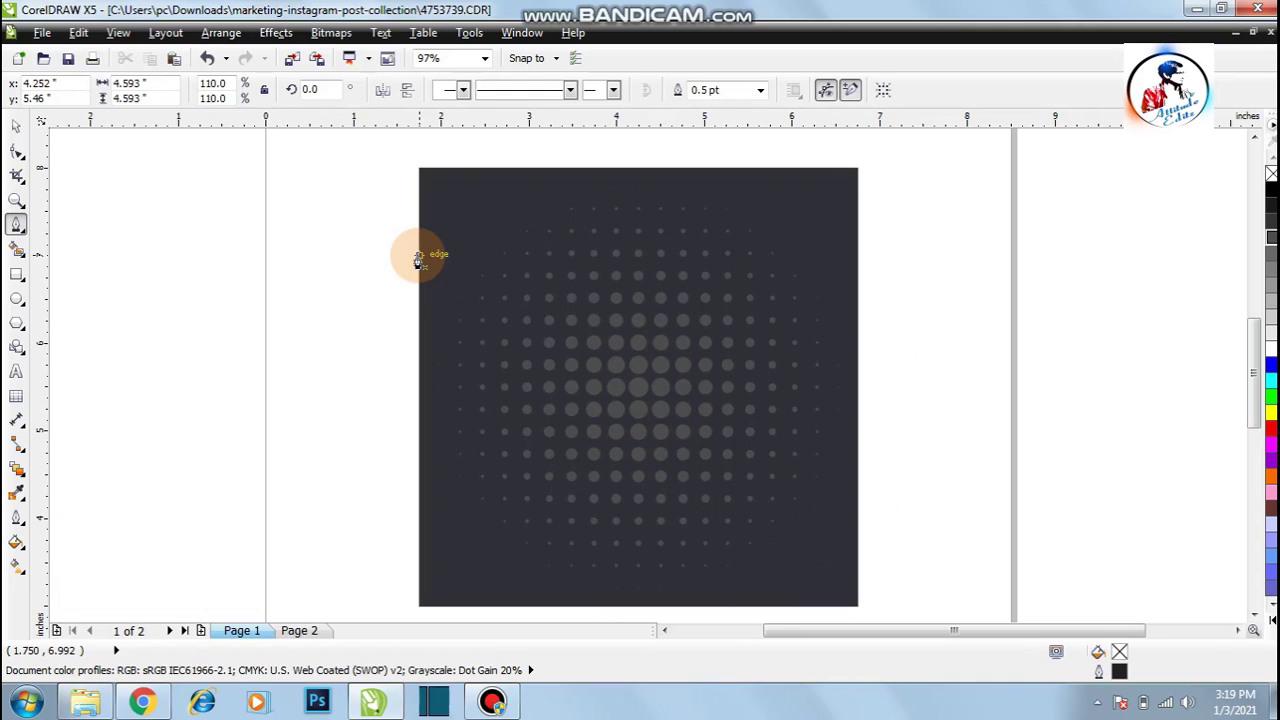
pyautogui.click(418, 256)
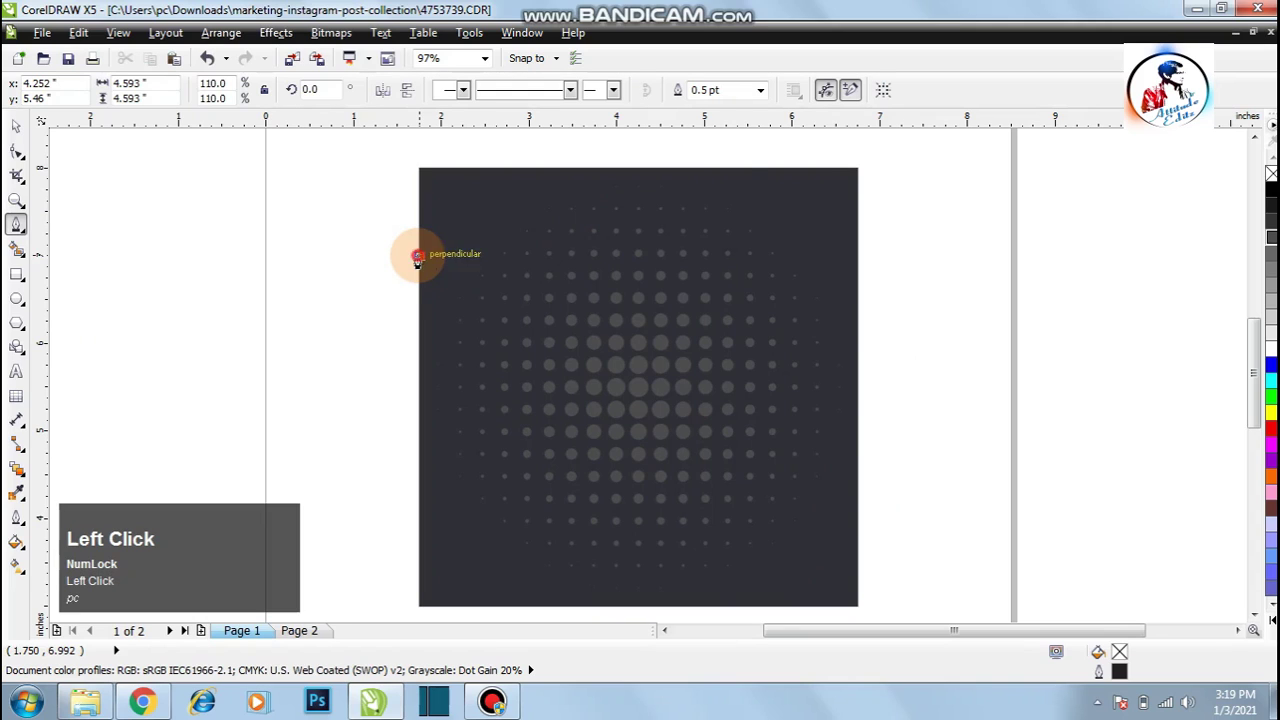
pyautogui.doubleClick(857, 196)
pyautogui.click(857, 170)
pyautogui.doubleClick(400, 176)
pyautogui.click(417, 170)
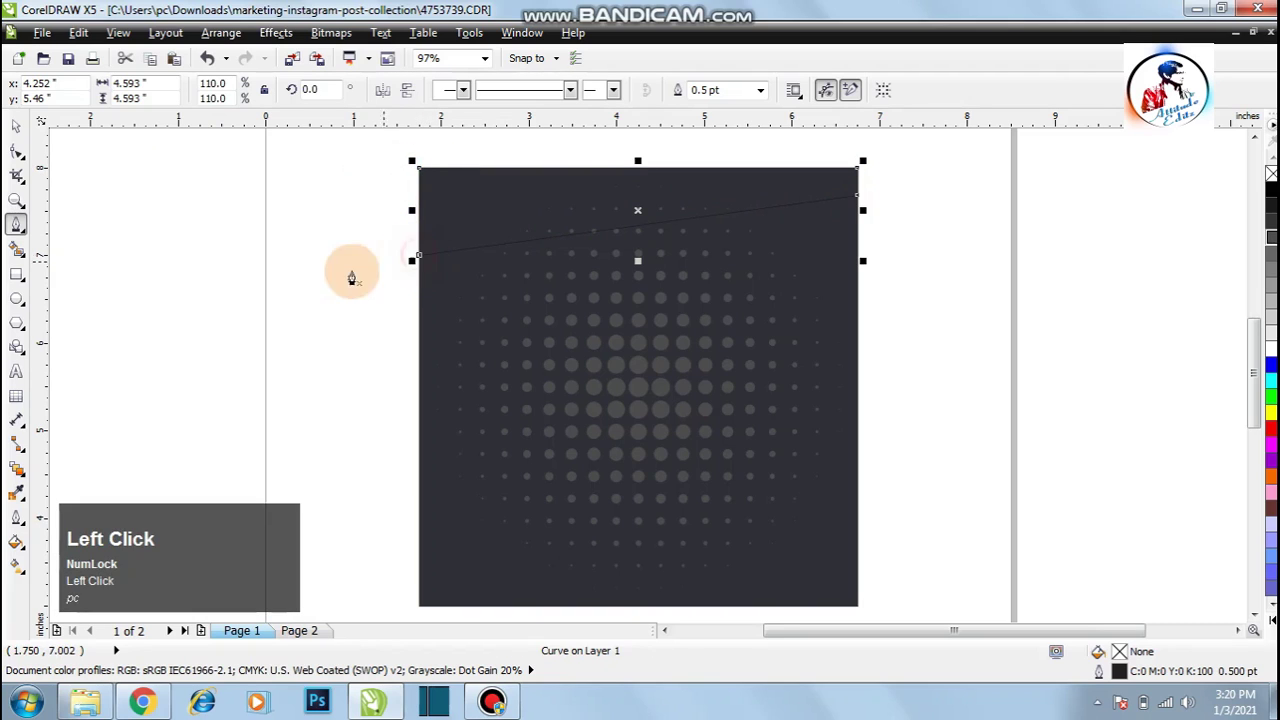
pyautogui.click(15, 126)
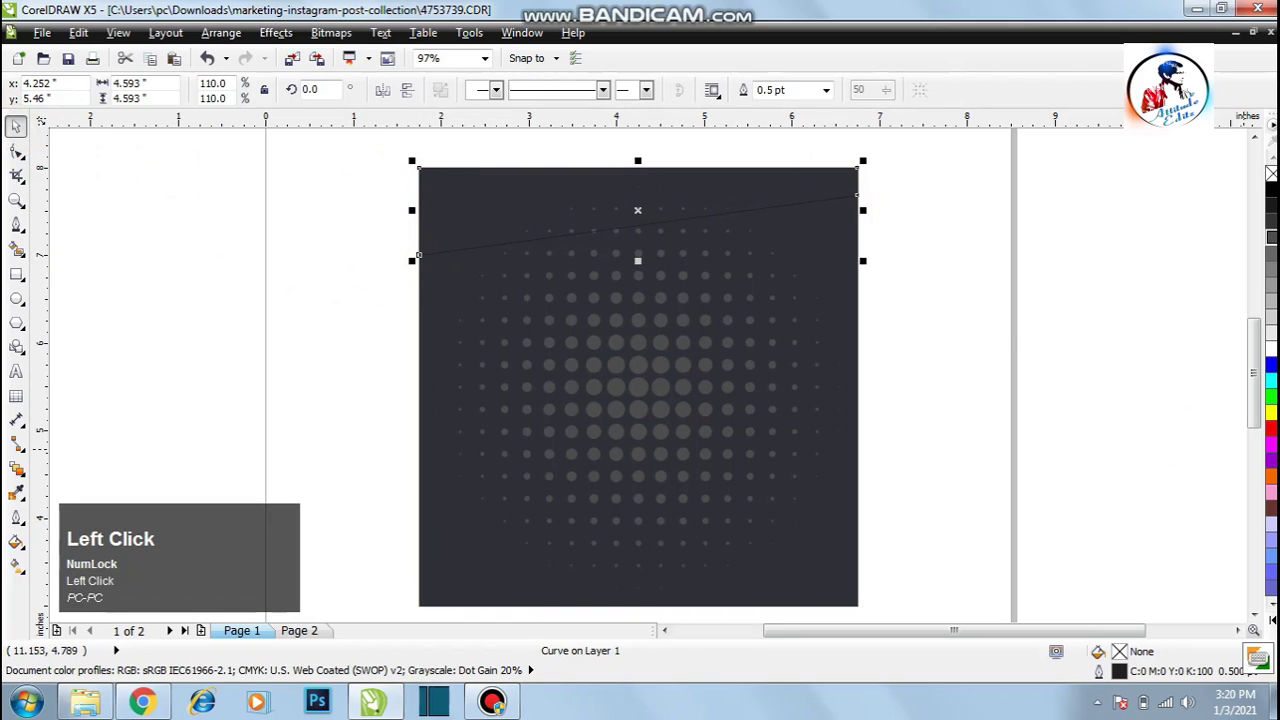
# - Fill the slanted band with a uniform red of RGB 233, 53, 65
pyautogui.click(1272, 429)
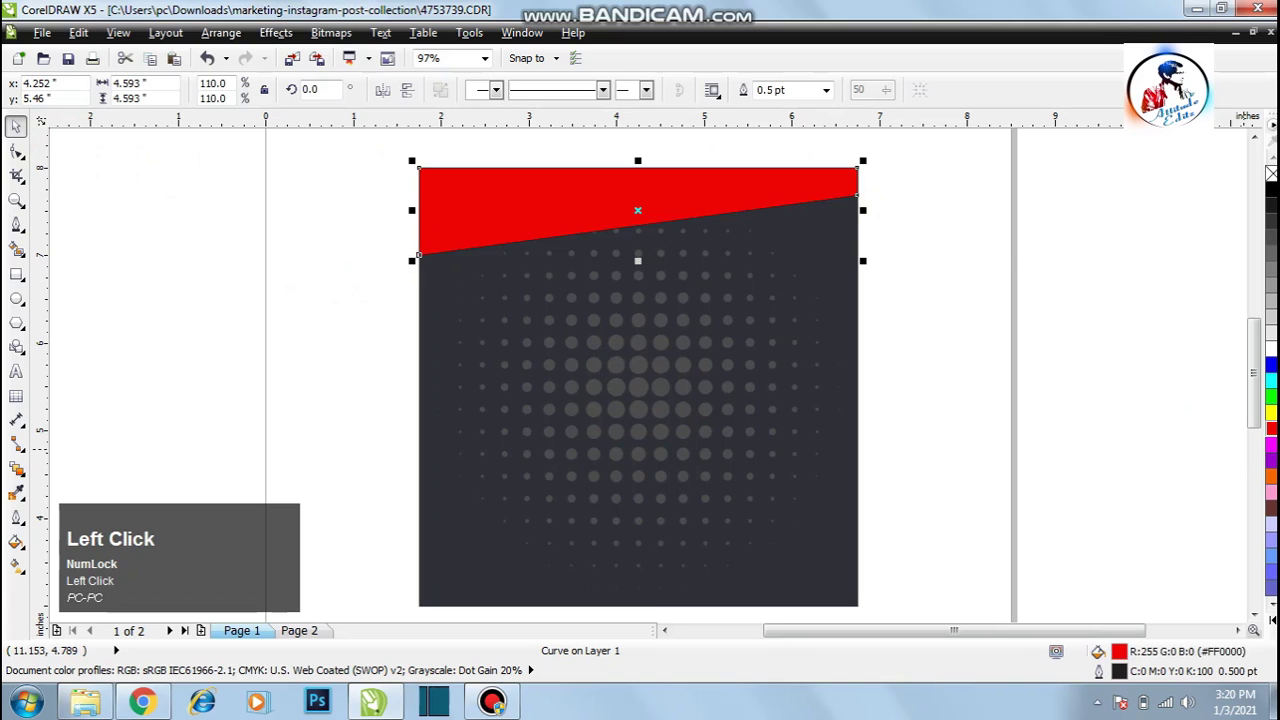
pyautogui.click(1119, 652)
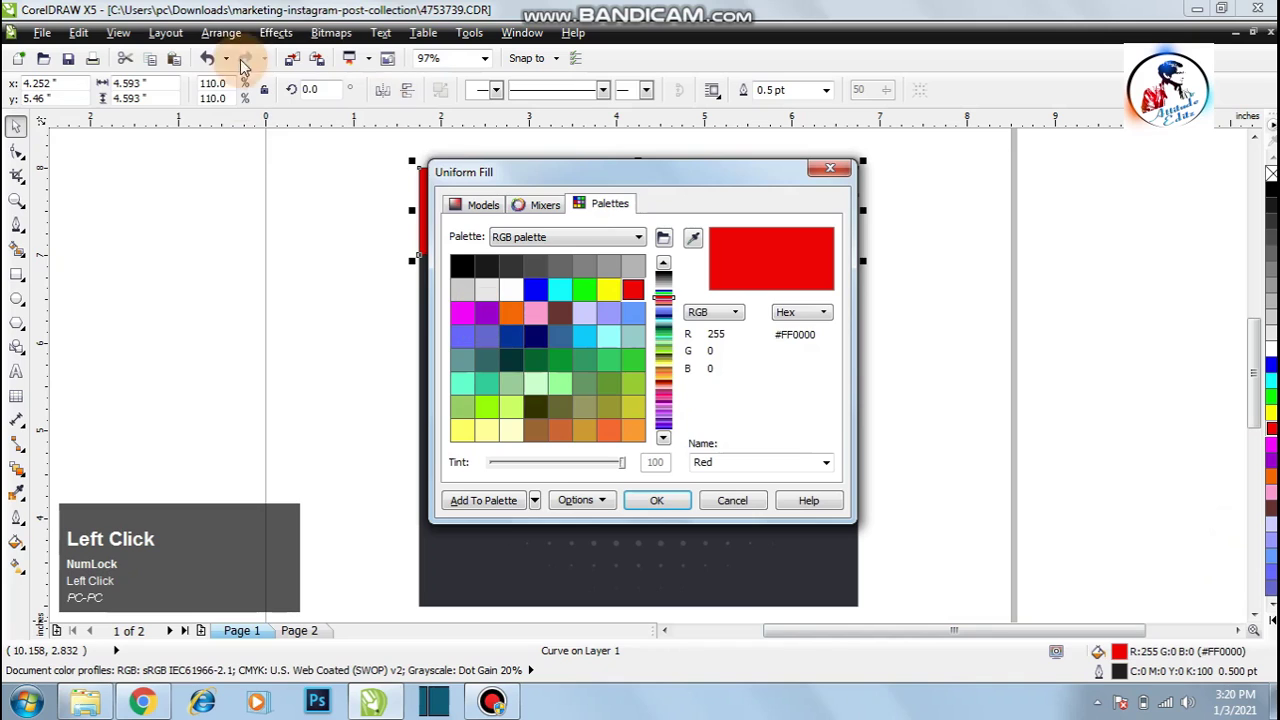
pyautogui.click(480, 204)
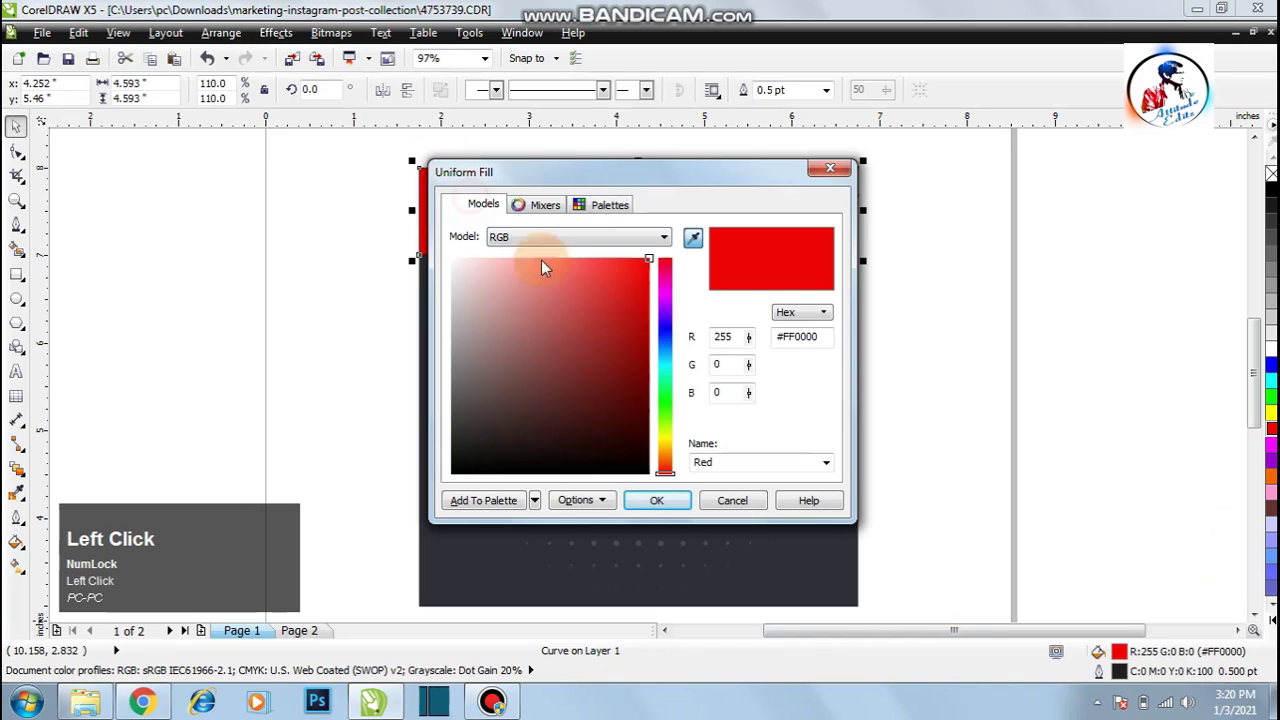
pyautogui.doubleClick(728, 334)
pyautogui.press('ctrl')
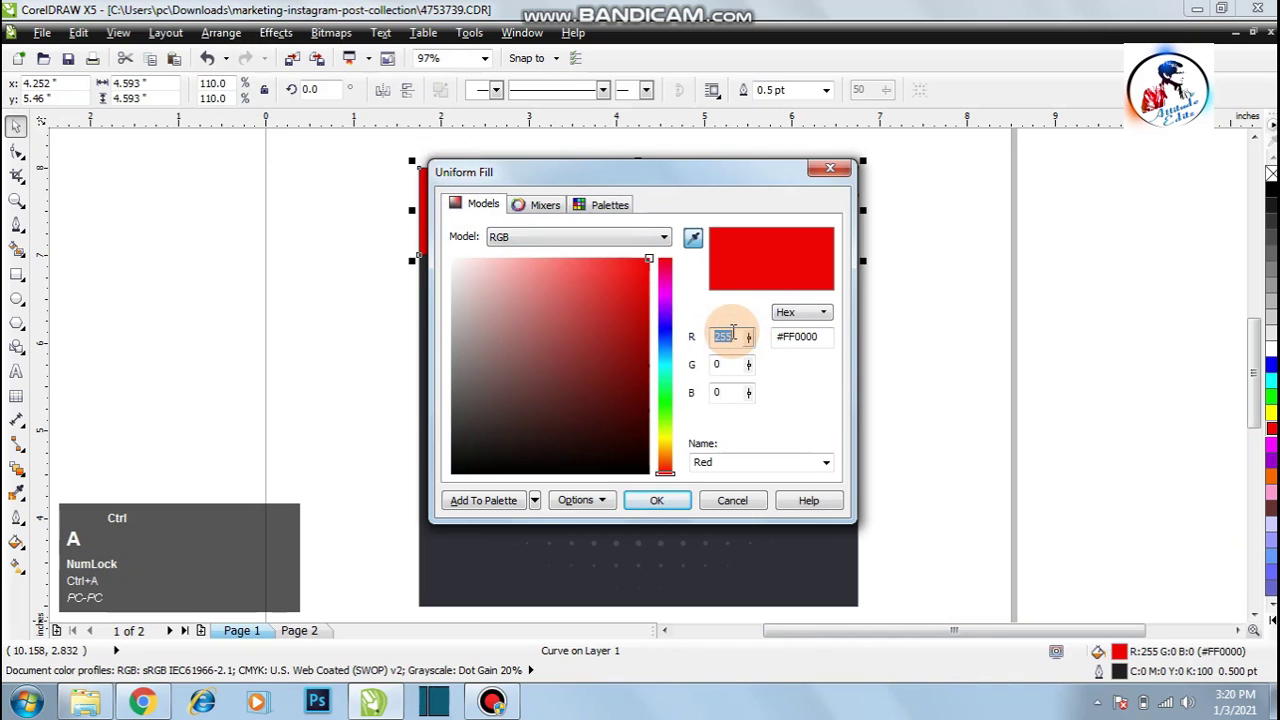
pyautogui.write('23')
pyautogui.write('53')
pyautogui.press('Tab')
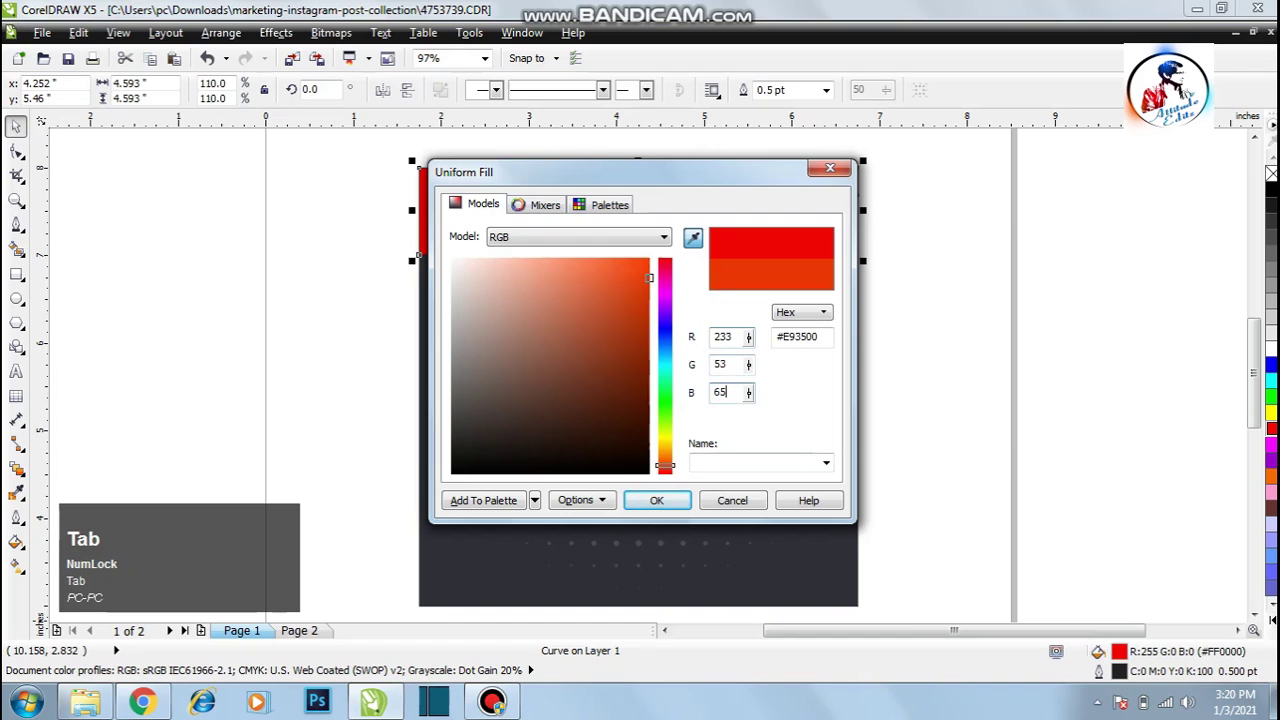
pyautogui.press('Return')
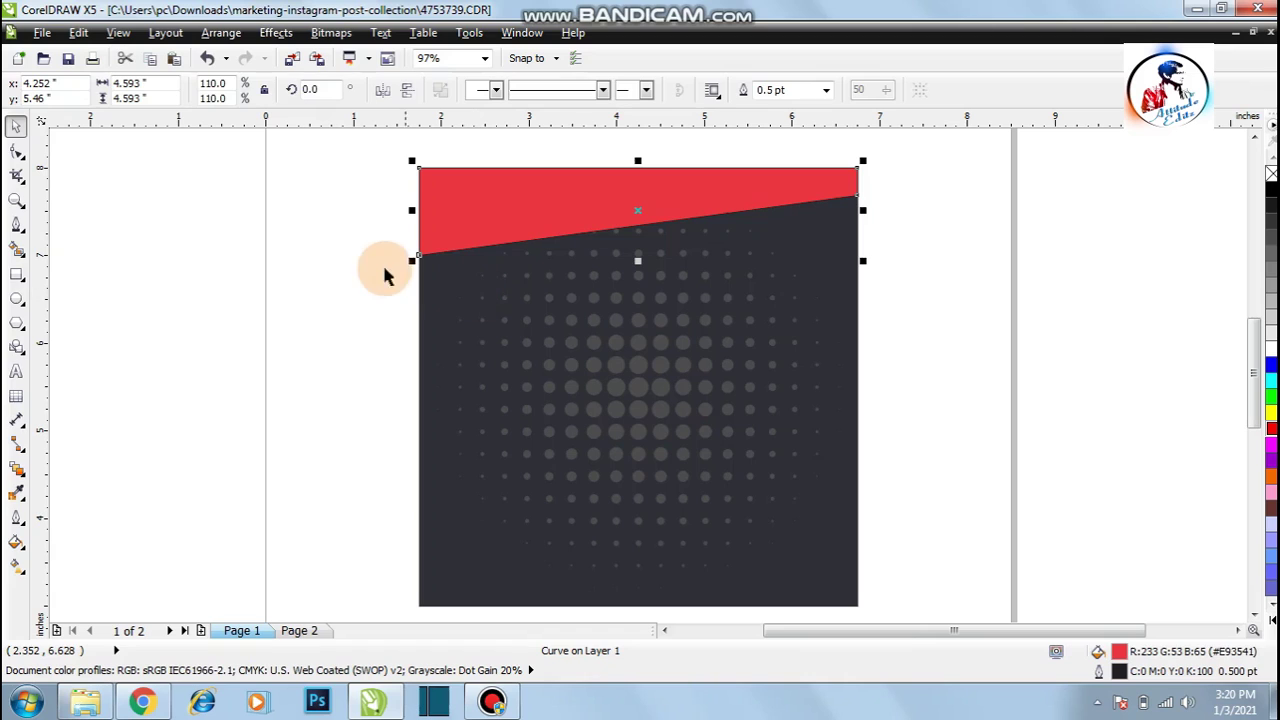
# - Remove the outline from the red slanted band
pyautogui.click(325, 260)
pyautogui.click(527, 188)
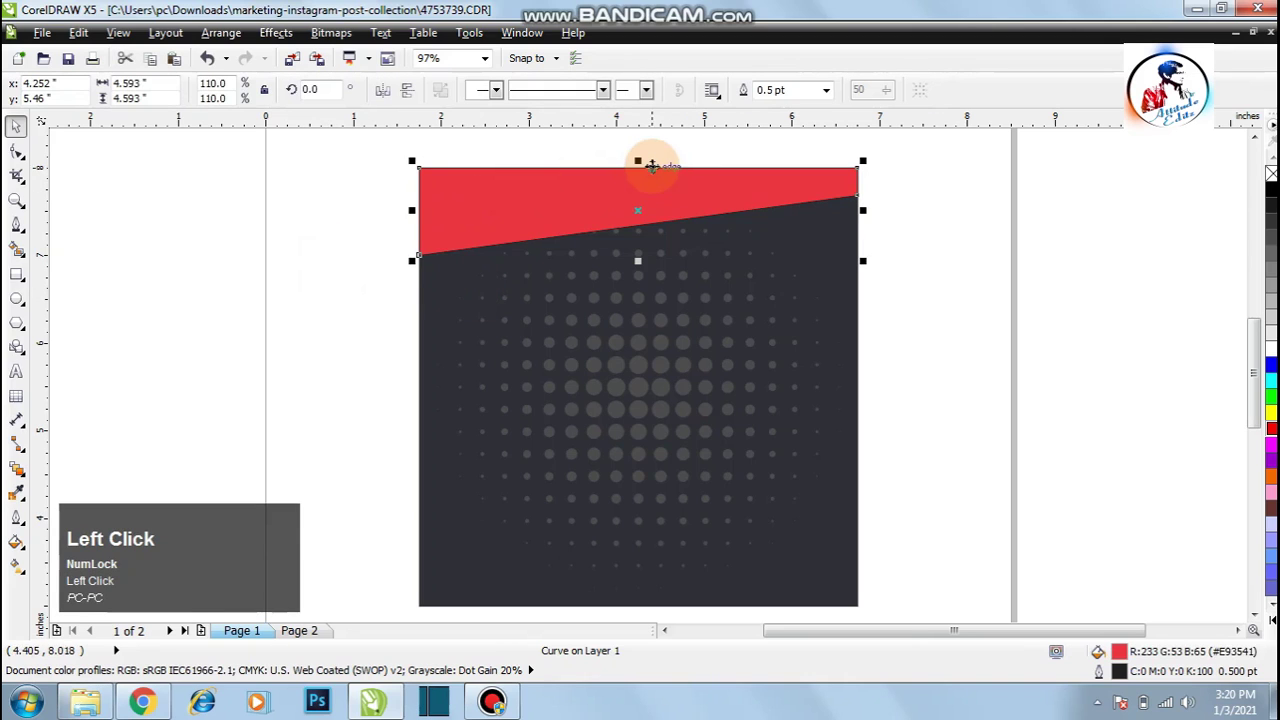
pyautogui.rightClick(1271, 173)
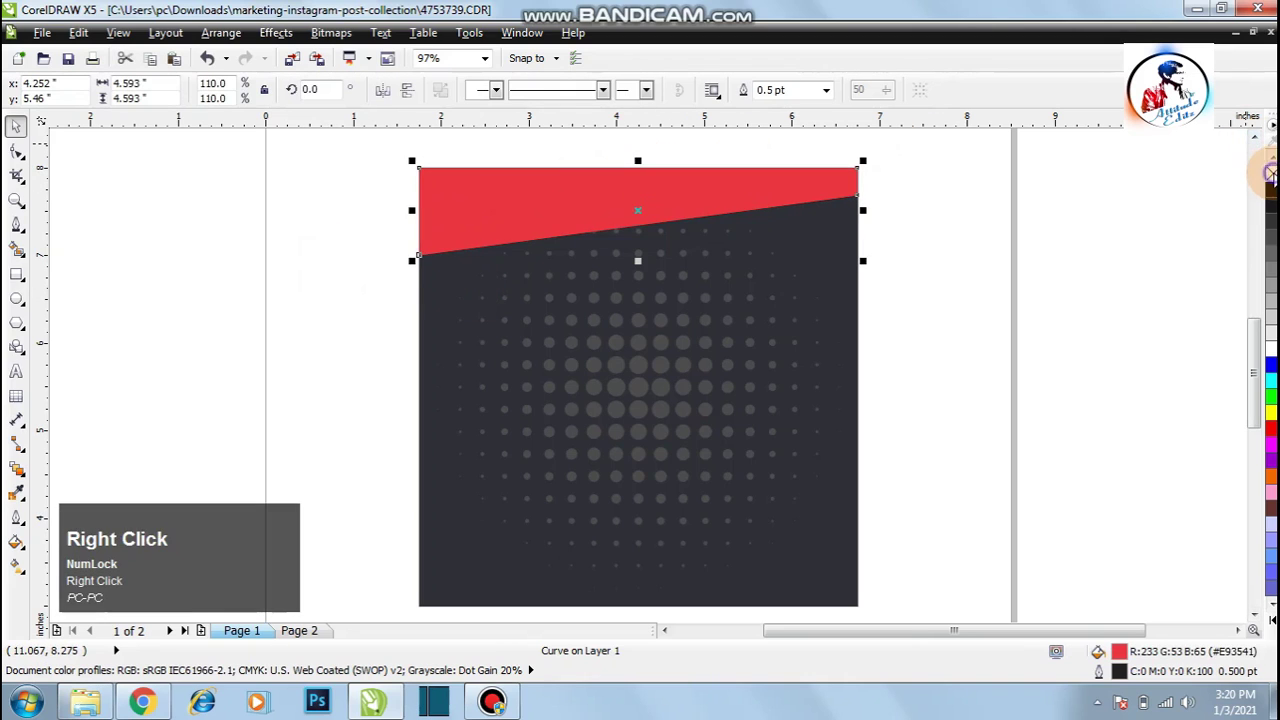
pyautogui.click(889, 278)
# - Create a vertically mirrored copy of the red band across the lower part of the square
pyautogui.click(630, 211)
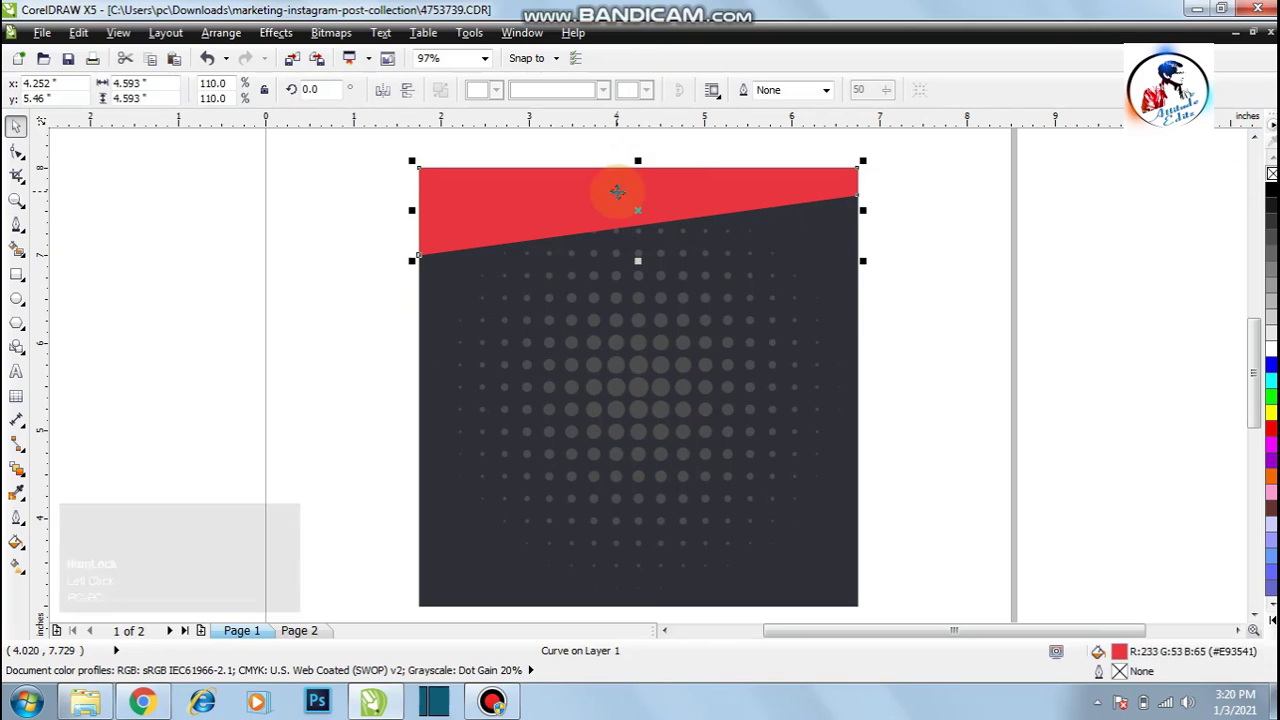
pyautogui.rightClick(619, 193)
pyautogui.click(698, 336)
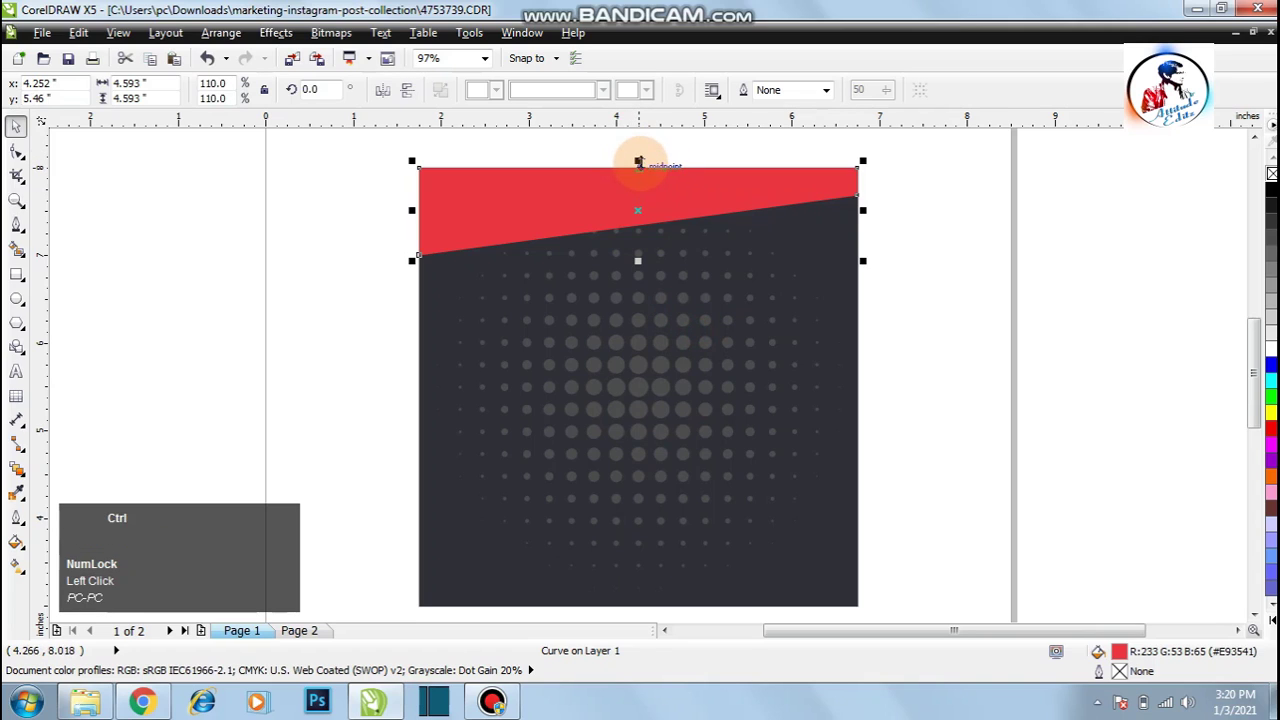
pyautogui.moveTo(638, 162); pyautogui.dragTo(694, 529)
pyautogui.rightClick(643, 294)
pyautogui.click(646, 300)
pyautogui.hotkey('ctrl', 'z')
pyautogui.click(687, 322)
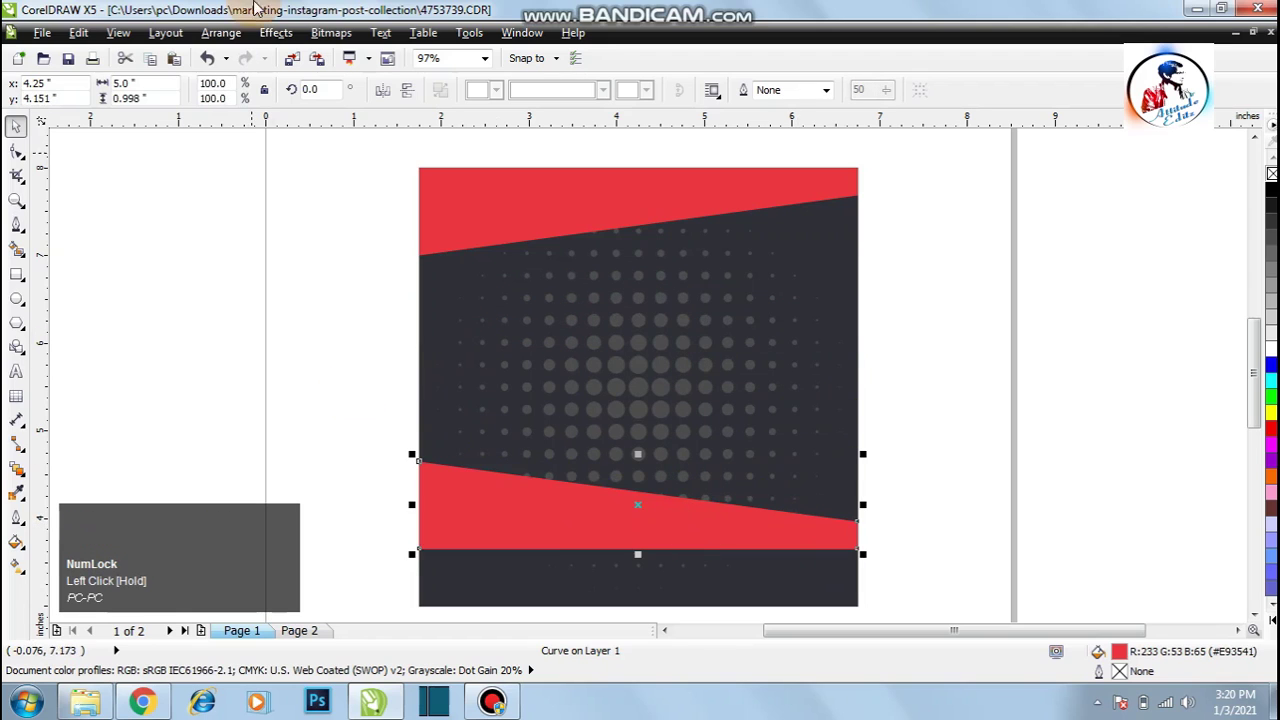
# - Mirror the lower red band horizontally and align it with the square's bottom edge
pyautogui.click(381, 91)
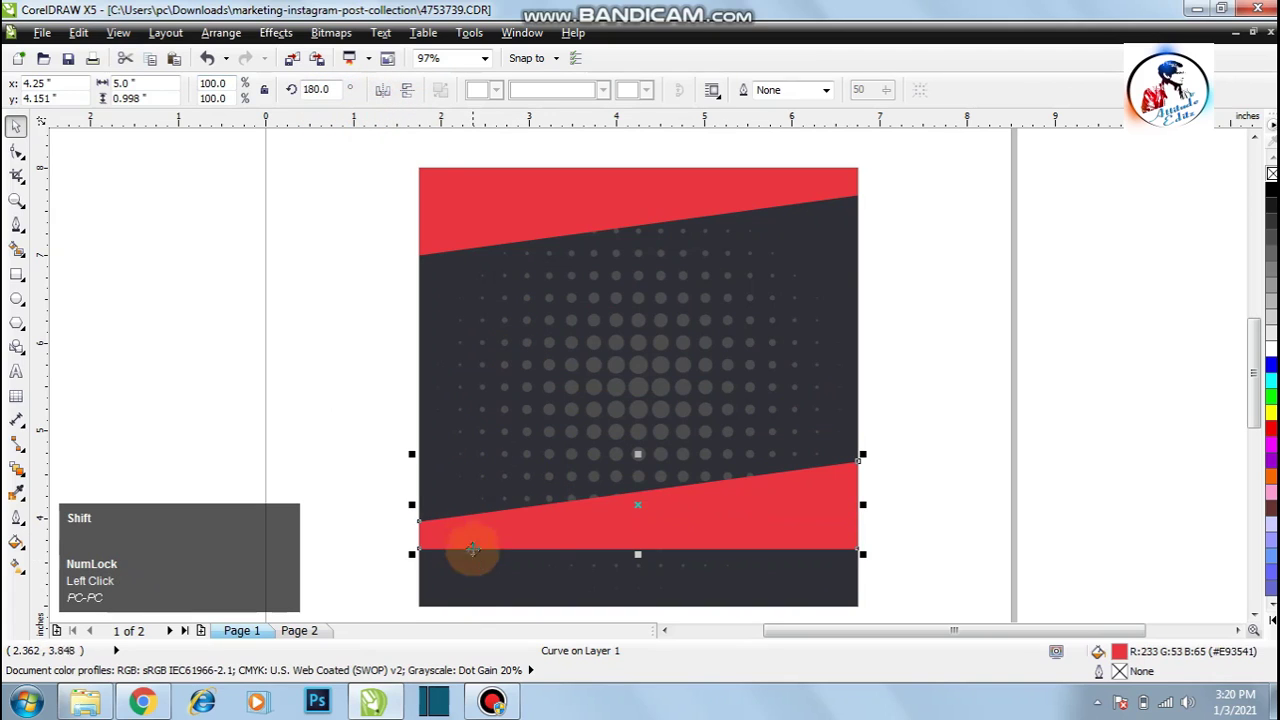
pyautogui.keyDown('shift'); pyautogui.click(468, 600); pyautogui.keyUp('shift')
pyautogui.press('b')
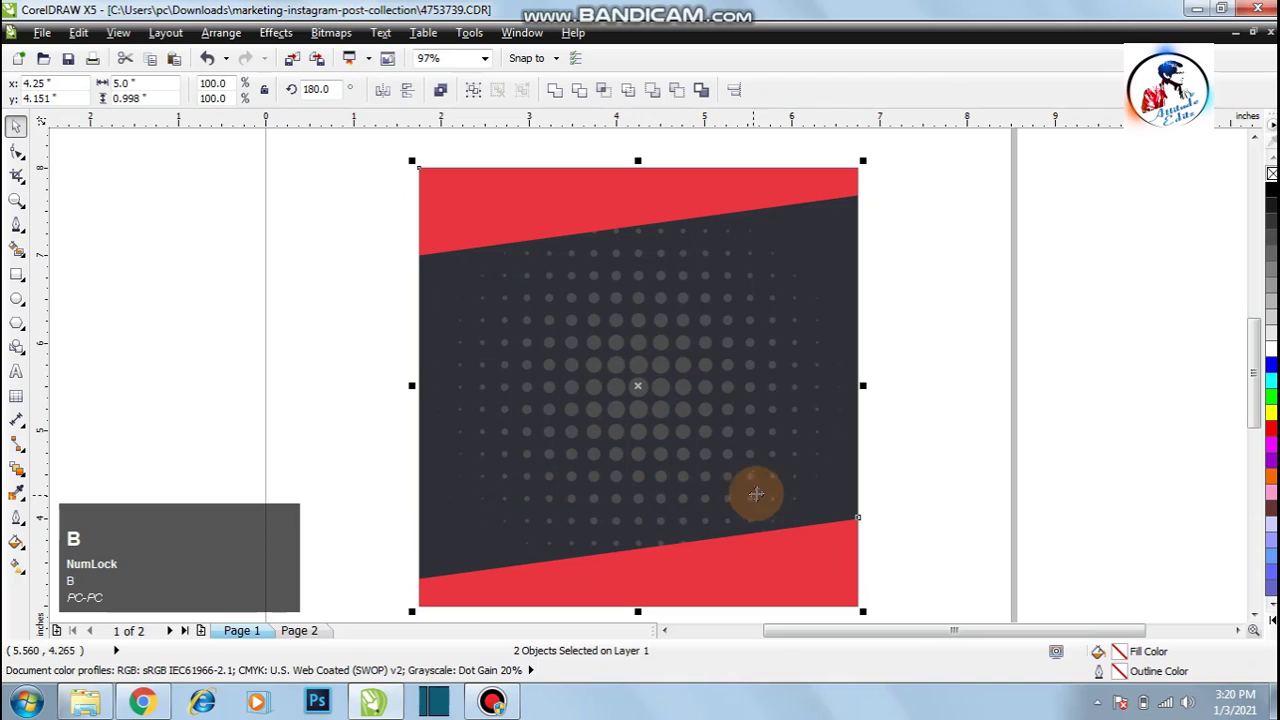
pyautogui.click(928, 444)
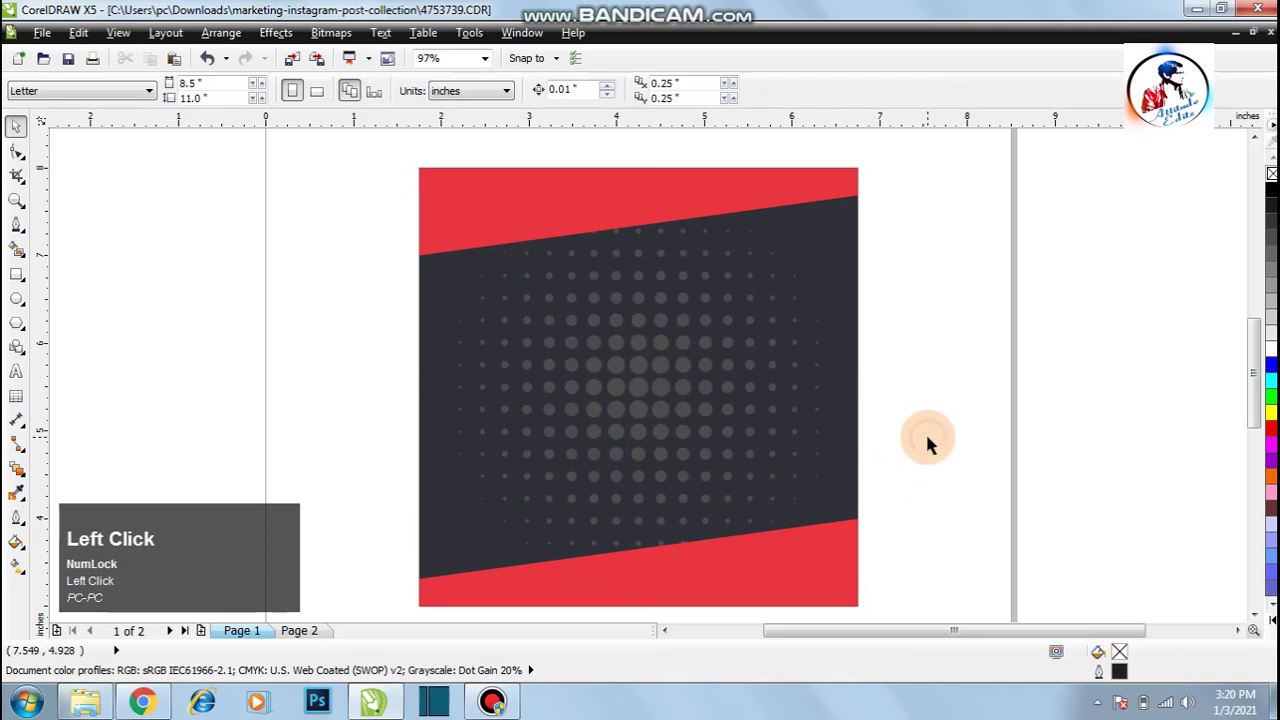
pyautogui.click(808, 533)
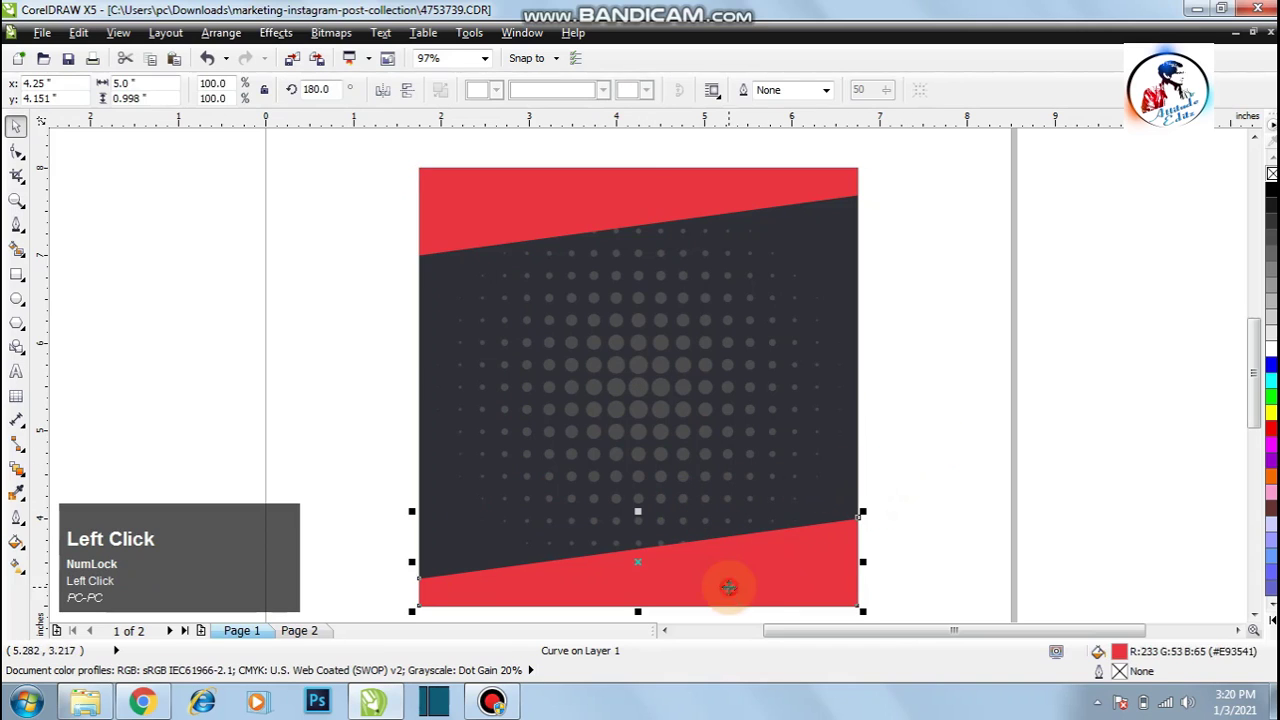
pyautogui.click(997, 391)
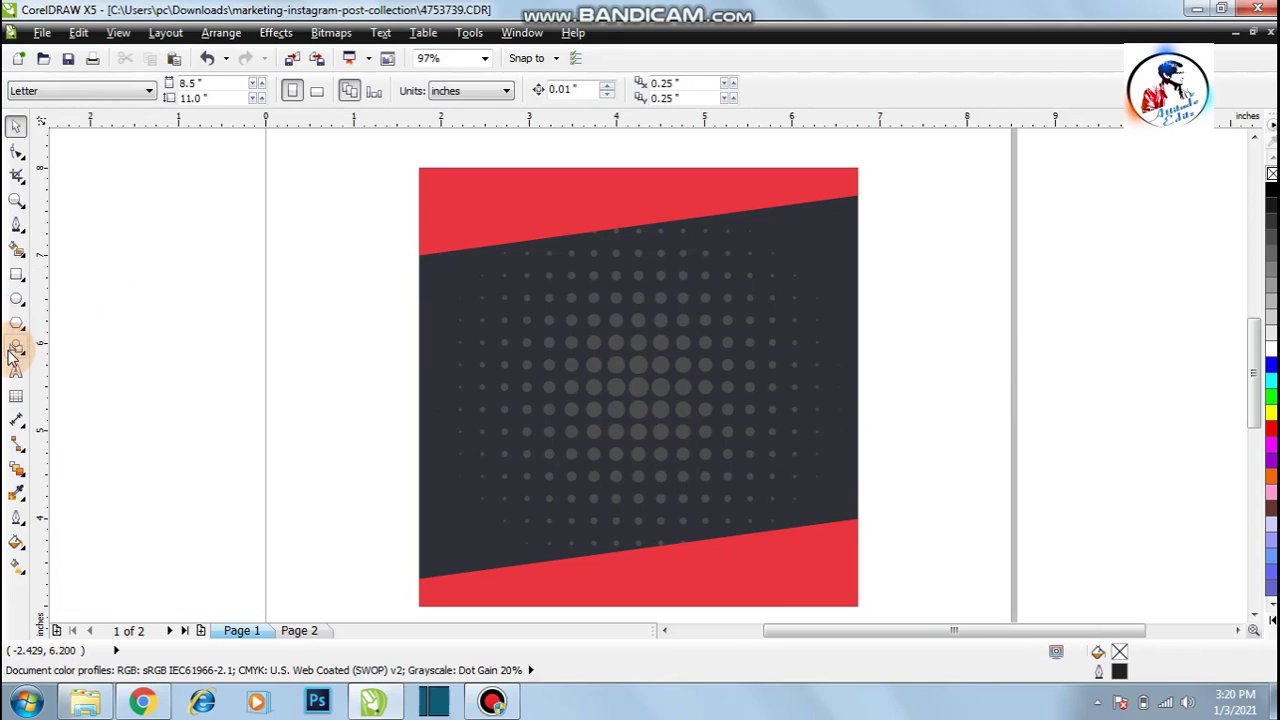
# - Draw a circle about 2.77 inches in diameter overlapping the left edge of the square
pyautogui.click(17, 298)
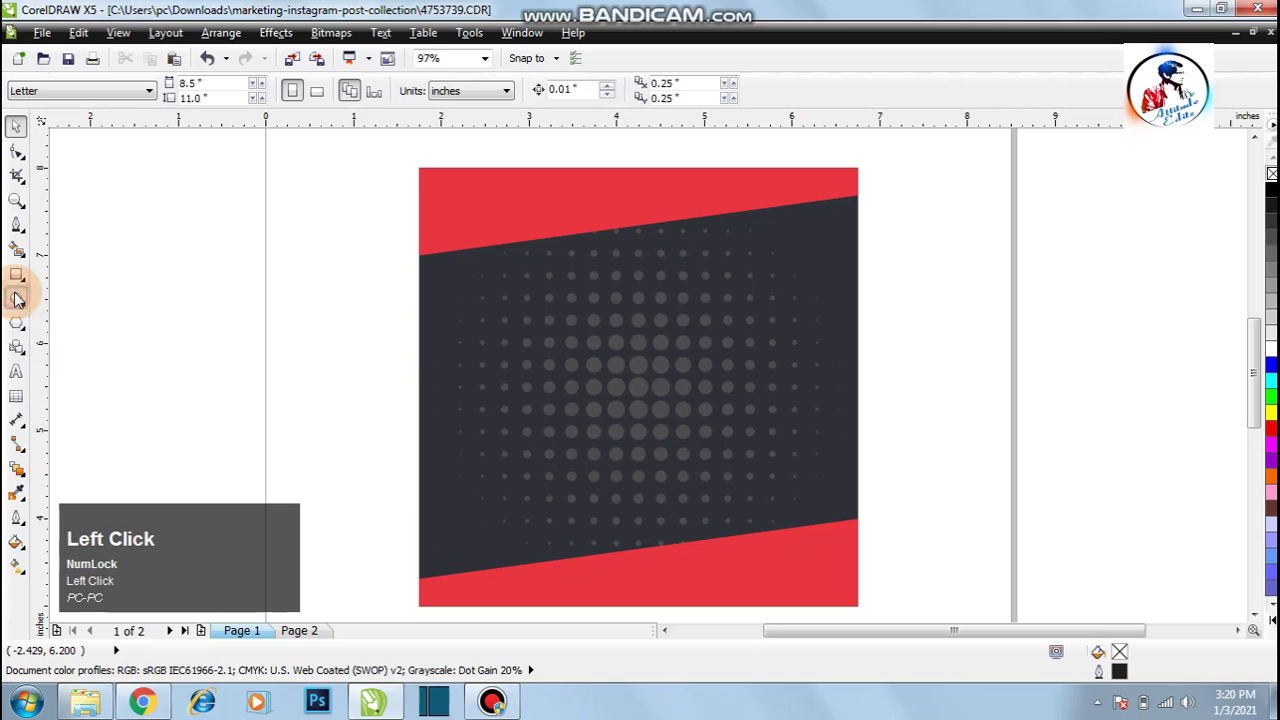
pyautogui.click(70, 297)
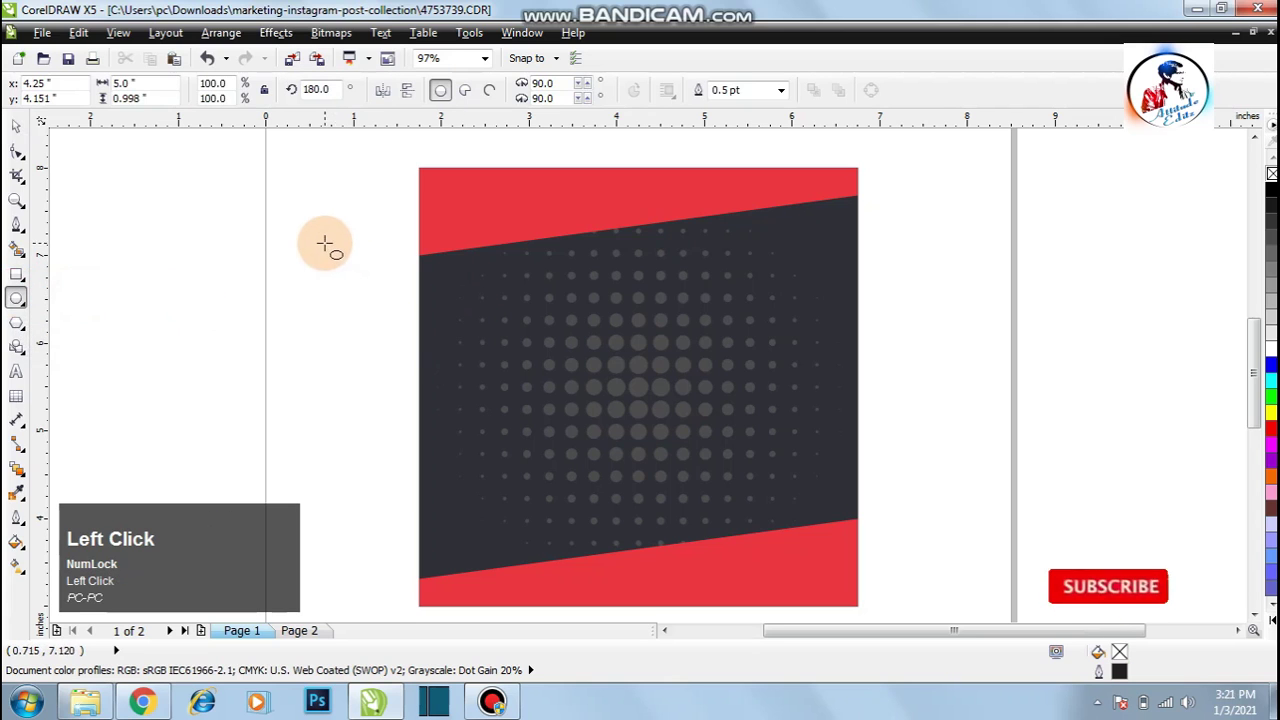
pyautogui.moveTo(322, 250)
pyautogui.mouseDown()
pyautogui.moveTo(486, 429)
pyautogui.moveTo(552, 480)
pyautogui.mouseUp()
pyautogui.click(16, 126)
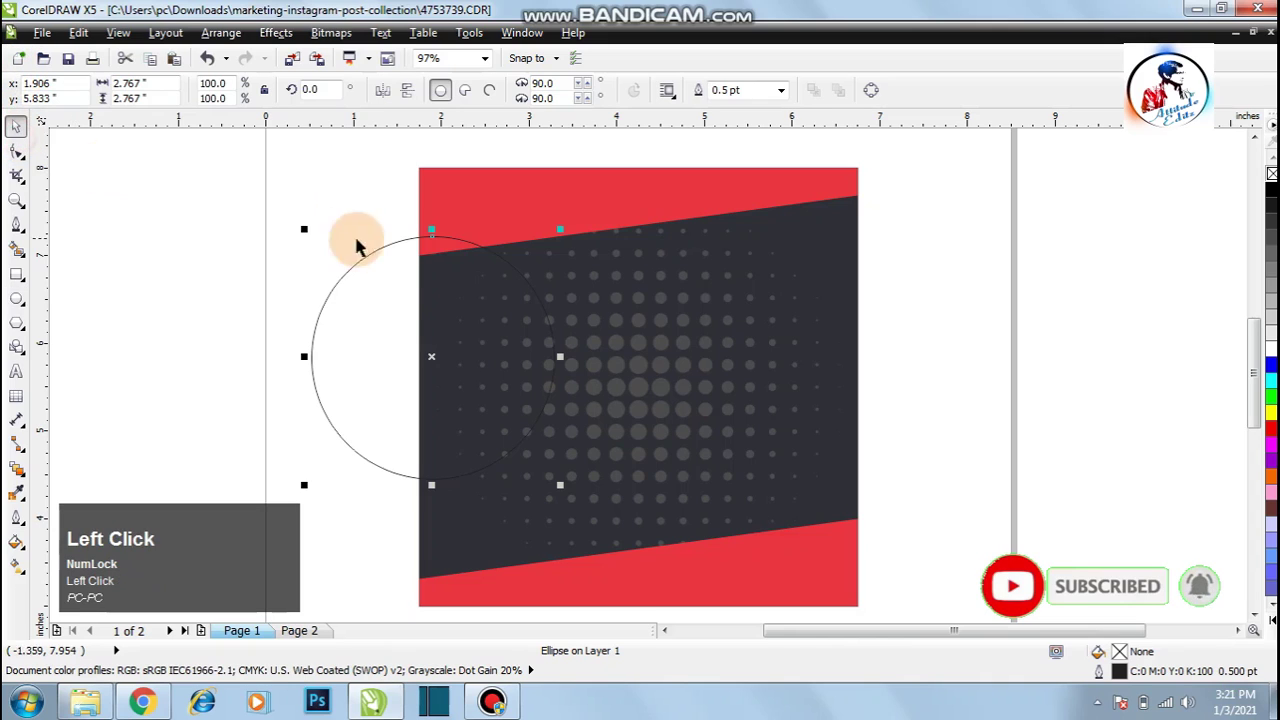
# - Create a smaller white-filled concentric copy inside the circle, slightly narrowing the gap between the two
pyautogui.moveTo(558, 233)
pyautogui.mouseDown()
pyautogui.moveTo(542, 224)
pyautogui.moveTo(551, 207)
pyautogui.moveTo(543, 216)
pyautogui.mouseUp()
pyautogui.keyDown('shift'); pyautogui.rightClick(543, 216); pyautogui.keyUp('shift')
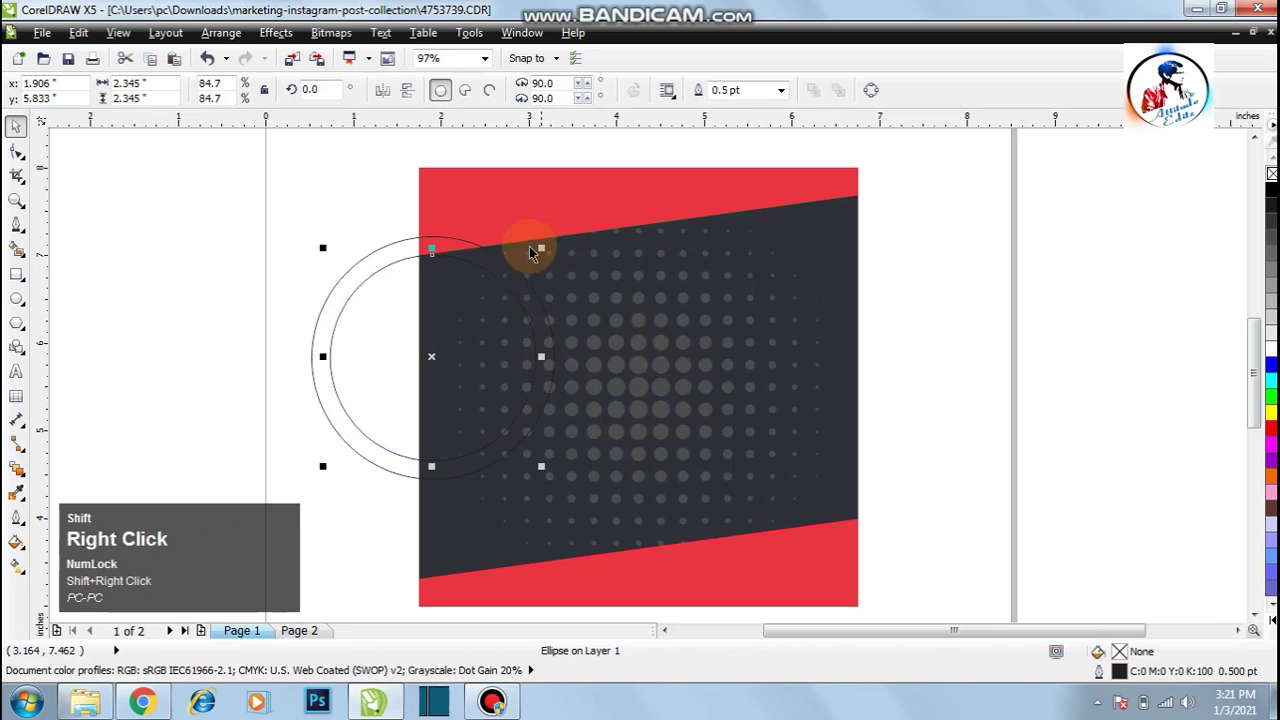
pyautogui.click(1269, 342)
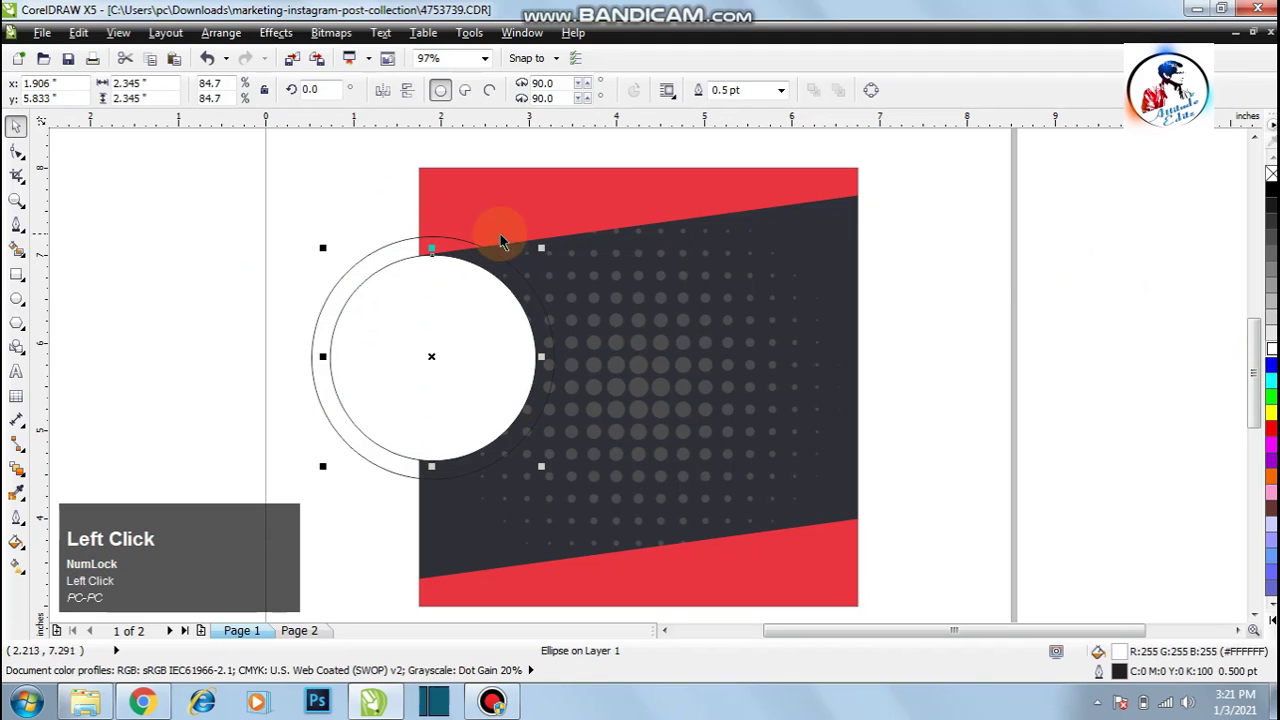
pyautogui.moveTo(541, 249); pyautogui.dragTo(558, 246)
# - Move both concentric circles together onto the upper middle of the square
pyautogui.moveTo(248, 196); pyautogui.dragTo(568, 503)
pyautogui.moveTo(422, 295); pyautogui.dragTo(635, 251)
pyautogui.click(1049, 235)
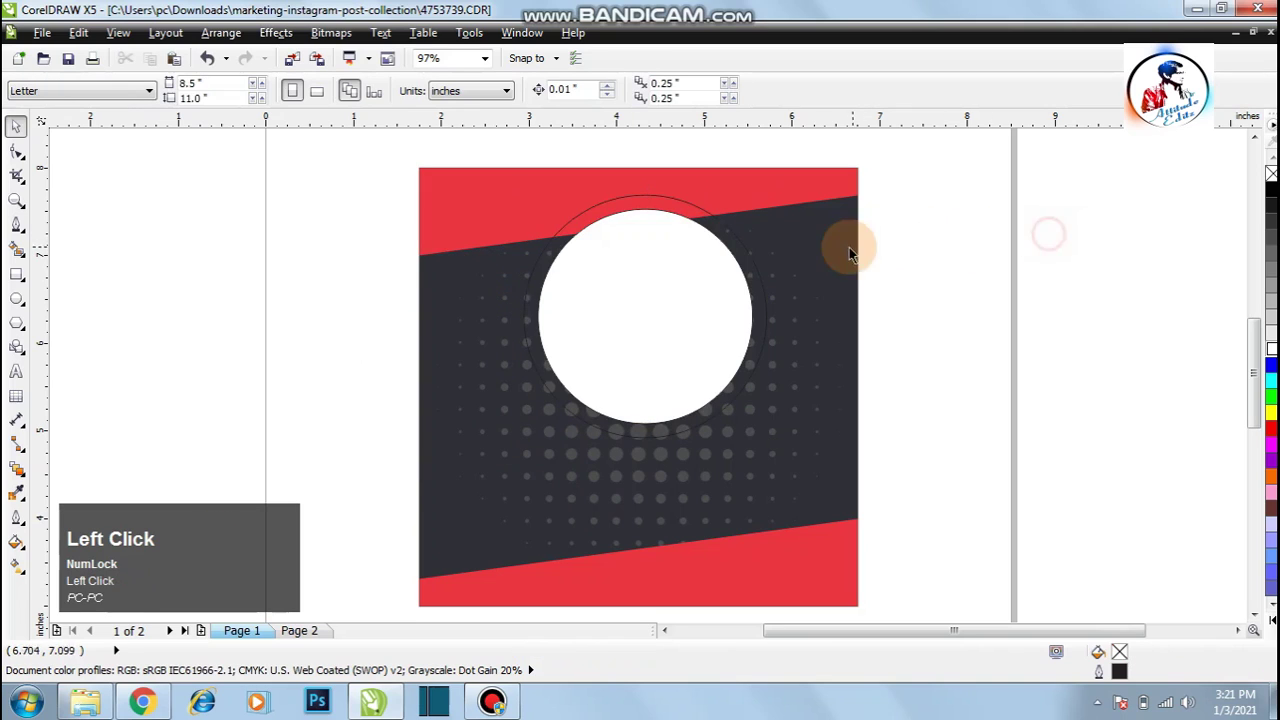
# - Fill the outer circle with a uniform orange of RGB 246, 177, 49
pyautogui.click(727, 234)
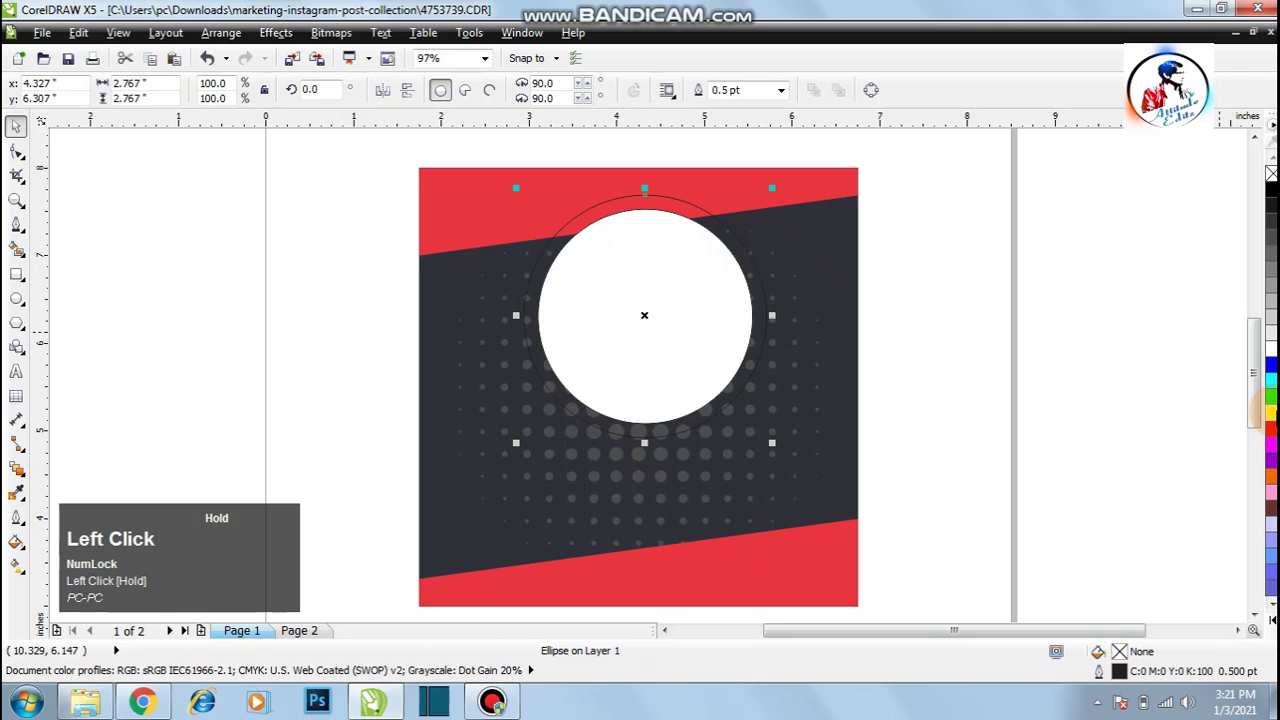
pyautogui.click(1270, 413)
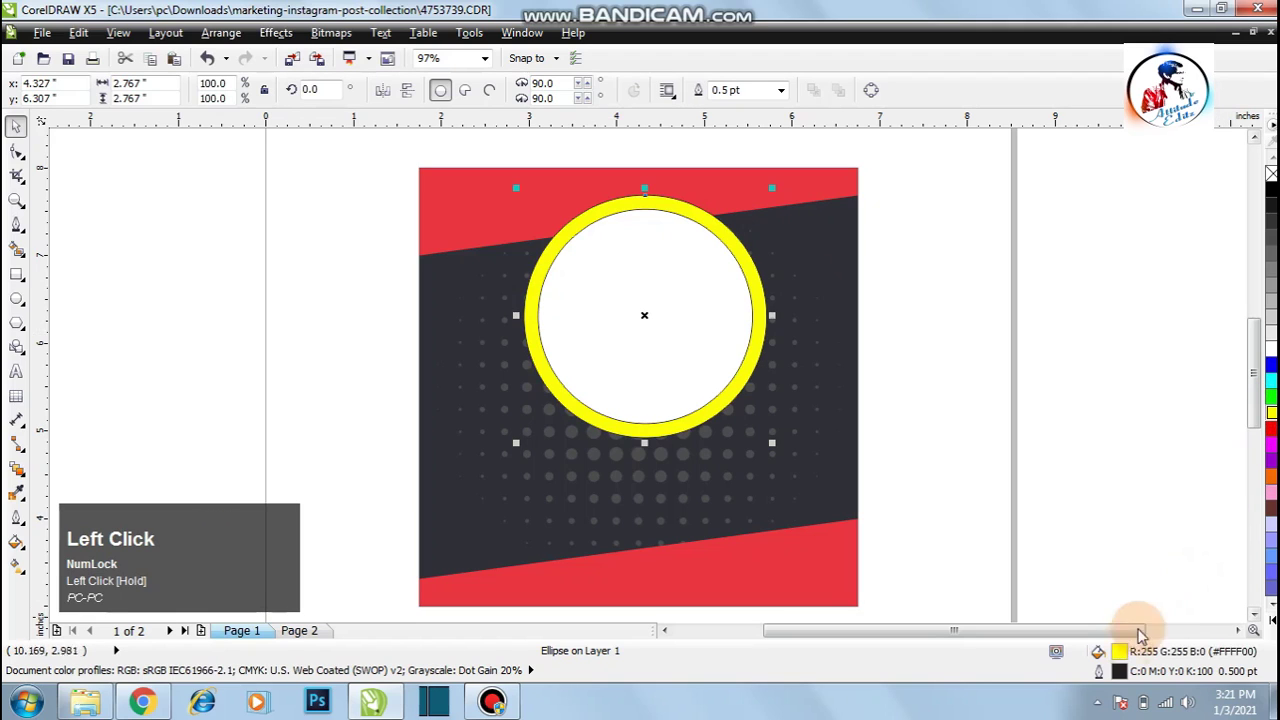
pyautogui.doubleClick(1127, 652)
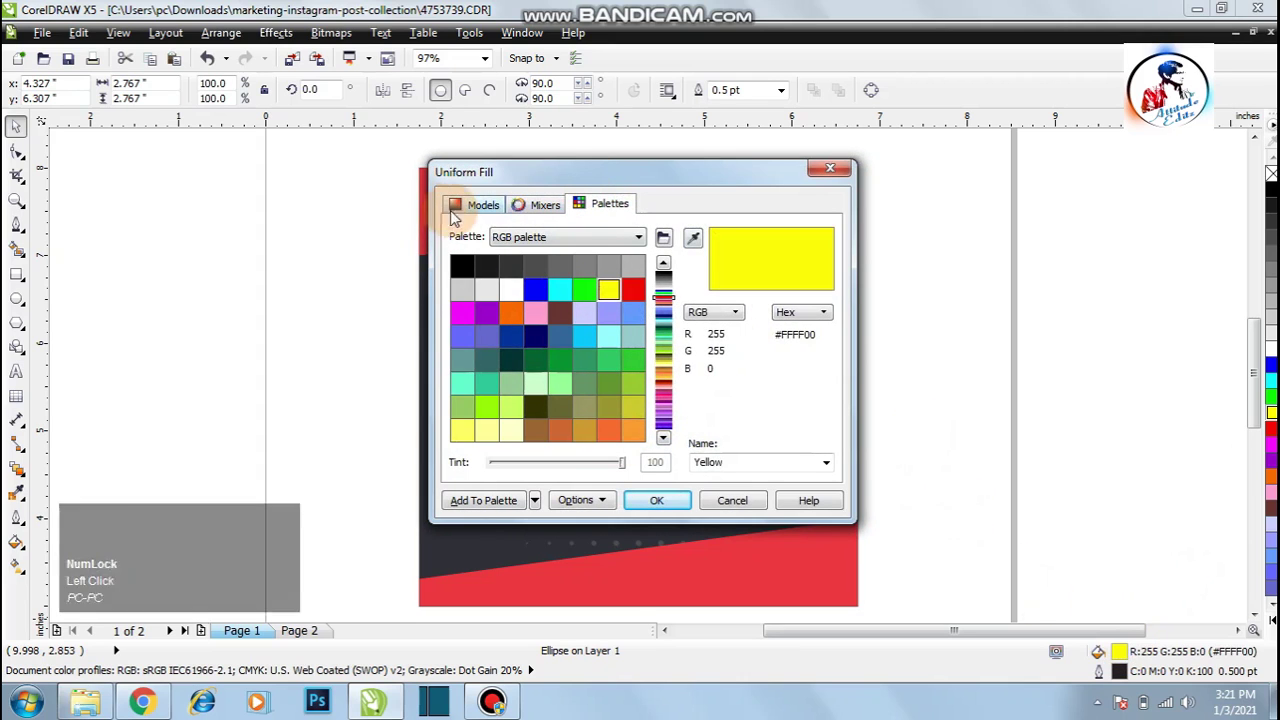
pyautogui.click(455, 212)
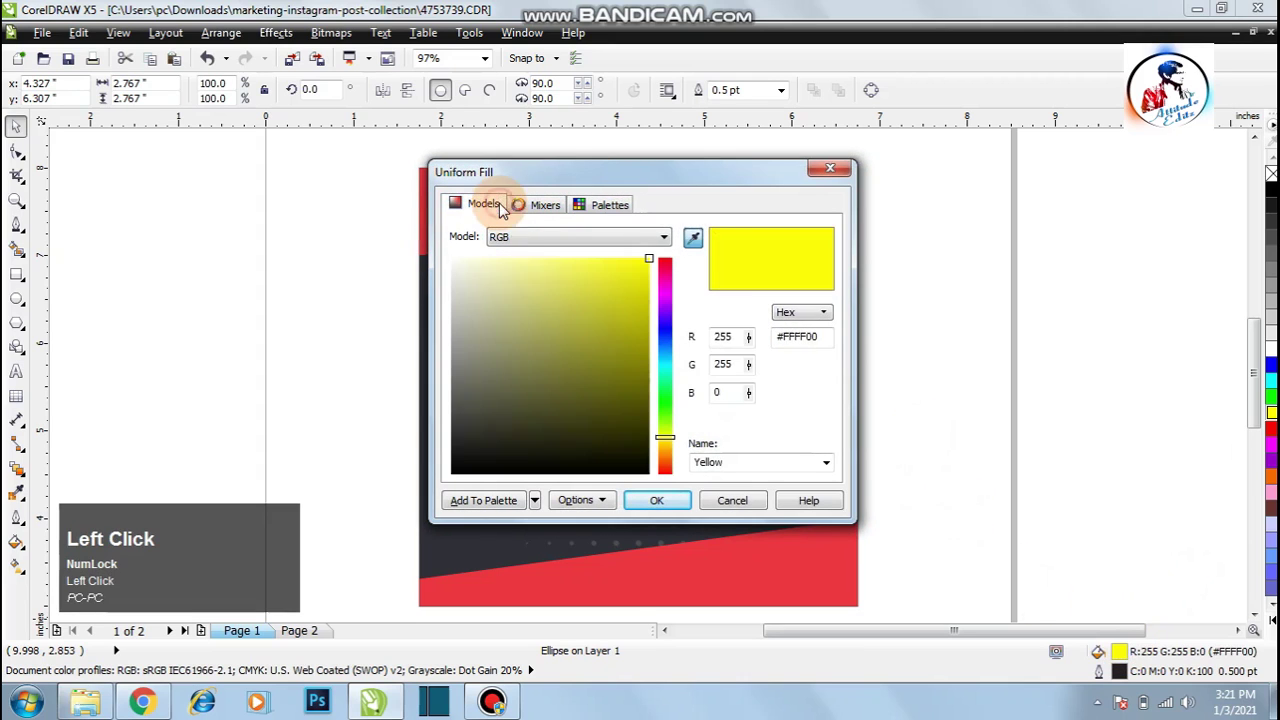
pyautogui.click(714, 340)
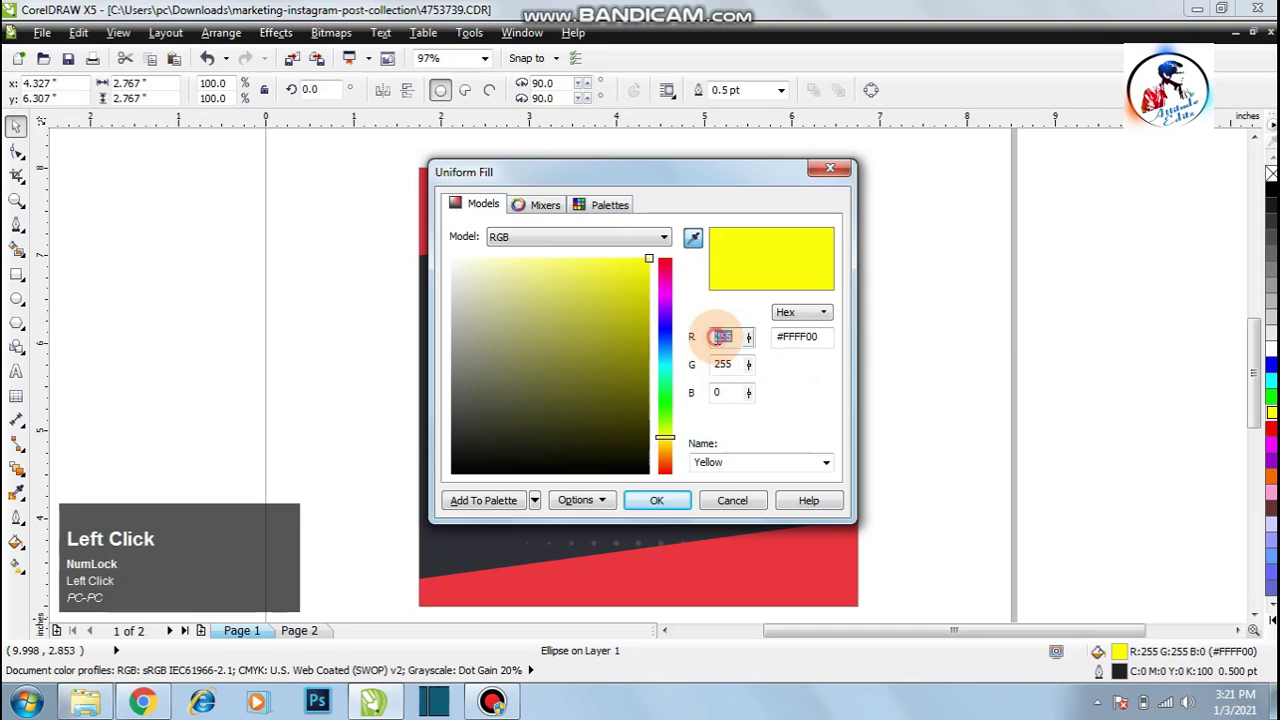
pyautogui.write('246')
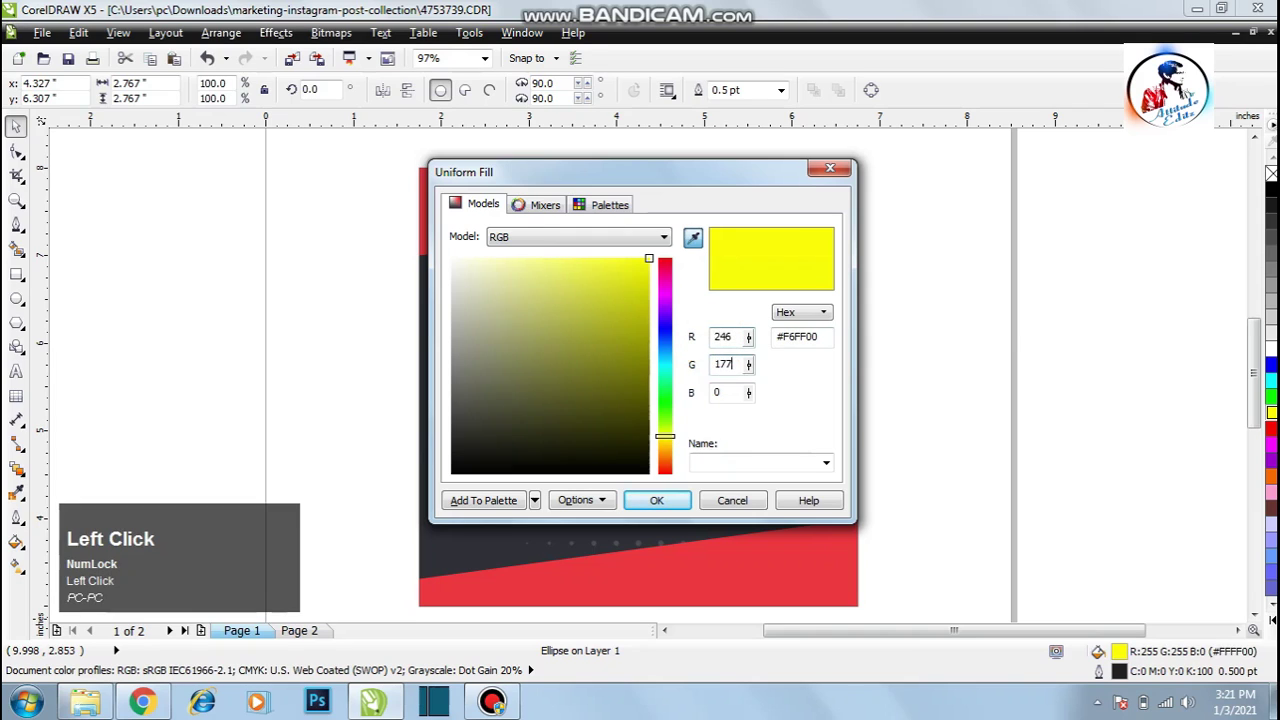
pyautogui.press('Tab')
pyautogui.write('49')
pyautogui.press('Return')
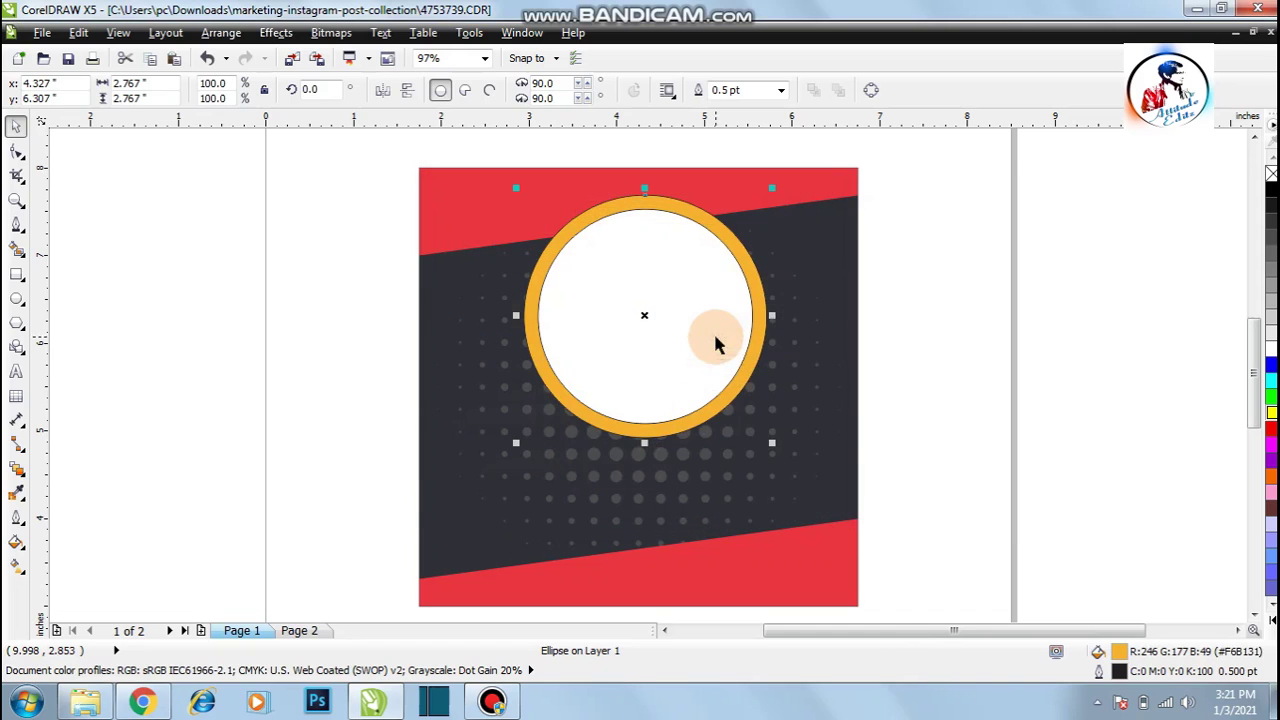
# - Enlarge the white inner circle from its centre to about 2.57 inches, leaving a thinner orange ring
pyautogui.click(847, 282)
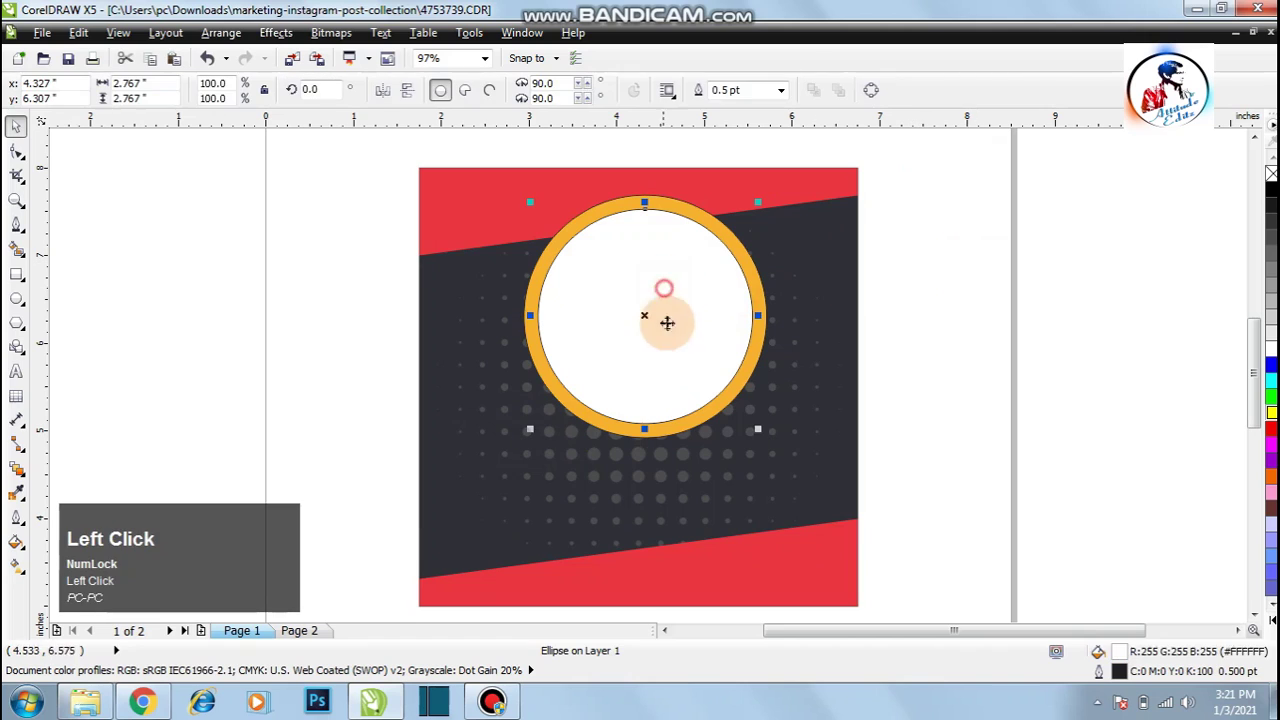
pyautogui.click(663, 293)
pyautogui.moveTo(760, 434)
pyautogui.mouseDown()
pyautogui.moveTo(783, 452)
pyautogui.moveTo(771, 429)
pyautogui.mouseUp()
# - Remove the outlines from both the white circle and the orange circle
pyautogui.moveTo(925, 168); pyautogui.dragTo(491, 491)
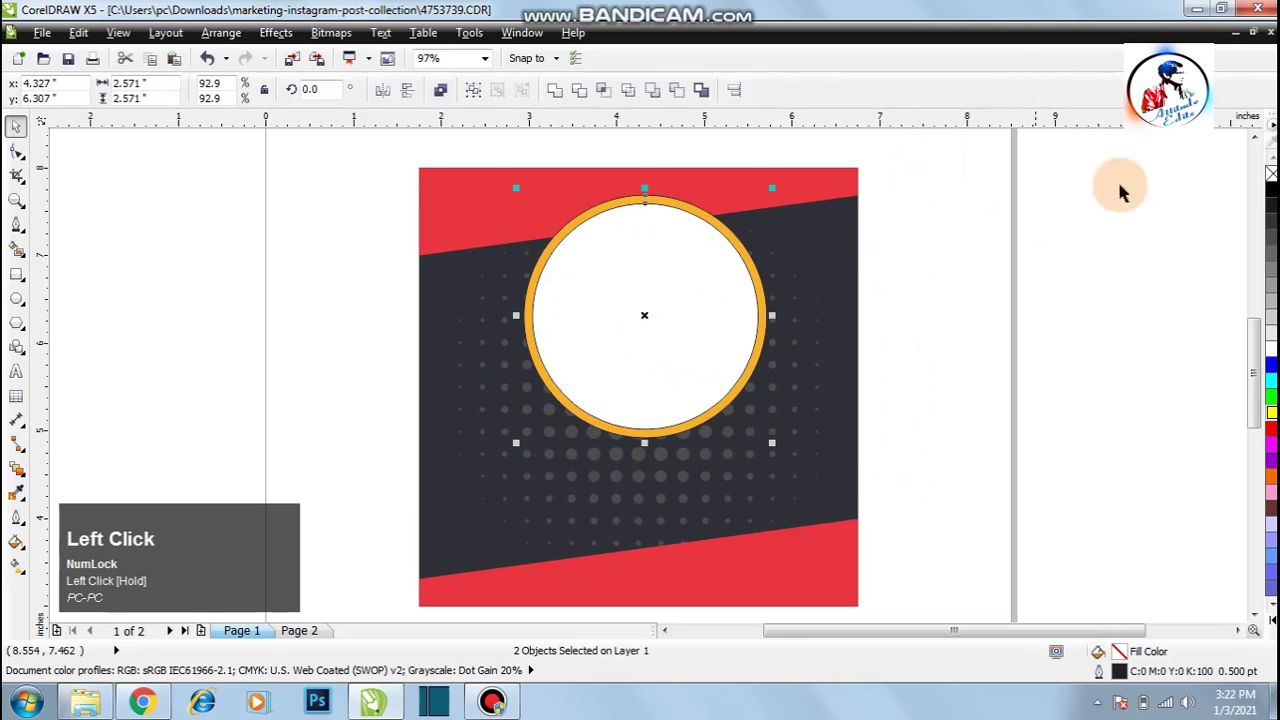
pyautogui.rightClick(1271, 174)
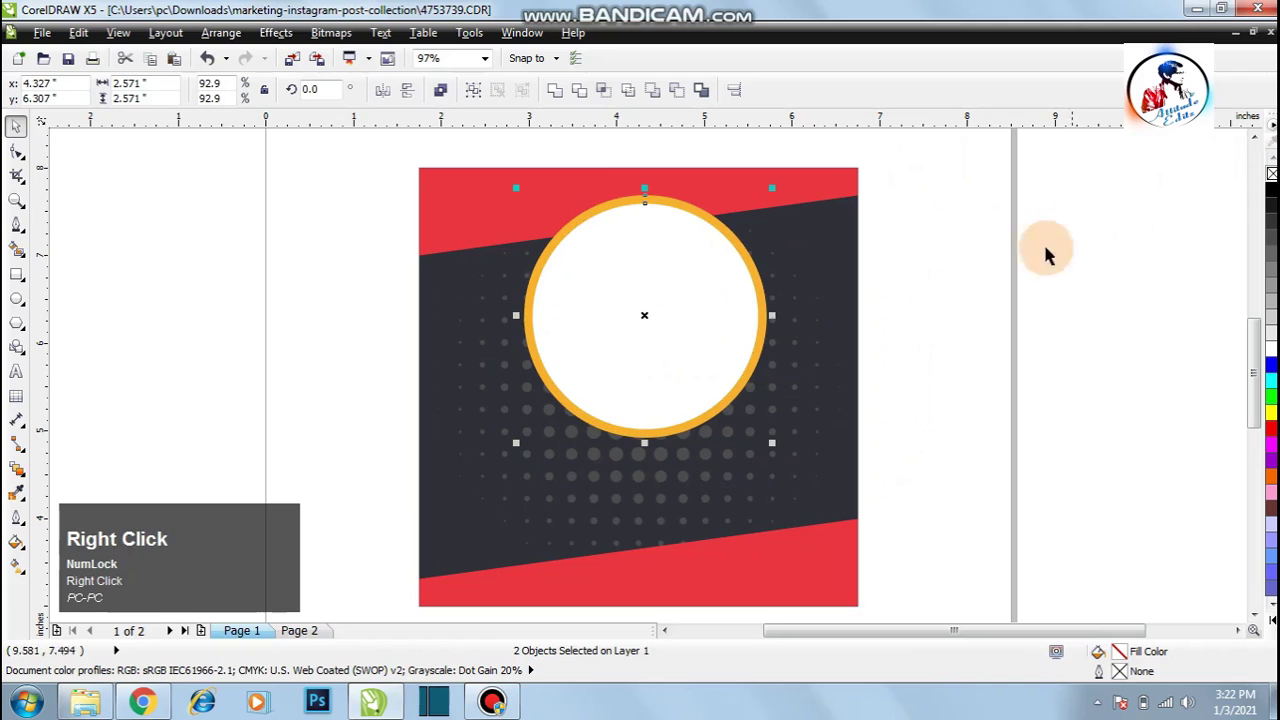
pyautogui.click(938, 302)
# - Scale both circles down together to about 2.48 inches and centre them horizontally on the square
pyautogui.moveTo(495, 135); pyautogui.dragTo(747, 418)
pyautogui.keyDown('shift'); pyautogui.click(841, 299); pyautogui.keyUp('shift')
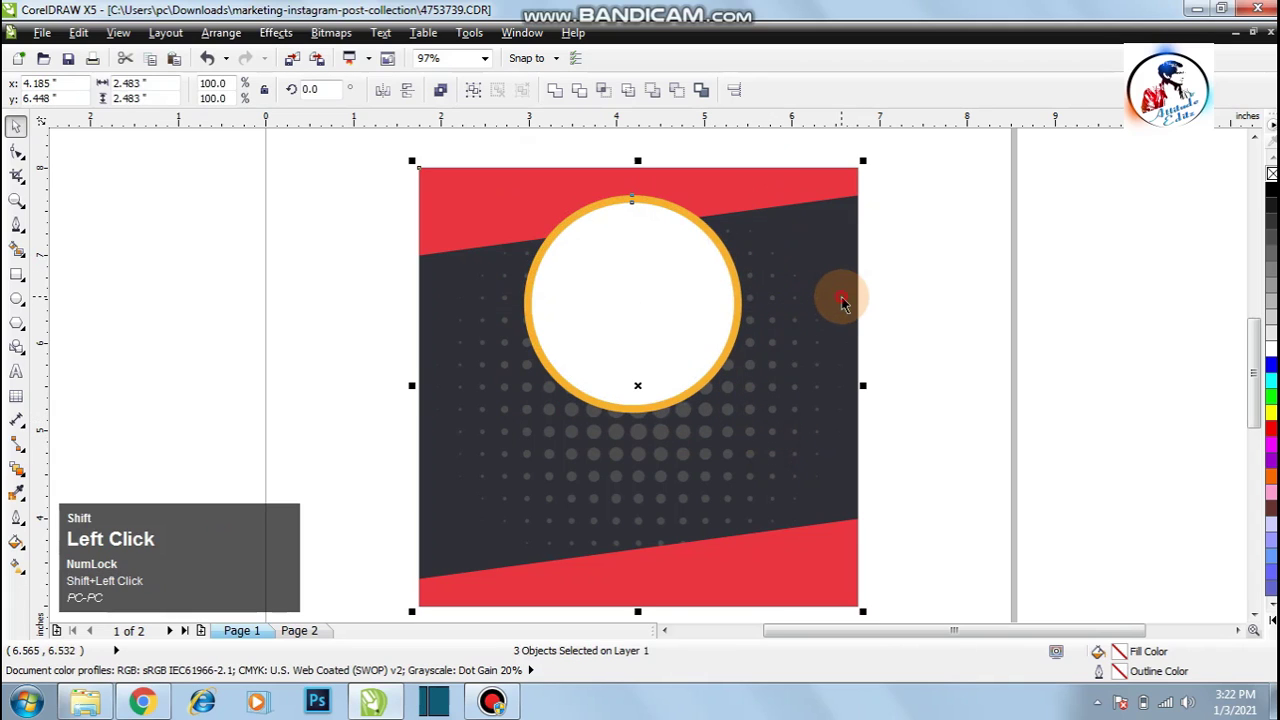
pyautogui.press('c')
pyautogui.click(946, 360)
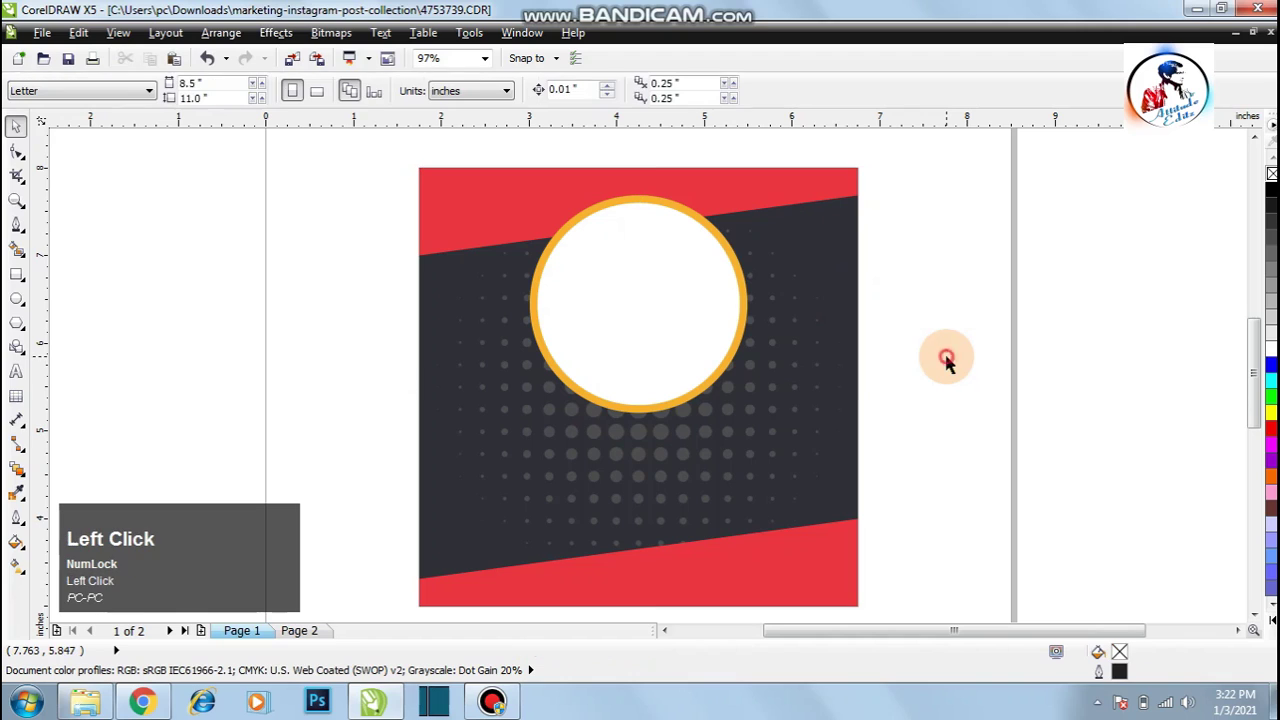
pyautogui.click(960, 303)
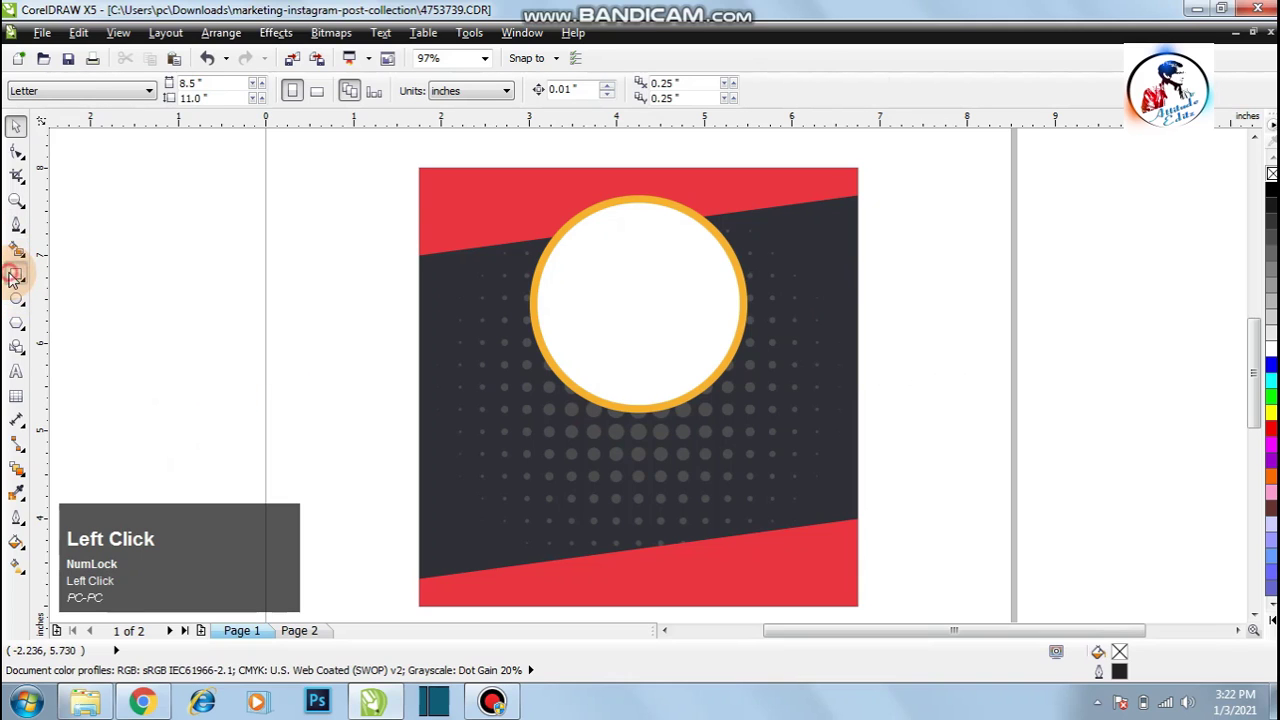
# - Draw a rectangle about 3.26 by 0.94 inches and place it across the lower part of the circles
pyautogui.click(12, 273)
pyautogui.moveTo(308, 320); pyautogui.dragTo(594, 401)
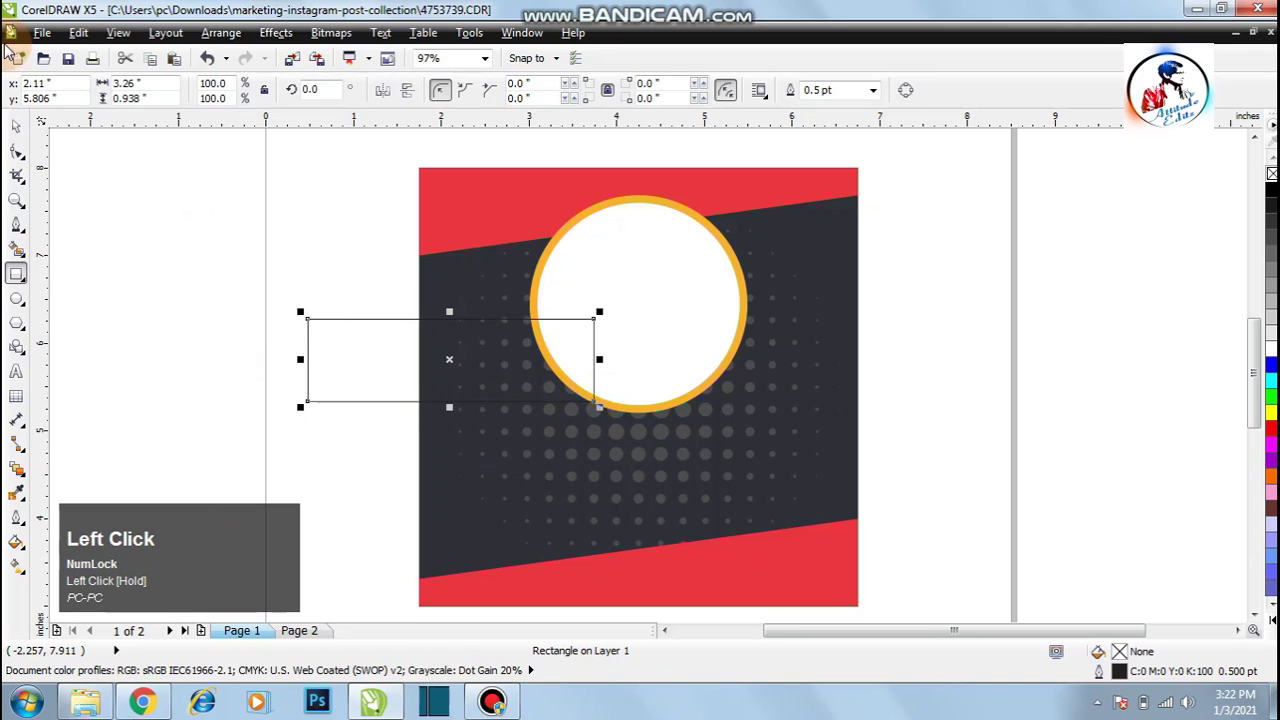
pyautogui.click(16, 126)
pyautogui.moveTo(536, 360); pyautogui.dragTo(745, 425)
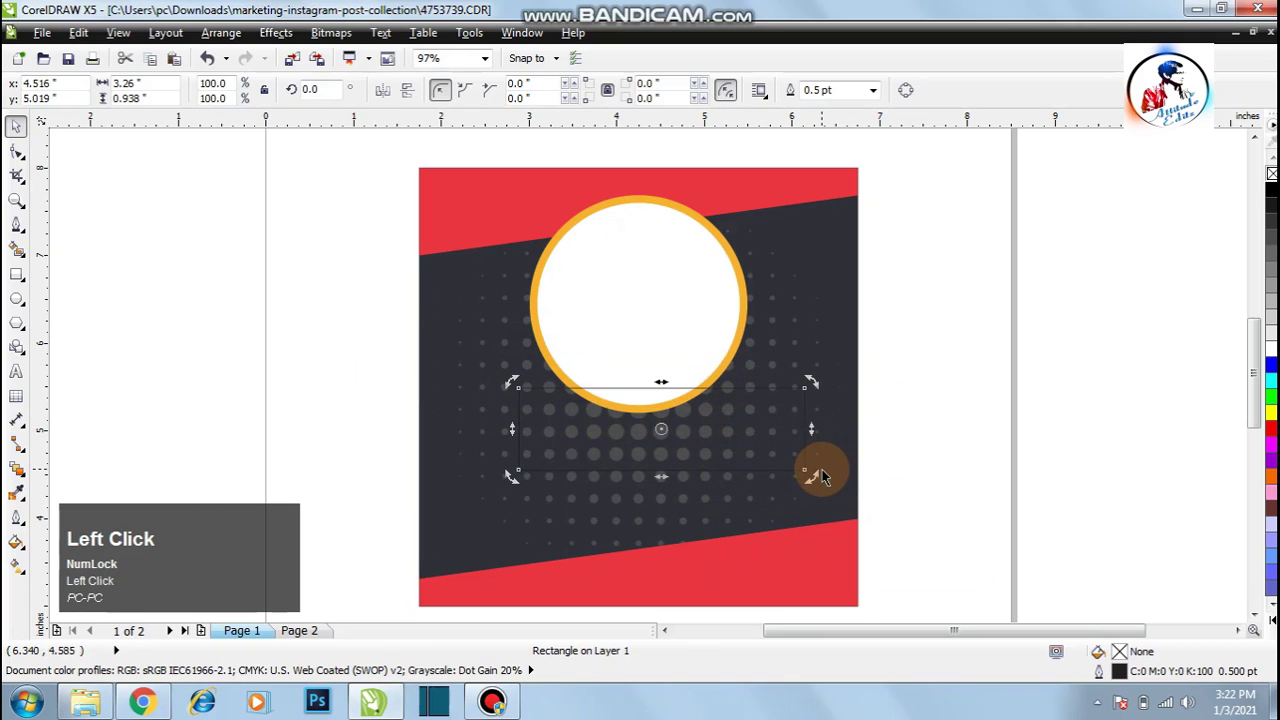
# - Rotate the rectangle 8 degrees and fill it with the red sampled from the lower band
pyautogui.moveTo(814, 477); pyautogui.dragTo(829, 459)
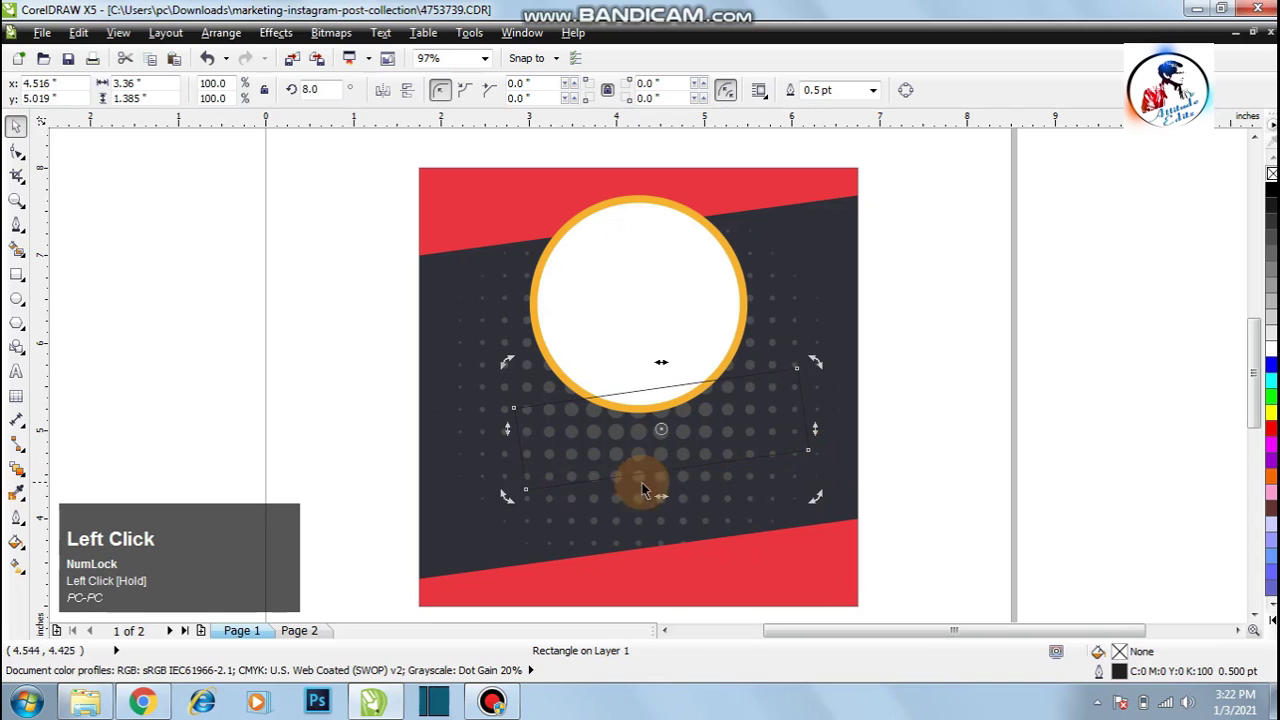
pyautogui.click(13, 500)
pyautogui.click(608, 586)
pyautogui.click(633, 432)
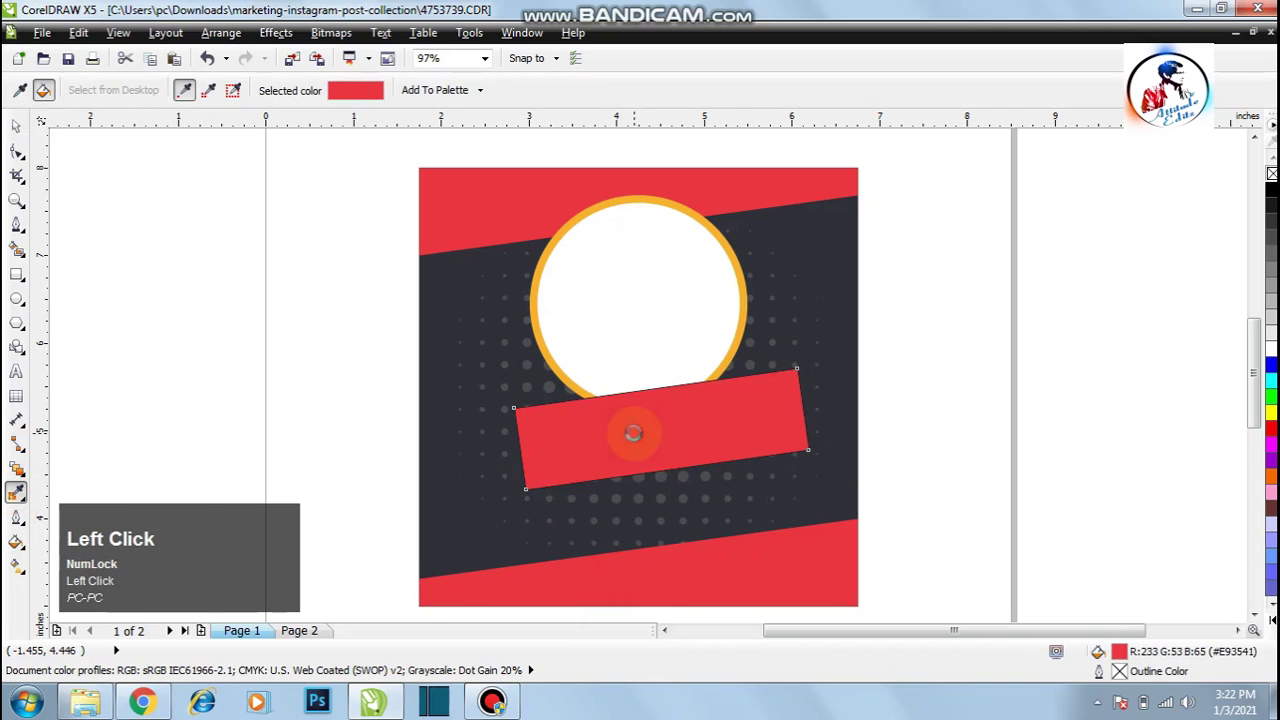
pyautogui.click(15, 125)
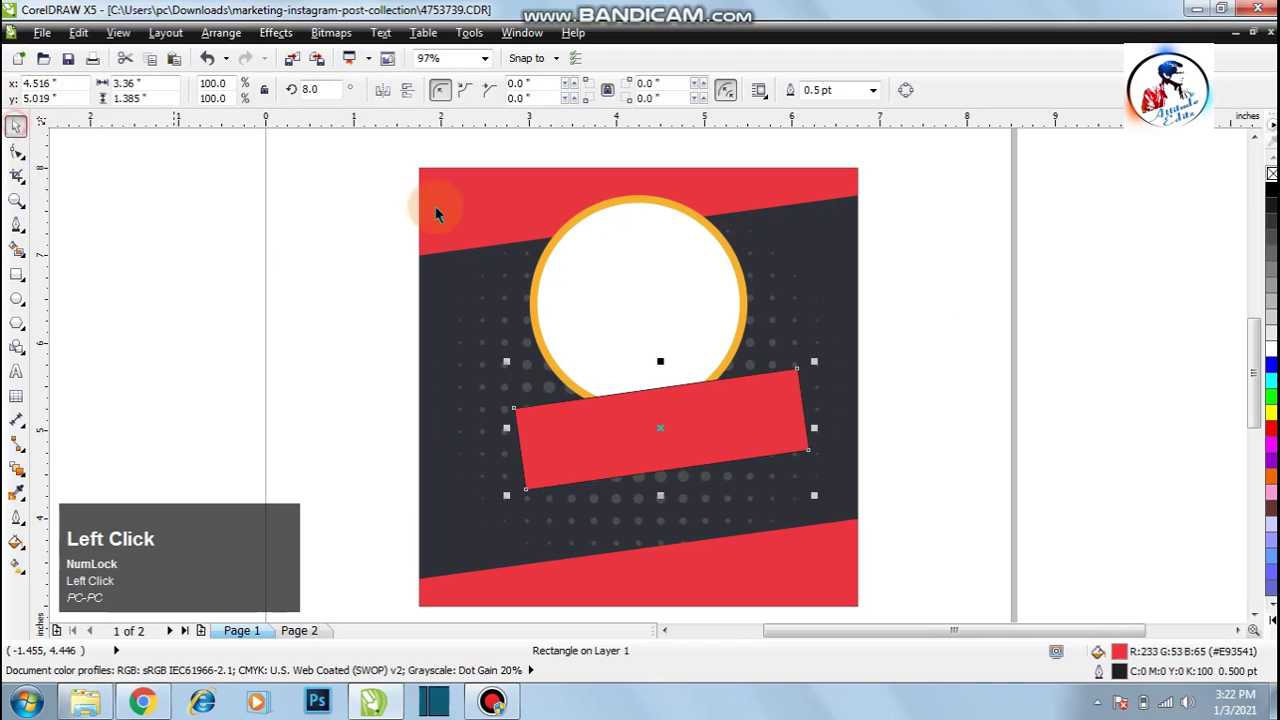
# - Try to reduce the tilted rectangle's height from its lower side, and undo both that change and the red fill
pyautogui.click(726, 430)
pyautogui.click(677, 437)
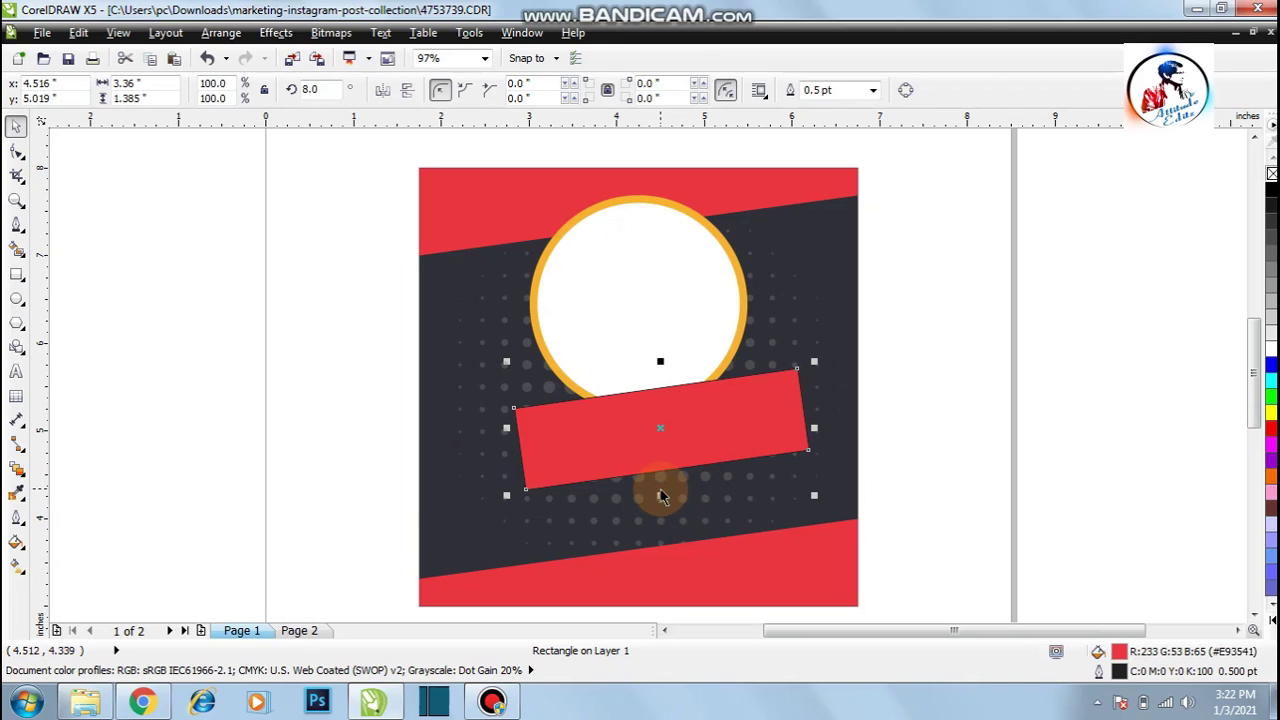
pyautogui.moveTo(660, 496); pyautogui.dragTo(664, 464)
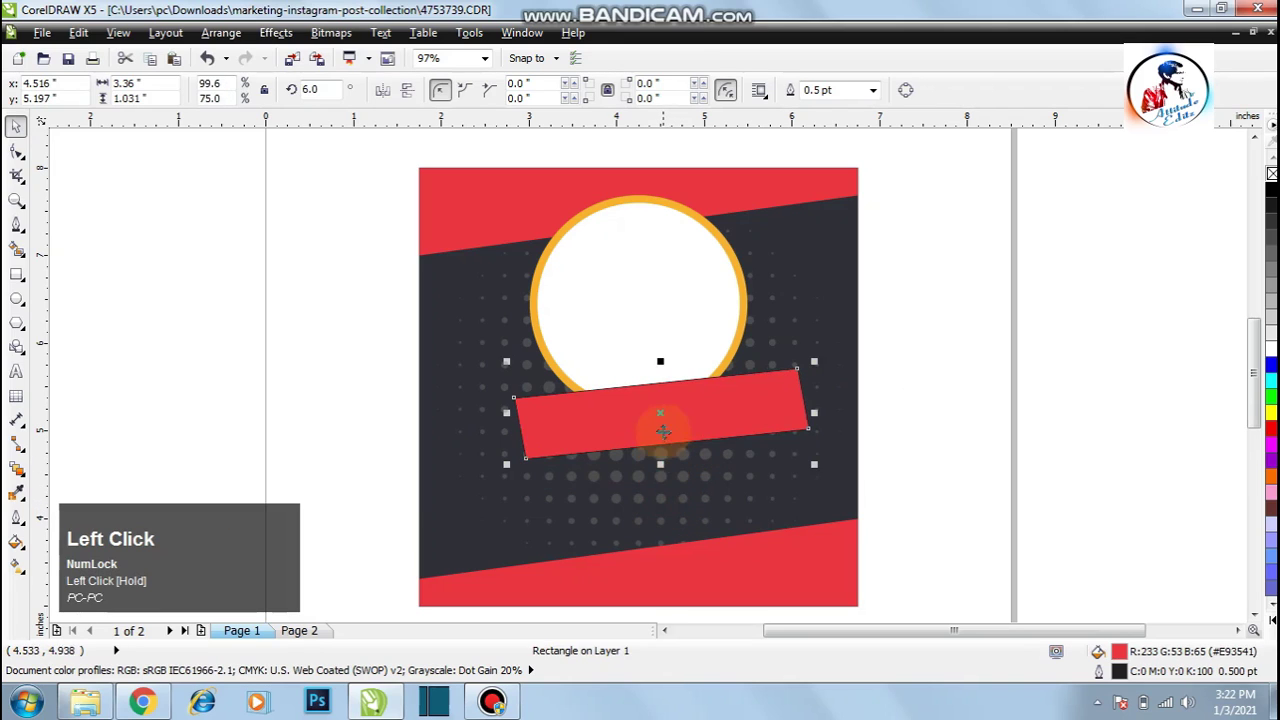
pyautogui.hotkey('ctrl', 'z')
pyautogui.hotkey('ctrl', 'z')
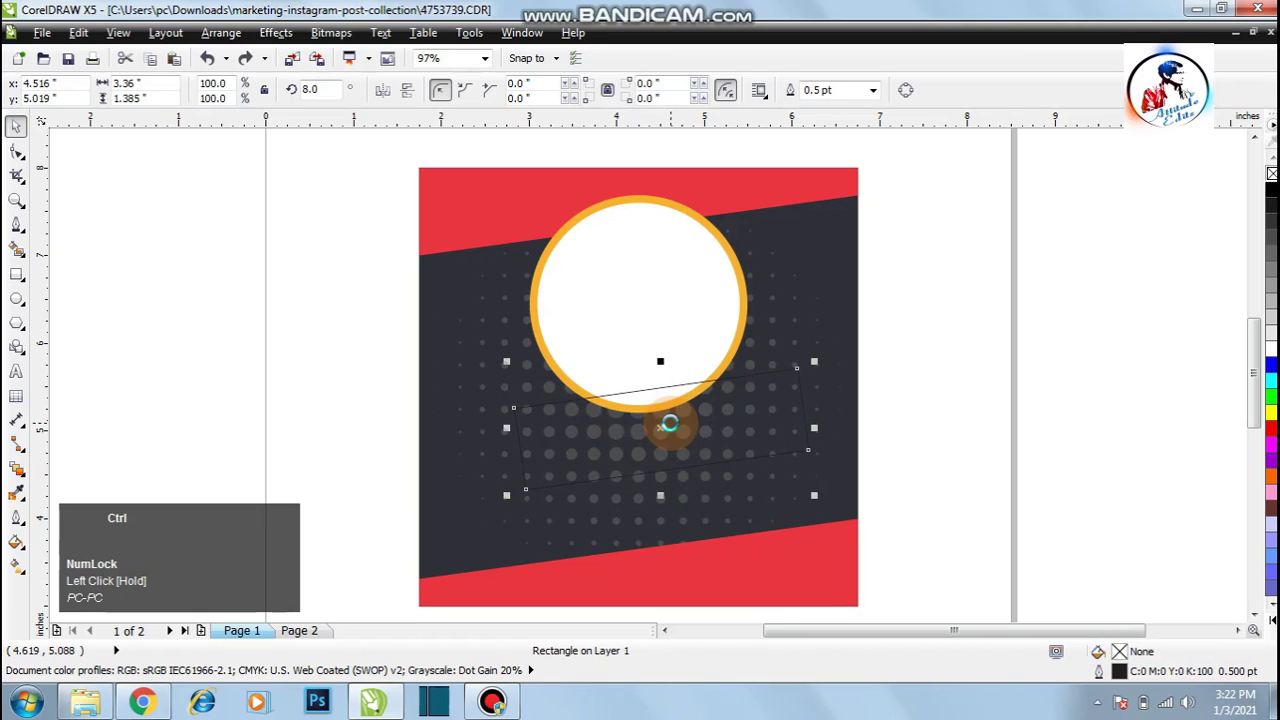
# - Set the rectangle's rotation angle to 360 degrees
pyautogui.click(315, 91)
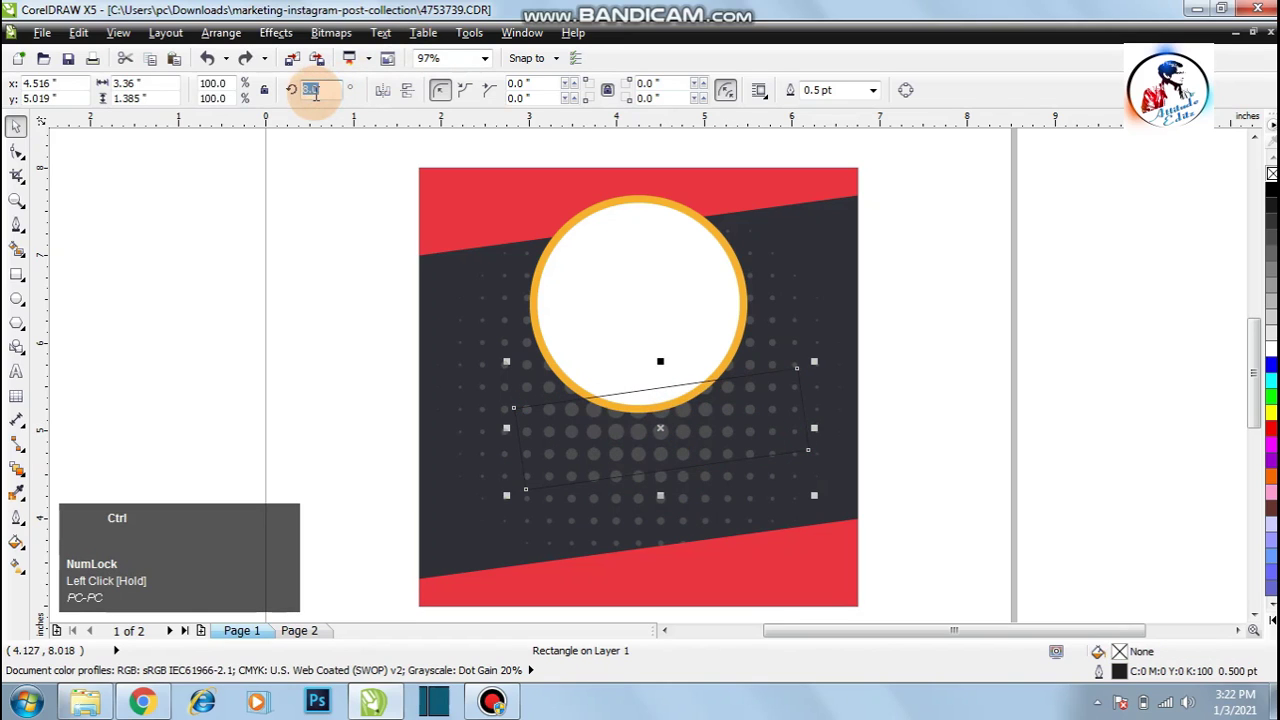
pyautogui.write('360')
pyautogui.press('Return')
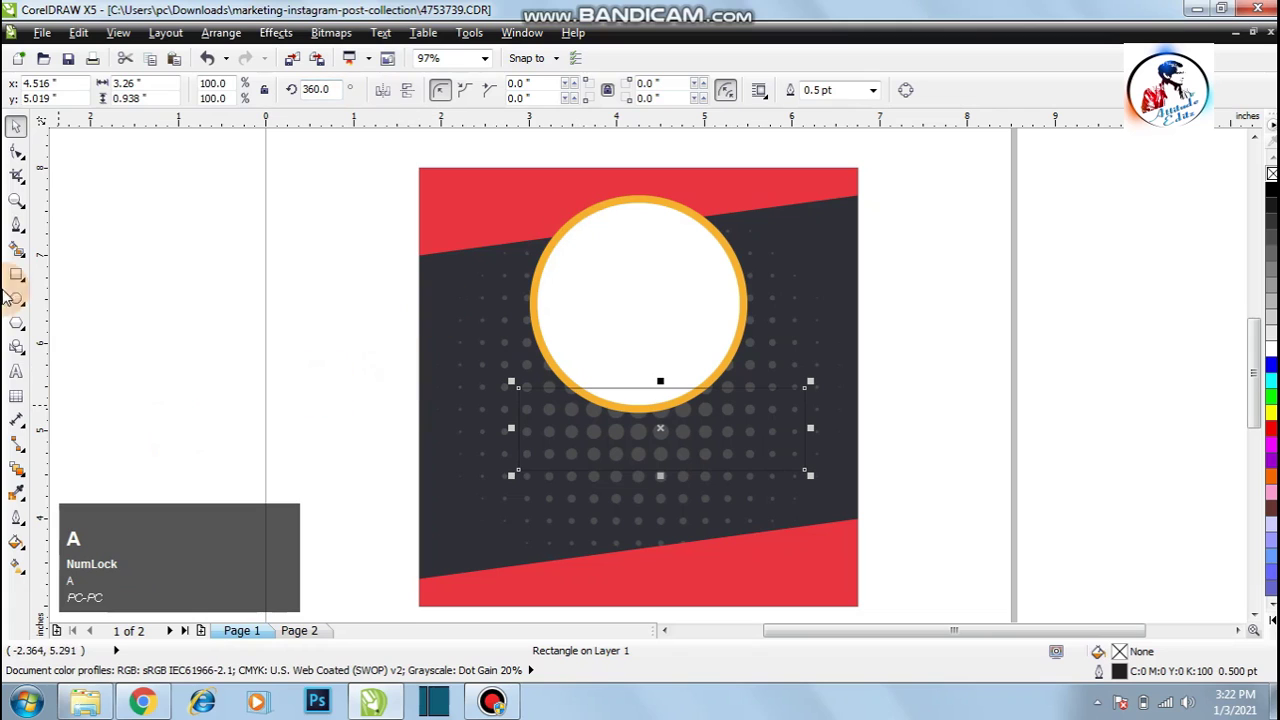
# - Fill the level rectangle with the red of the slanted bands, RGB 233, 53, 65
pyautogui.click(16, 495)
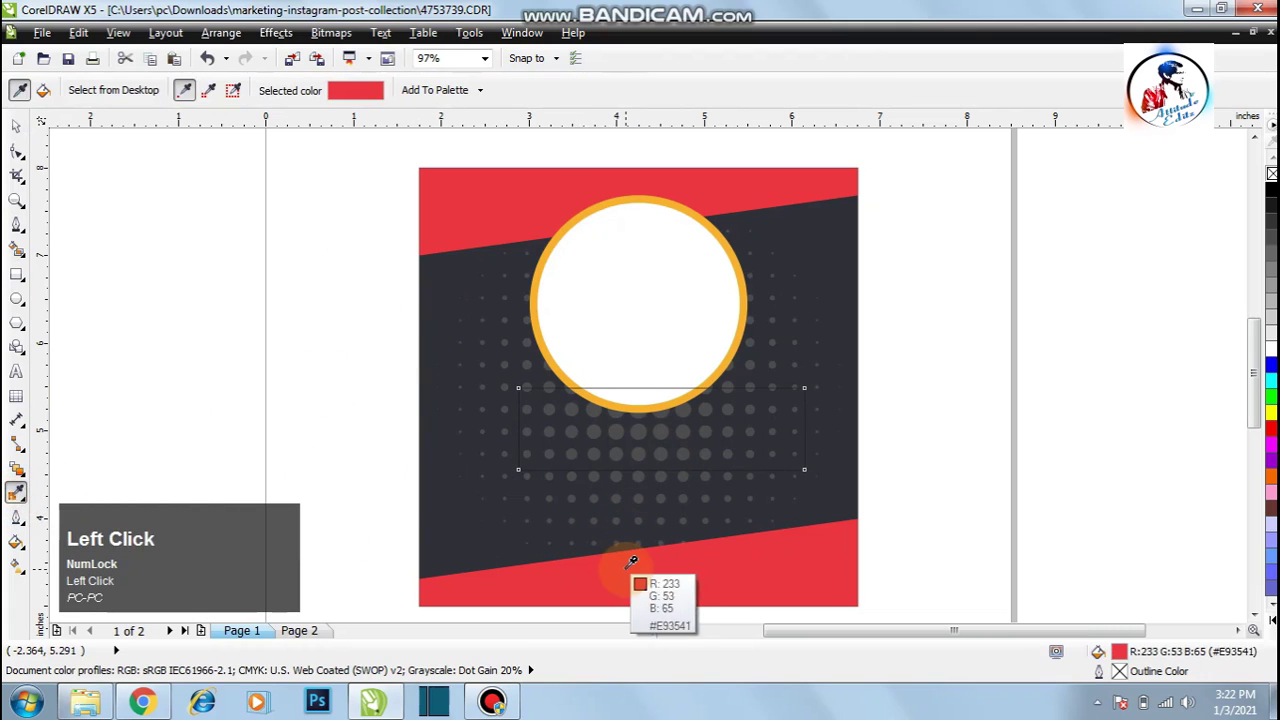
pyautogui.click(598, 430)
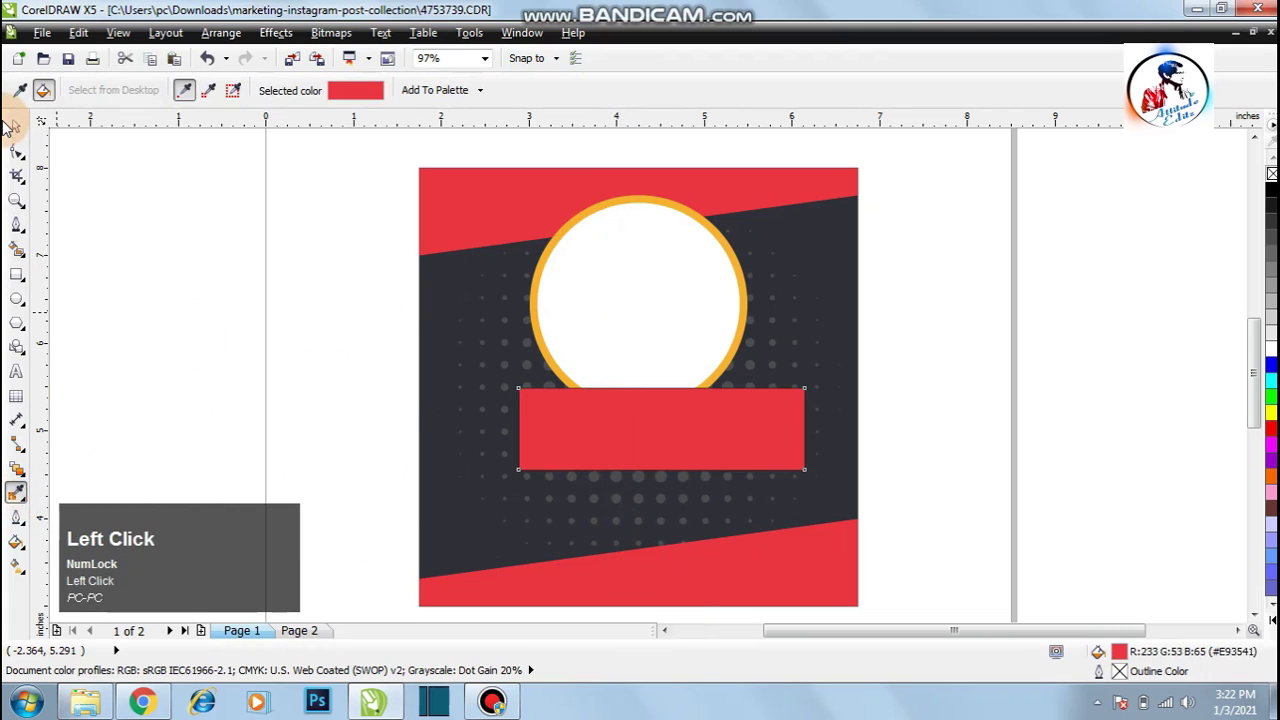
pyautogui.click(16, 130)
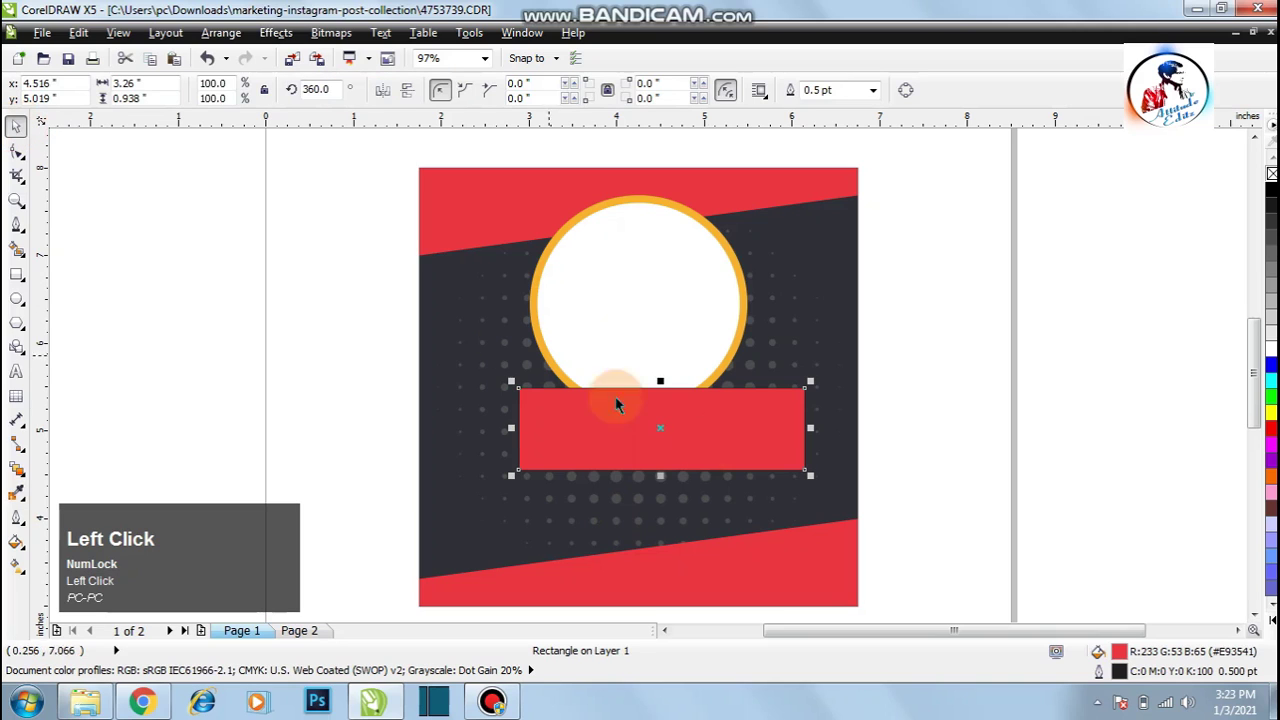
# - Resize the red rectangle to about 2.86 by 0.75 inches and move it up over the circle's lower part
pyautogui.moveTo(661, 481); pyautogui.dragTo(662, 465)
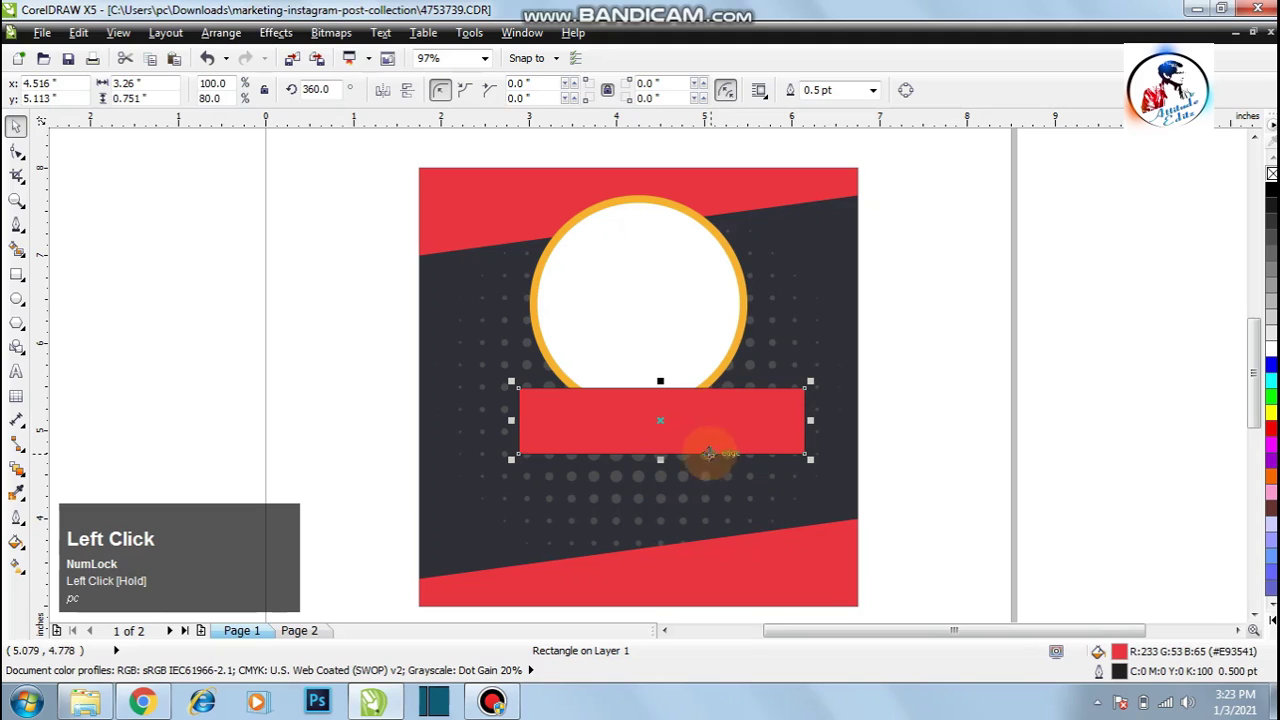
pyautogui.moveTo(660, 458); pyautogui.dragTo(640, 404)
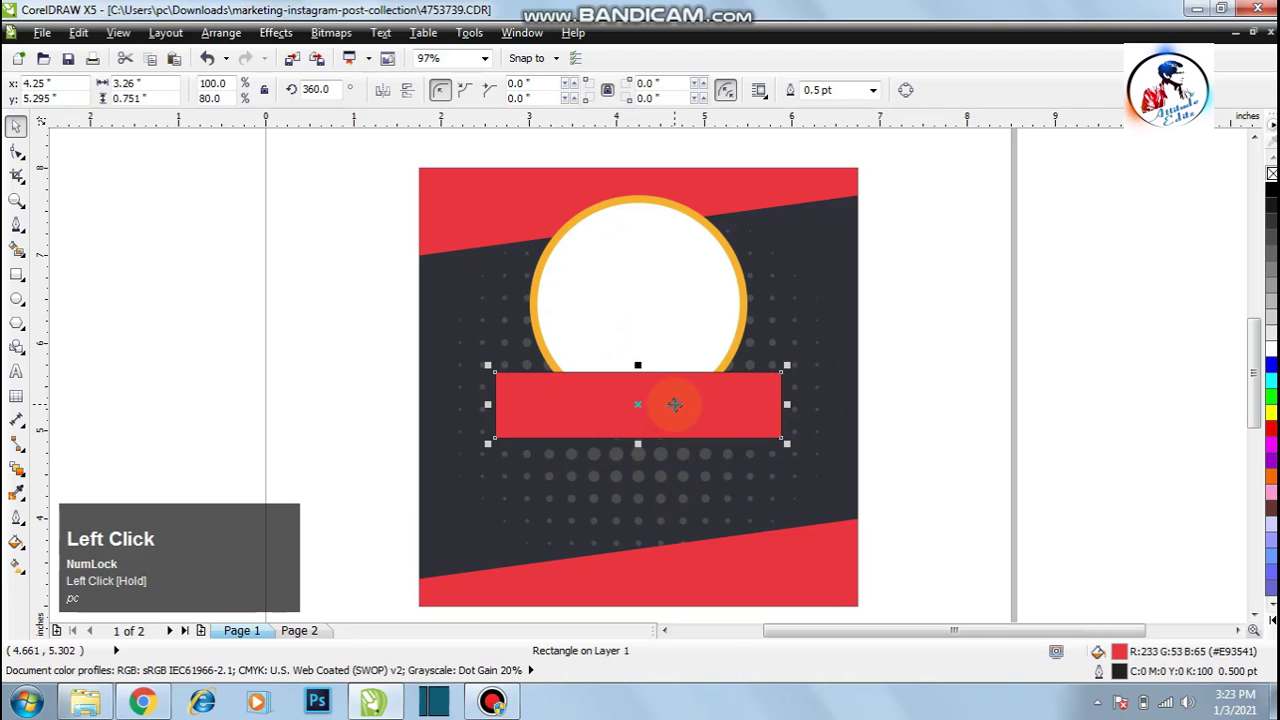
pyautogui.moveTo(785, 405); pyautogui.dragTo(732, 394)
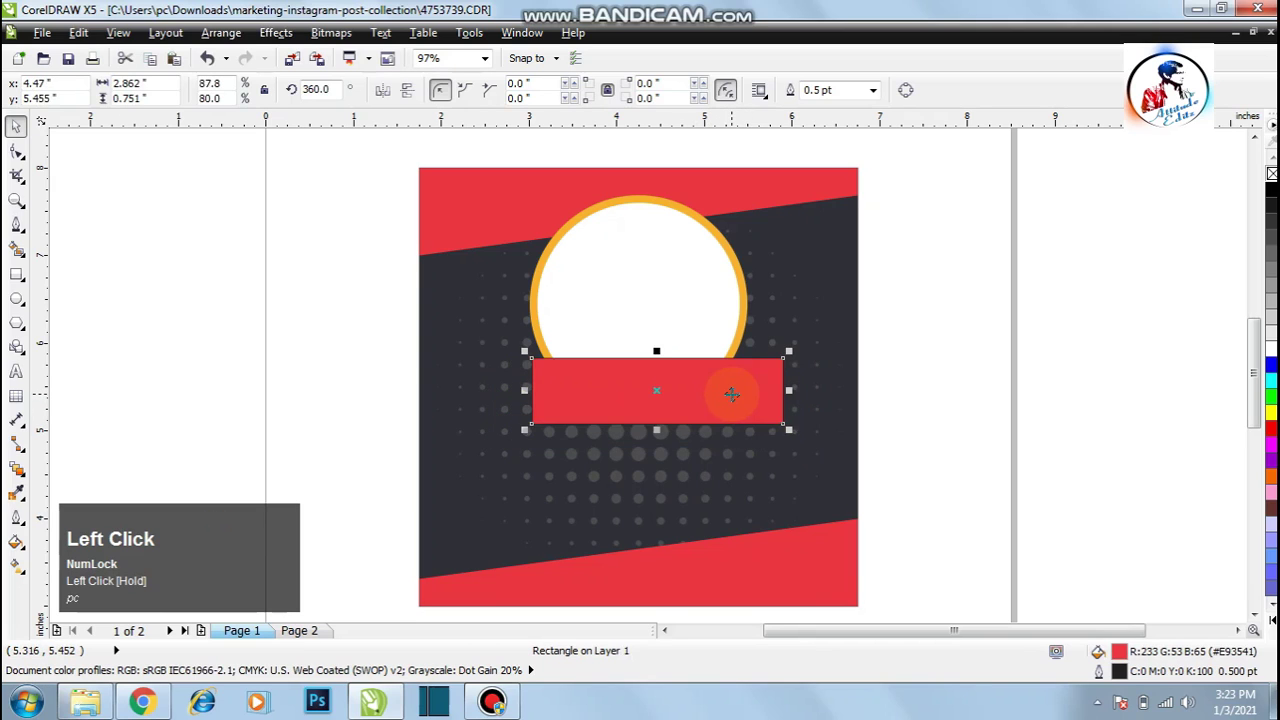
# - Nudge the red rectangle left and down under the circle, to about X 4.34 and Y 5.385 inches
pyautogui.press('Left')
pyautogui.press('Left')
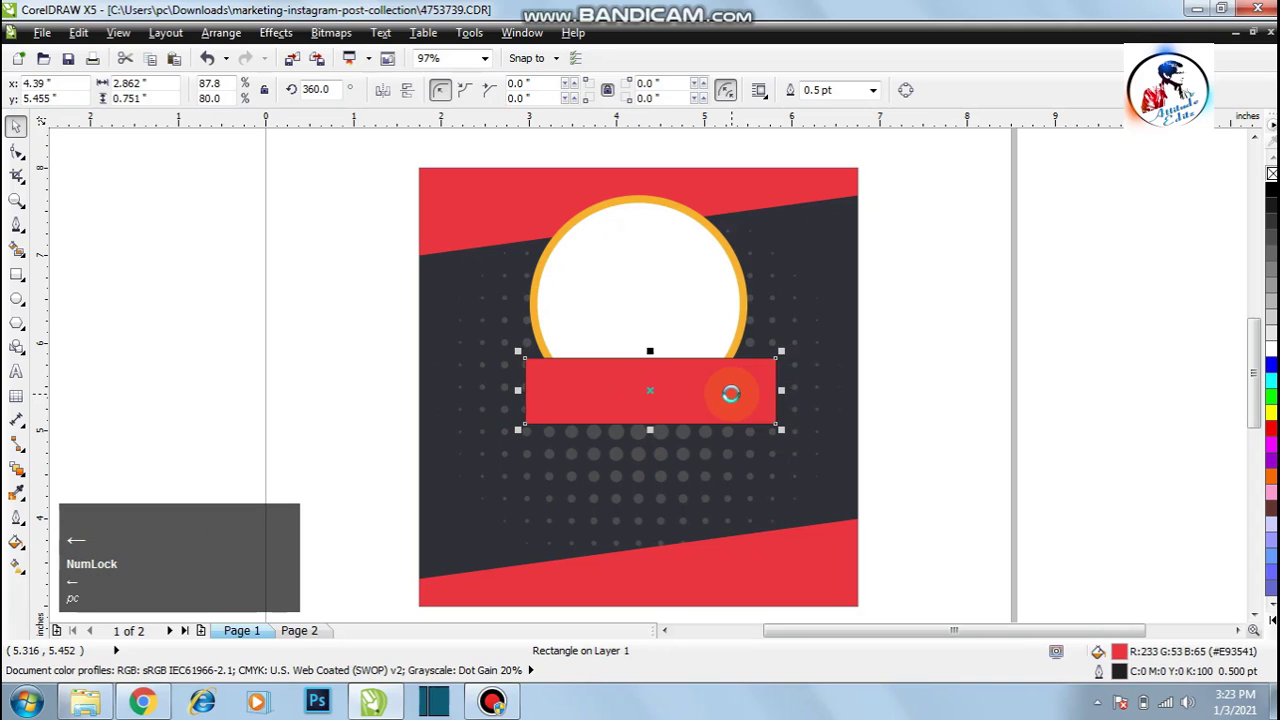
pyautogui.press('Left')
pyautogui.press('Down')
pyautogui.press('Down')
pyautogui.press('Down')
pyautogui.press('Down')
# - Tilt the red rectangle to about 7.3 degrees, parallel to the slanted bands, and shift it to about X 4.45, Y 5.375 inches
pyautogui.click(728, 407)
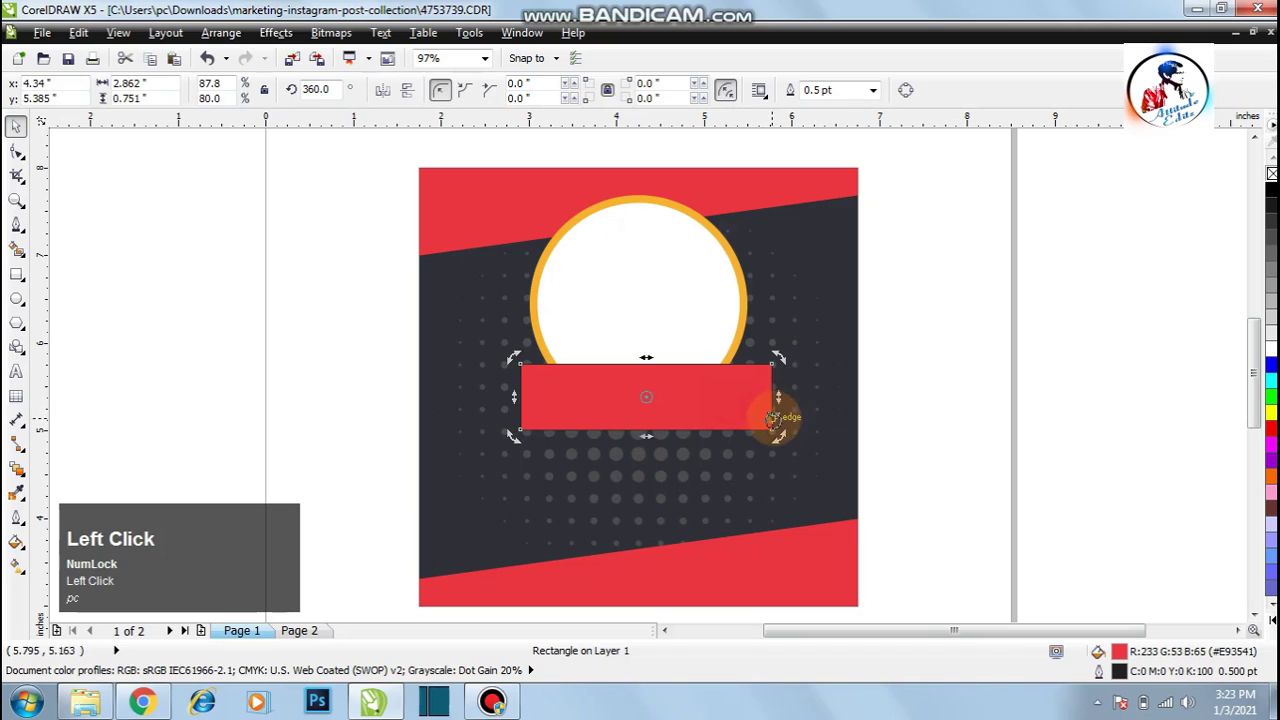
pyautogui.moveTo(776, 433)
pyautogui.mouseDown()
pyautogui.moveTo(805, 400)
pyautogui.moveTo(794, 434)
pyautogui.moveTo(767, 439)
pyautogui.mouseUp()
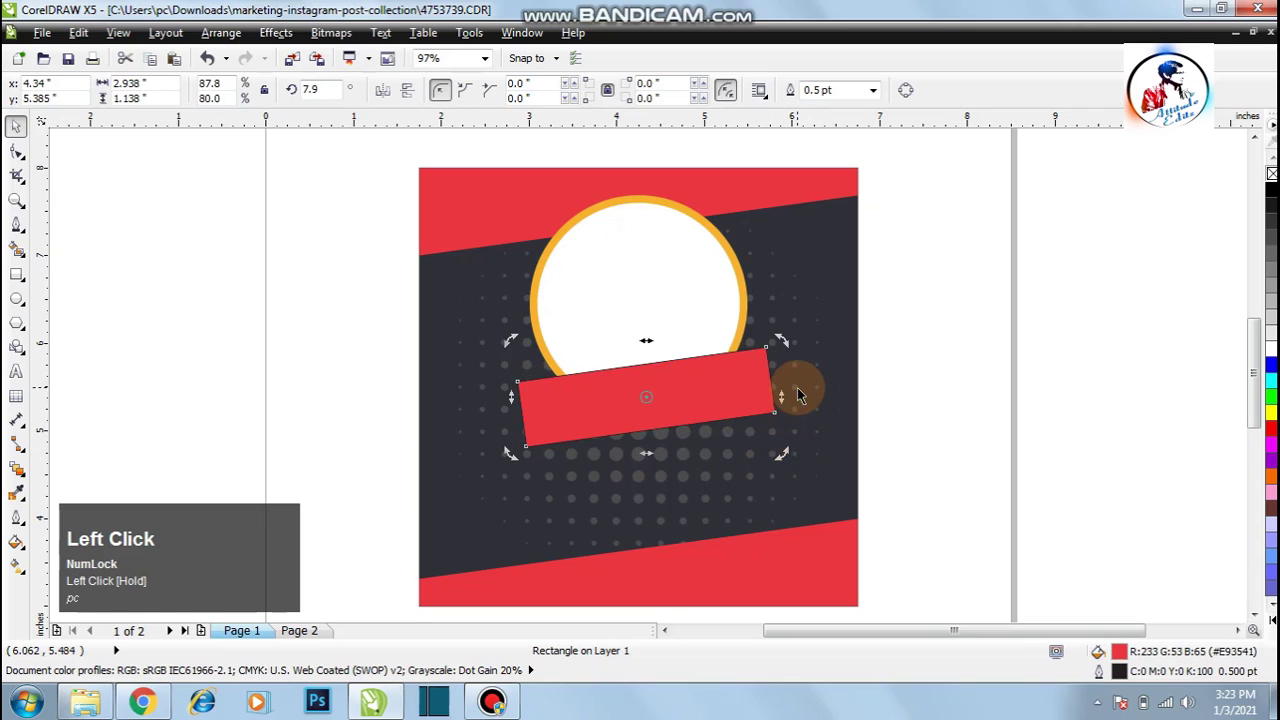
pyautogui.press('Down')
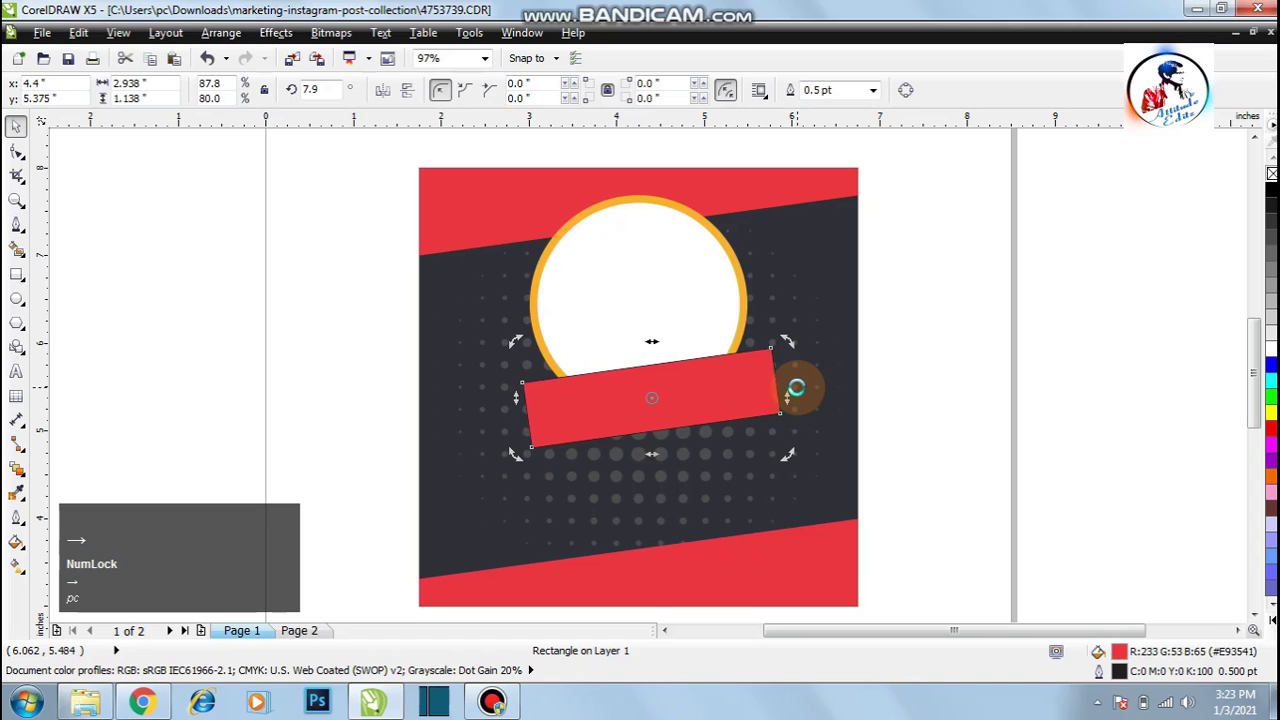
pyautogui.moveTo(791, 340); pyautogui.dragTo(816, 345)
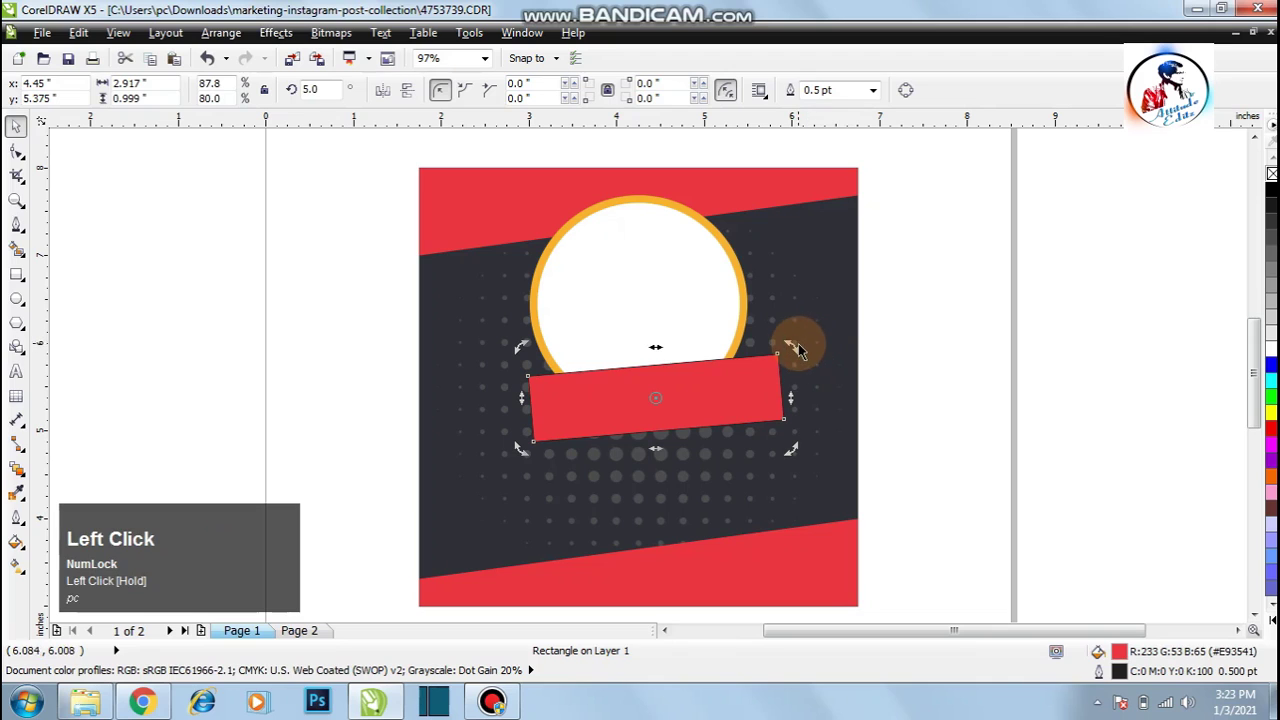
pyautogui.click(786, 347)
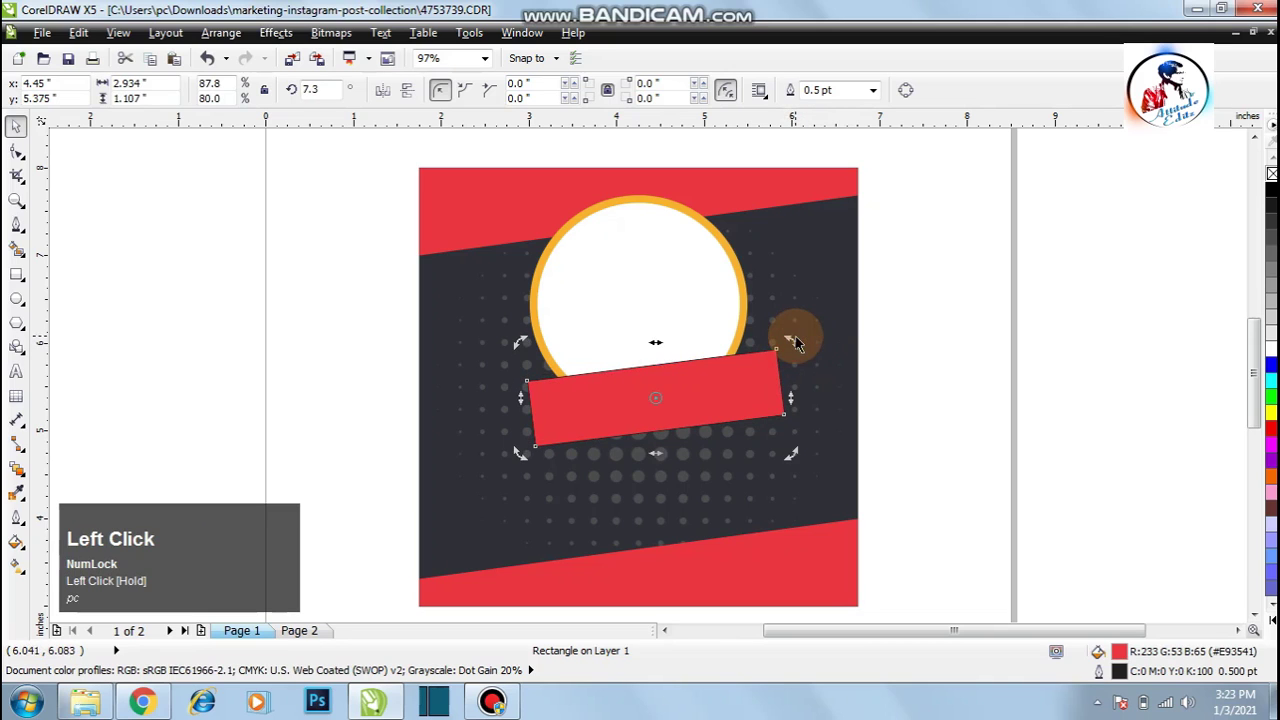
pyautogui.click(1025, 437)
pyautogui.click(540, 392)
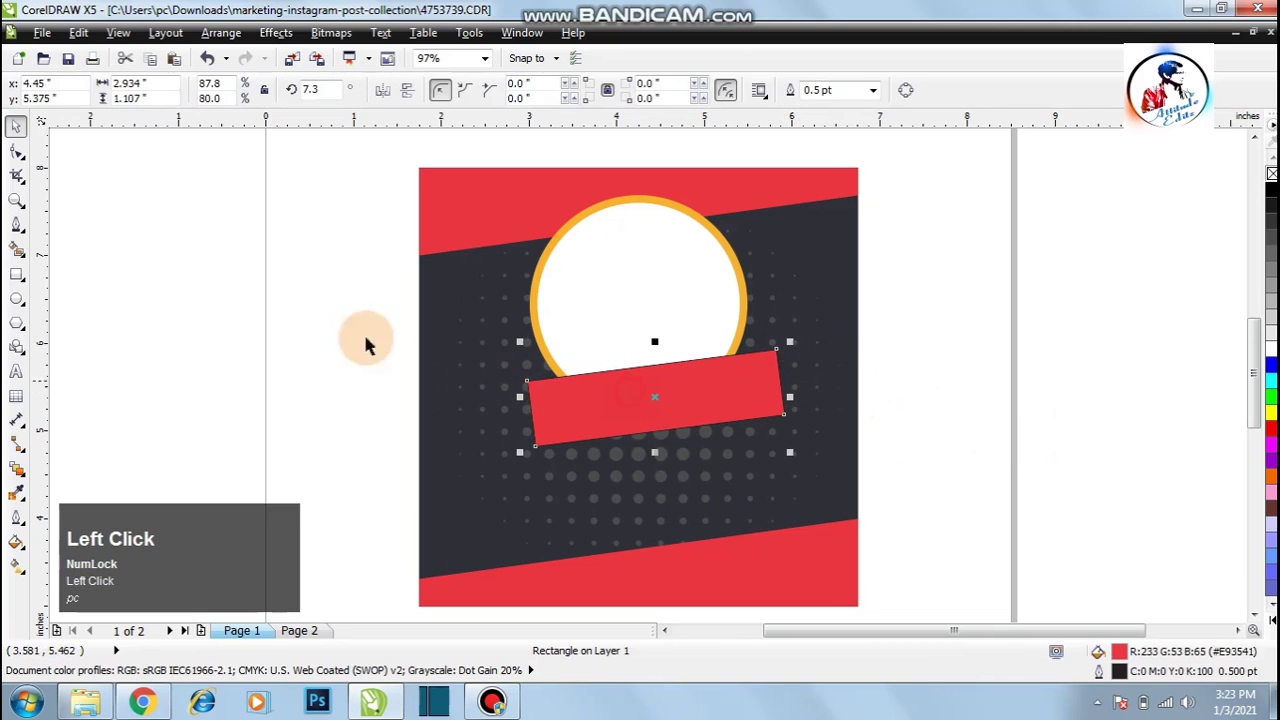
# - Convert the tilted rectangle to curves and pull the middle of its right edge outward into an arrow-like point
pyautogui.click(17, 151)
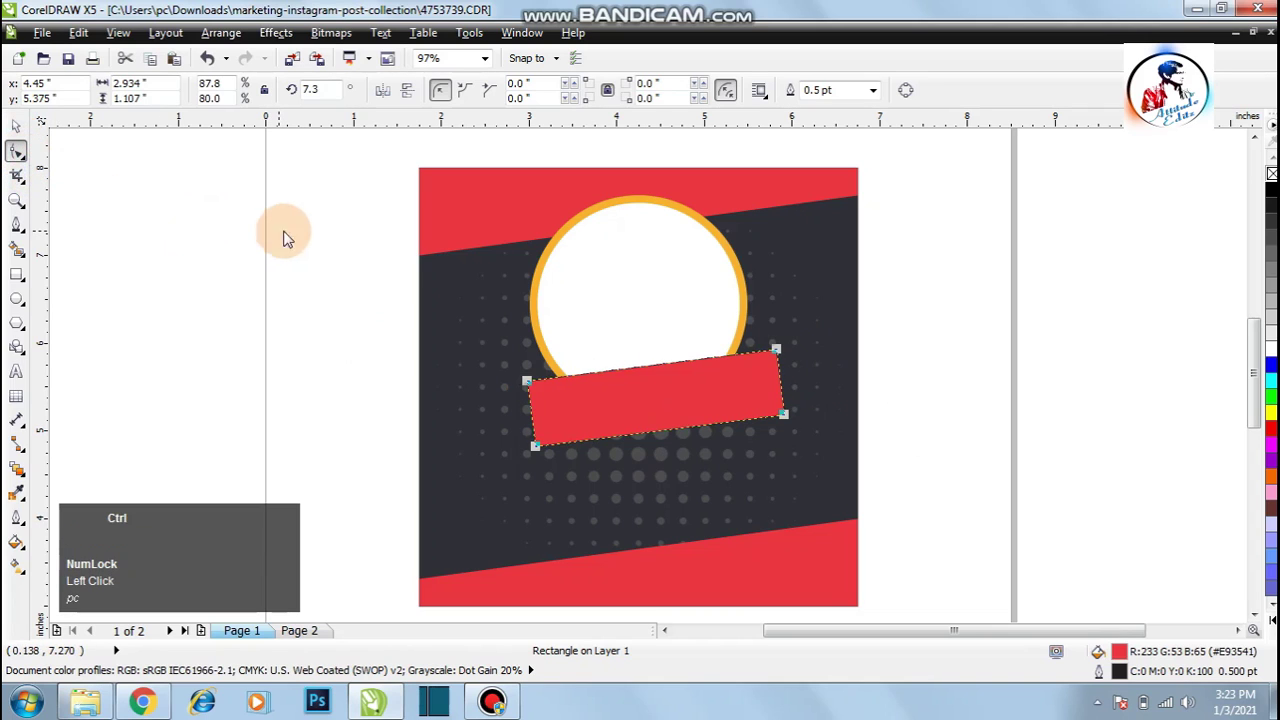
pyautogui.hotkey('ctrl', 'q')
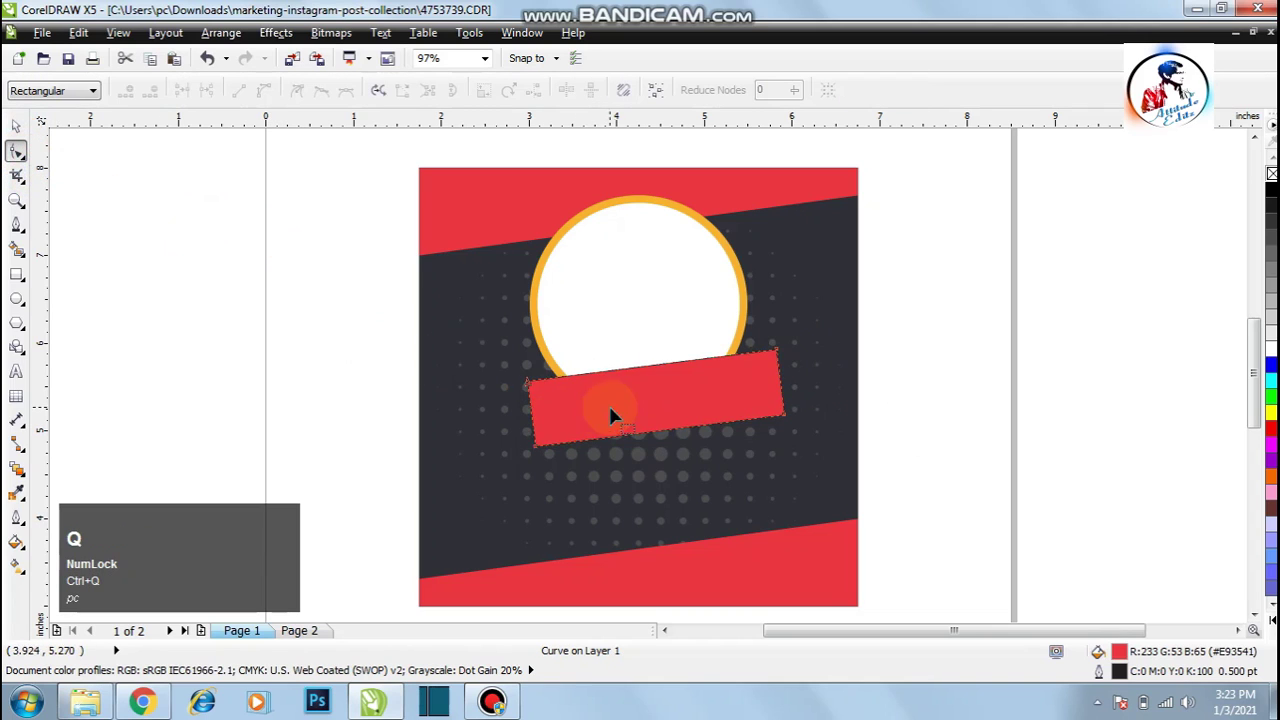
pyautogui.click(784, 387)
pyautogui.moveTo(784, 387); pyautogui.dragTo(808, 381)
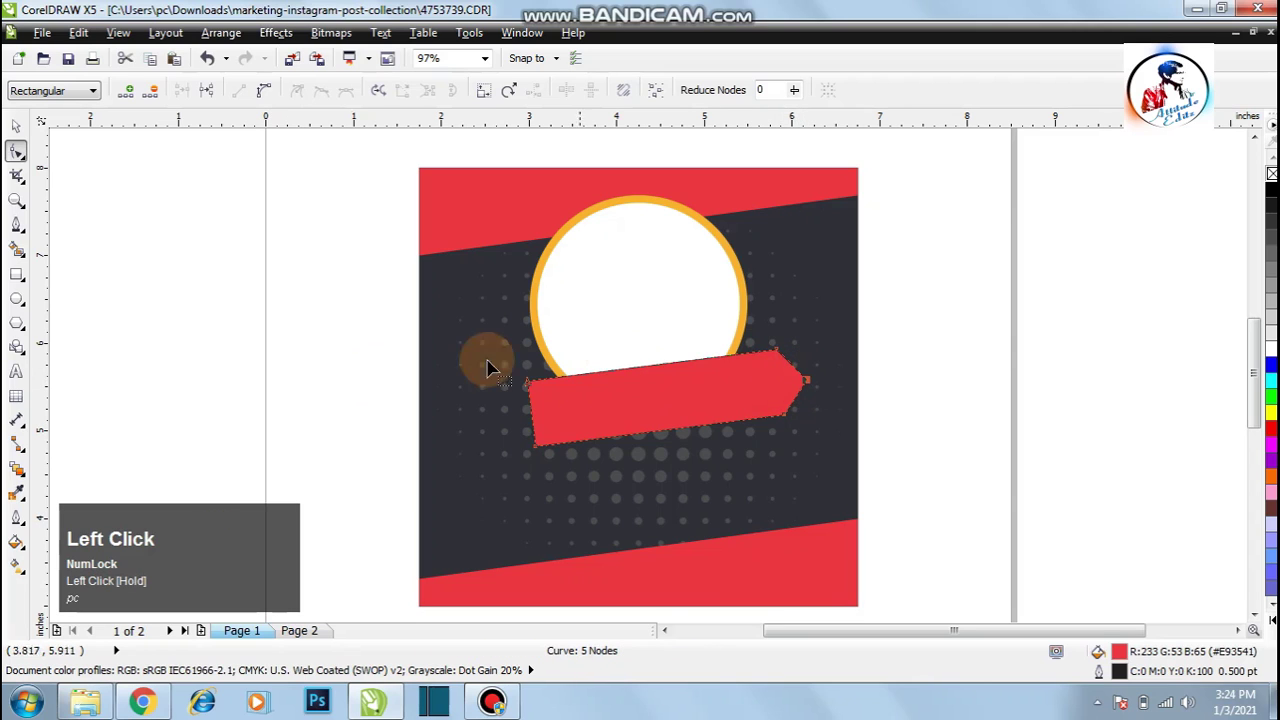
pyautogui.click(15, 126)
pyautogui.click(277, 291)
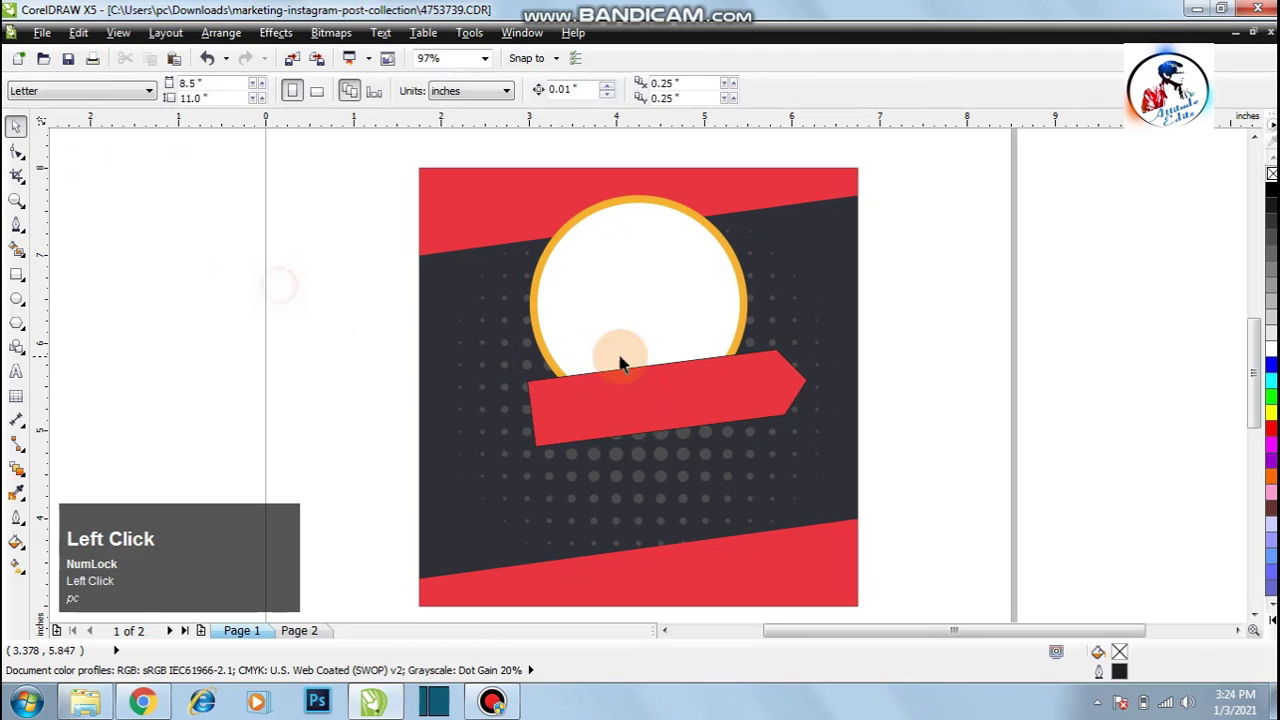
# - Remove the outline from the red pointed banner
pyautogui.press('z')
pyautogui.moveTo(496, 316); pyautogui.dragTo(885, 465)
pyautogui.click(15, 126)
pyautogui.click(408, 354)
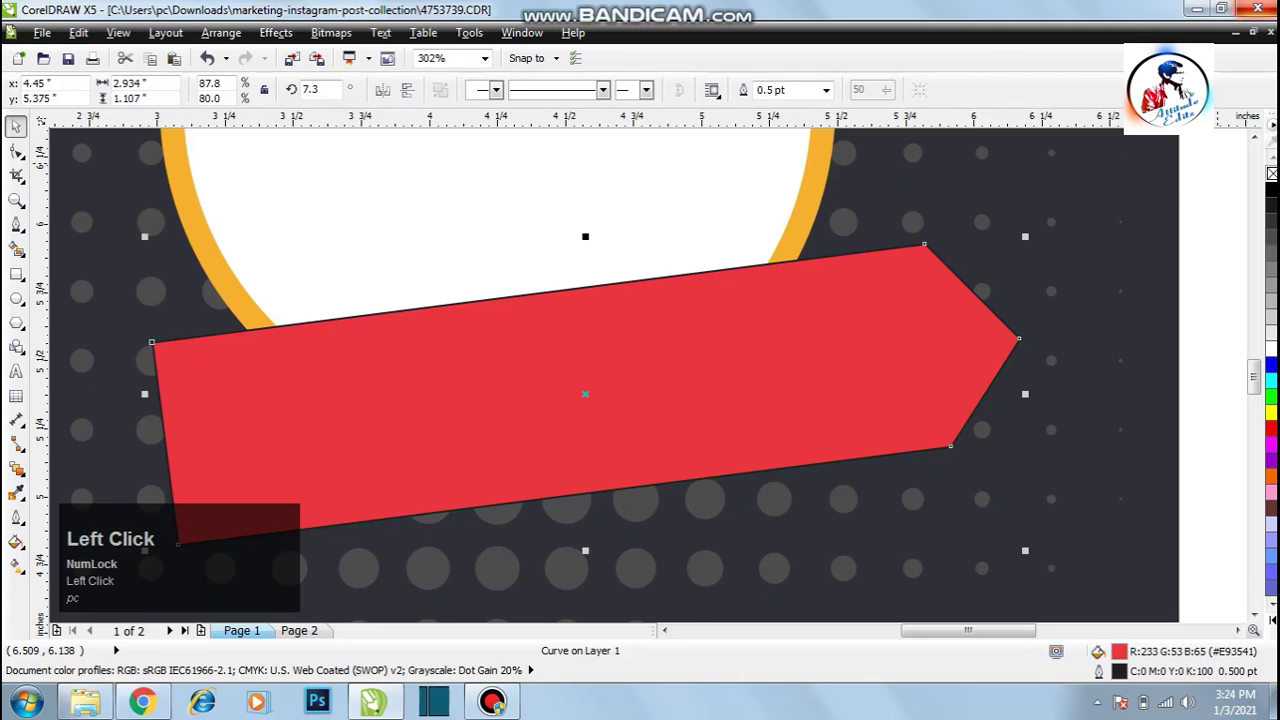
pyautogui.rightClick(1271, 175)
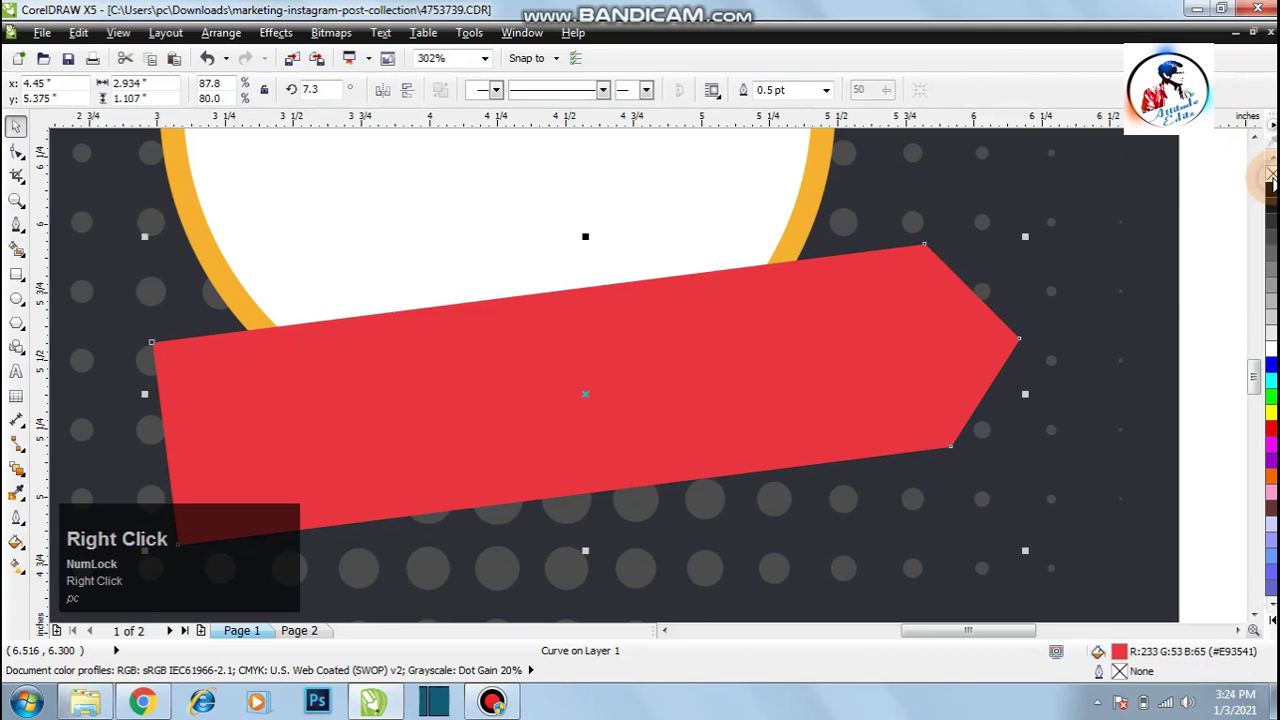
pyautogui.click(1207, 292)
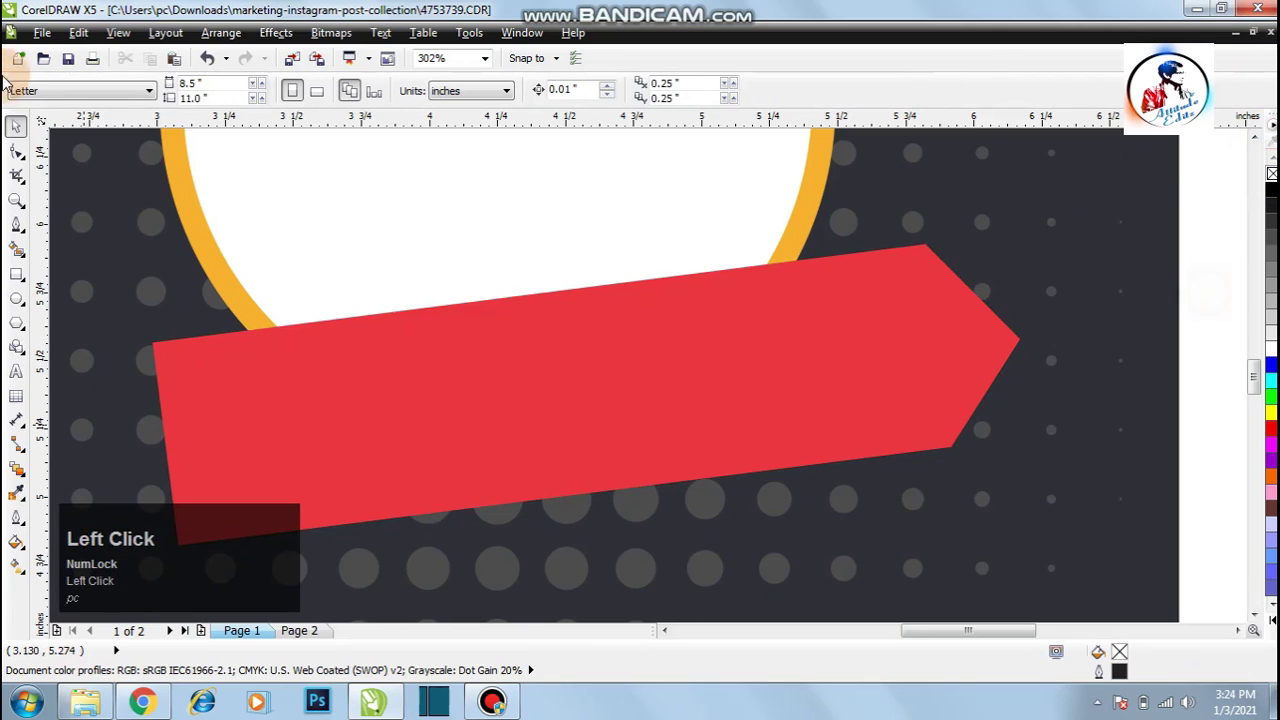
# - Draw a circle about 0.166 inches wide near the banner's pointed end, filled white with no outline
pyautogui.click(16, 297)
pyautogui.moveTo(930, 324); pyautogui.dragTo(978, 352)
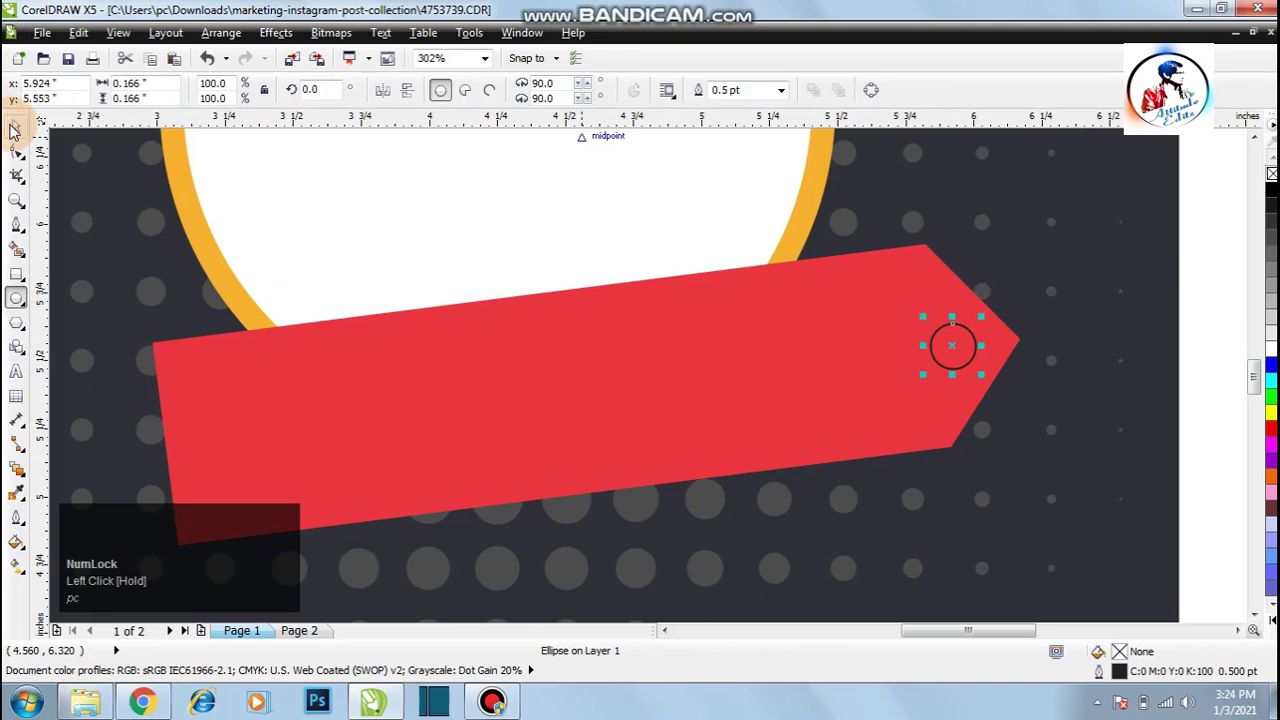
pyautogui.click(16, 126)
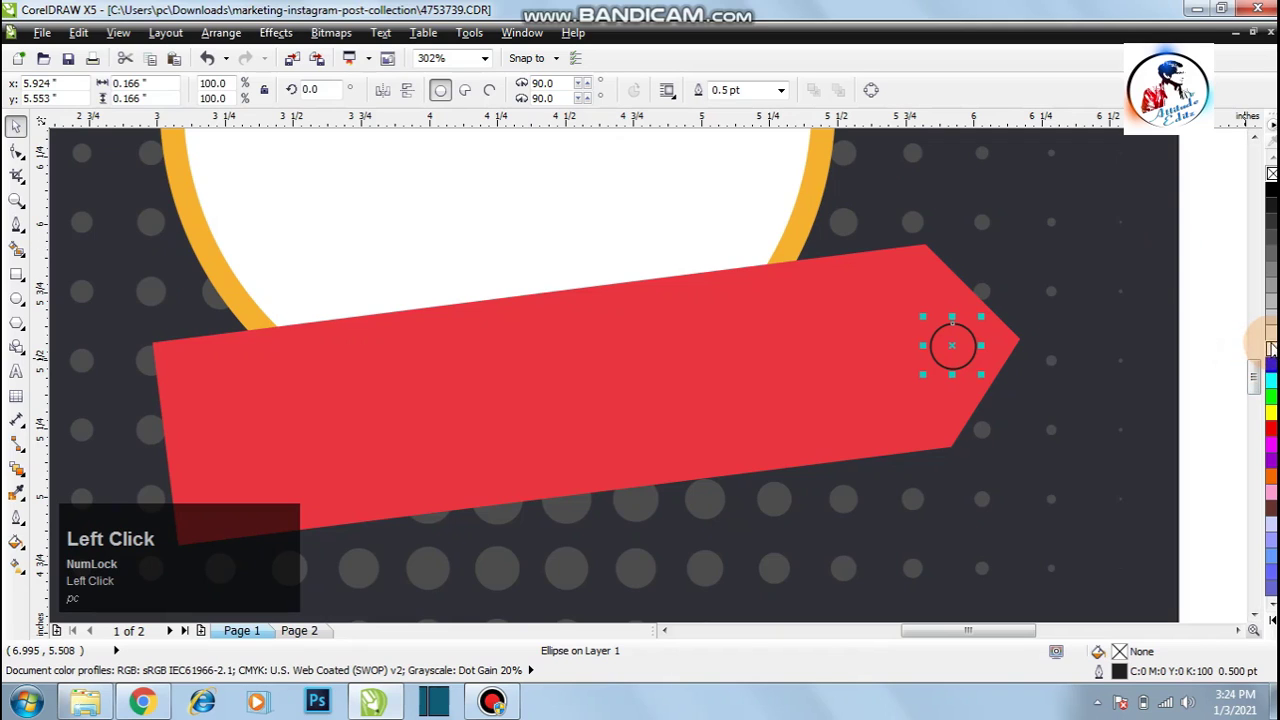
pyautogui.click(1270, 348)
pyautogui.rightClick(1270, 172)
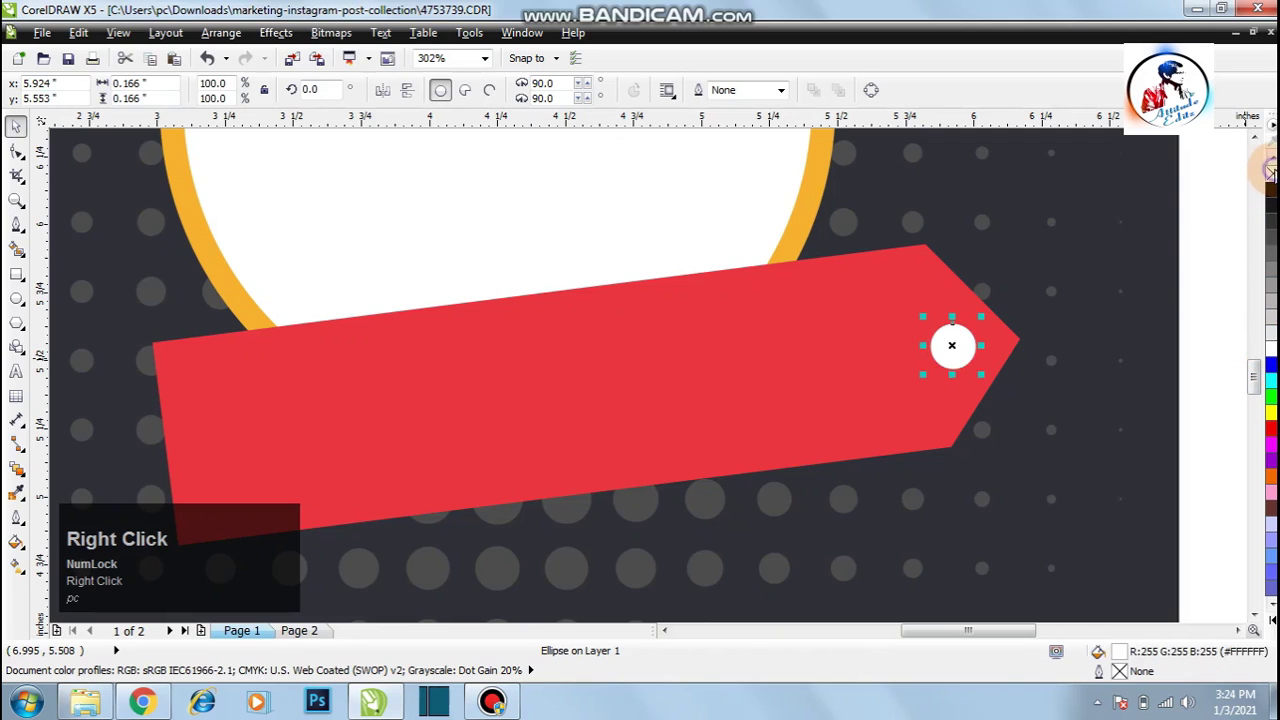
# - Nudge the small circle to about X 5.934, Y 5.563 inches and fill it with the dark background color, RGB 47, 48, 56
pyautogui.press('Right')
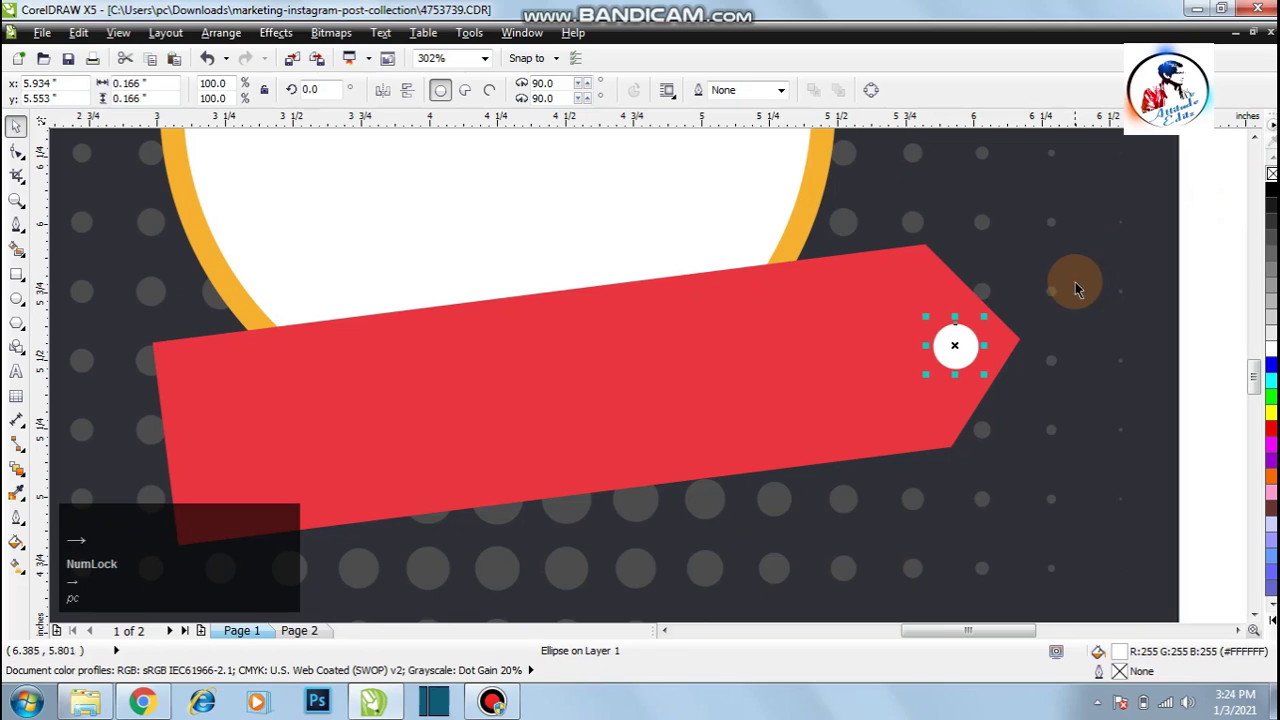
pyautogui.press('Up')
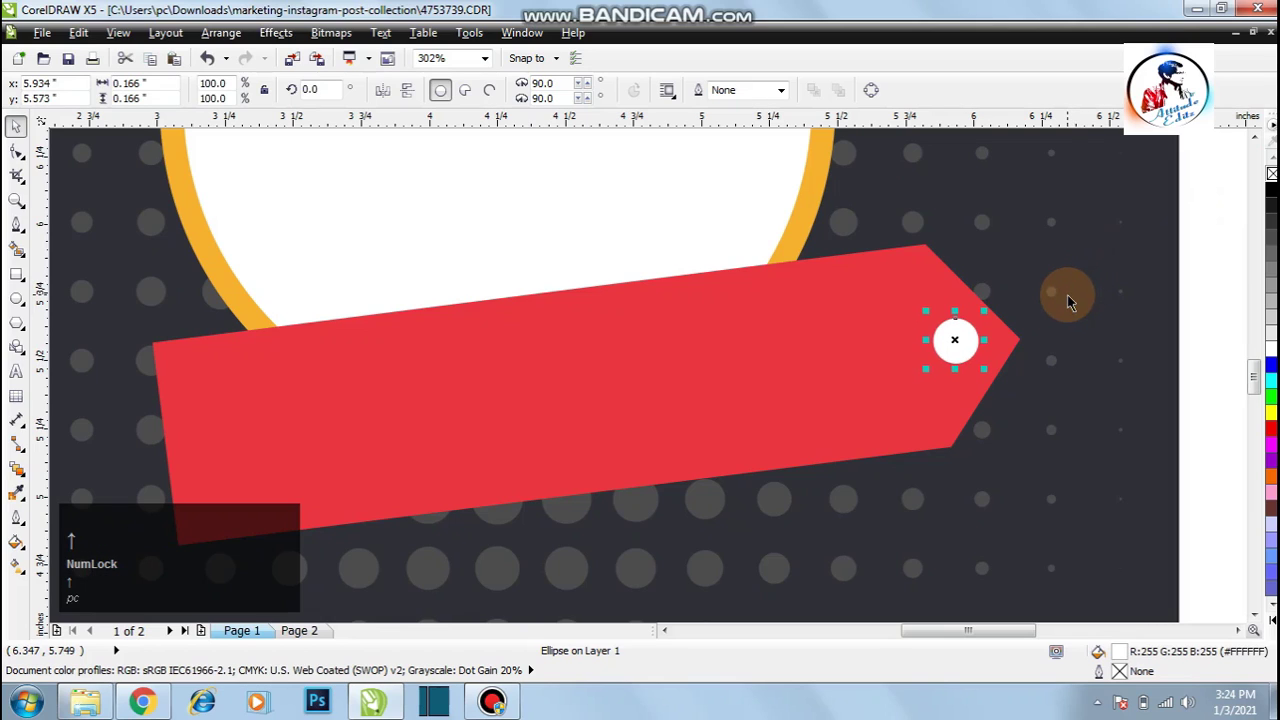
pyautogui.press('Down')
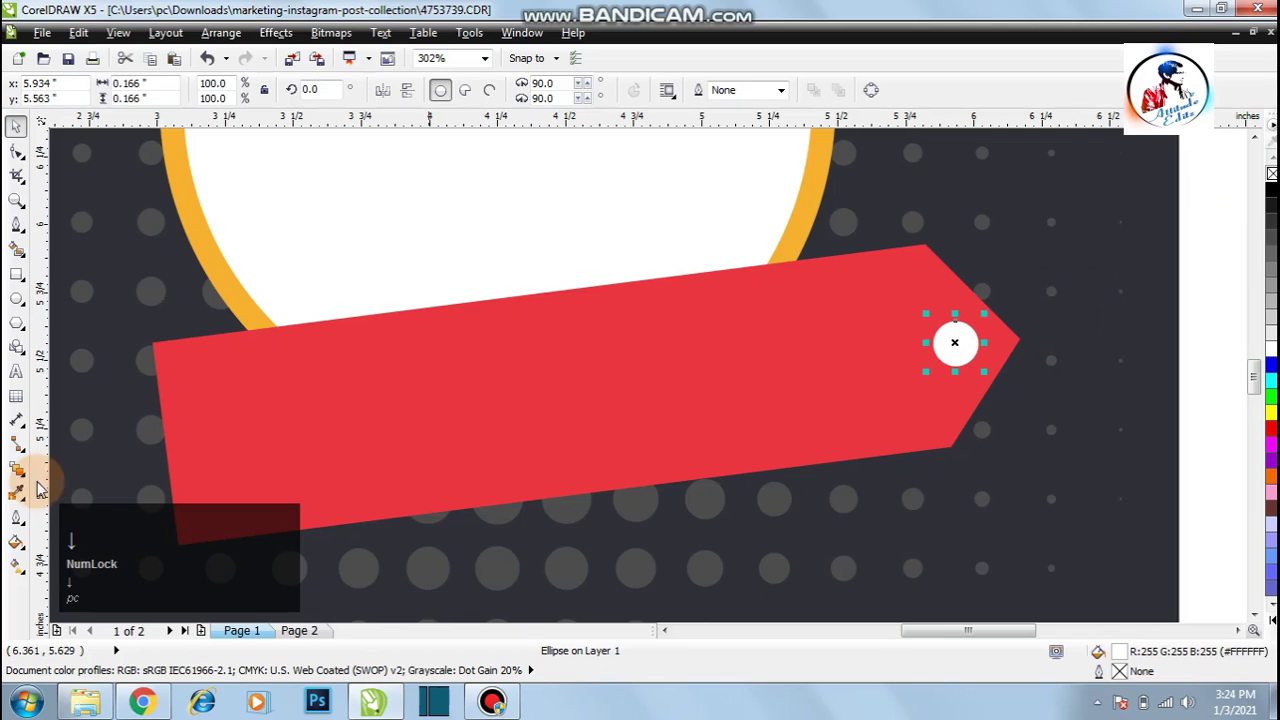
pyautogui.click(16, 495)
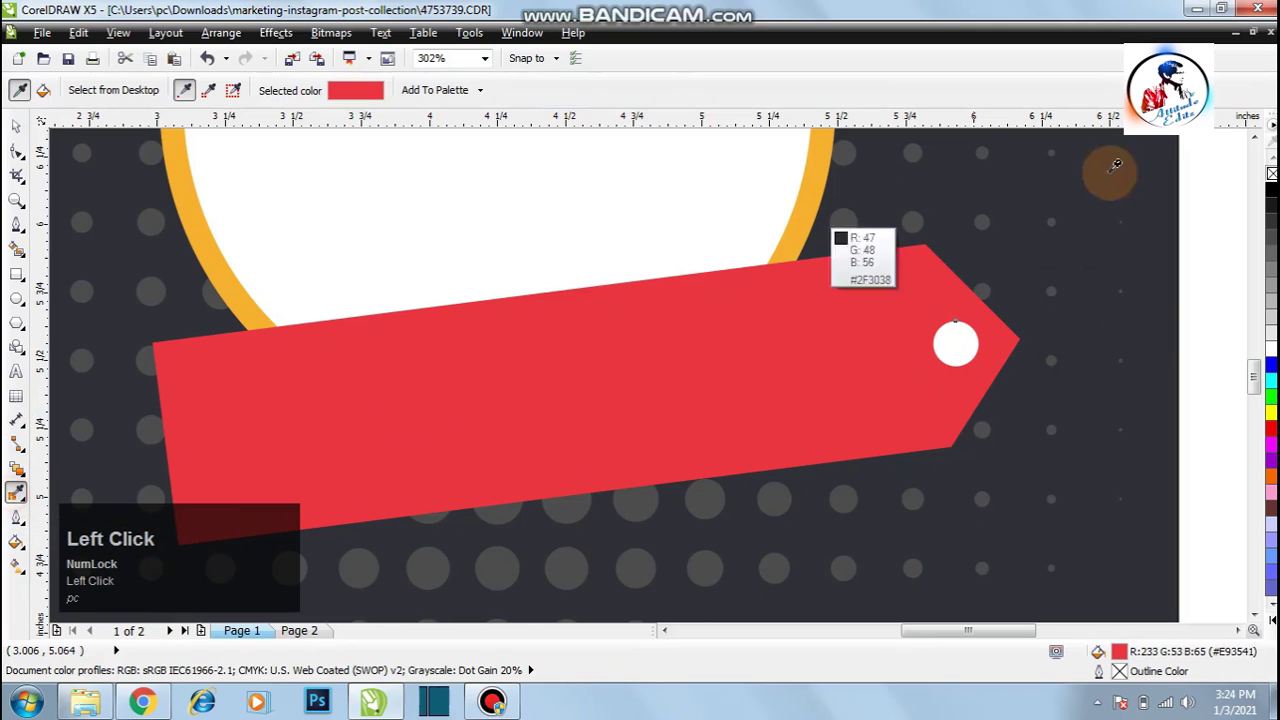
pyautogui.click(1090, 315)
pyautogui.click(940, 345)
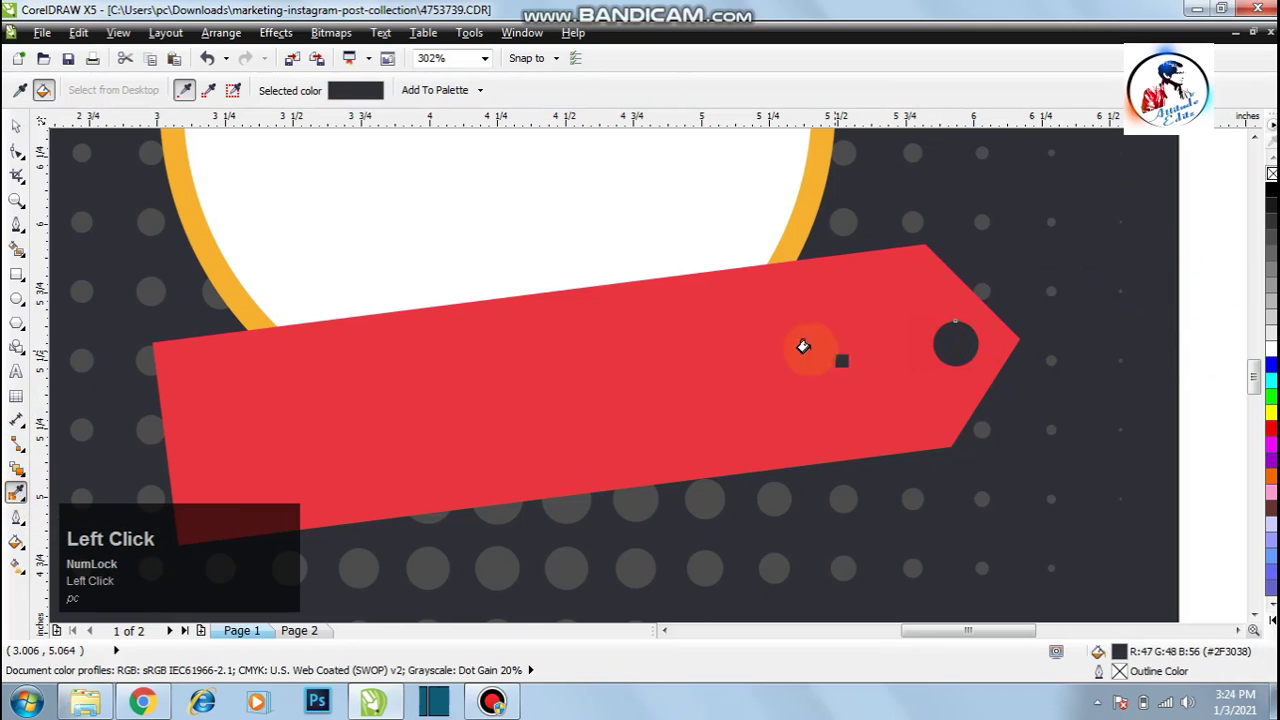
pyautogui.click(16, 126)
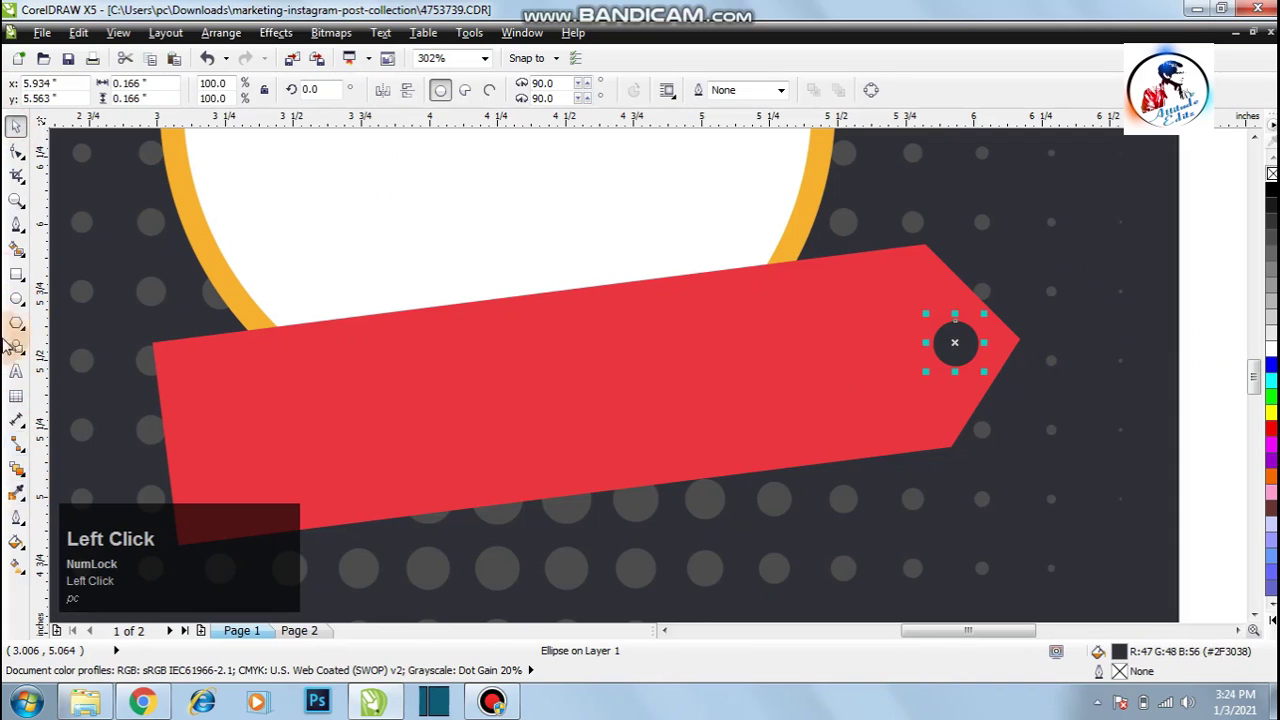
pyautogui.click(17, 222)
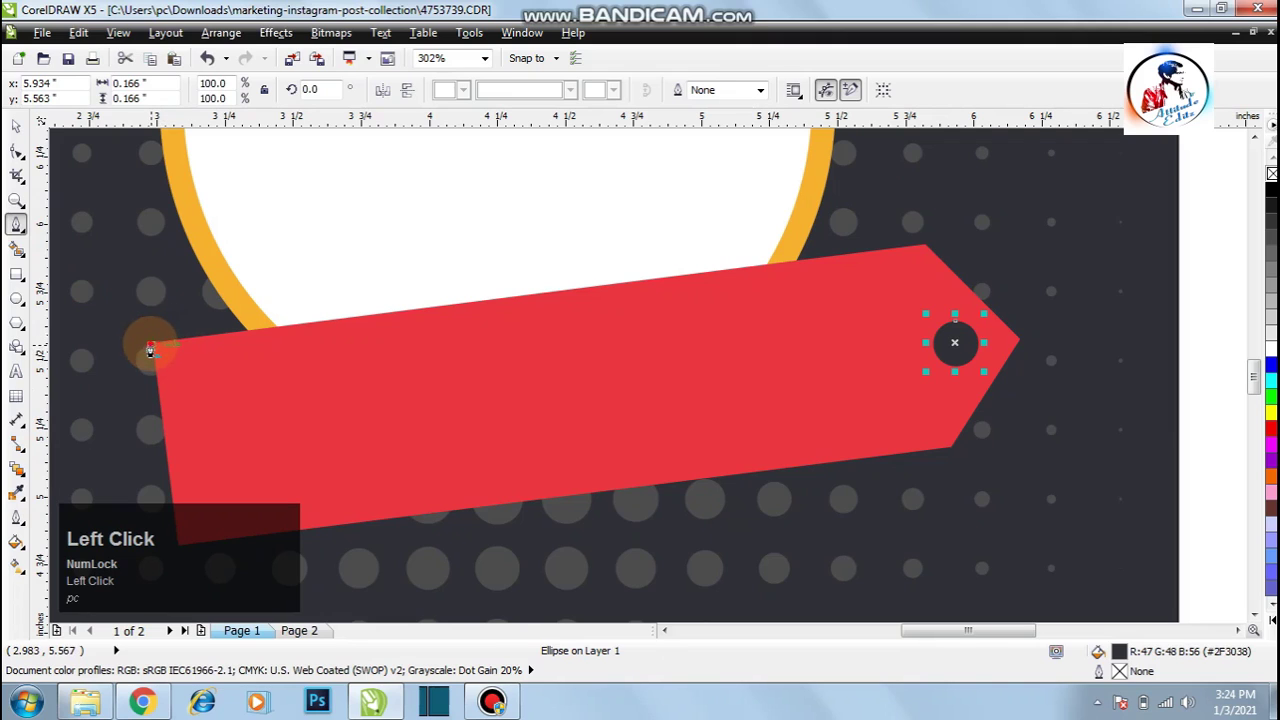
pyautogui.click(150, 345)
pyautogui.click(196, 256)
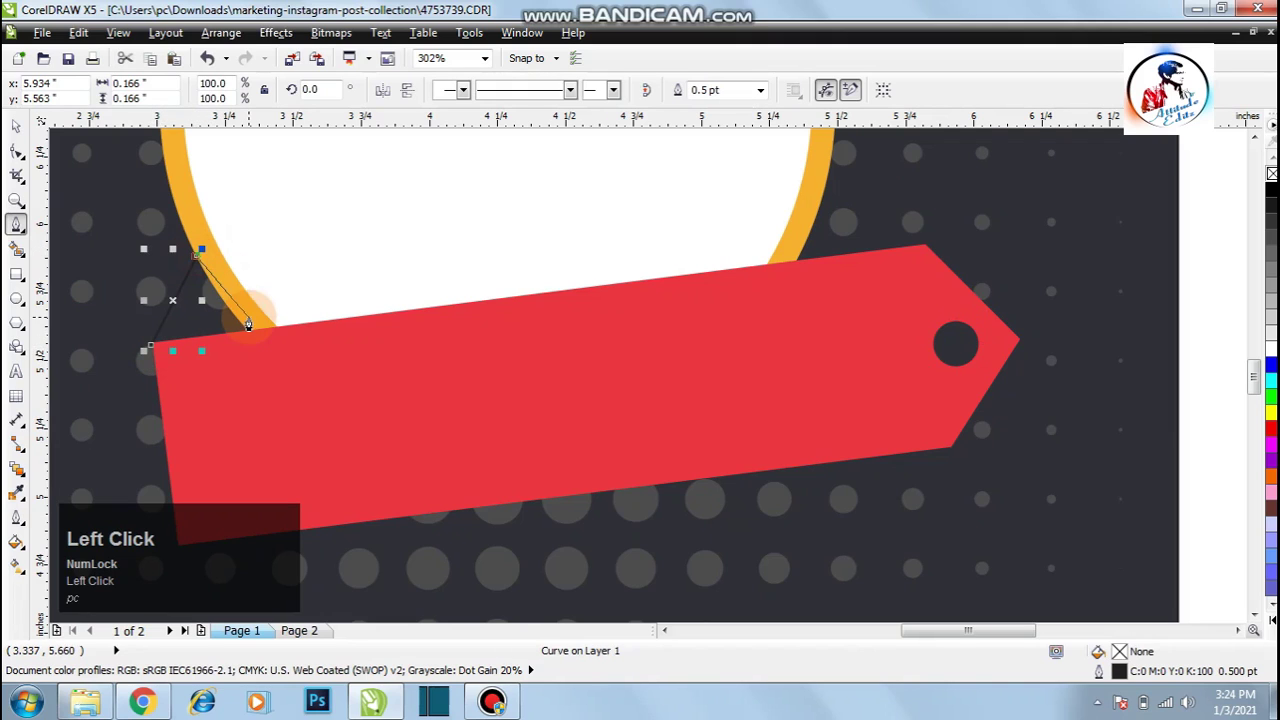
pyautogui.hotkey('ctrl', 'z')
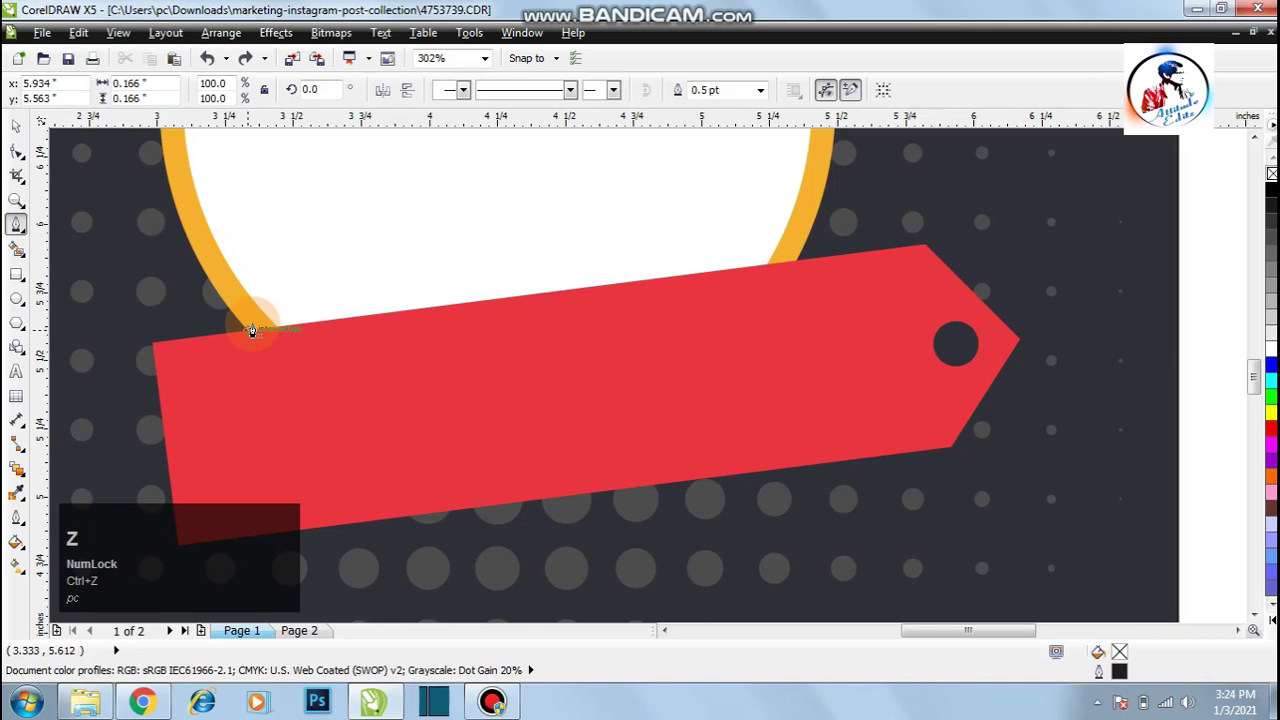
# - Draw a closed triangular fold with the Pen tool between the banner's upper-left corner and the orange ring, curving one side along the ring
pyautogui.click(248, 330)
pyautogui.moveTo(208, 283); pyautogui.dragTo(190, 247)
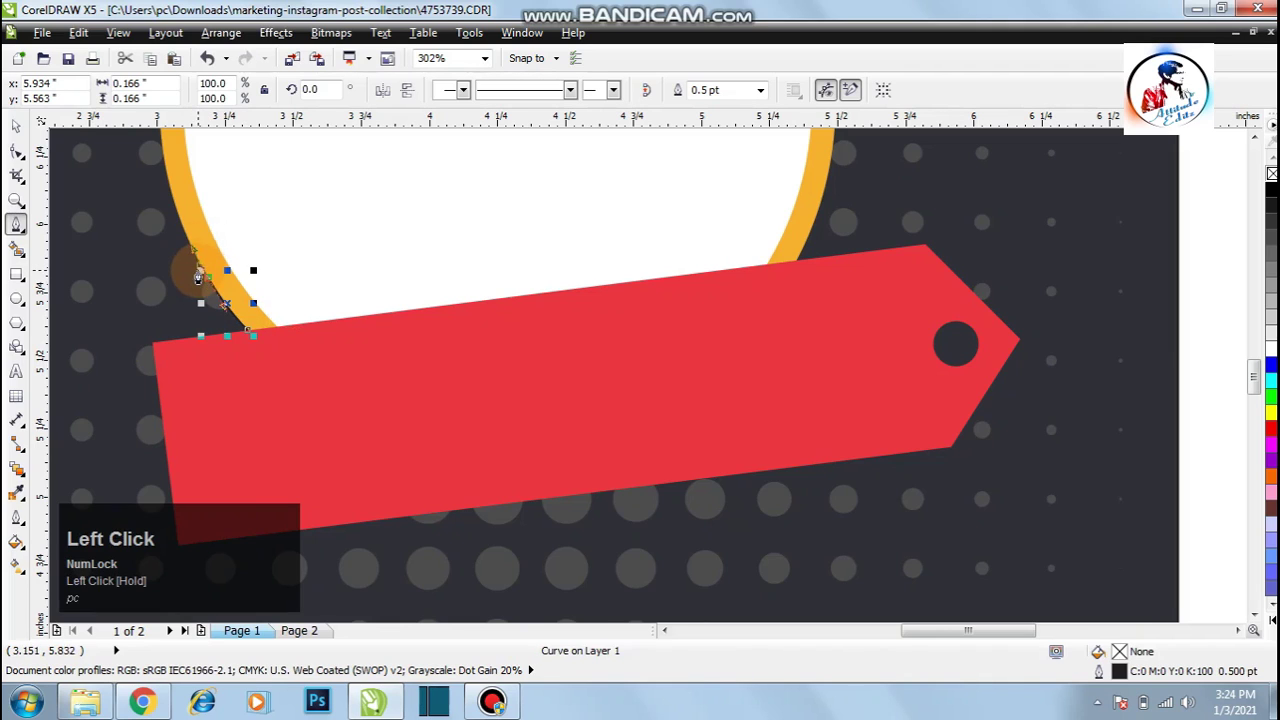
pyautogui.keyDown('alt'); pyautogui.click(207, 291); pyautogui.keyUp('alt')
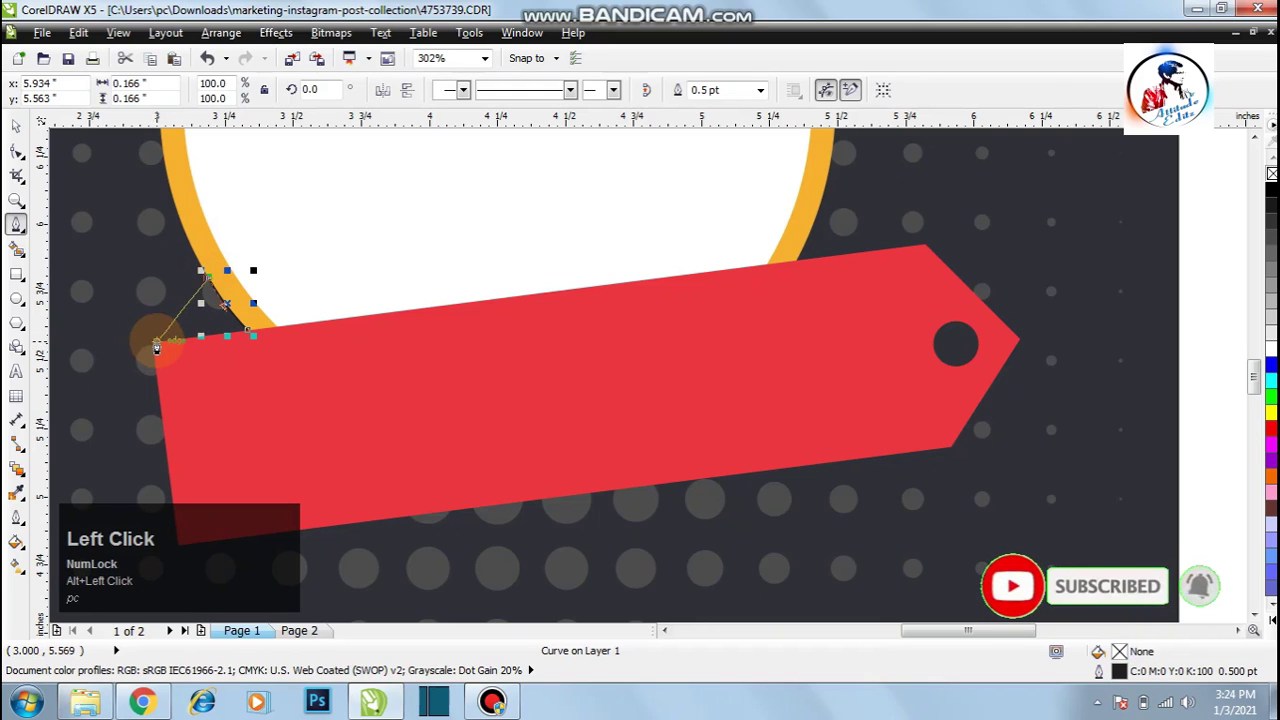
pyautogui.click(155, 344)
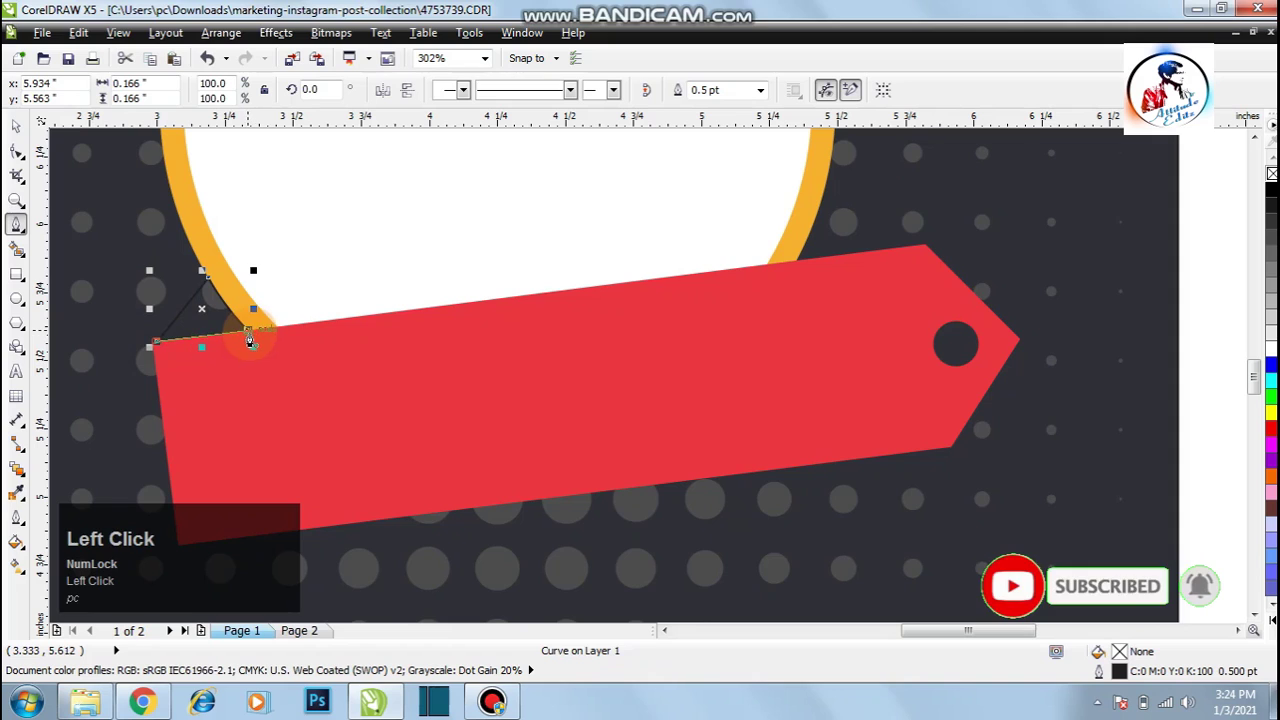
pyautogui.click(250, 340)
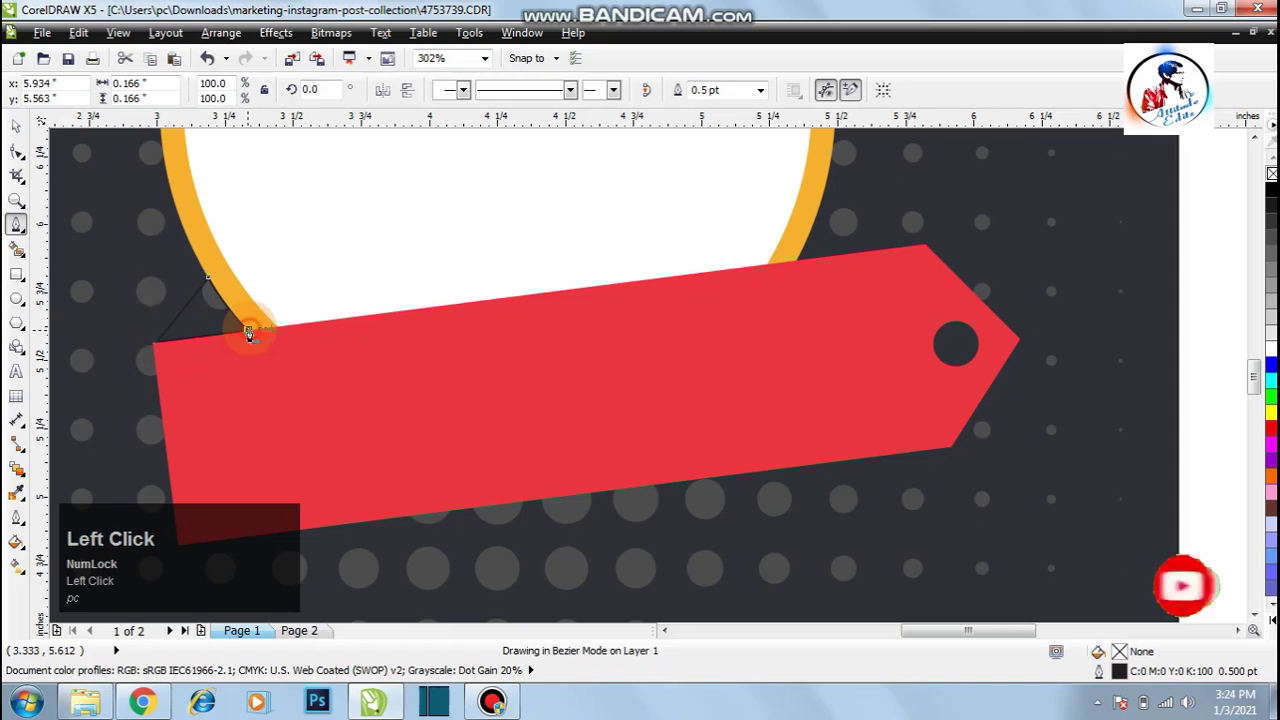
pyautogui.click(16, 126)
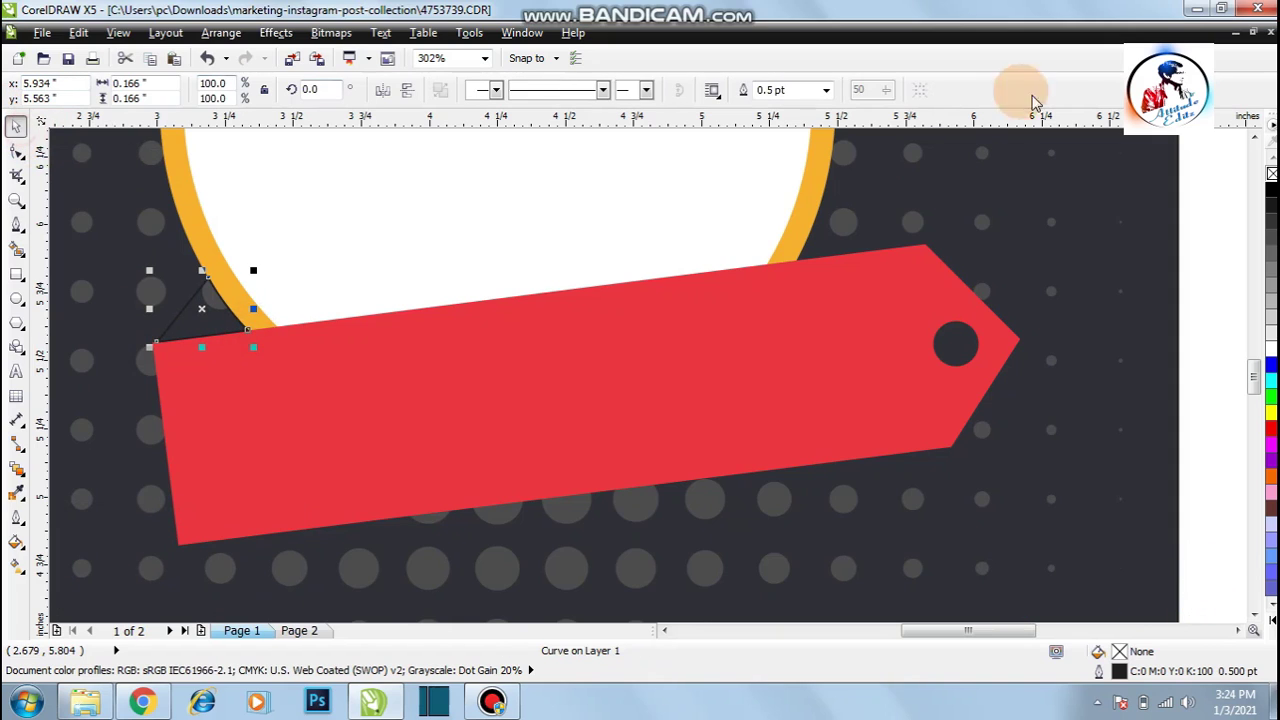
# - Fill the triangular fold shape with white and remove its outline
pyautogui.click(1272, 350)
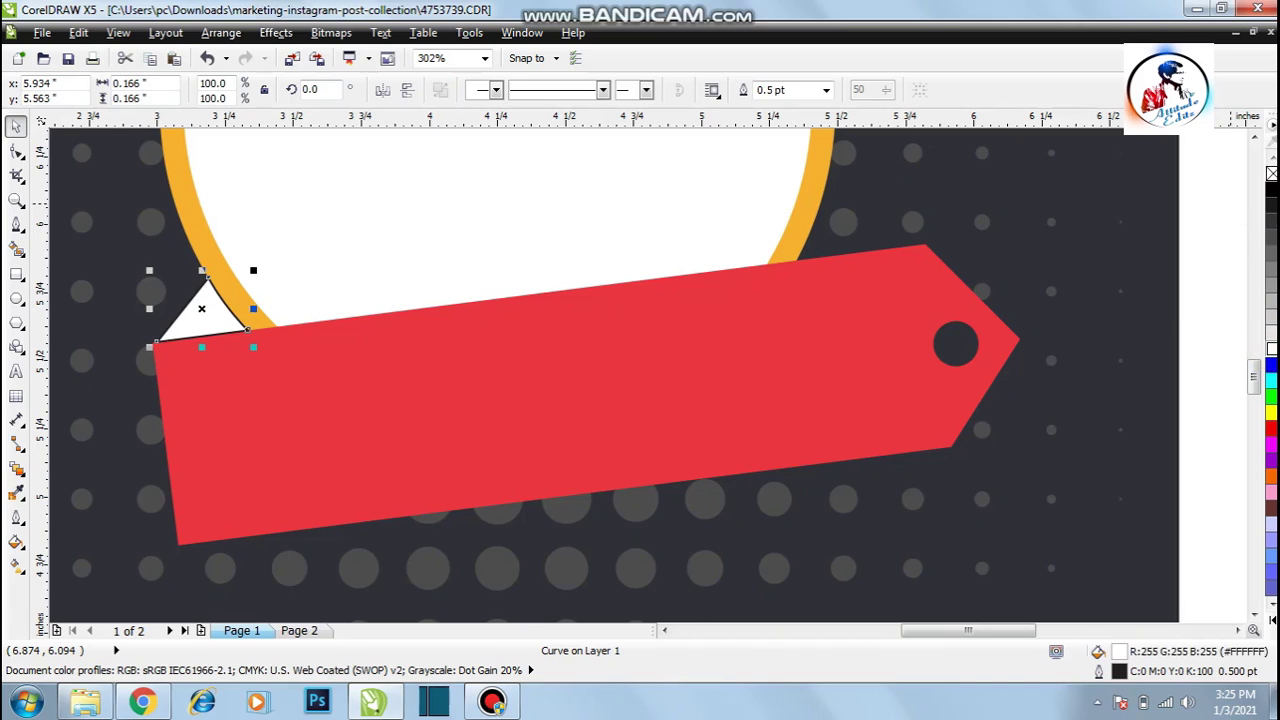
pyautogui.rightClick(1272, 174)
pyautogui.moveTo(107, 233); pyautogui.dragTo(234, 267)
# - Refine the white fold's nodes so its corner meets the banner's corner and its curved side follows the orange ring's outer edge
pyautogui.press('z')
pyautogui.moveTo(120, 251); pyautogui.dragTo(361, 373)
pyautogui.click(16, 128)
pyautogui.doubleClick(404, 470)
pyautogui.moveTo(270, 465); pyautogui.dragTo(276, 500)
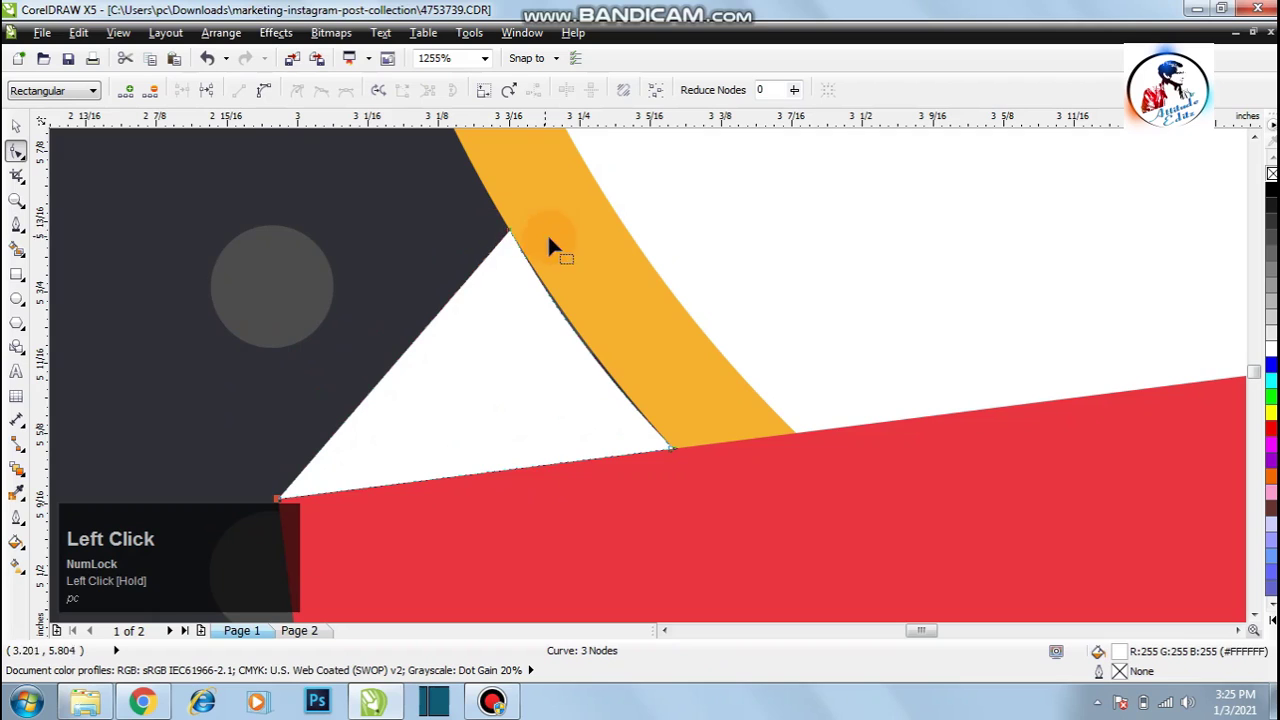
pyautogui.moveTo(593, 352); pyautogui.dragTo(436, 162)
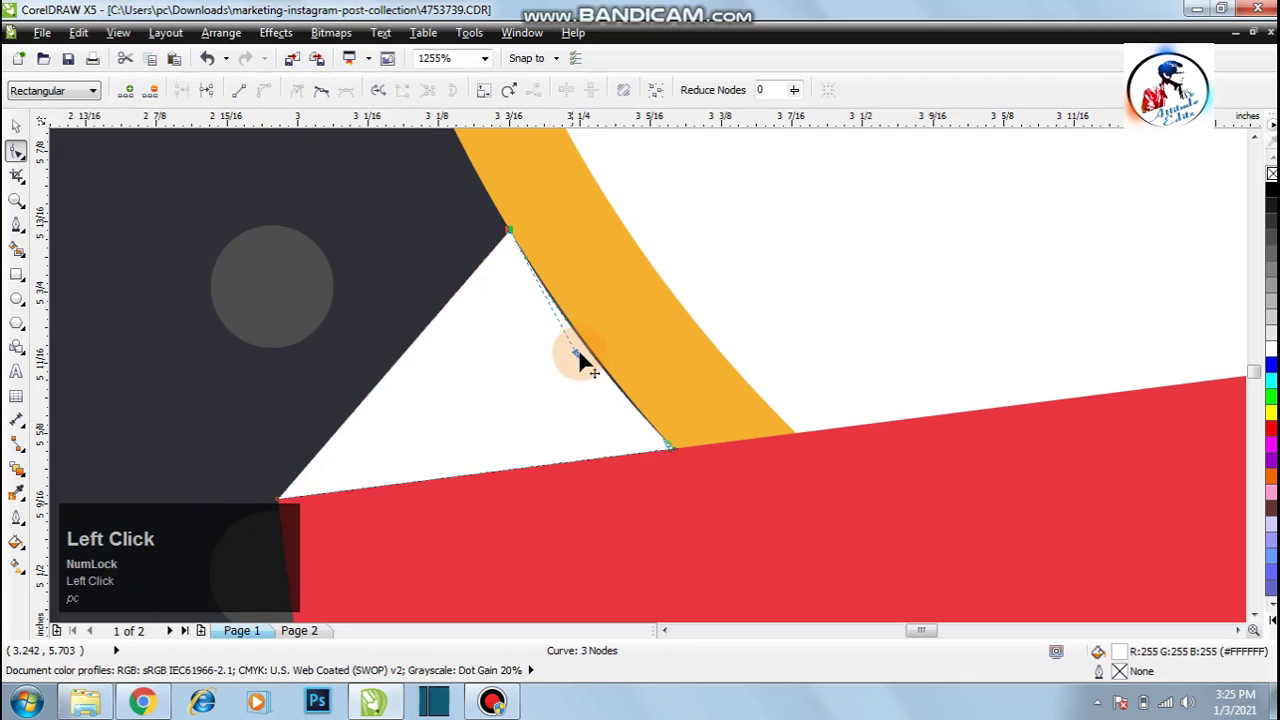
pyautogui.moveTo(575, 356)
pyautogui.mouseDown()
pyautogui.moveTo(523, 220)
pyautogui.moveTo(544, 332)
pyautogui.moveTo(600, 360)
pyautogui.moveTo(585, 354)
pyautogui.mouseUp()
pyautogui.click(17, 127)
pyautogui.press('z')
pyautogui.rightClick(301, 272)
pyautogui.press('F4')
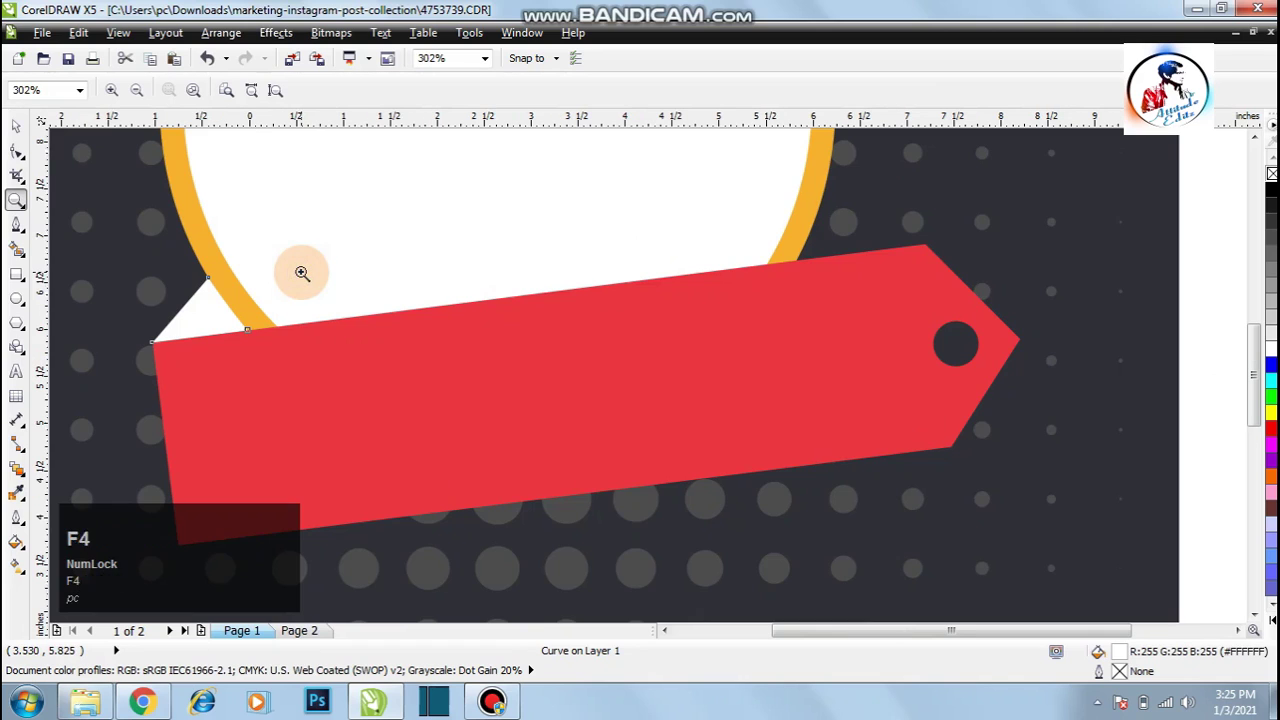
# - Draw a small circle about 0.3 inch across on the dark background, left of the large photo circle
pyautogui.click(16, 127)
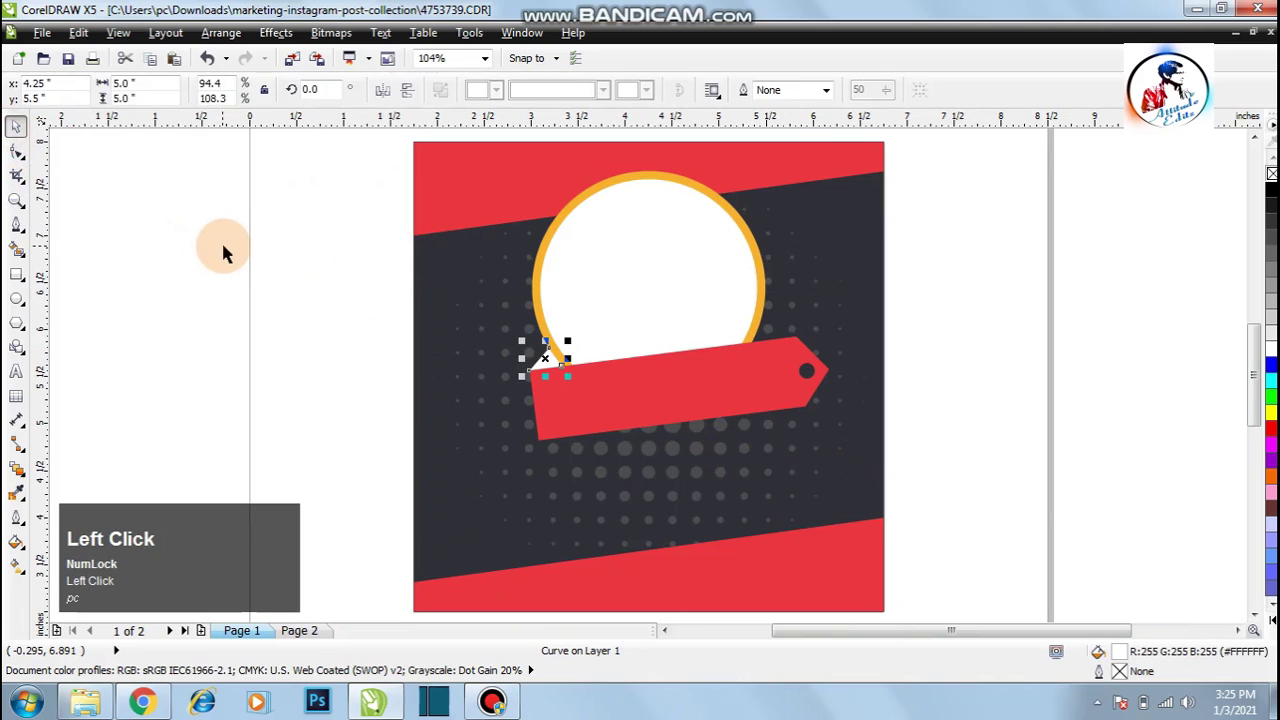
pyautogui.click(223, 252)
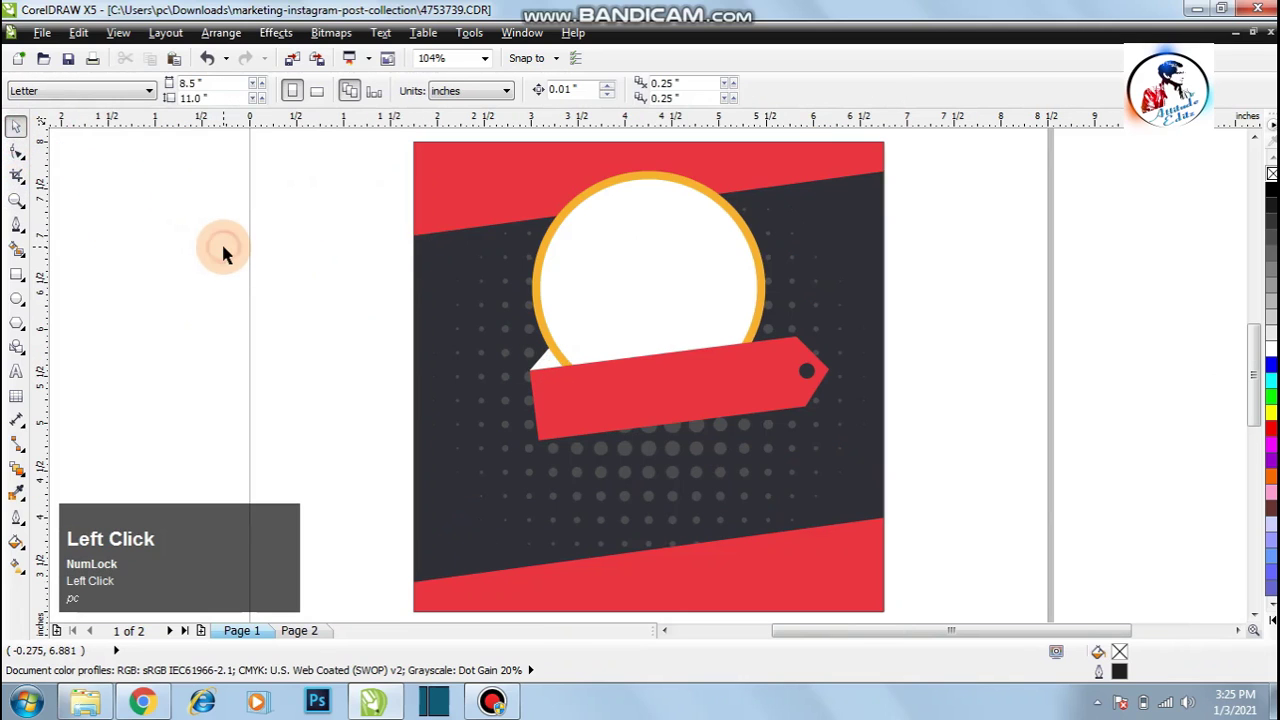
pyautogui.click(308, 296)
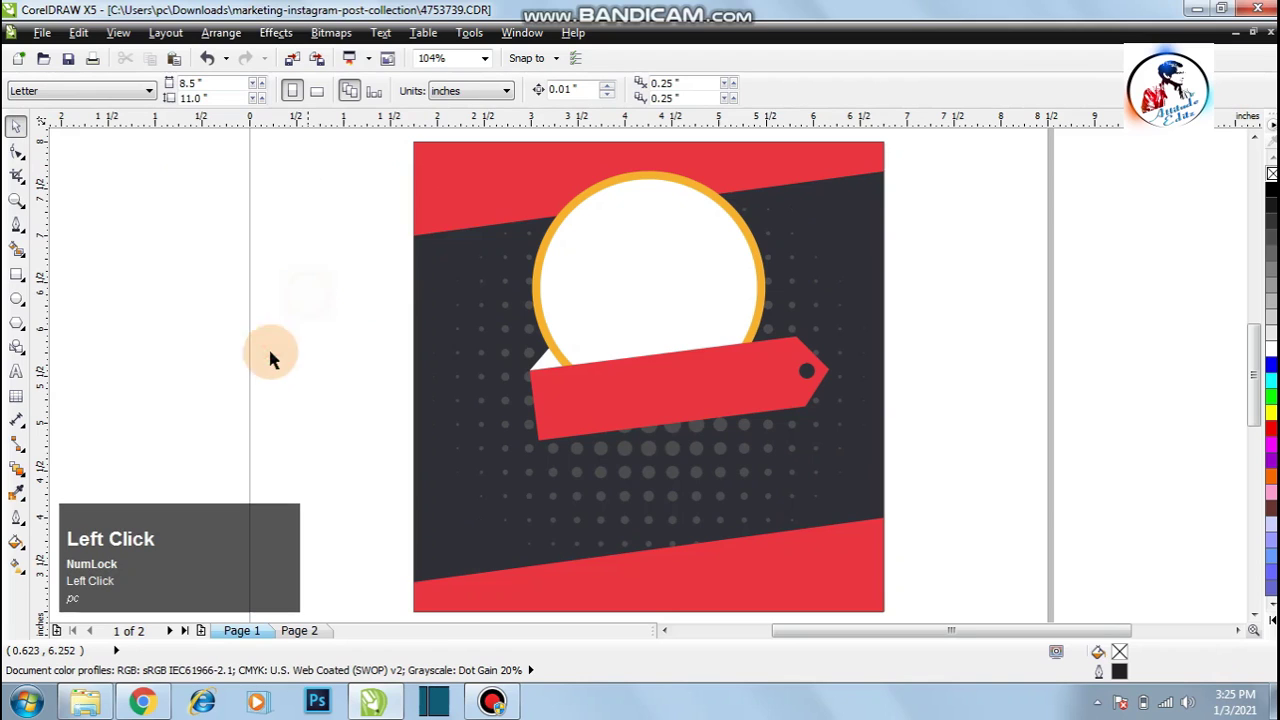
pyautogui.click(16, 300)
pyautogui.moveTo(306, 312); pyautogui.dragTo(449, 338)
pyautogui.click(17, 124)
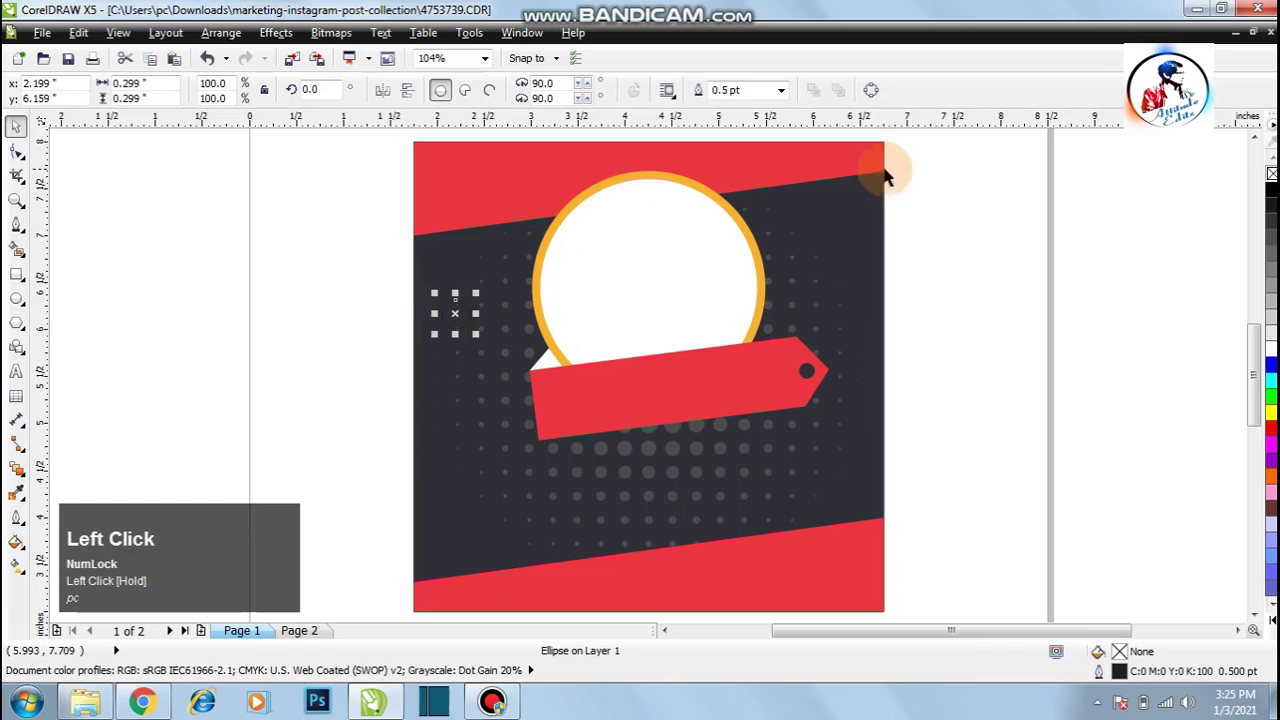
# - Give the small circle a 2 pt outline in the large ring's orange, RGB 246, 177, 49
pyautogui.rightClick(1271, 192)
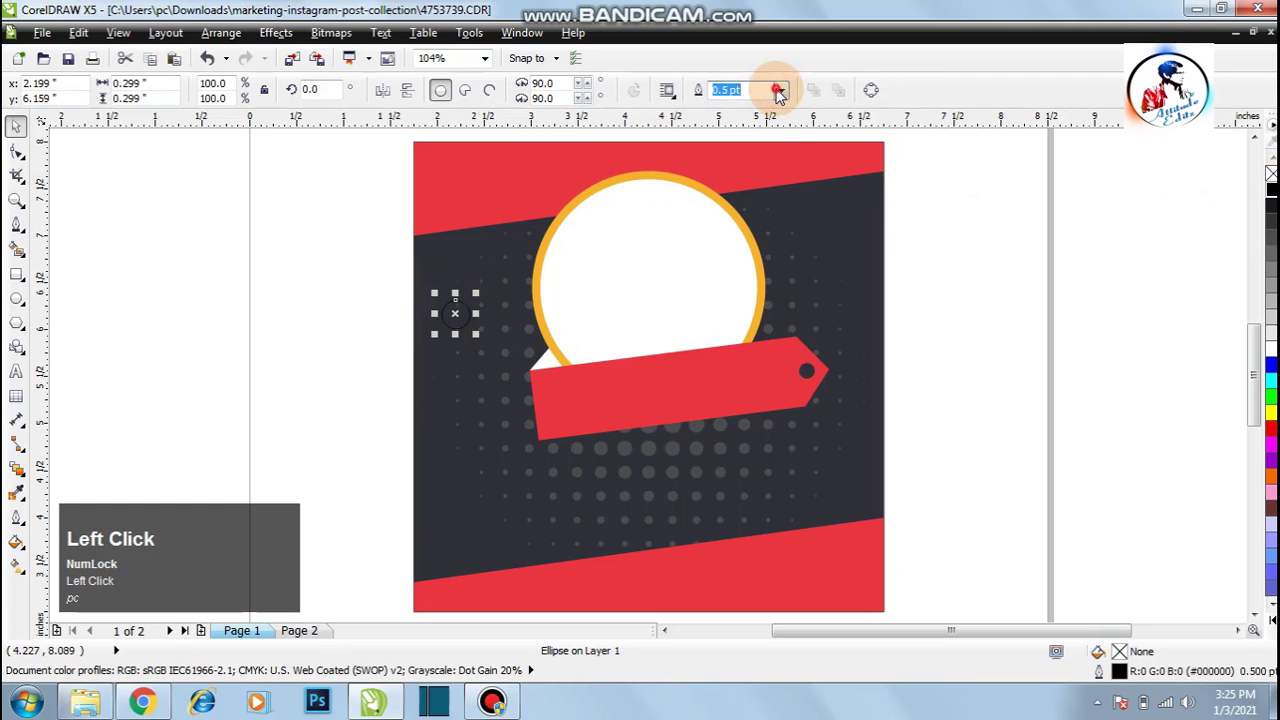
pyautogui.click(779, 91)
pyautogui.click(712, 188)
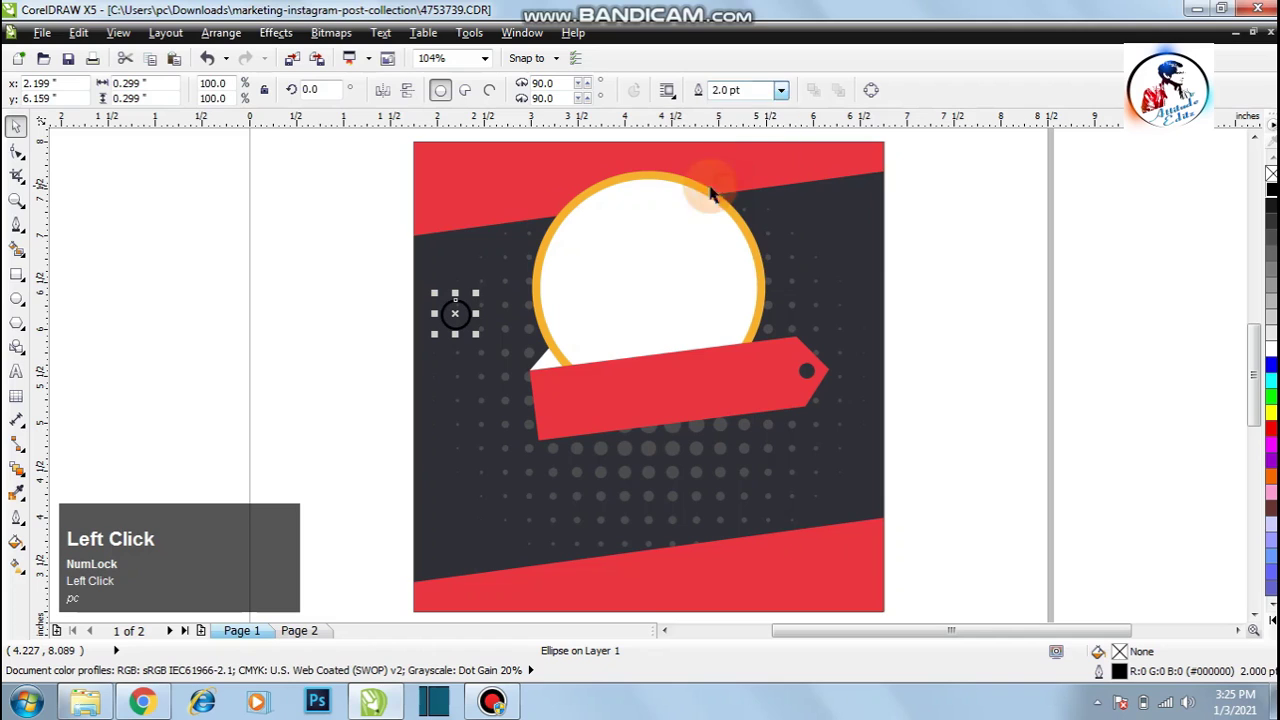
pyautogui.click(19, 491)
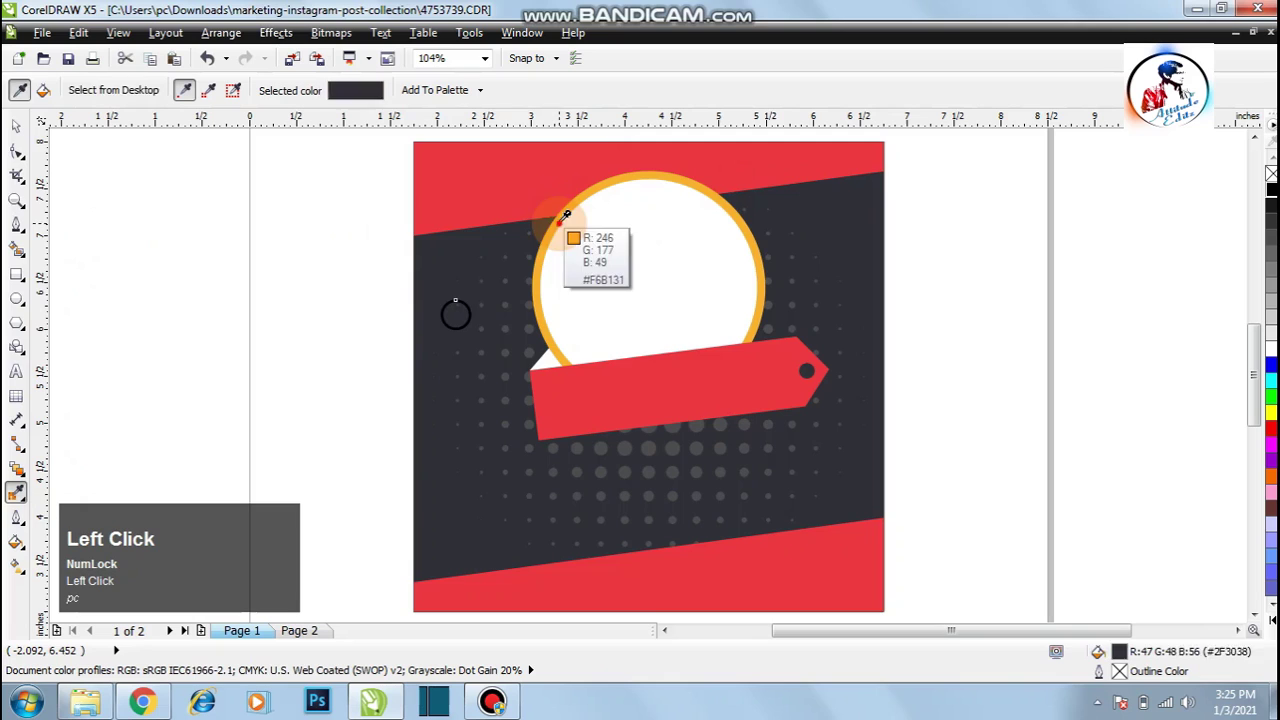
pyautogui.click(559, 209)
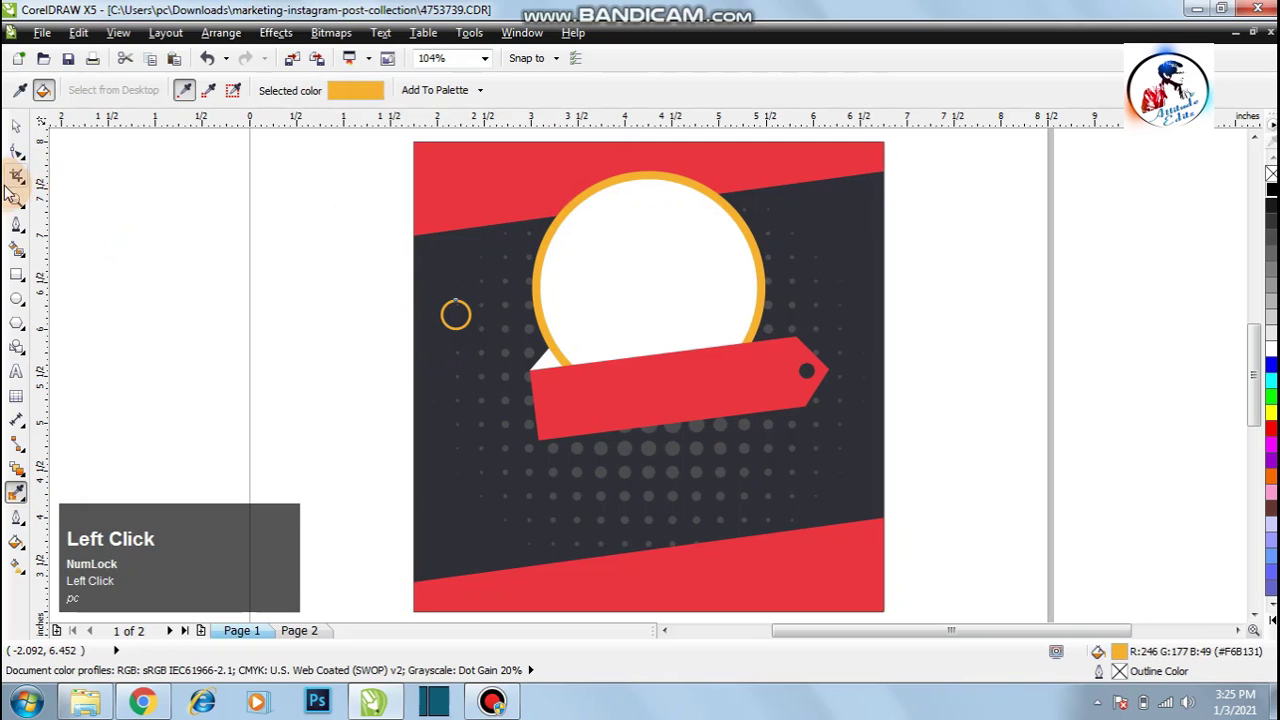
pyautogui.click(16, 125)
pyautogui.click(197, 316)
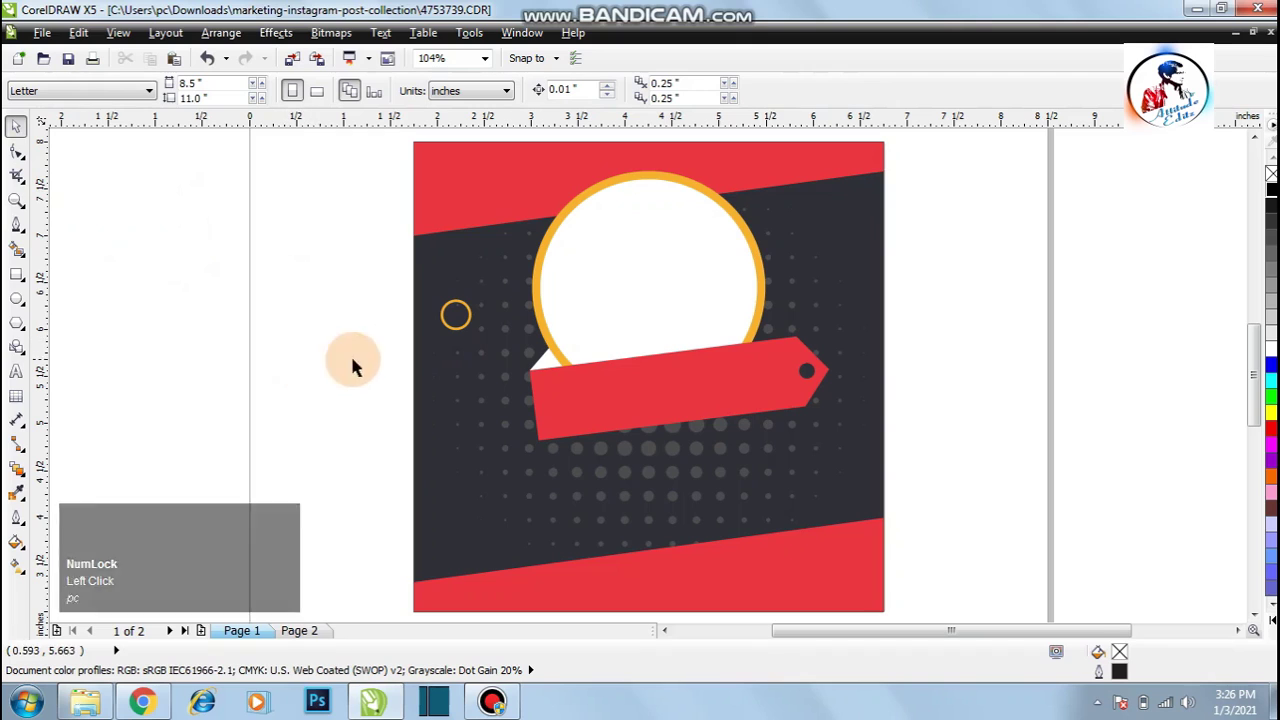
# - Copy the small orange ring to the dark area's upper right and lower left, scaling the lower-left copy to about 0.25 inch
pyautogui.click(466, 322)
pyautogui.press('F7')
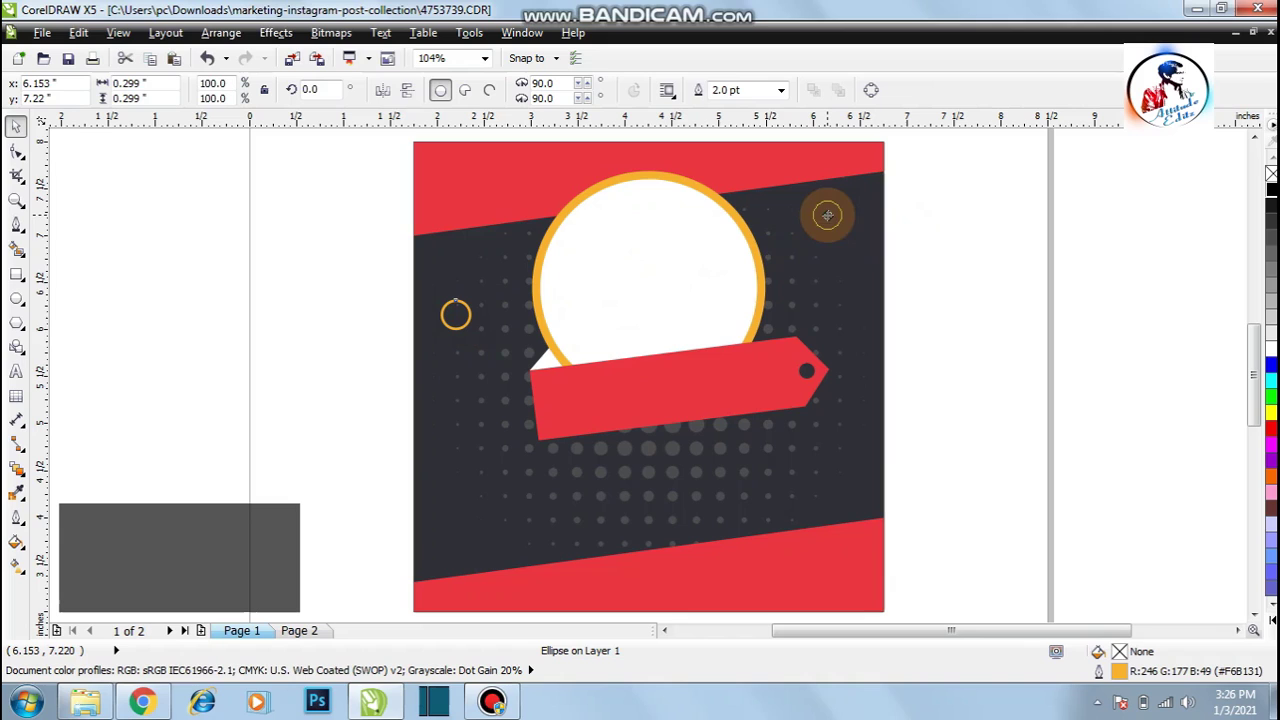
pyautogui.moveTo(494, 536); pyautogui.dragTo(509, 522)
pyautogui.rightClick(515, 516)
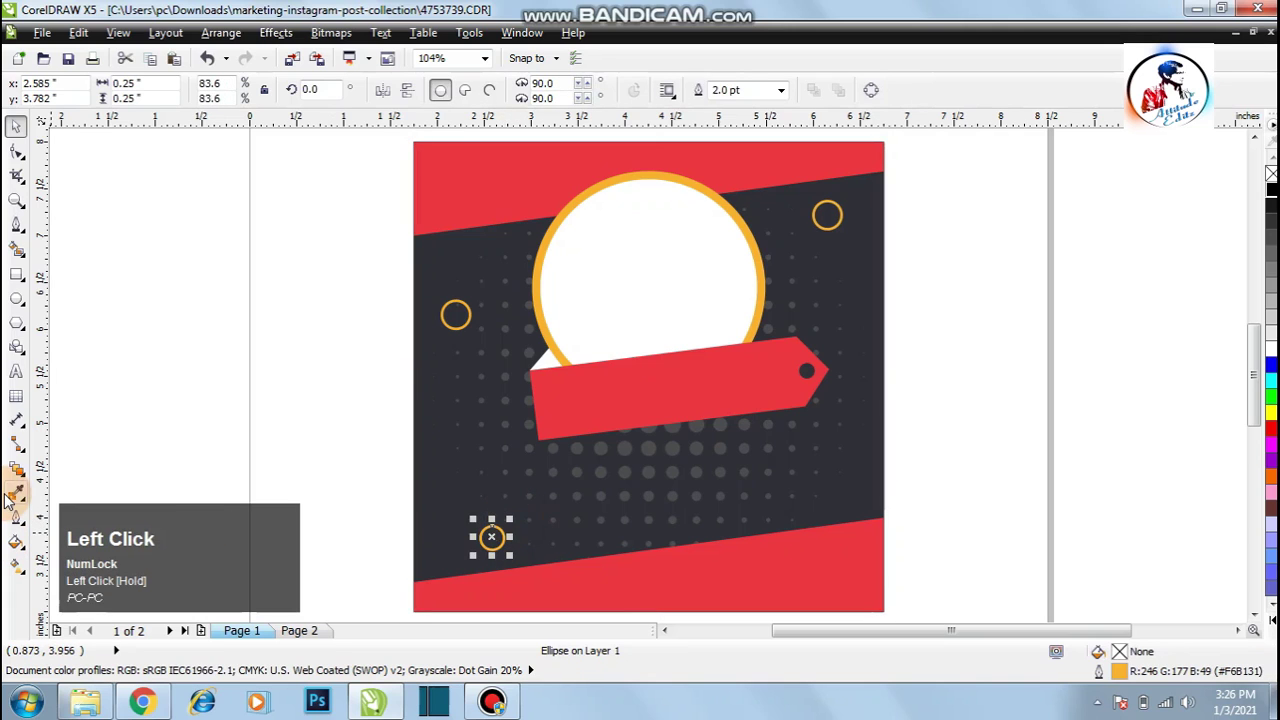
# - Fill the lower-left ring with the same orange, RGB 246, 177, 49, and shrink it to about 0.197 inch
pyautogui.click(16, 491)
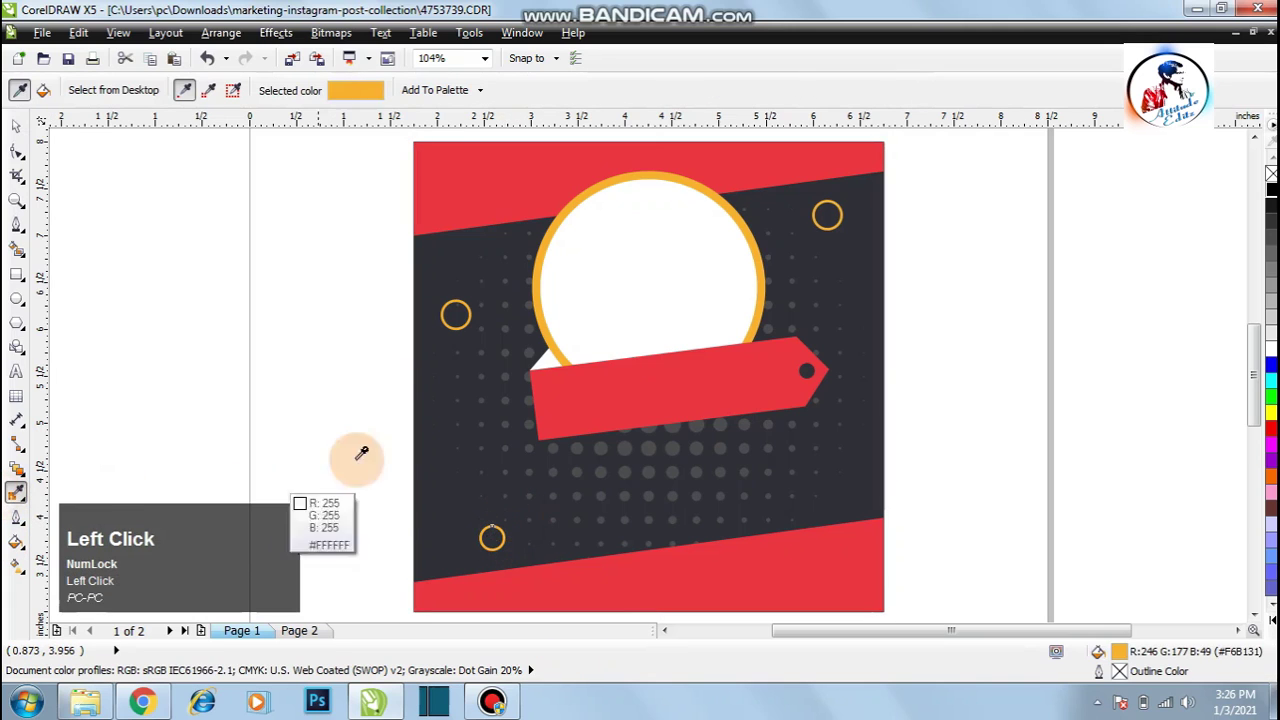
pyautogui.click(530, 262)
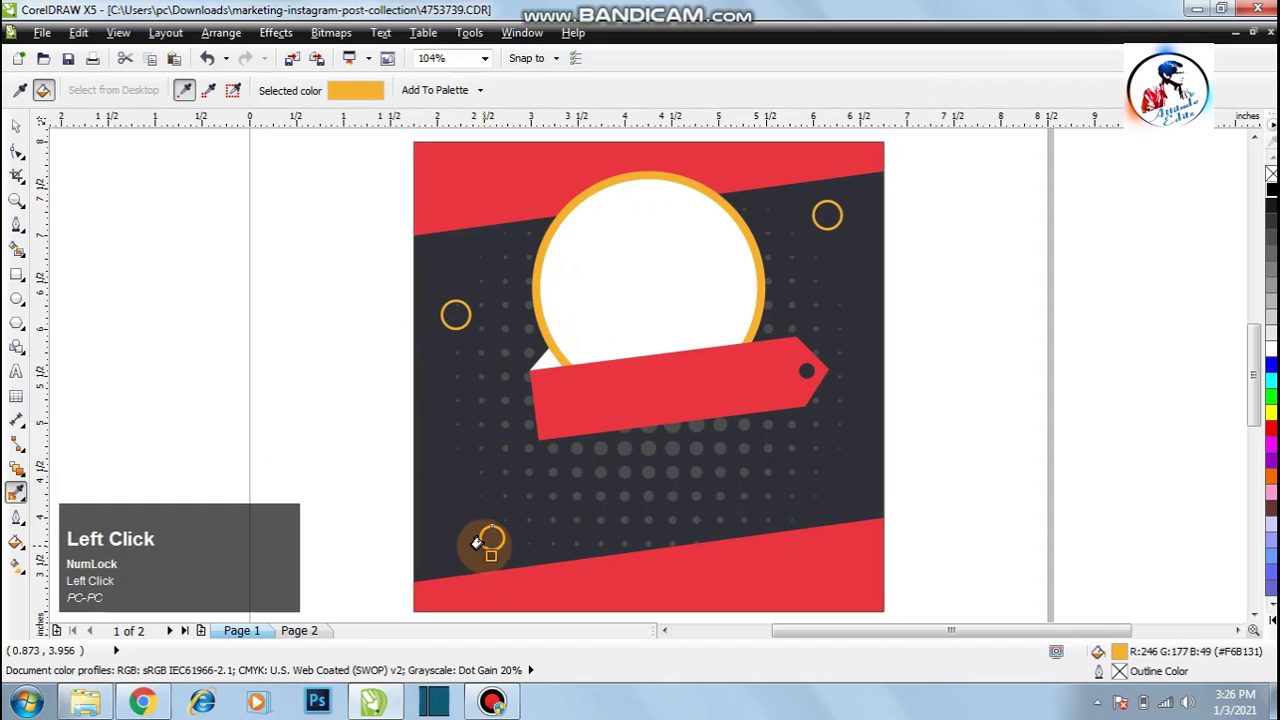
pyautogui.click(488, 541)
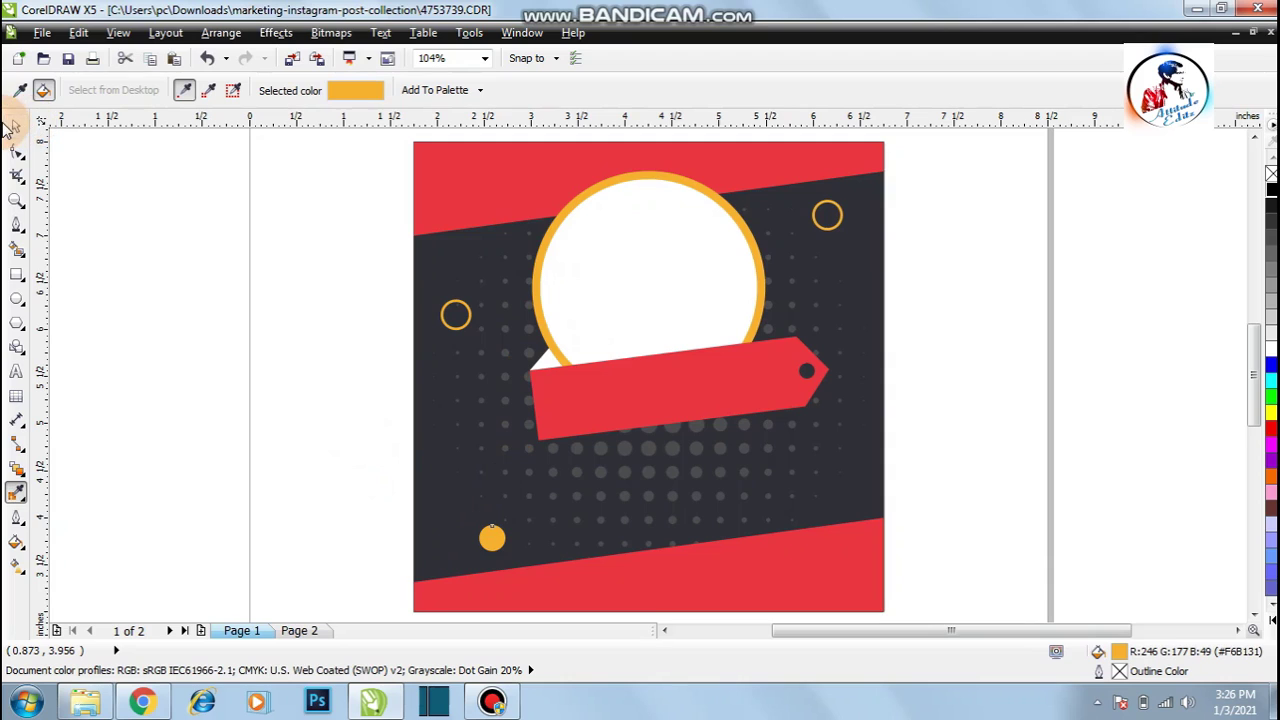
pyautogui.click(15, 125)
pyautogui.click(491, 537)
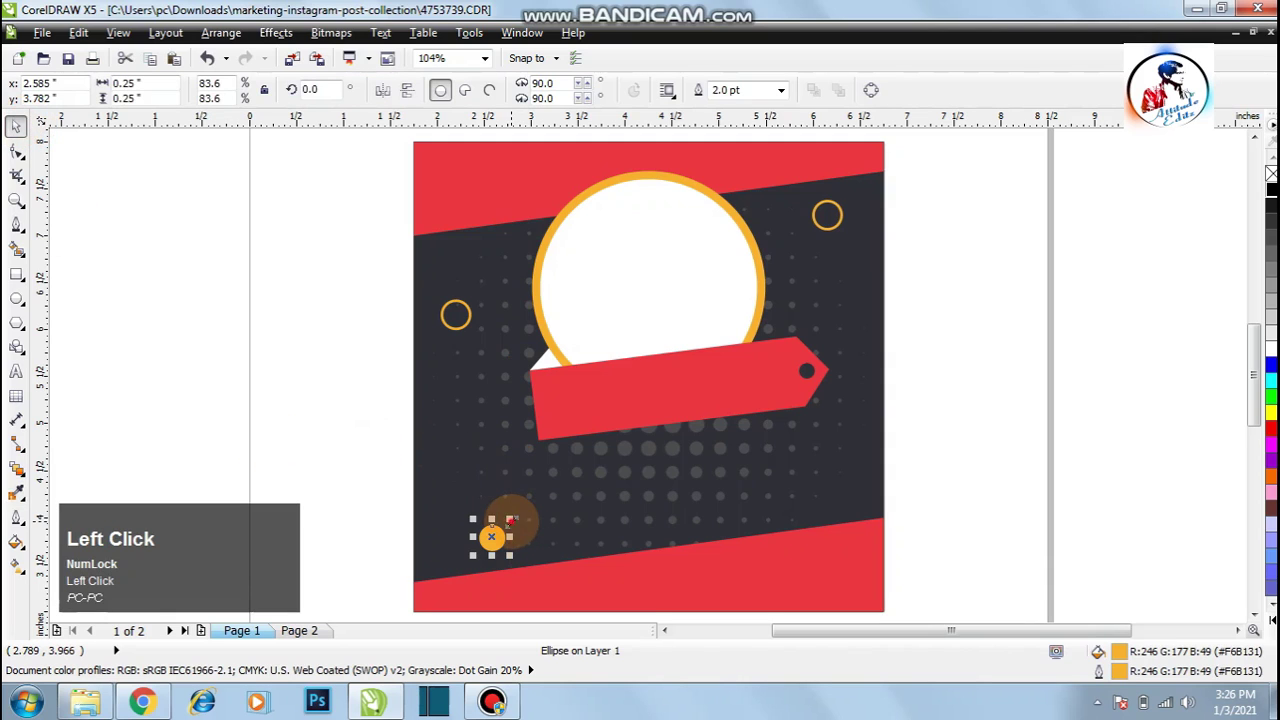
pyautogui.moveTo(510, 520); pyautogui.dragTo(839, 309)
pyautogui.hotkey('ctrl', 'z')
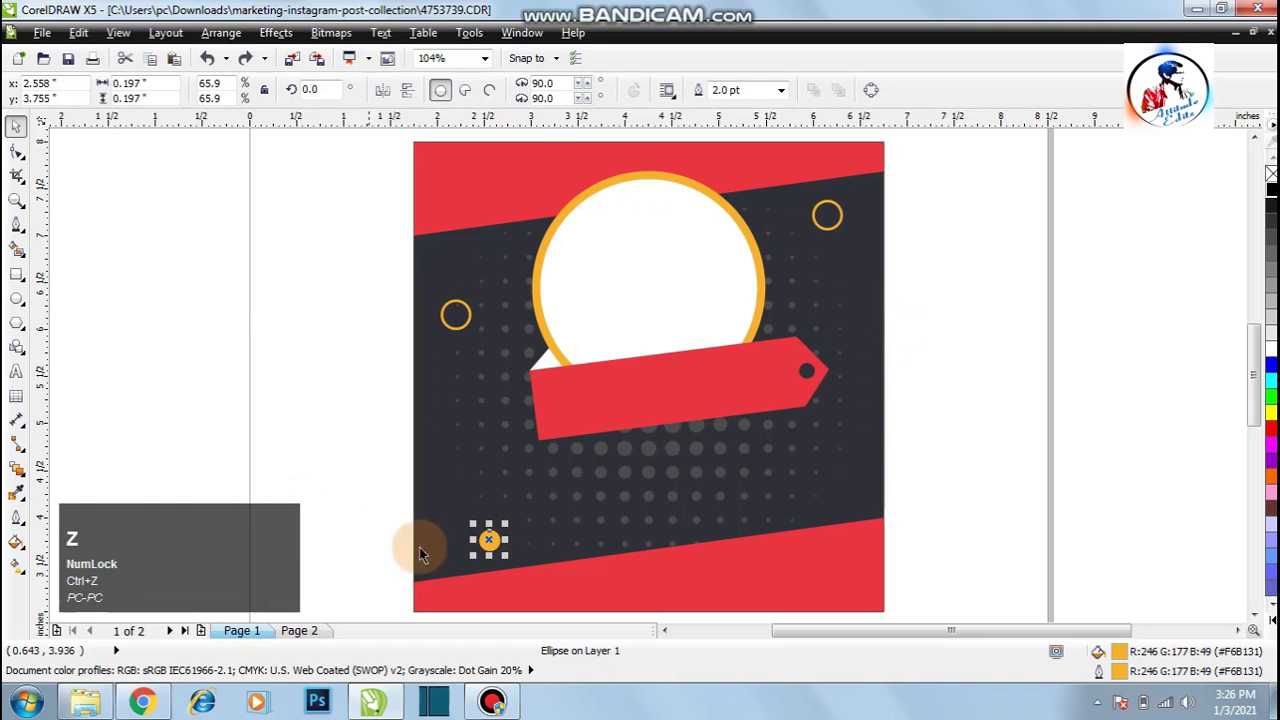
# - Copy the orange dot below the upper-right ring and again to about X 2.214, Y 4.651 inches on the left side
pyautogui.moveTo(497, 530); pyautogui.dragTo(456, 452)
pyautogui.rightClick(846, 290)
pyautogui.rightClick(456, 452)
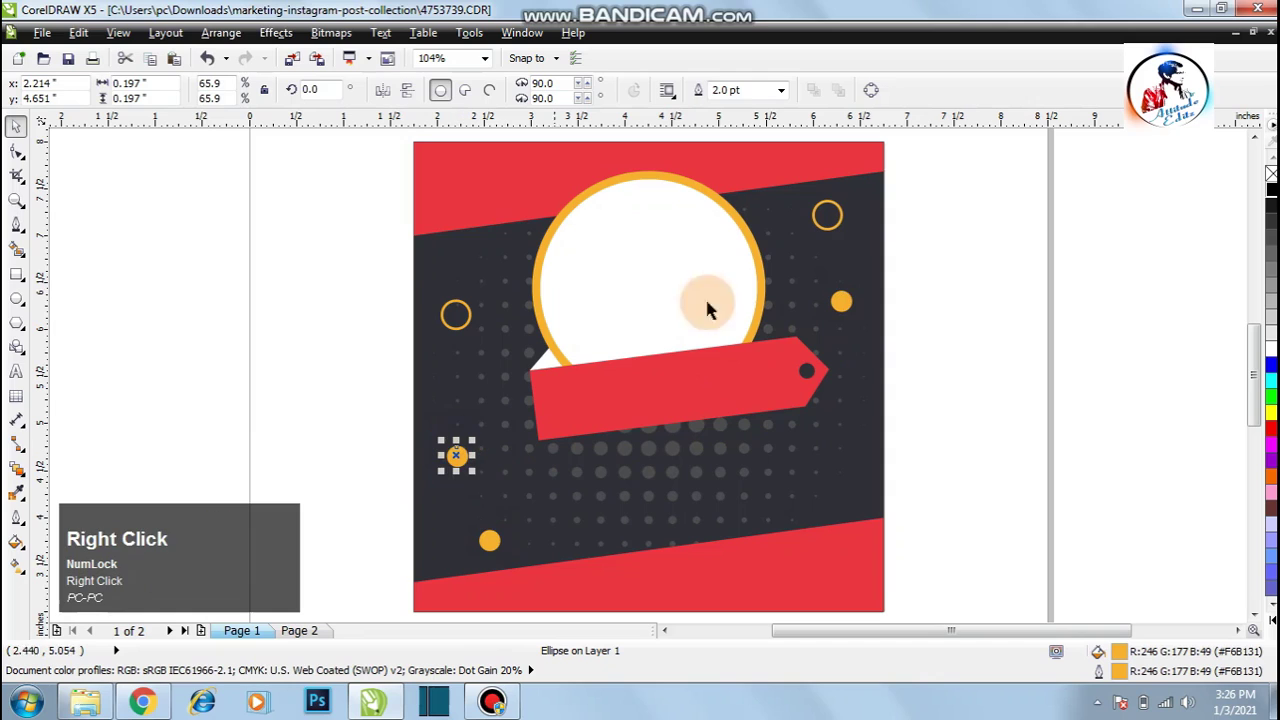
# - Make the dot left of the banner white without an outline and shrink it to about 0.168 inch
pyautogui.click(1271, 350)
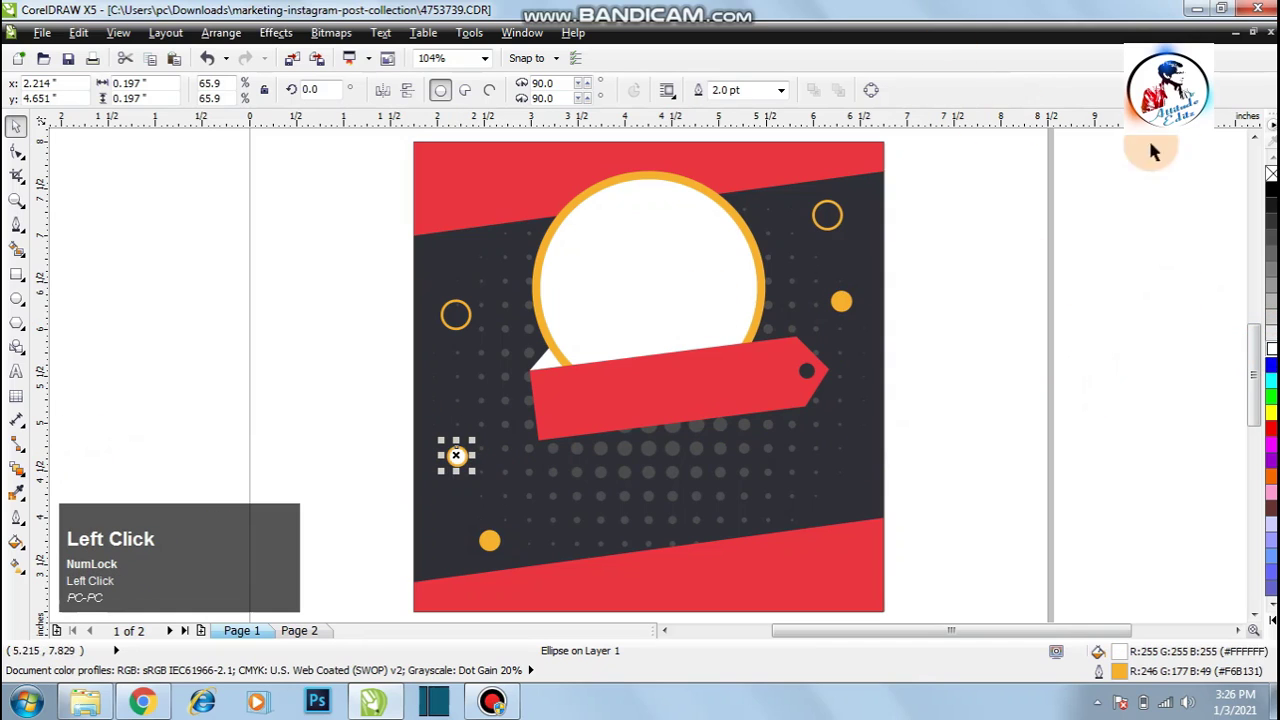
pyautogui.rightClick(1271, 173)
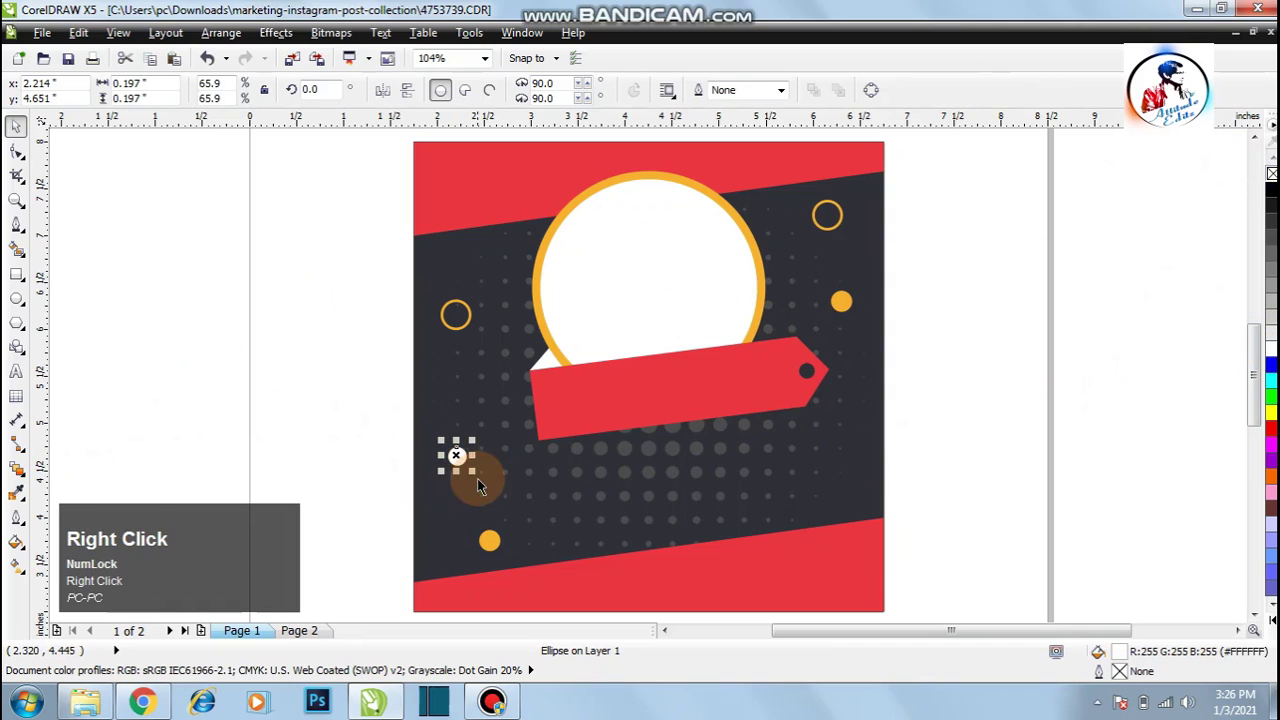
pyautogui.moveTo(477, 478); pyautogui.dragTo(475, 477)
pyautogui.click(200, 368)
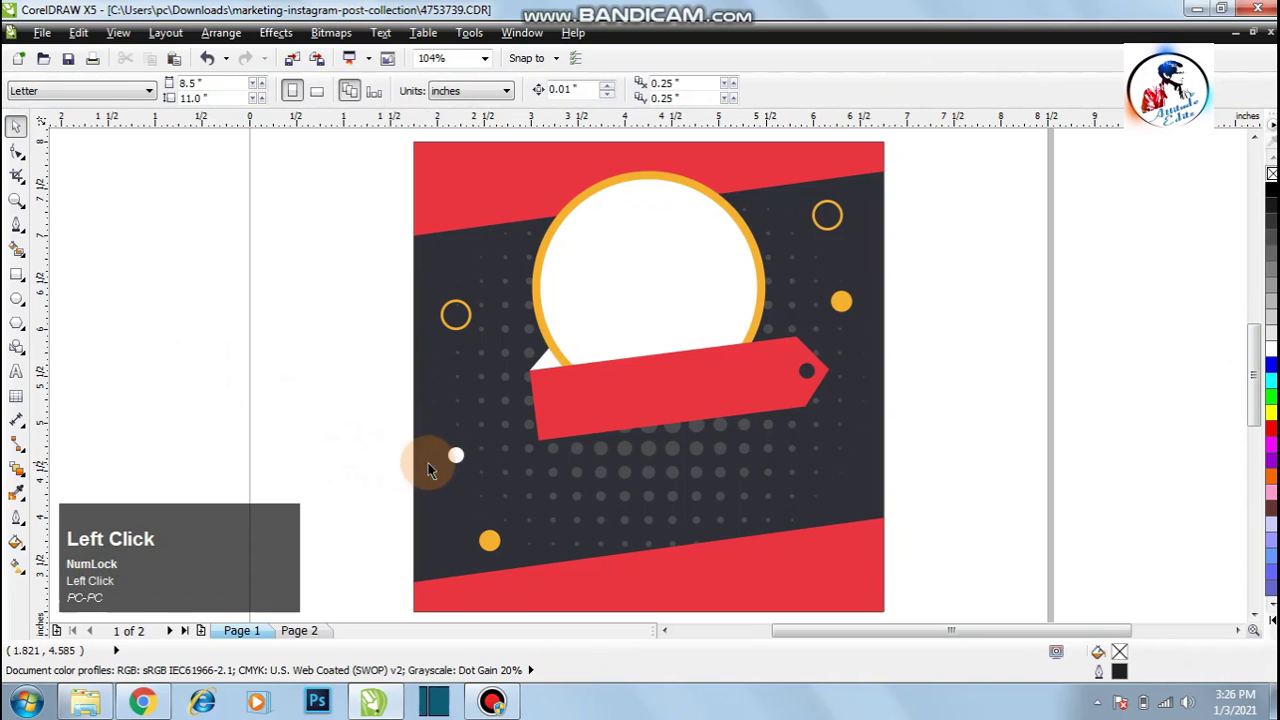
# - Copy the white dot to about X 6.423, Y 5.178 inches and the upper-right ring to about X 5.545, Y 3.812 inches
pyautogui.moveTo(468, 457); pyautogui.dragTo(852, 408)
pyautogui.rightClick(852, 408)
pyautogui.click(821, 230)
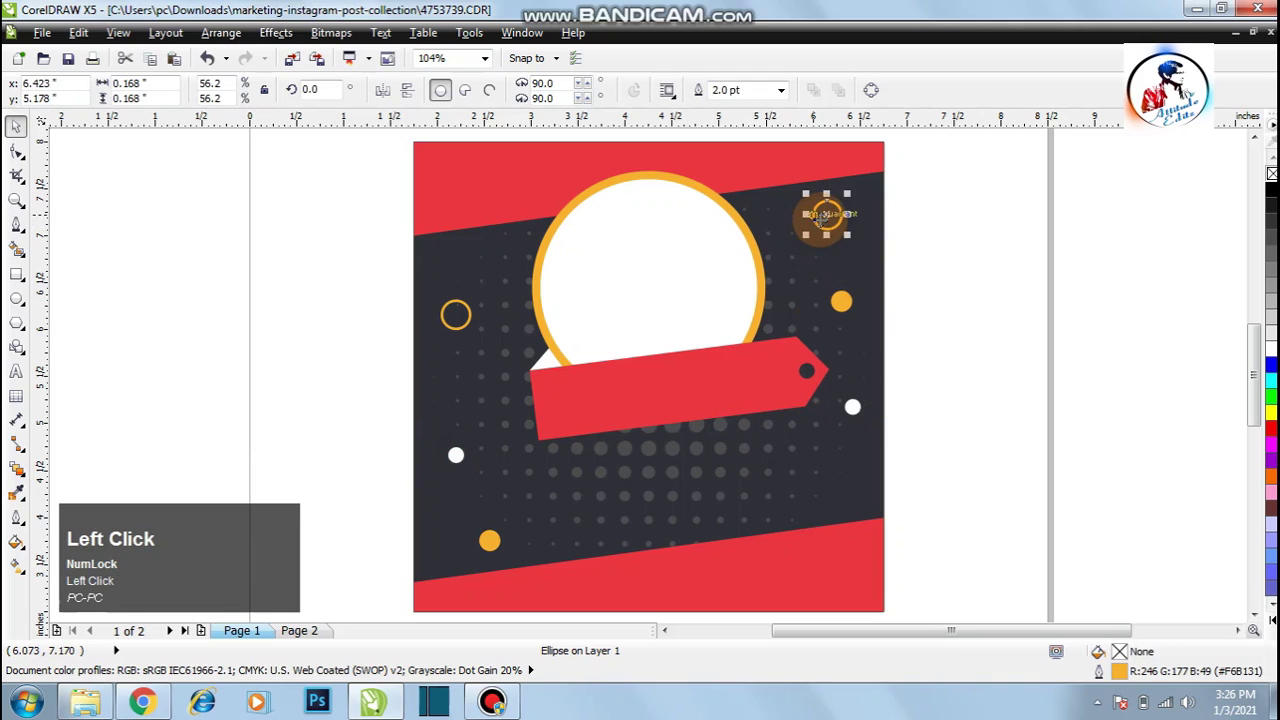
pyautogui.moveTo(821, 218); pyautogui.dragTo(769, 534)
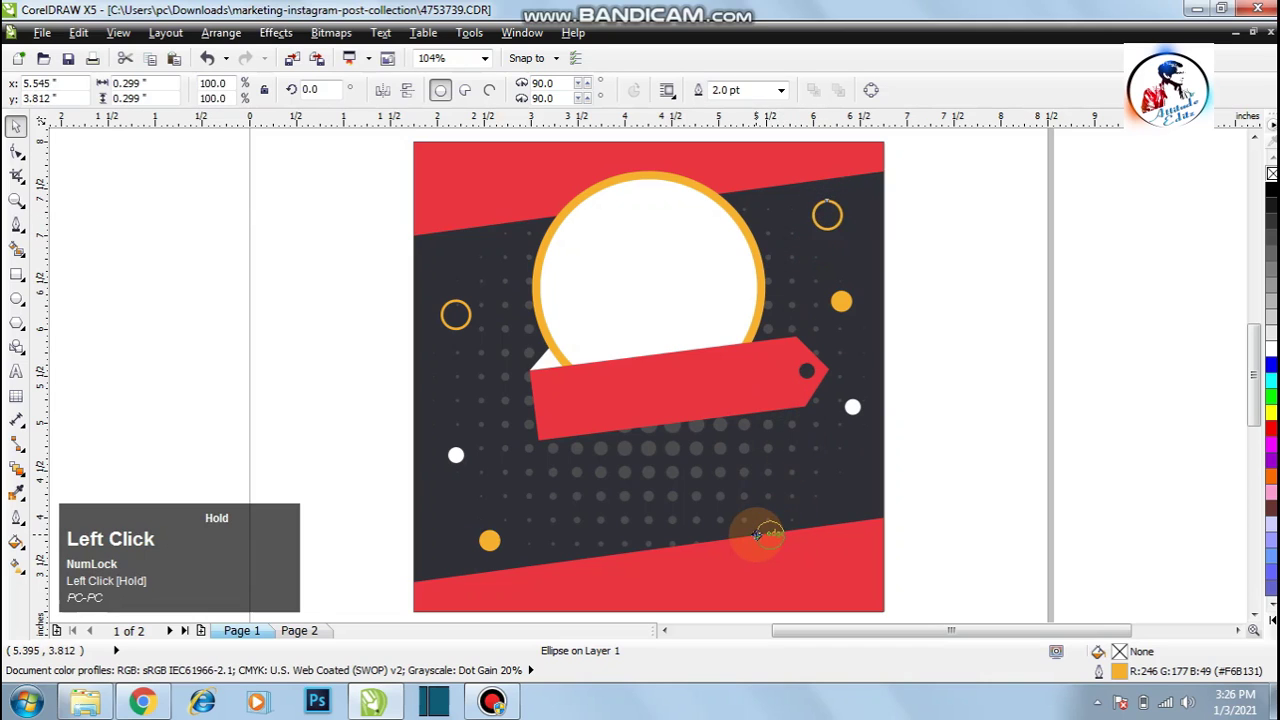
pyautogui.rightClick(769, 534)
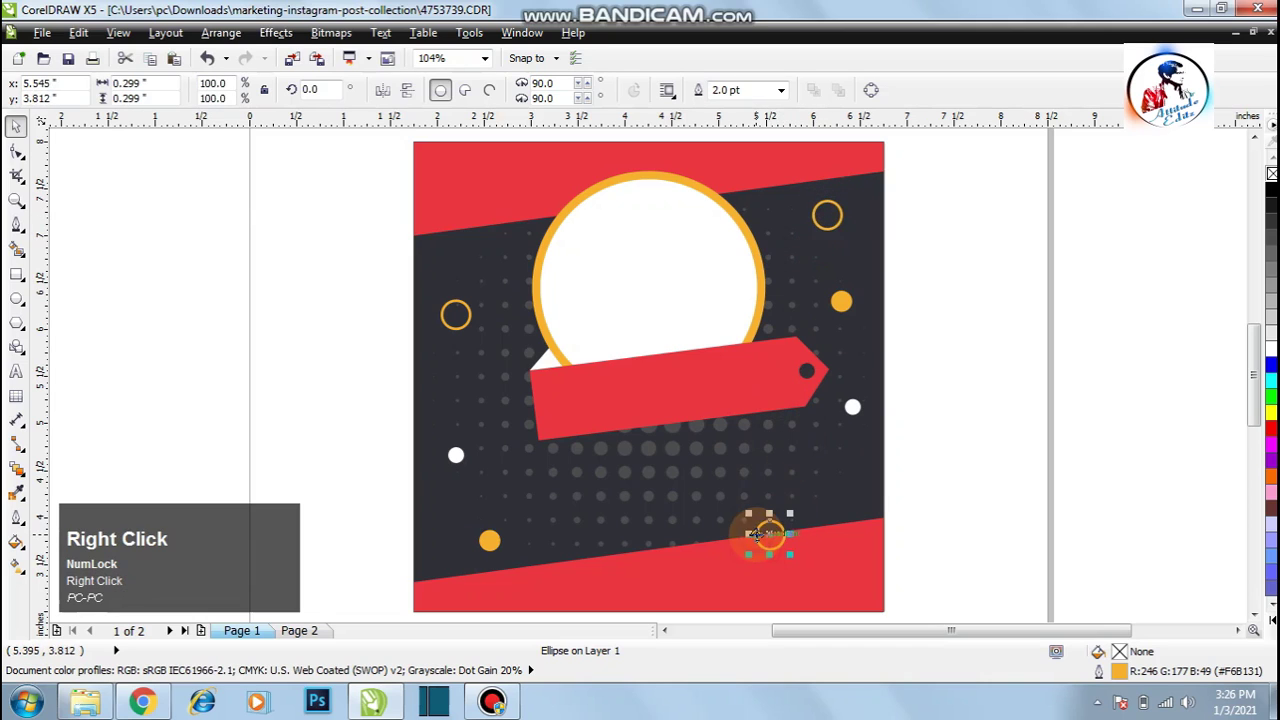
pyautogui.click(1002, 394)
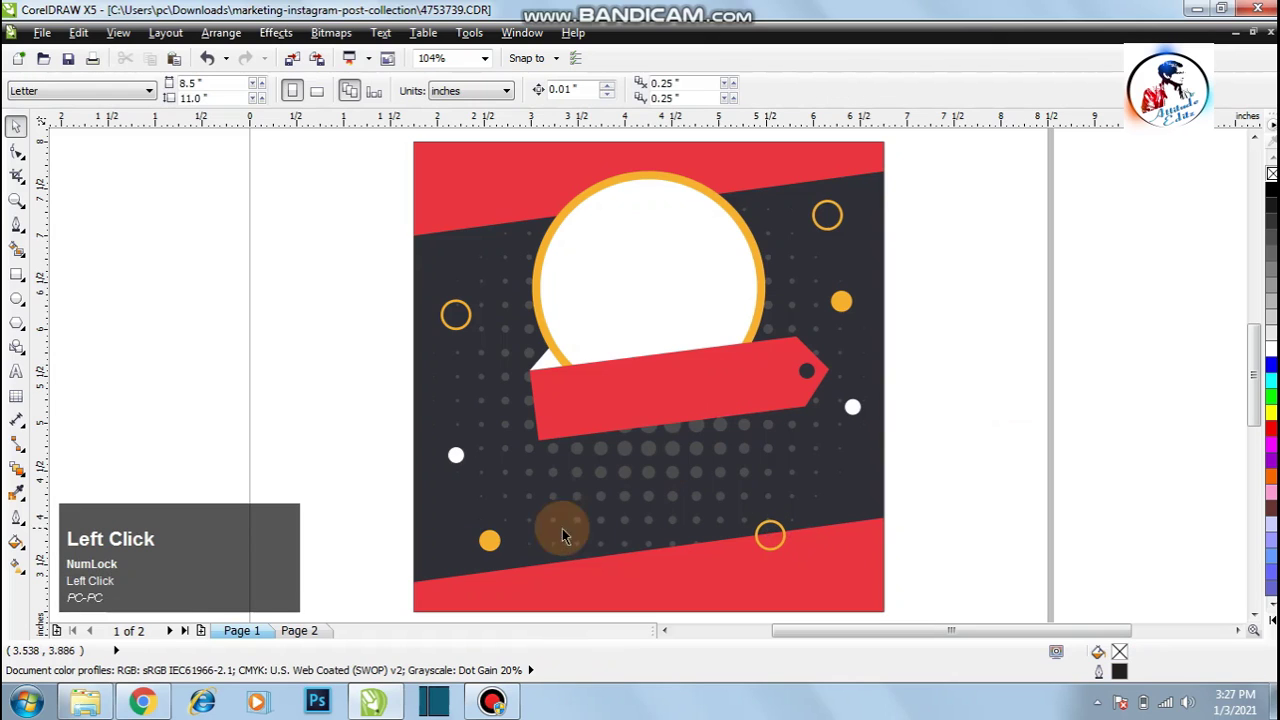
# - Copy the right orange dot to about X 6.184, Y 4.227 inches and recolor it red, RGB 233, 53, 65, without an outline
pyautogui.moveTo(841, 301); pyautogui.dragTo(830, 497)
pyautogui.rightClick(830, 497)
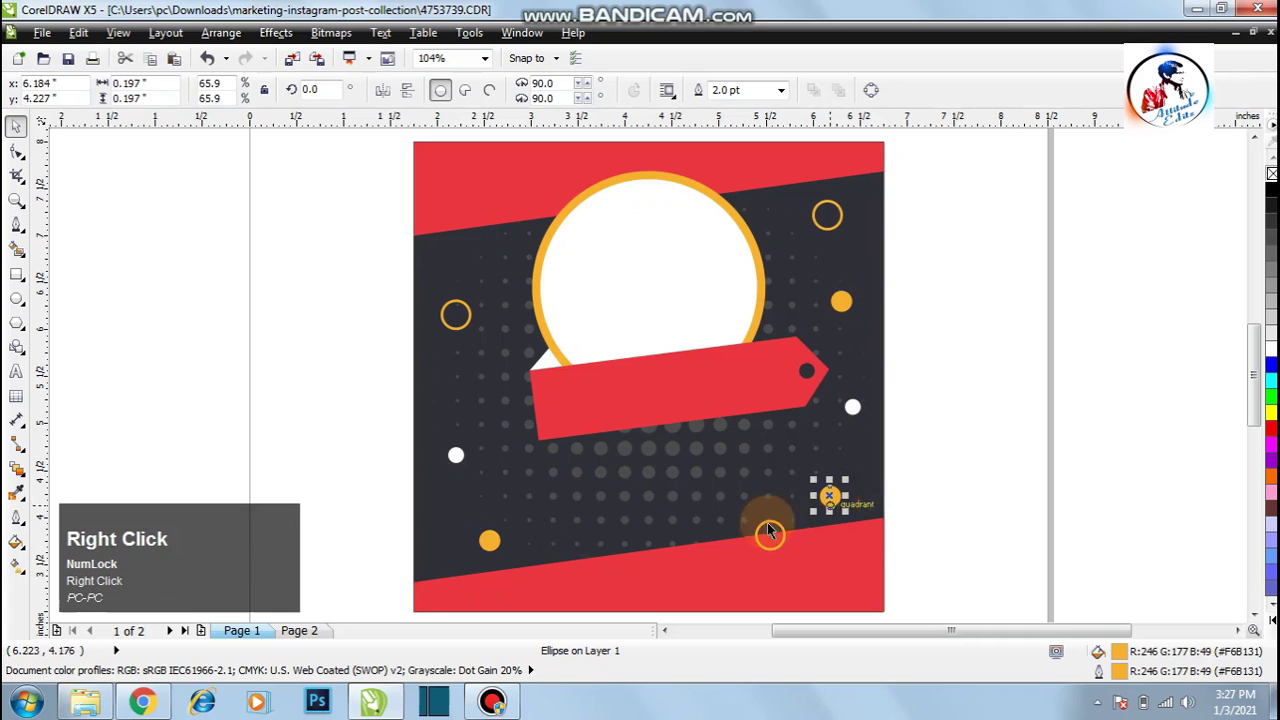
pyautogui.click(12, 488)
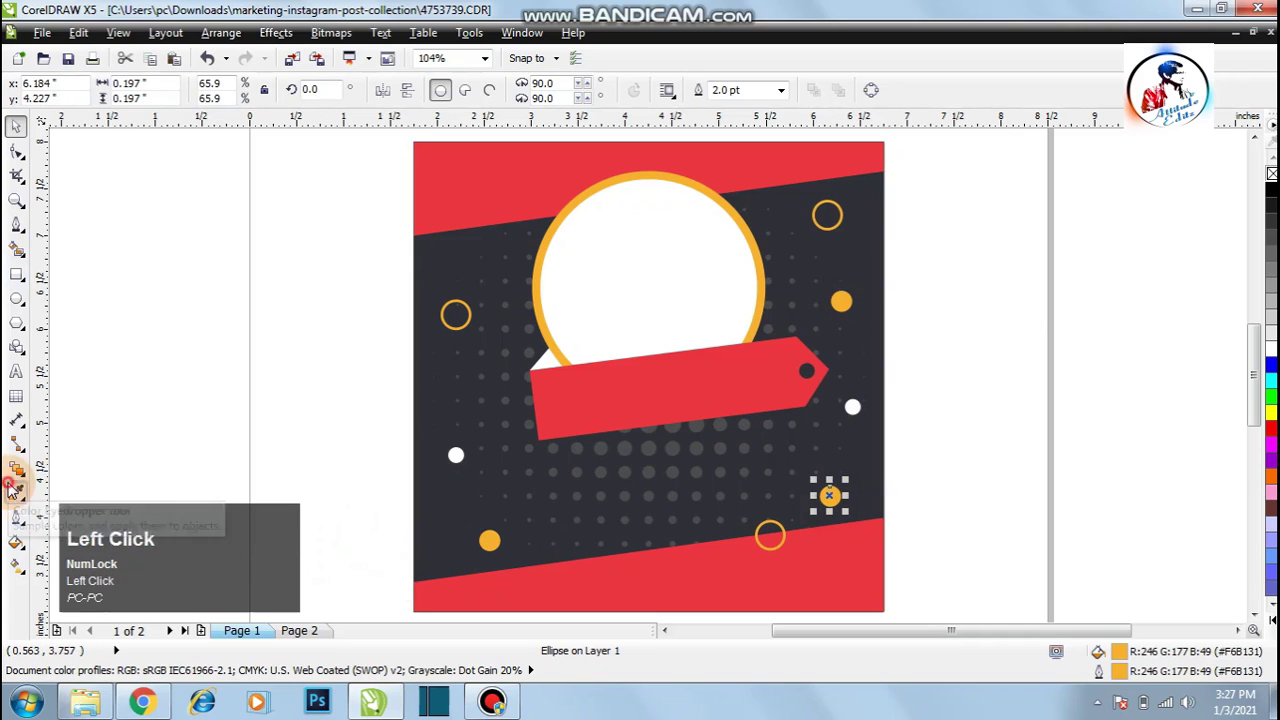
pyautogui.click(798, 575)
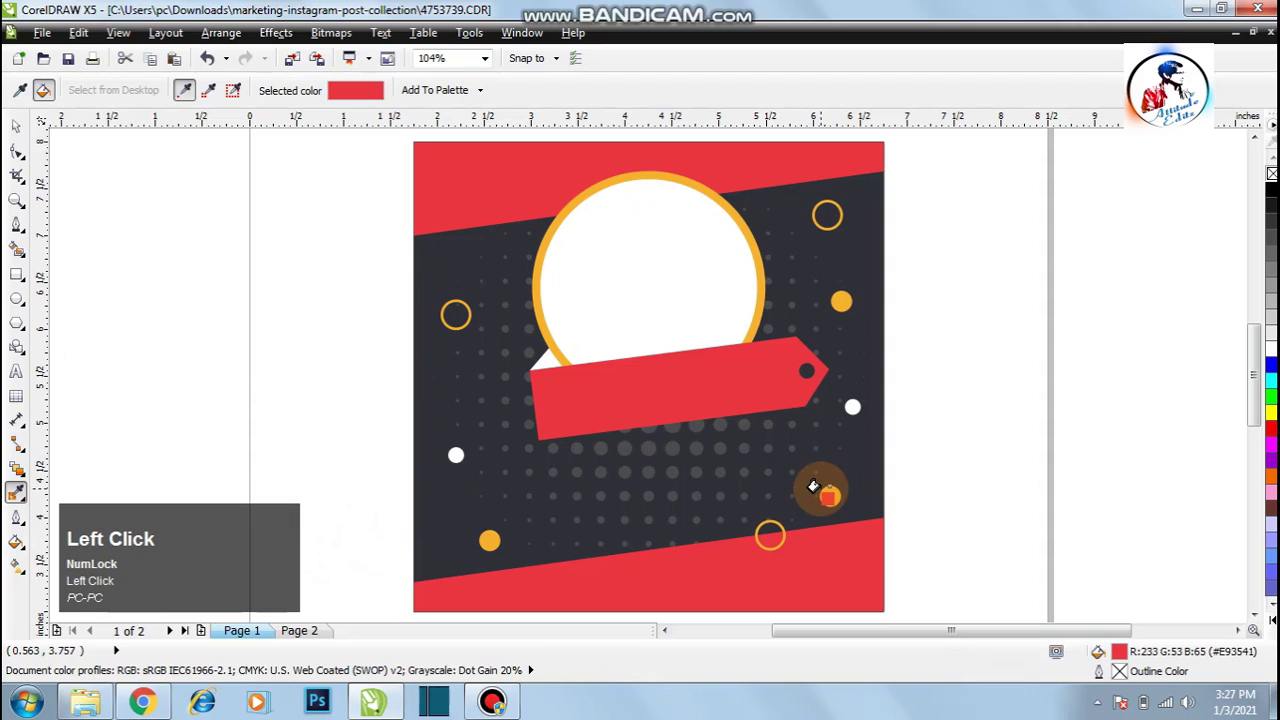
pyautogui.click(829, 497)
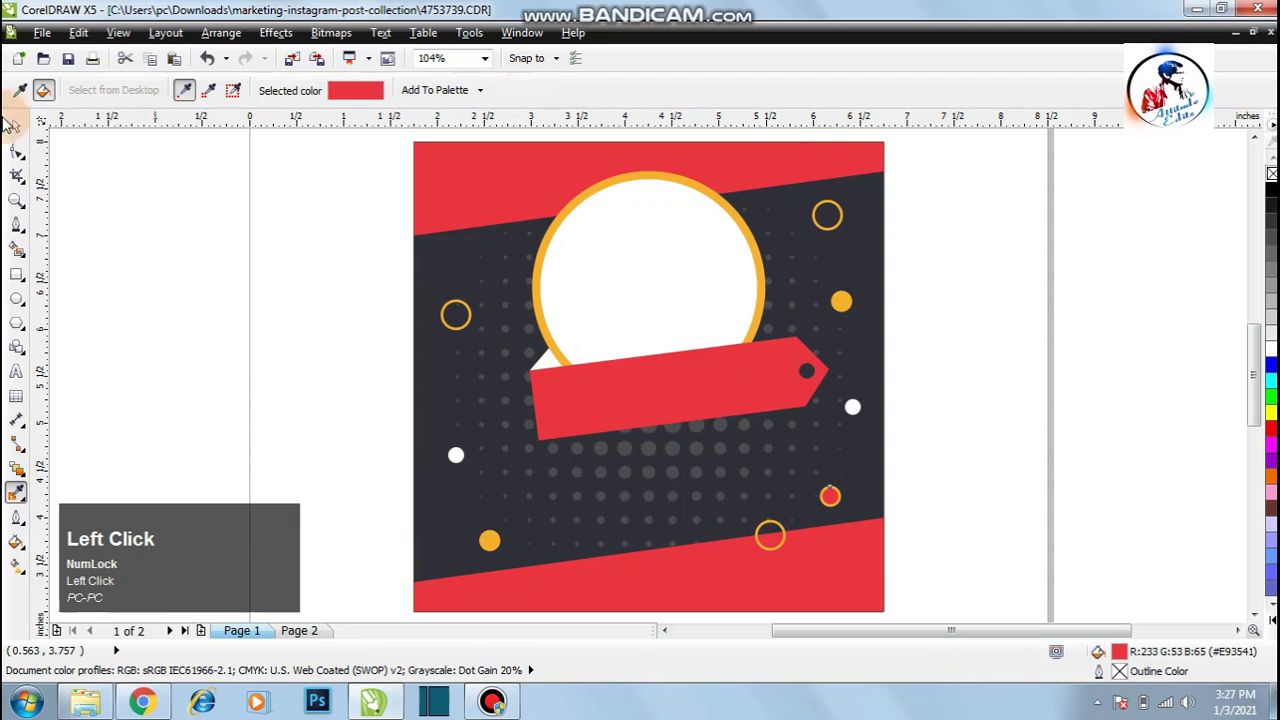
pyautogui.click(16, 125)
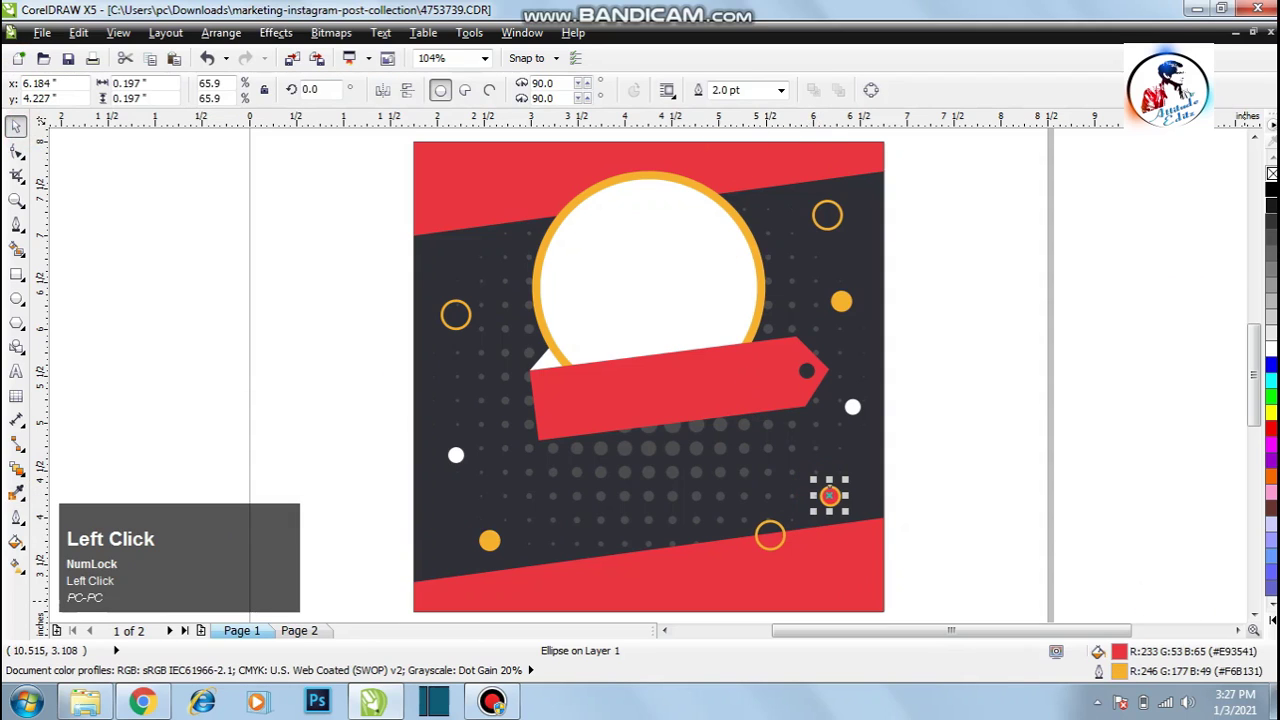
pyautogui.rightClick(1271, 174)
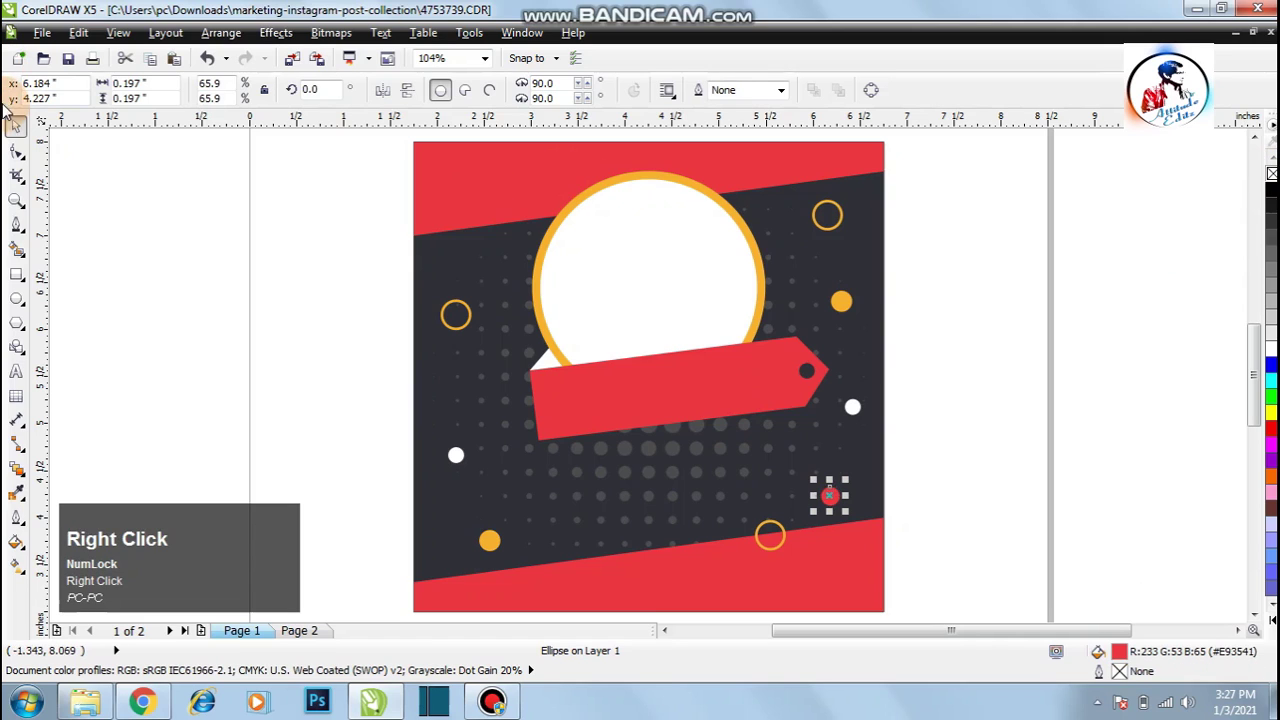
pyautogui.click(255, 242)
pyautogui.click(268, 236)
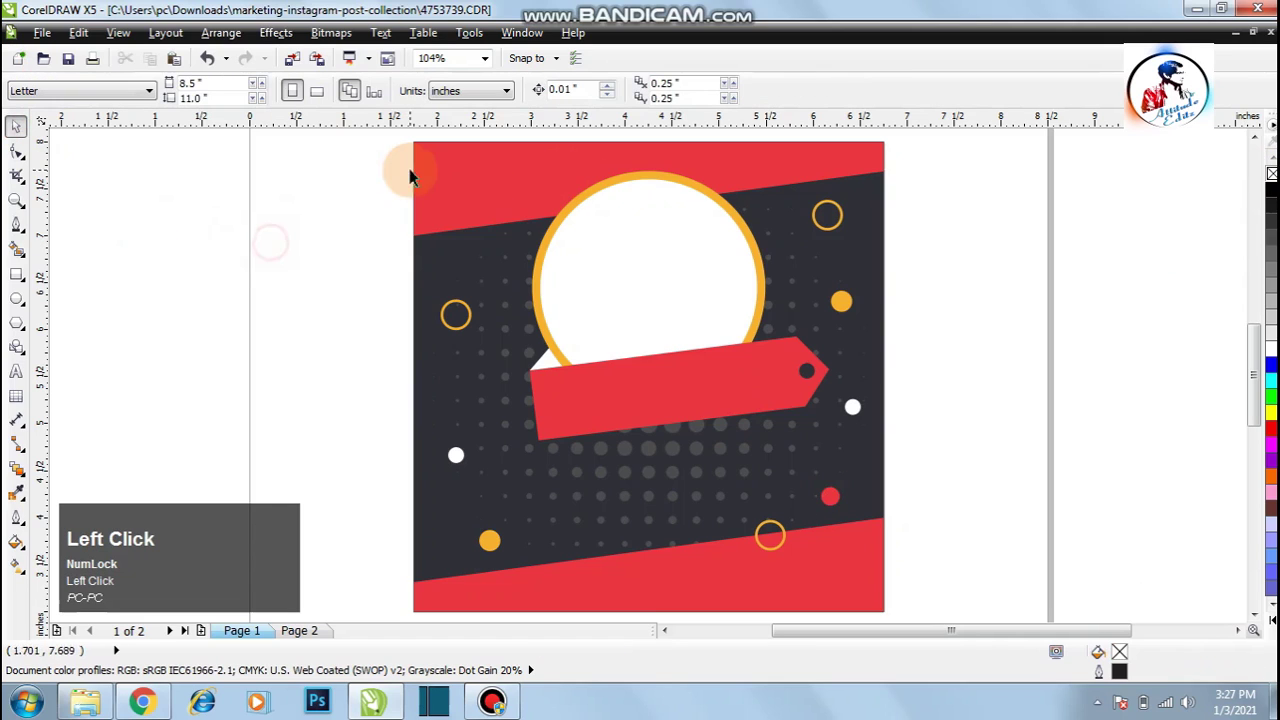
# - Add the text "LOGO" in 24 pt Arial beside the design and place a copy directly below it
pyautogui.click(16, 371)
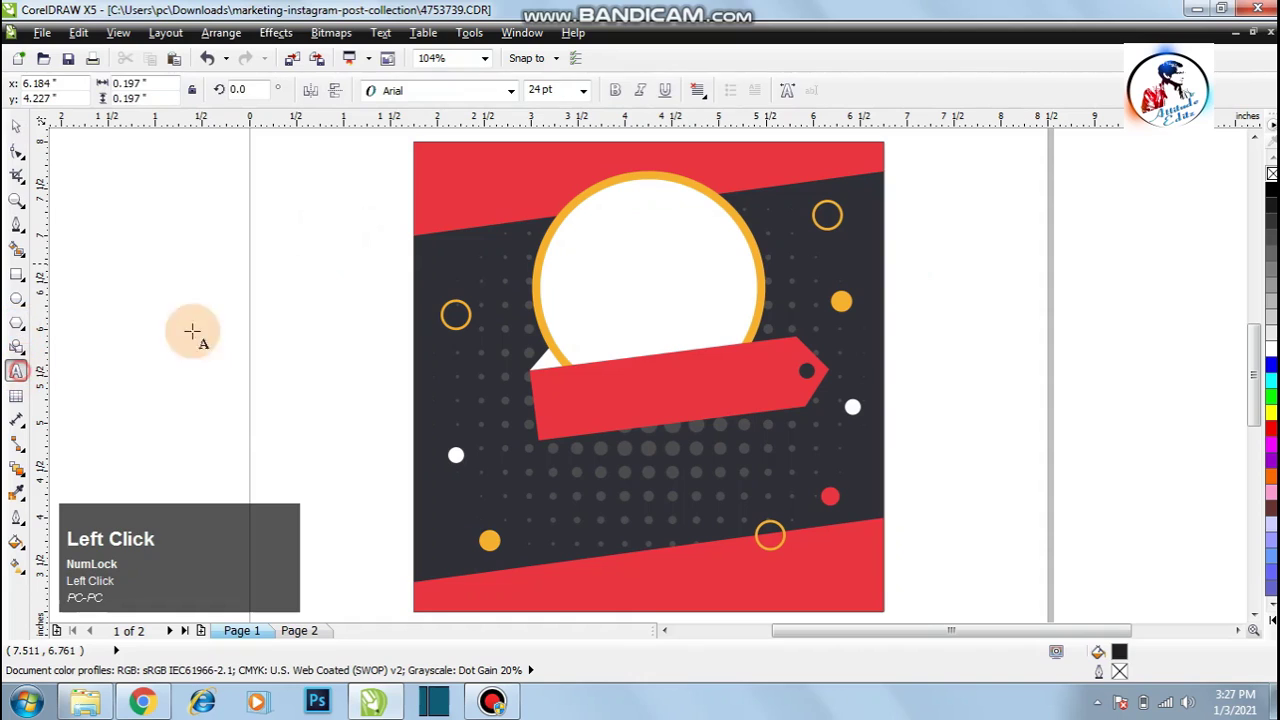
pyautogui.click(215, 294)
pyautogui.write('OGO')
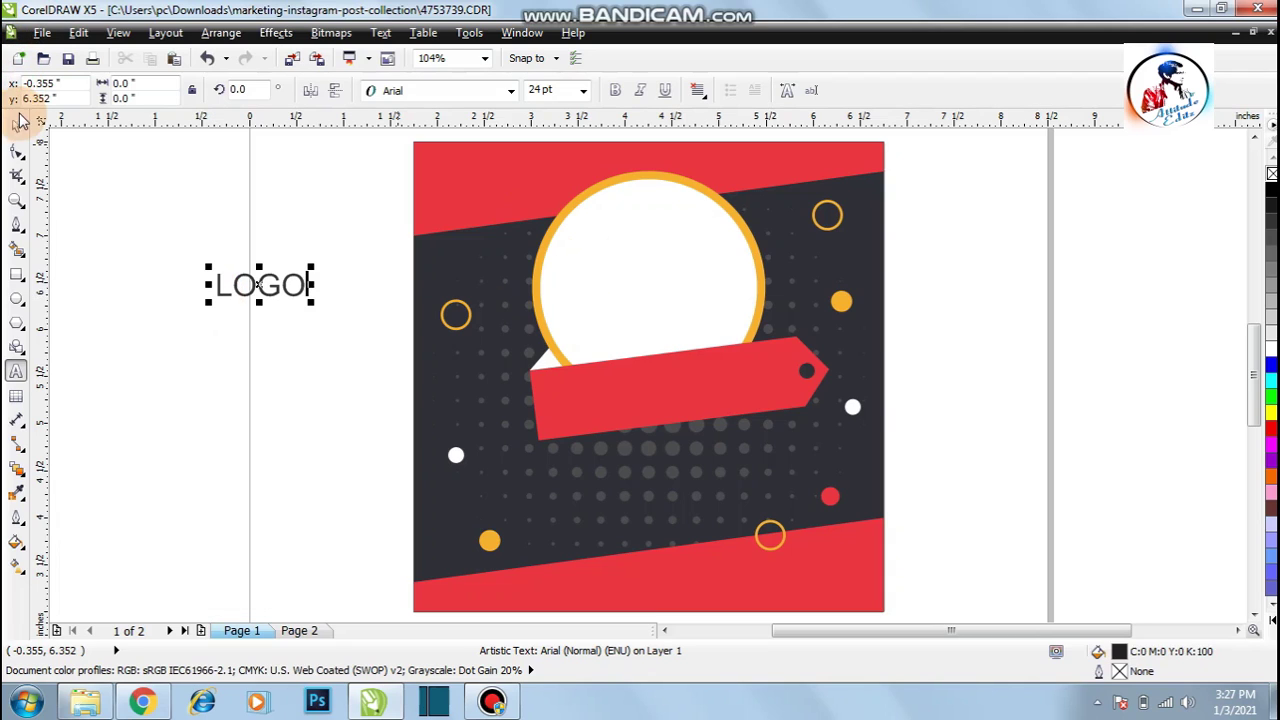
pyautogui.click(16, 128)
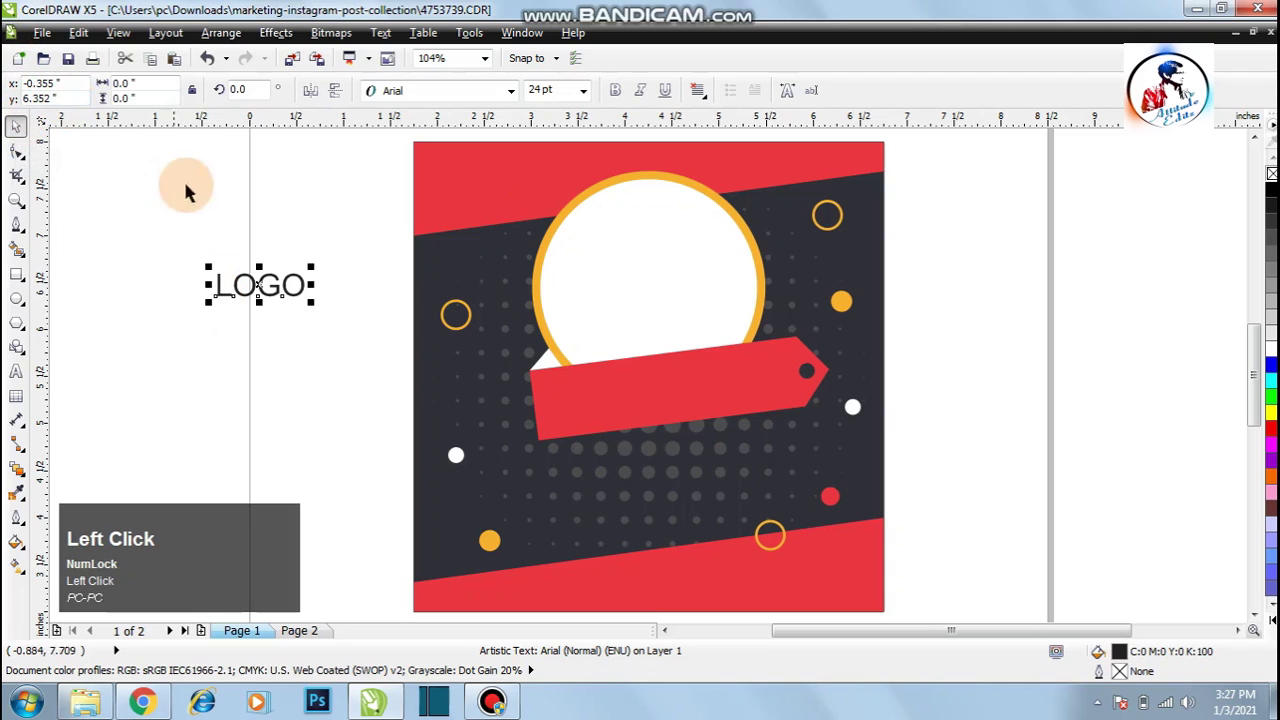
pyautogui.moveTo(236, 285); pyautogui.dragTo(240, 320)
pyautogui.rightClick(240, 320)
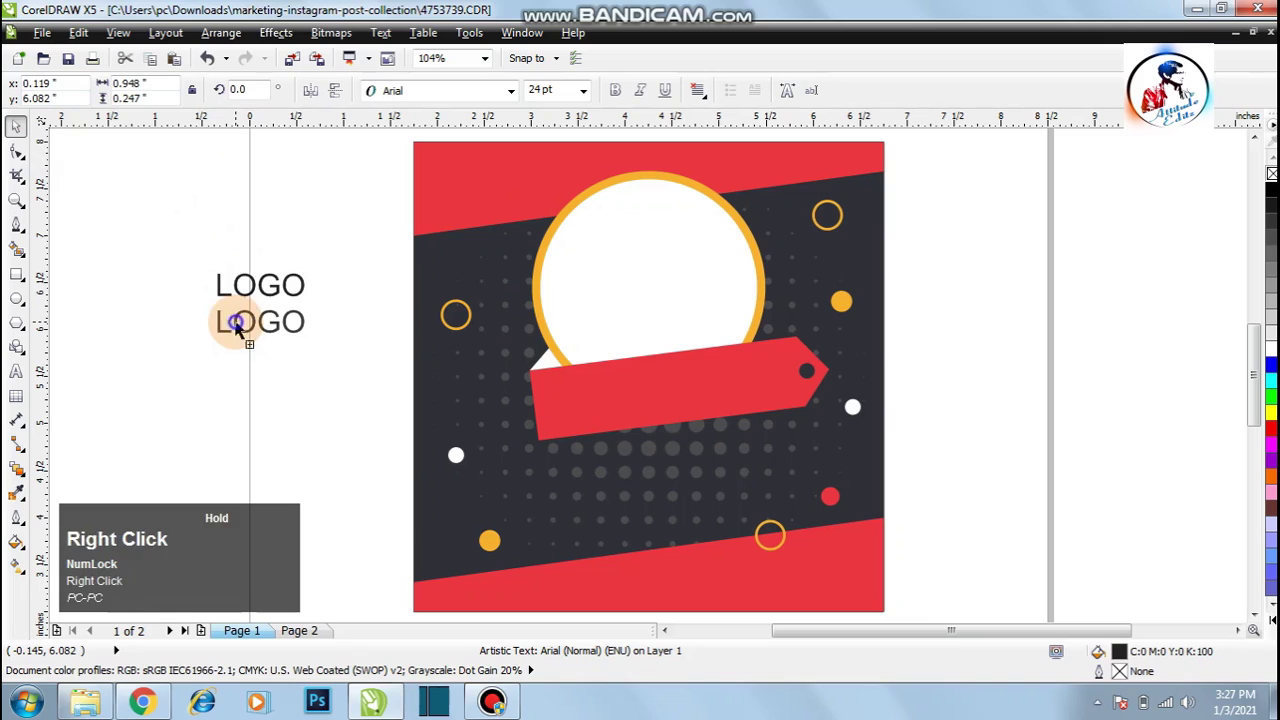
# - Change the lower LOGO text to "COMPANY" and shrink it to about 14.87 pt
pyautogui.doubleClick(234, 318)
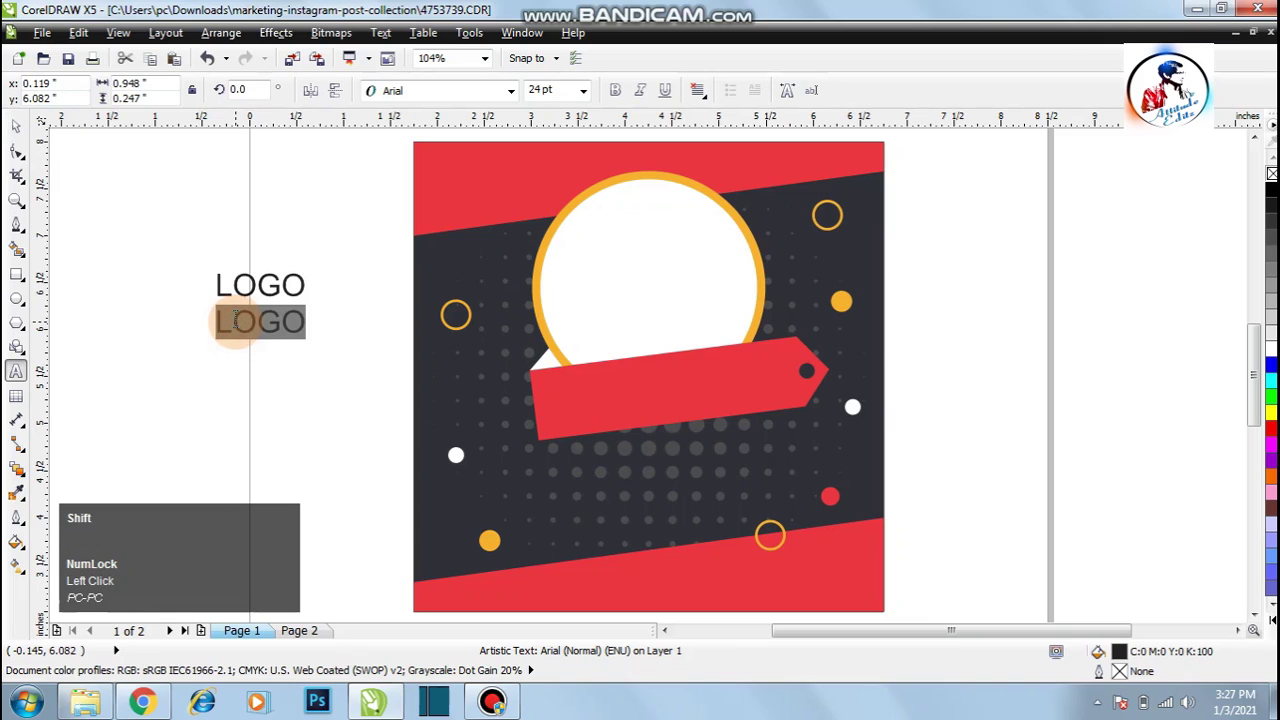
pyautogui.write('C')
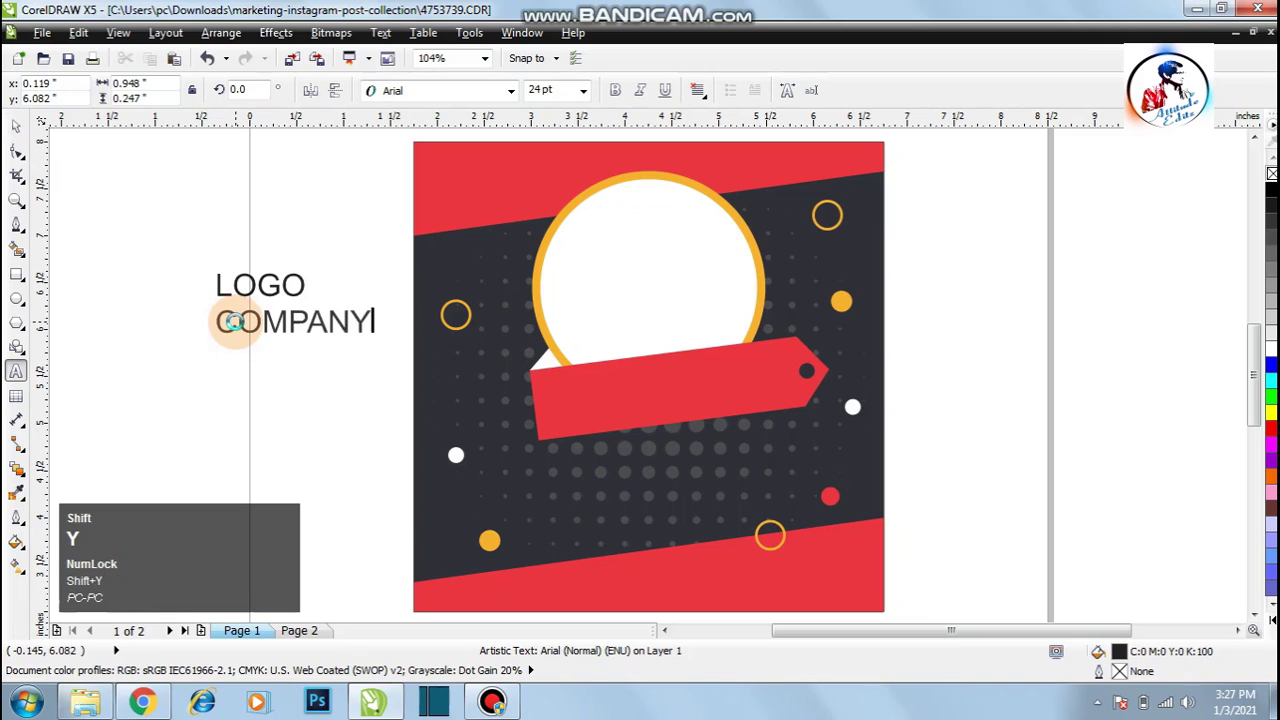
pyautogui.write('OMPANY')
pyautogui.click(16, 125)
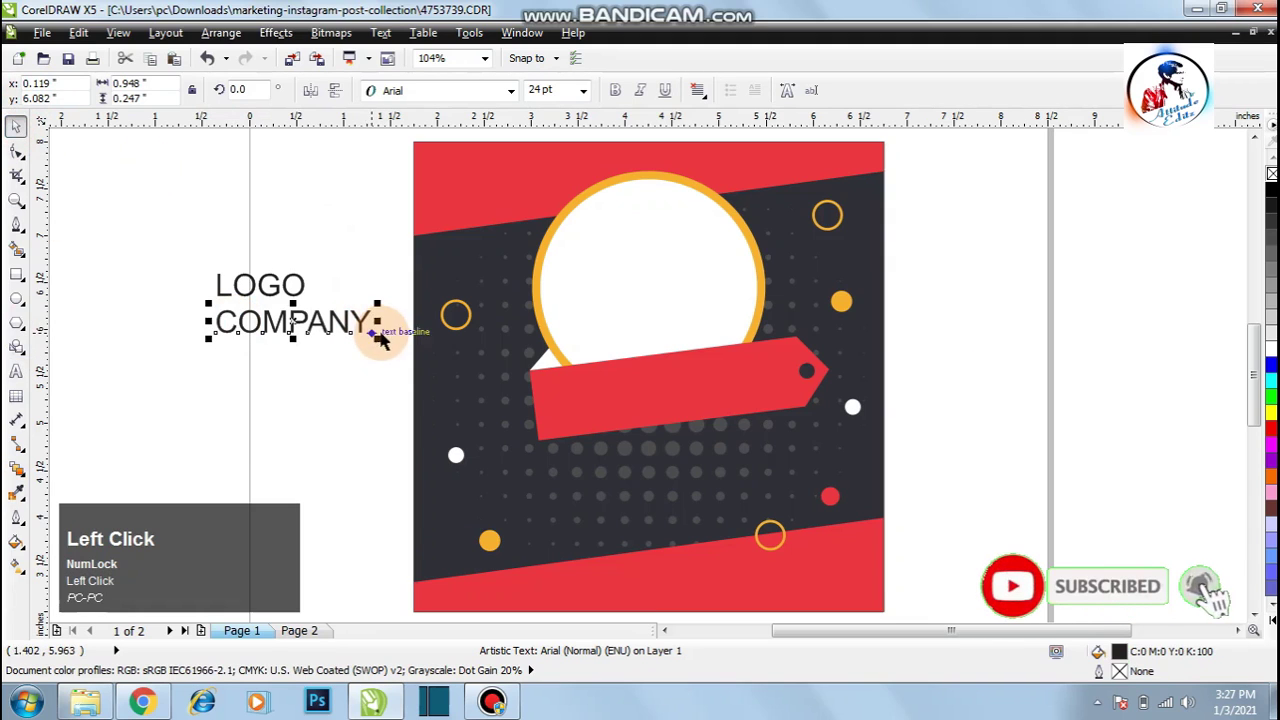
pyautogui.moveTo(379, 337); pyautogui.dragTo(328, 308)
# - Enlarge the upper LOGO text to about 26.5 pt and make it bold
pyautogui.click(310, 287)
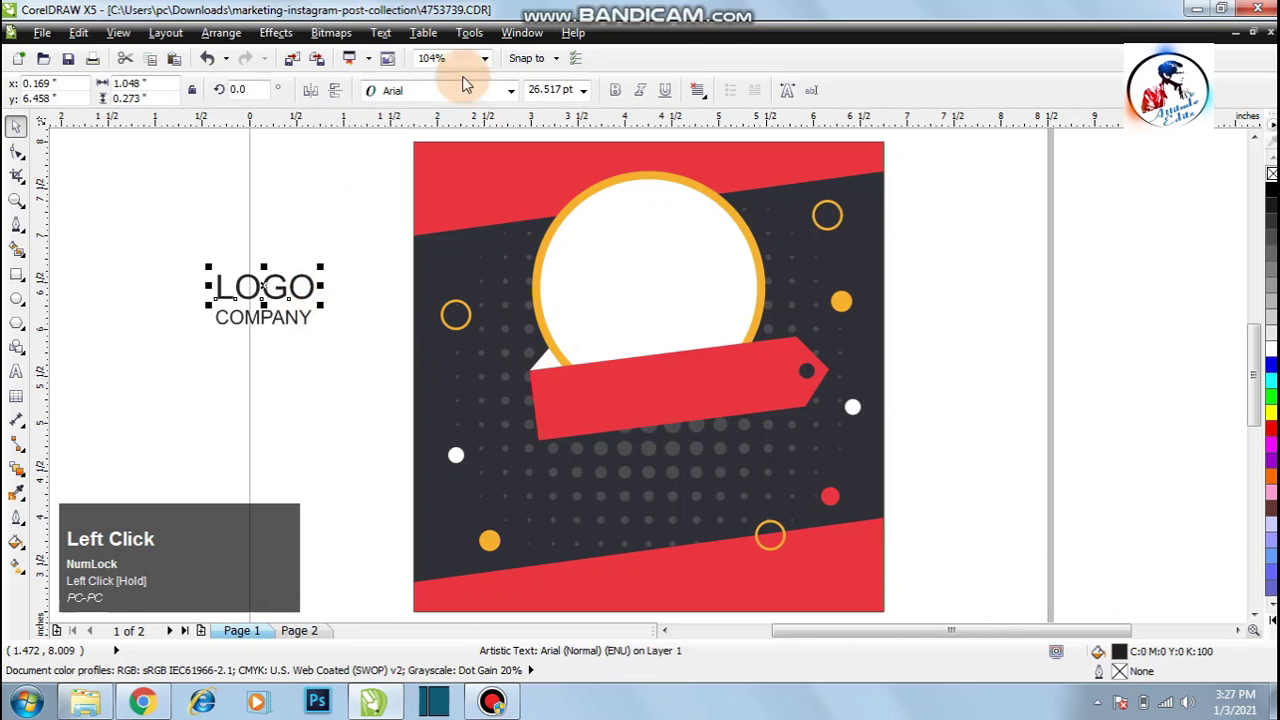
pyautogui.click(614, 91)
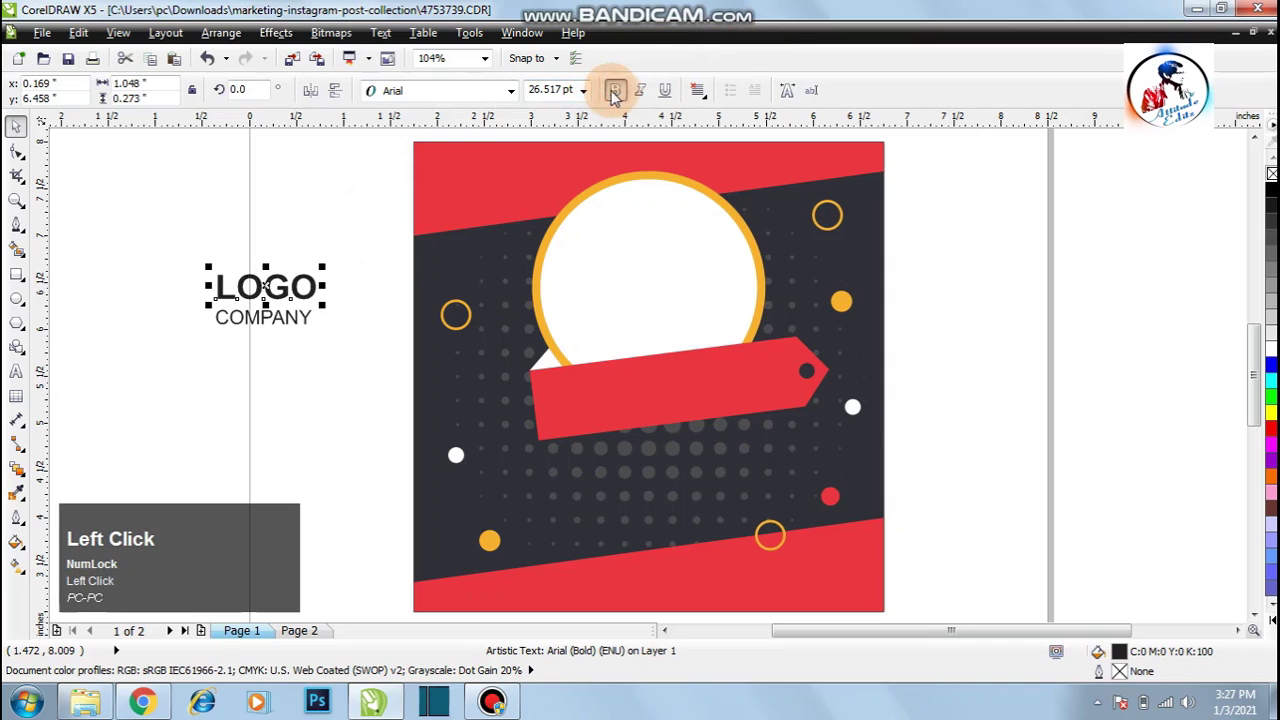
pyautogui.click(306, 343)
# - Scale the COMPANY text down slightly beneath the LOGO text, undoing the first attempt and resizing it again
pyautogui.click(310, 322)
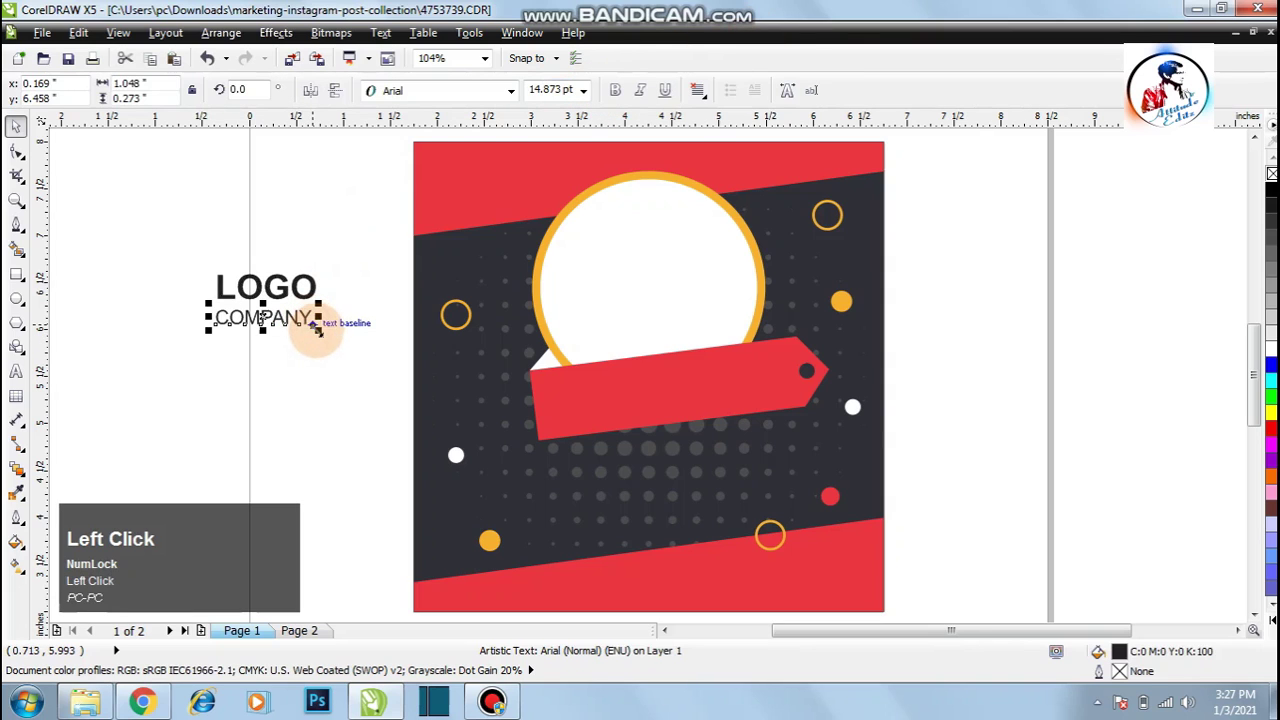
pyautogui.moveTo(316, 330); pyautogui.dragTo(316, 327)
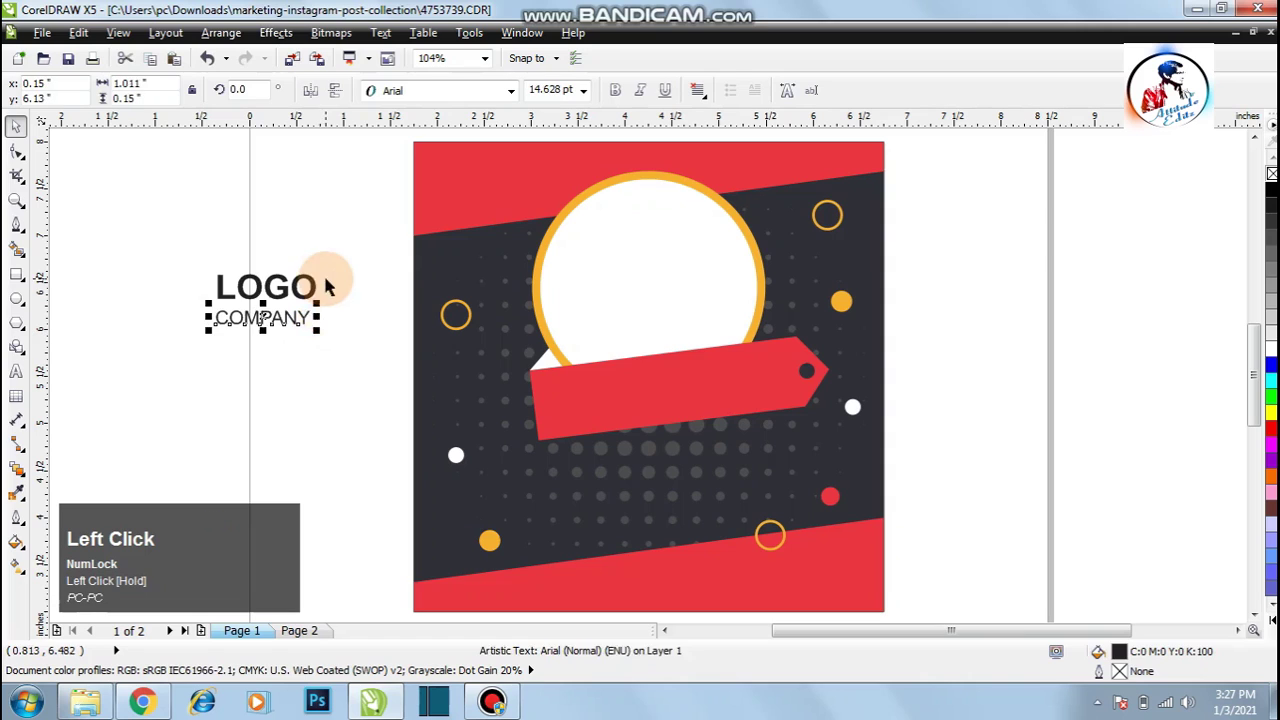
pyautogui.click(326, 271)
pyautogui.hotkey('ctrl', 'z')
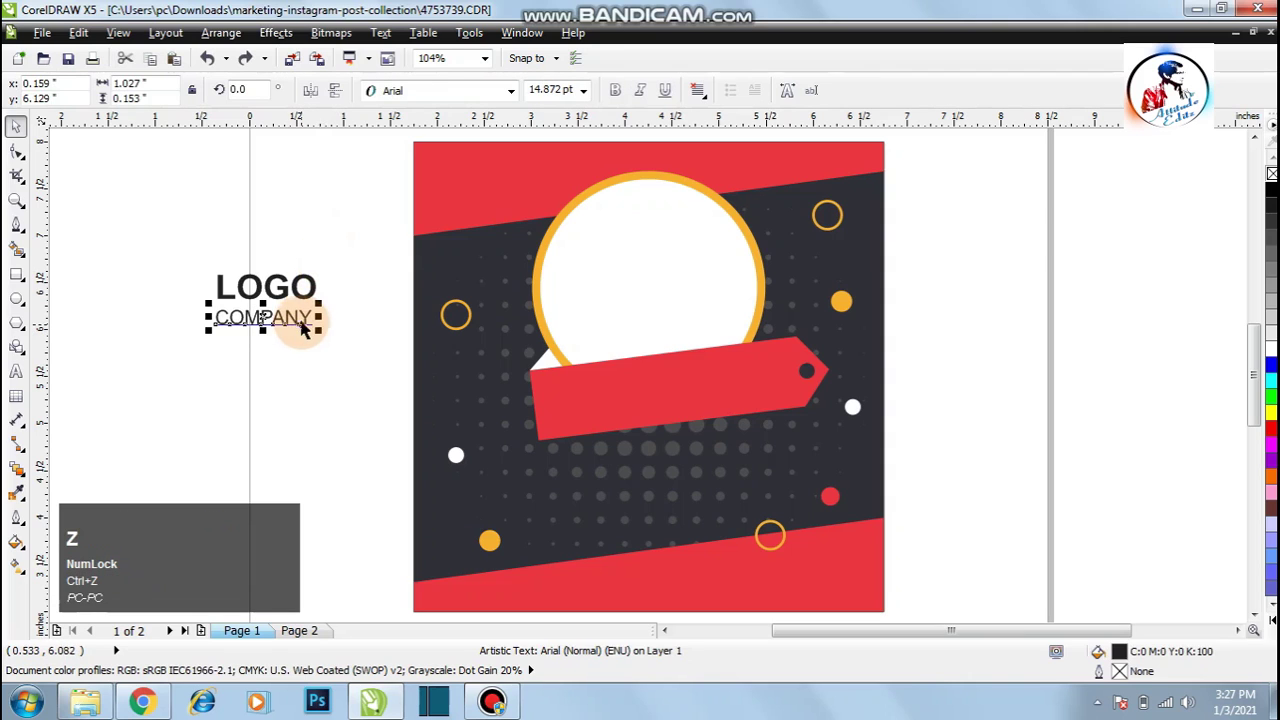
pyautogui.moveTo(317, 331)
pyautogui.mouseDown()
pyautogui.moveTo(326, 338)
pyautogui.moveTo(317, 330)
pyautogui.mouseUp()
# - Place the LOGO and COMPANY texts on the upper red band at about X 2.462, Y 7.576 inches, about 0.858 inch wide, in white
pyautogui.moveTo(336, 236); pyautogui.dragTo(230, 345)
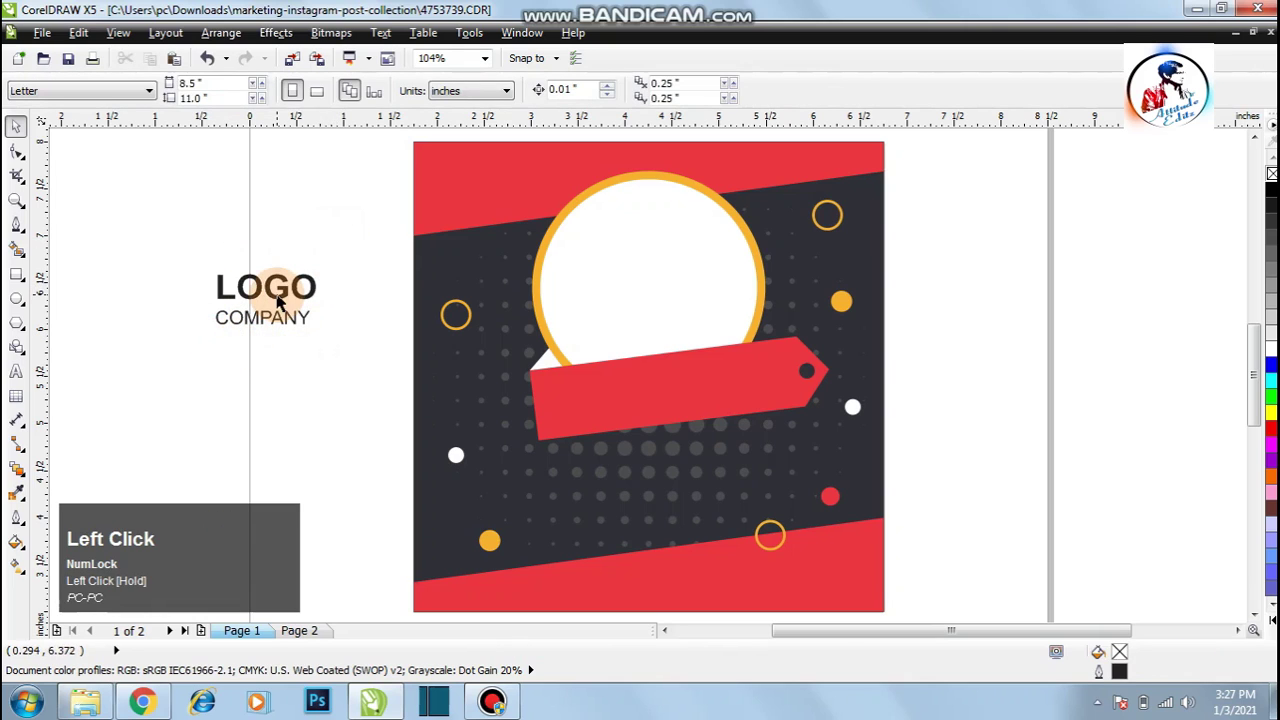
pyautogui.click(280, 288)
pyautogui.keyDown('shift'); pyautogui.click(277, 320); pyautogui.keyUp('shift')
pyautogui.moveTo(285, 298); pyautogui.dragTo(523, 201)
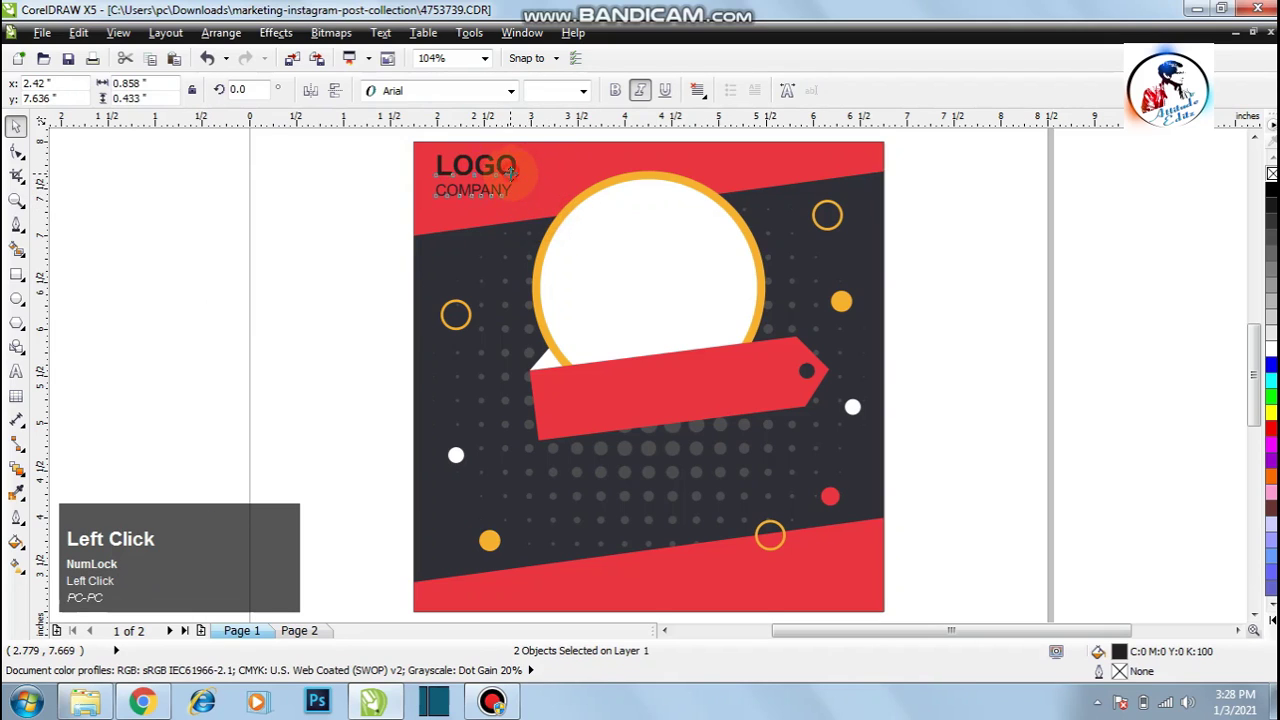
pyautogui.press('Down')
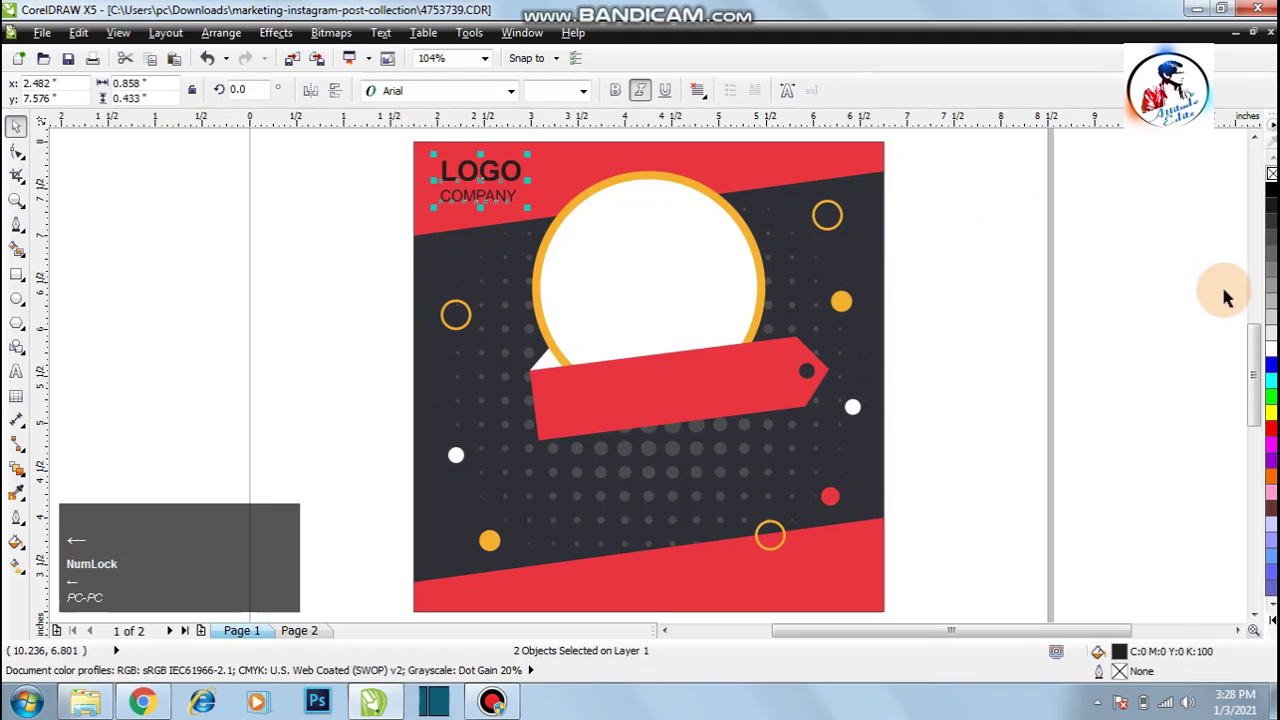
pyautogui.click(1269, 350)
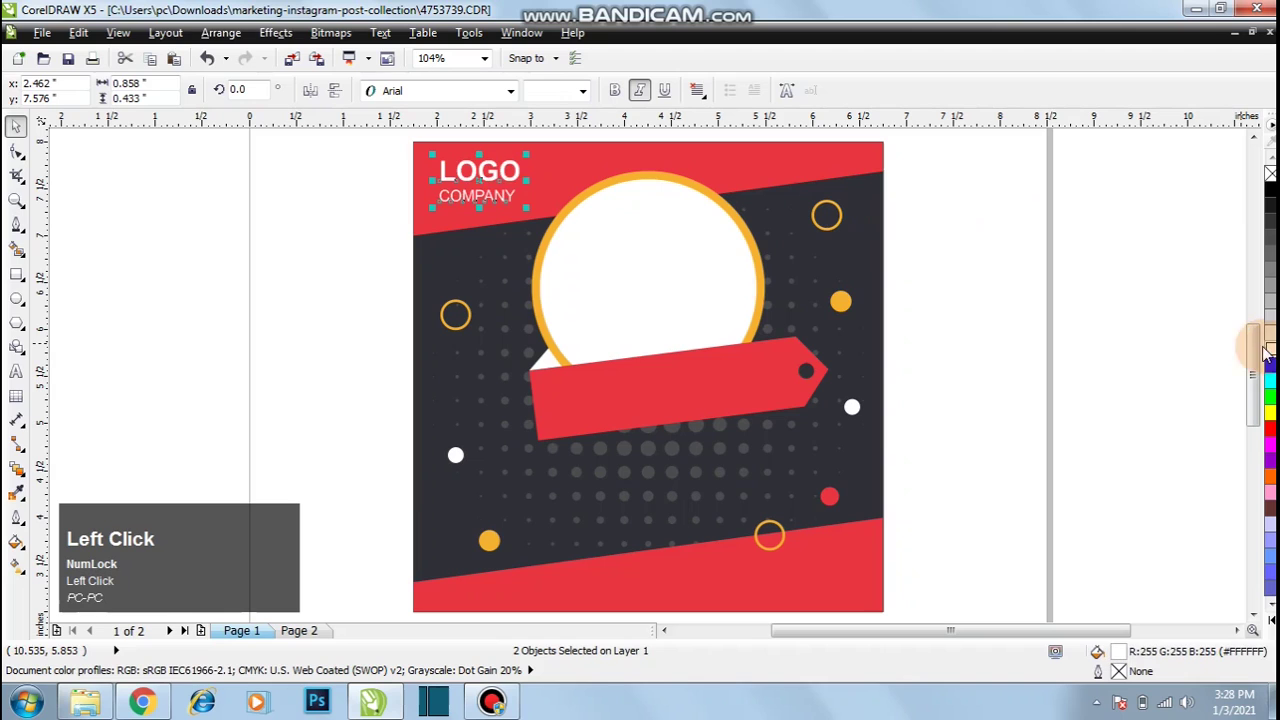
pyautogui.click(997, 376)
# - Enlarge the COMPANY text to about 12.18 pt and move it closer to LOGO, at about Y 7.437 inches
pyautogui.press('z')
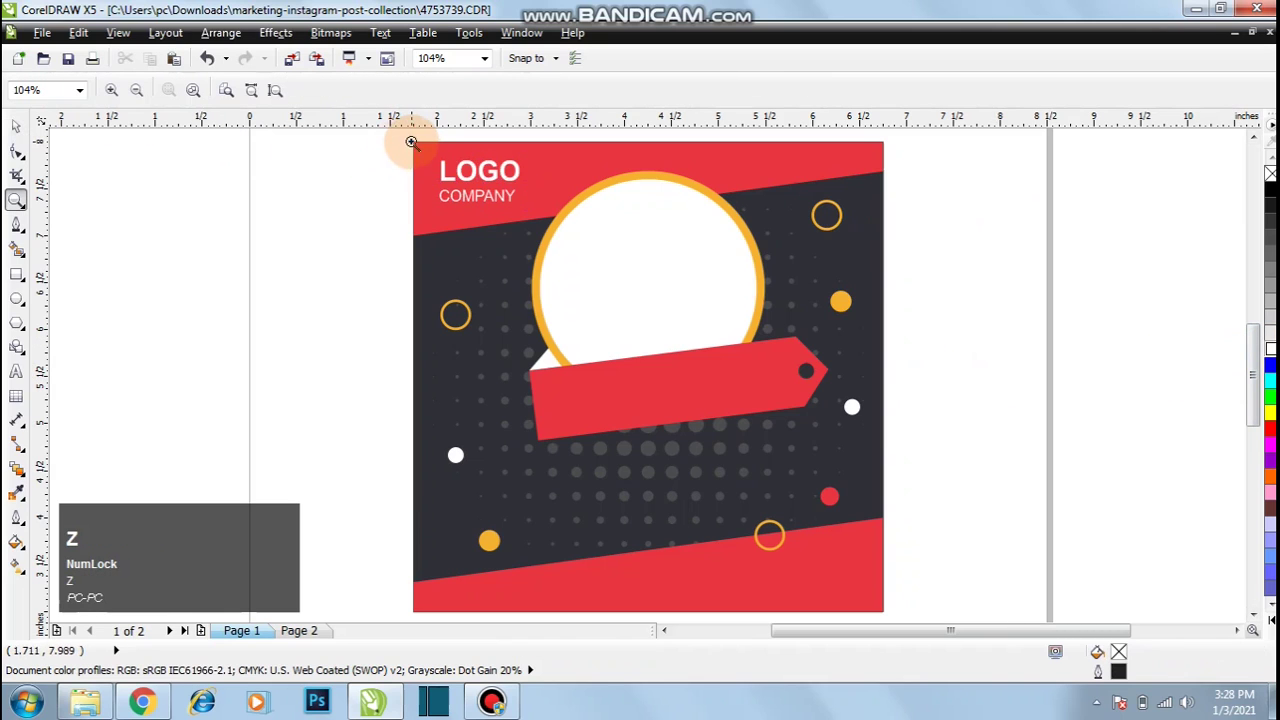
pyautogui.click(413, 143)
pyautogui.moveTo(413, 143); pyautogui.dragTo(880, 370)
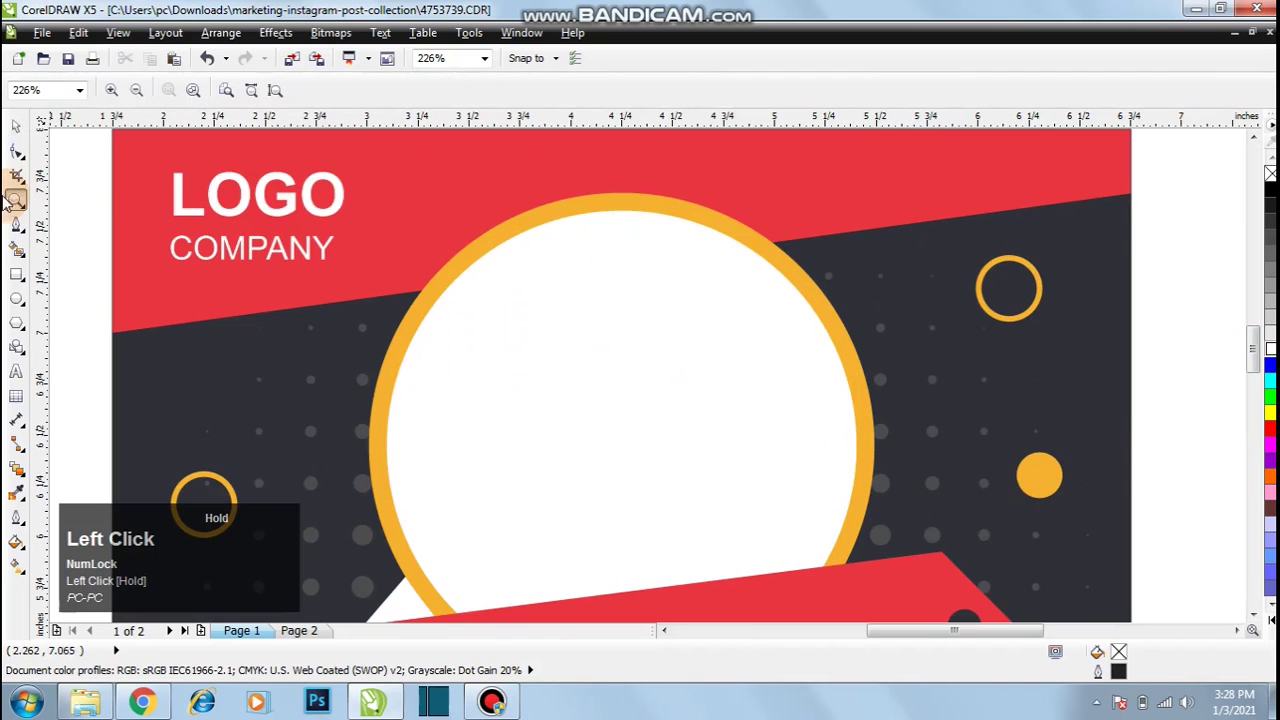
pyautogui.click(16, 125)
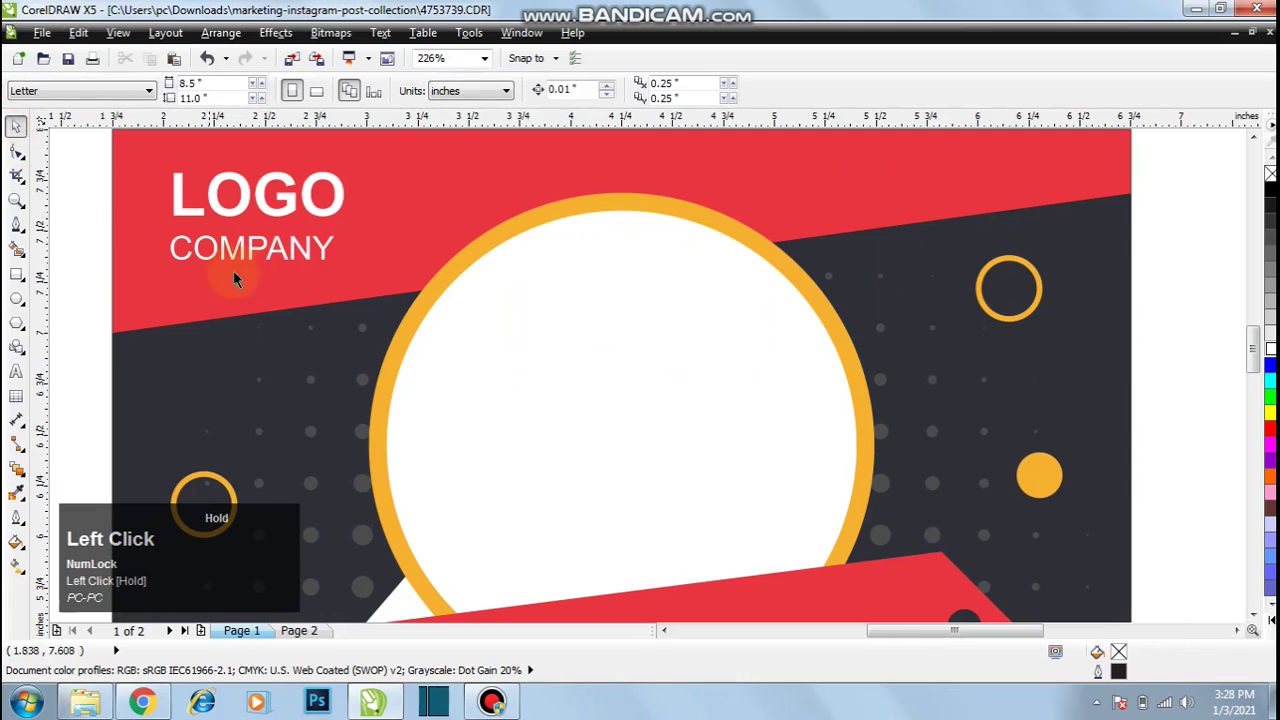
pyautogui.click(305, 262)
pyautogui.click(319, 255)
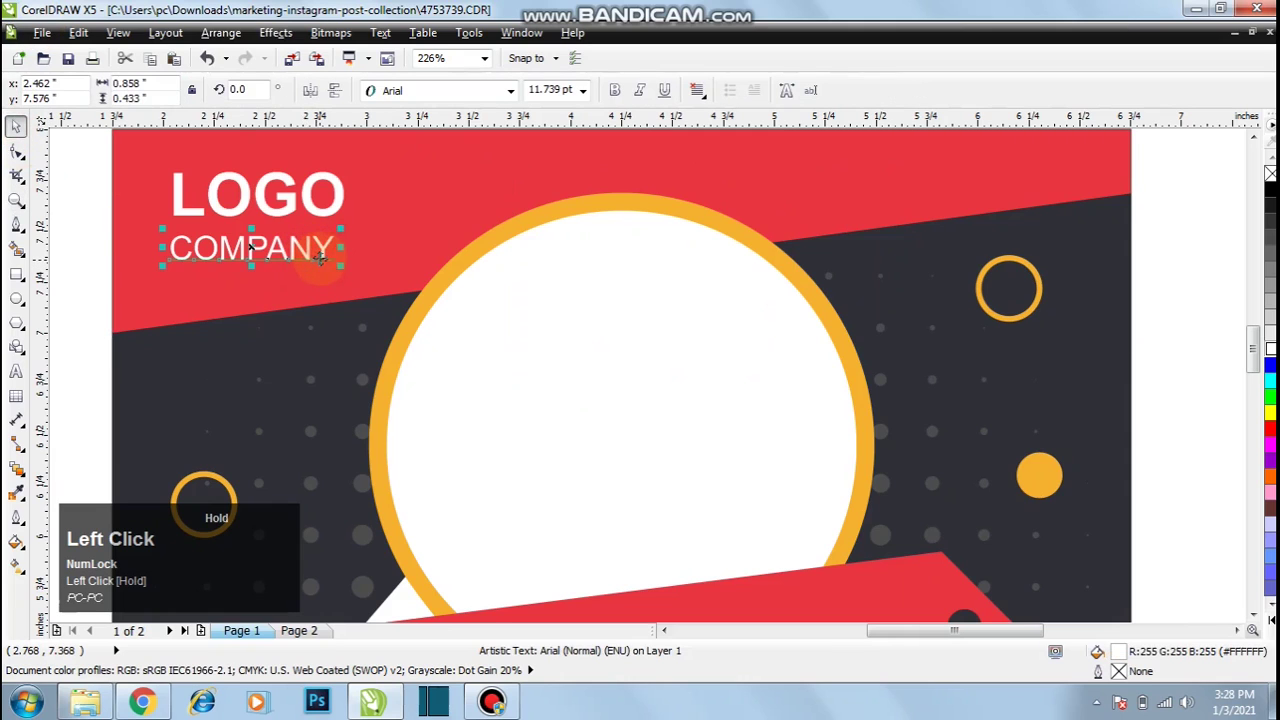
pyautogui.moveTo(341, 265); pyautogui.dragTo(347, 268)
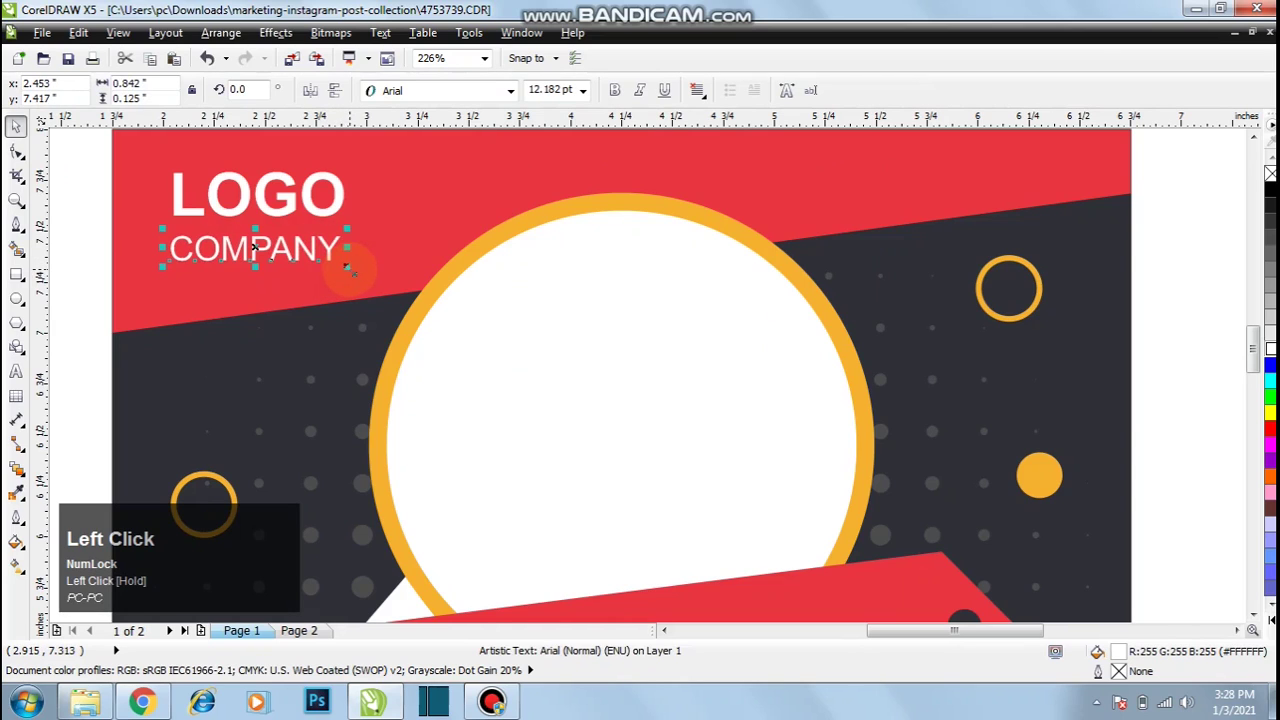
pyautogui.press('Up')
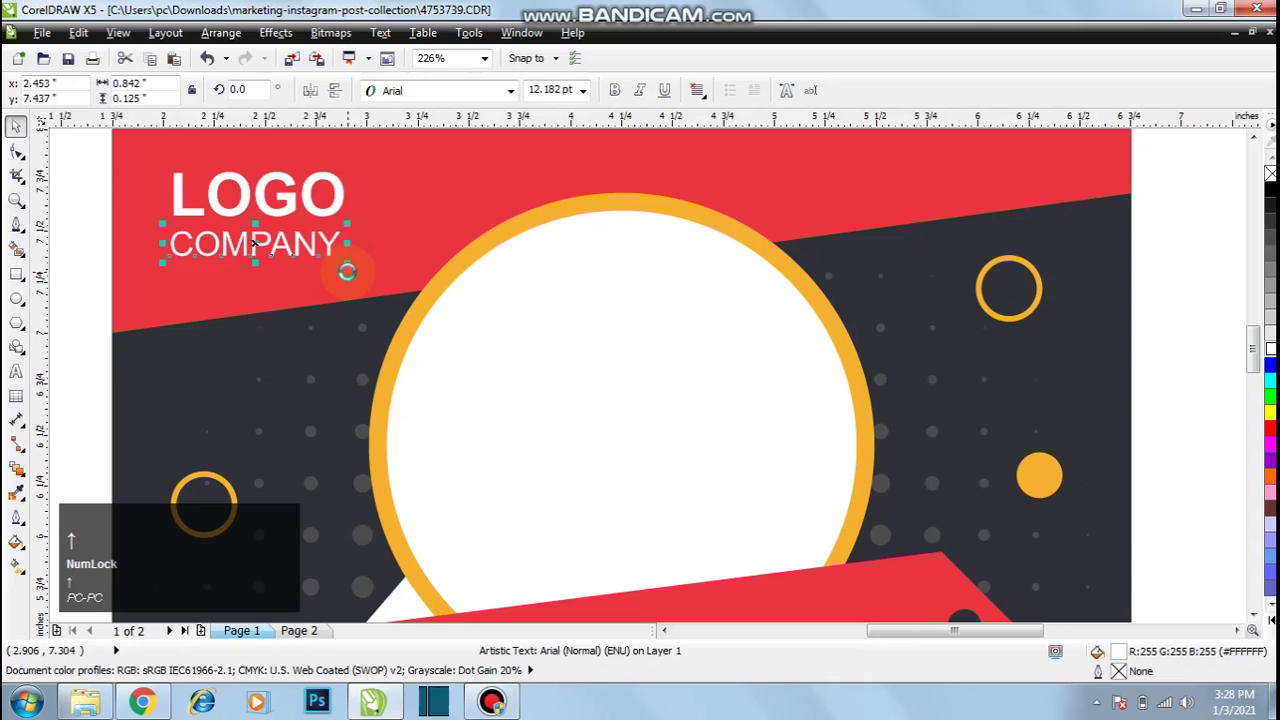
pyautogui.keyDown('shift'); pyautogui.click(325, 218); pyautogui.keyUp('shift')
pyautogui.press('F12')
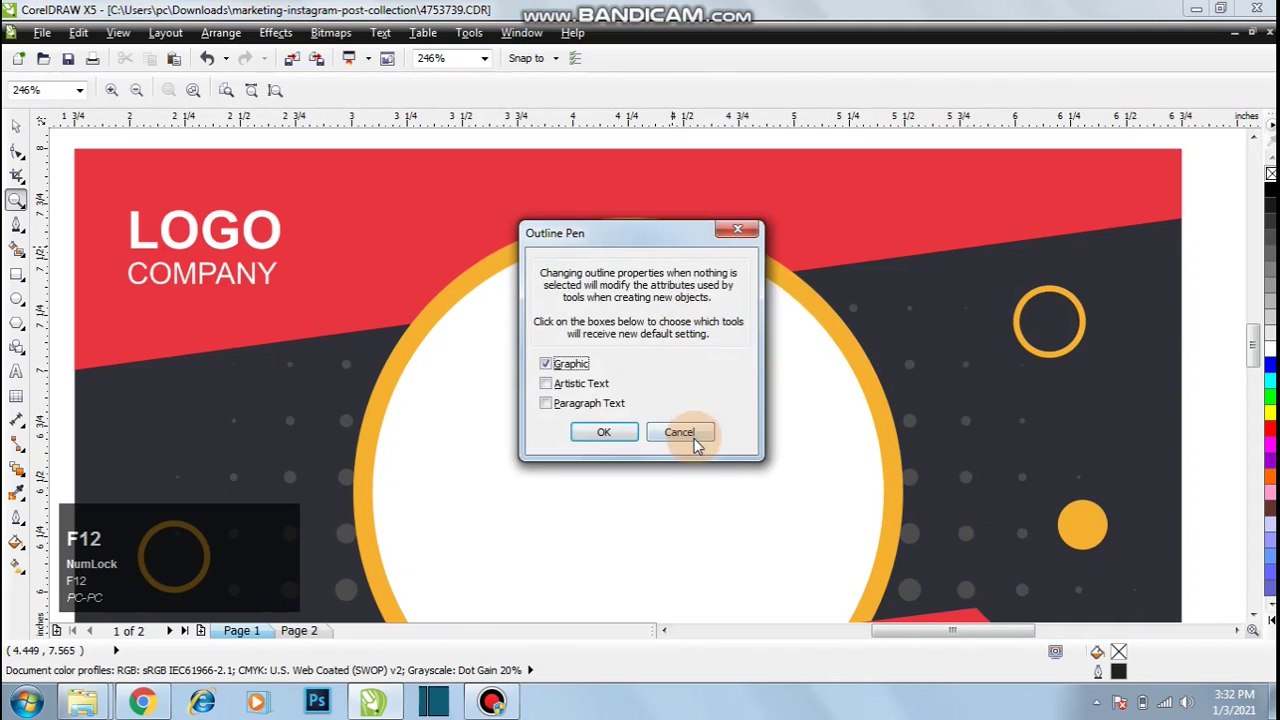
pyautogui.click(685, 430)
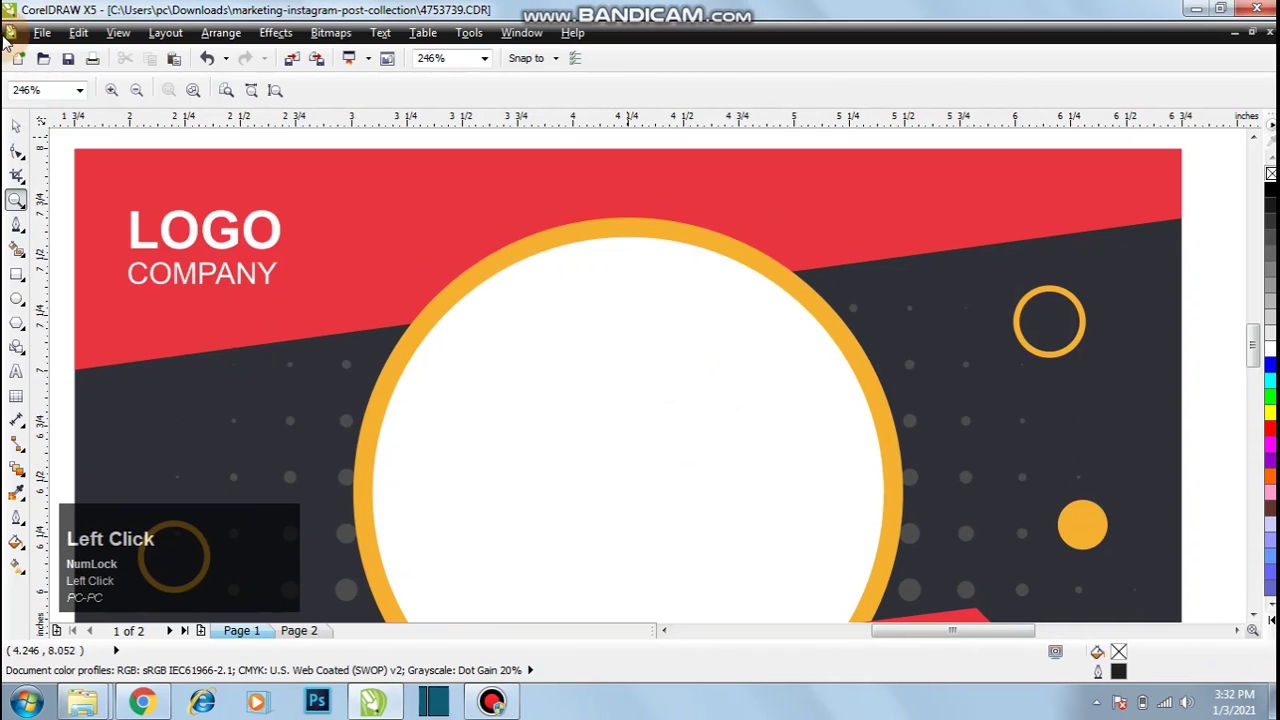
# - Copy the upper-right orange ring to beside the LOGO text and shrink the copy to about 0.167 inch
pyautogui.click(16, 125)
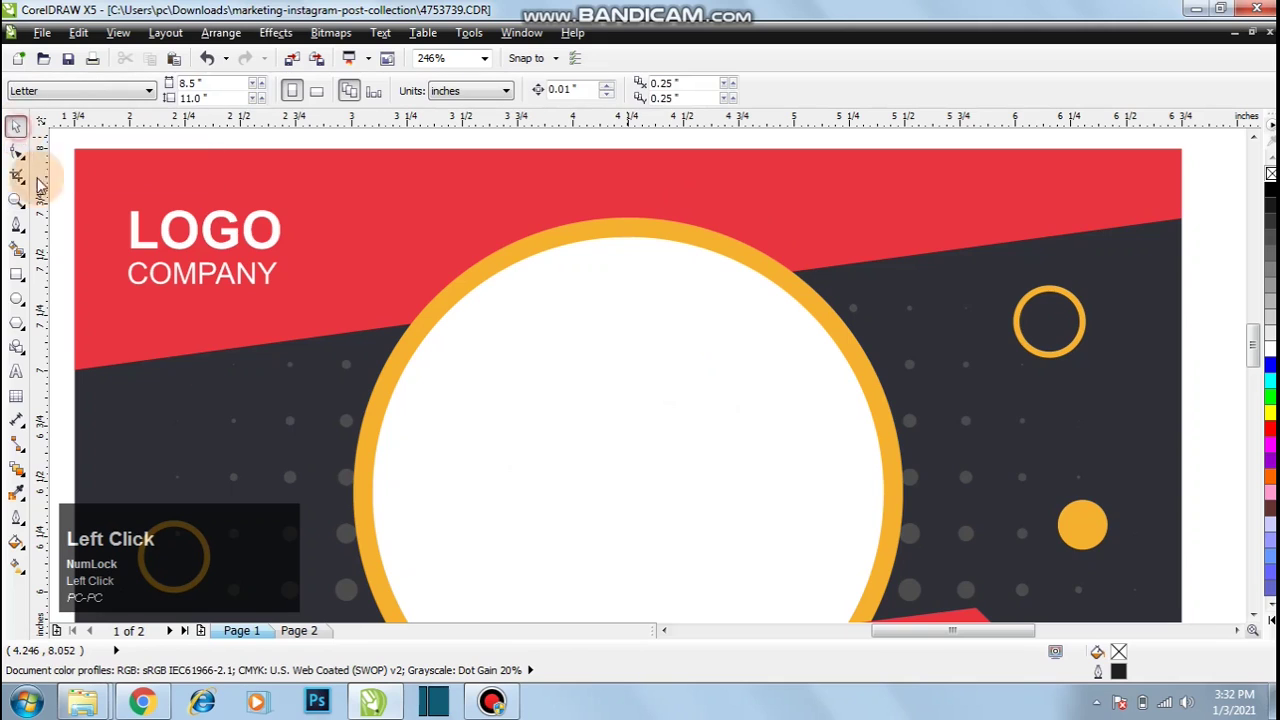
pyautogui.moveTo(1035, 322); pyautogui.dragTo(355, 218)
pyautogui.rightClick(355, 218)
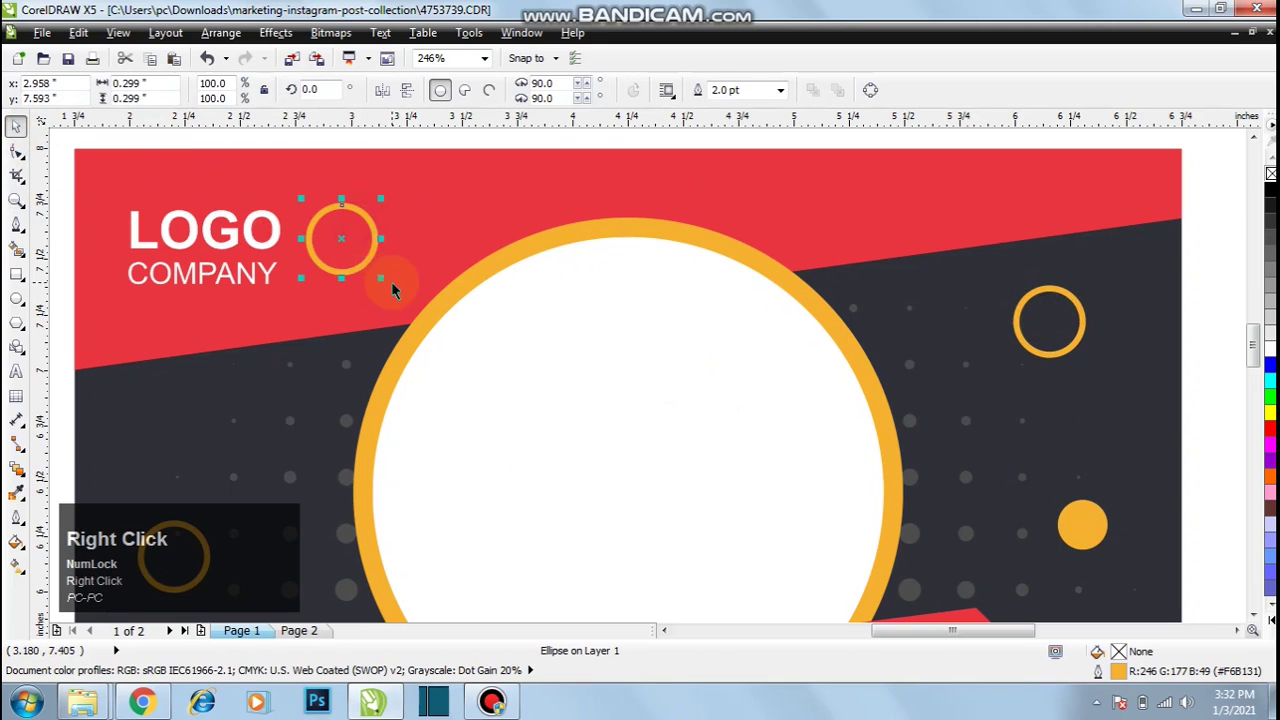
pyautogui.moveTo(381, 279); pyautogui.dragTo(361, 259)
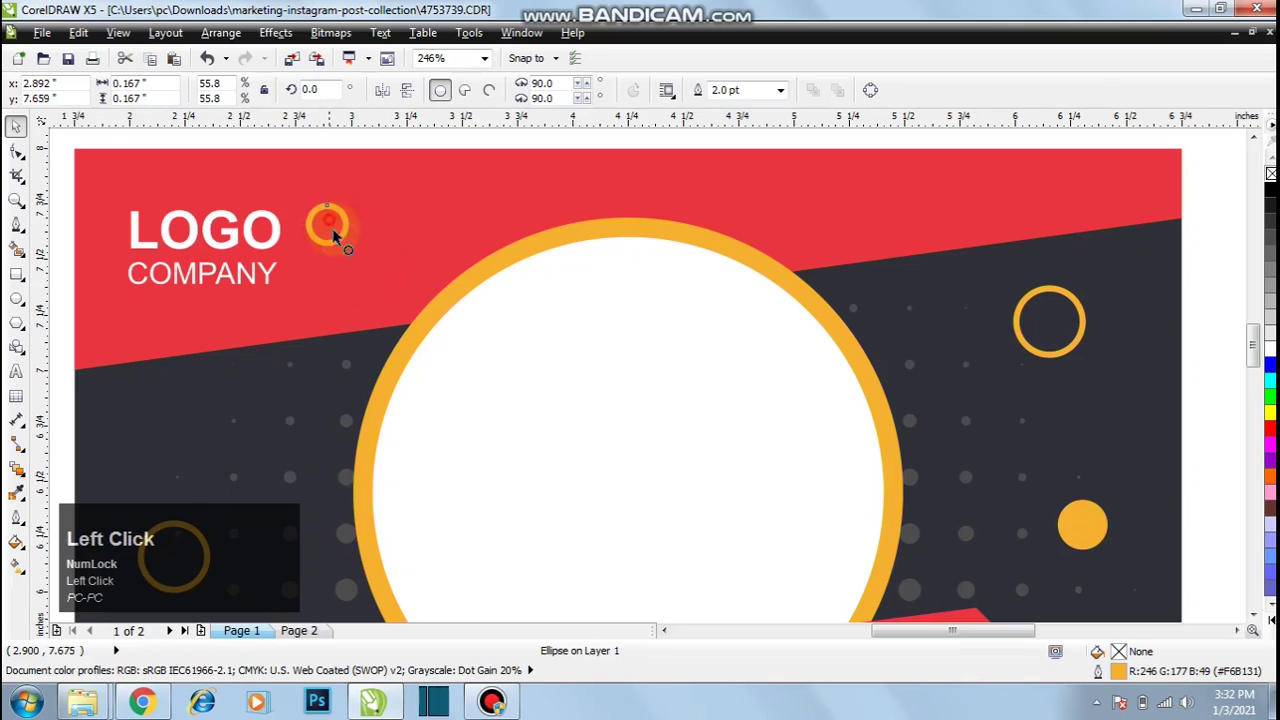
# - Give the small ring beside LOGO a 1 pt white outline and shrink it to about 0.115 inch
pyautogui.click(781, 90)
pyautogui.click(728, 156)
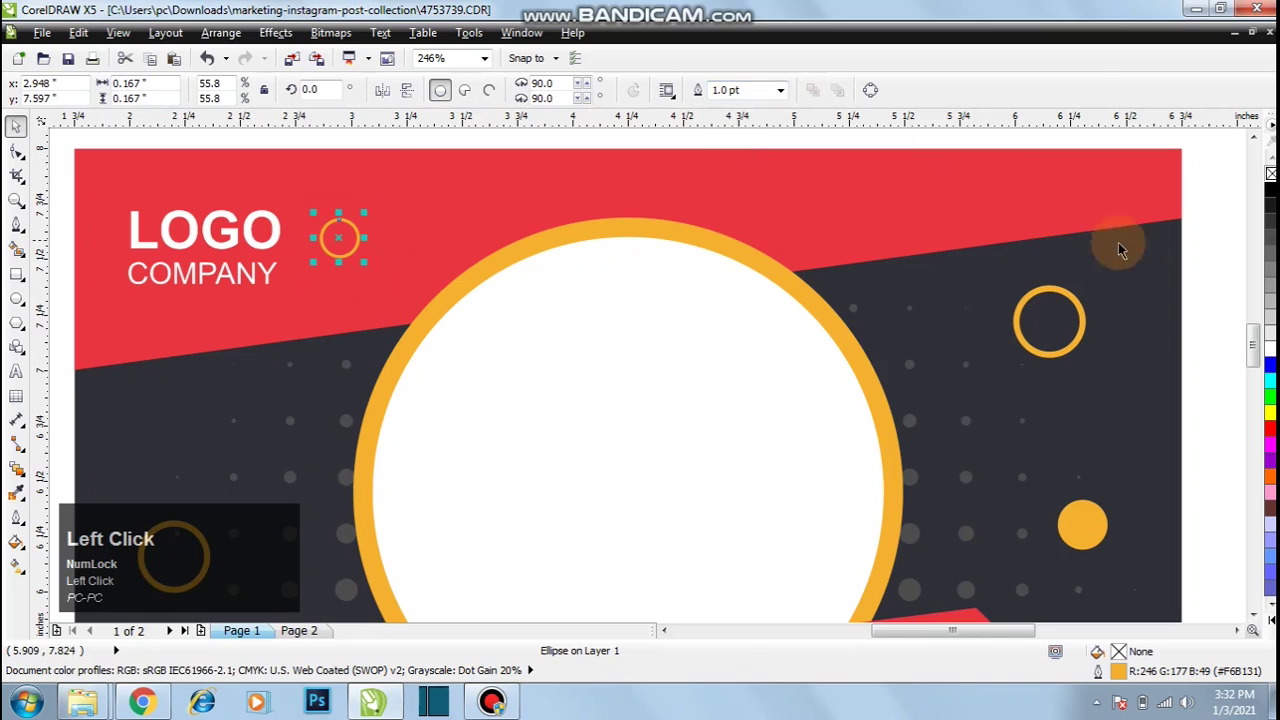
pyautogui.rightClick(1268, 350)
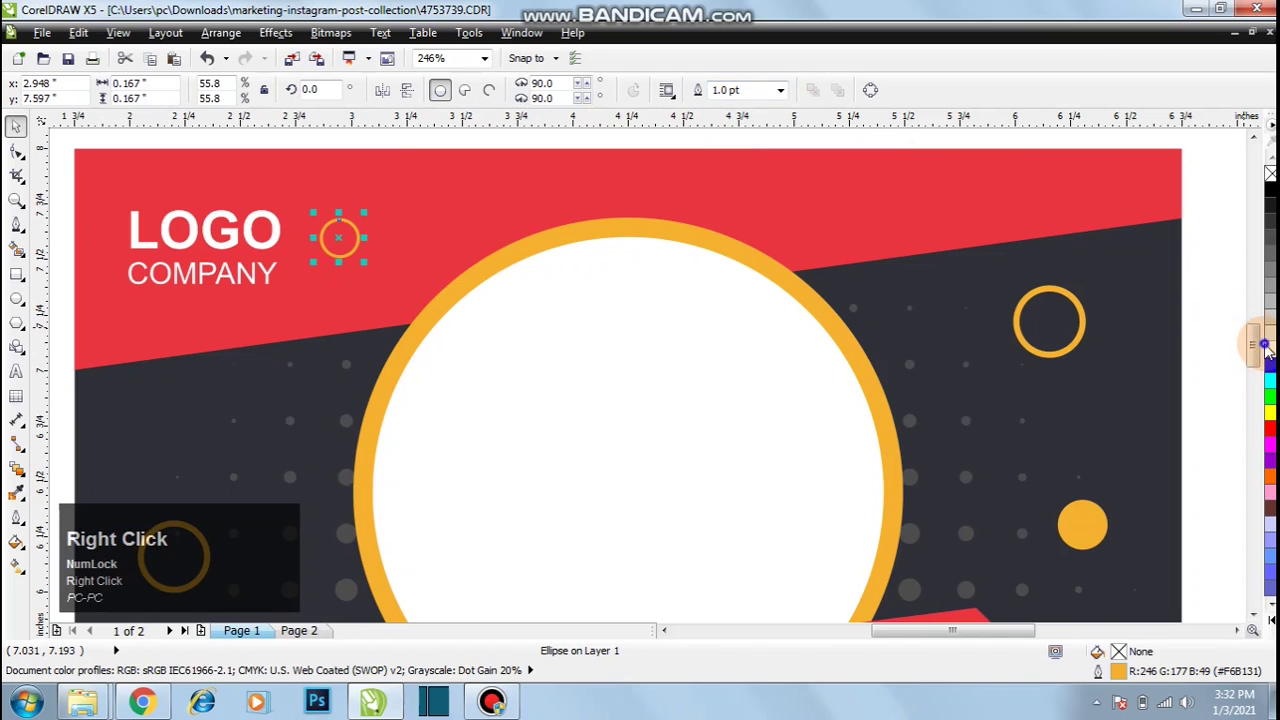
pyautogui.moveTo(364, 262); pyautogui.dragTo(354, 250)
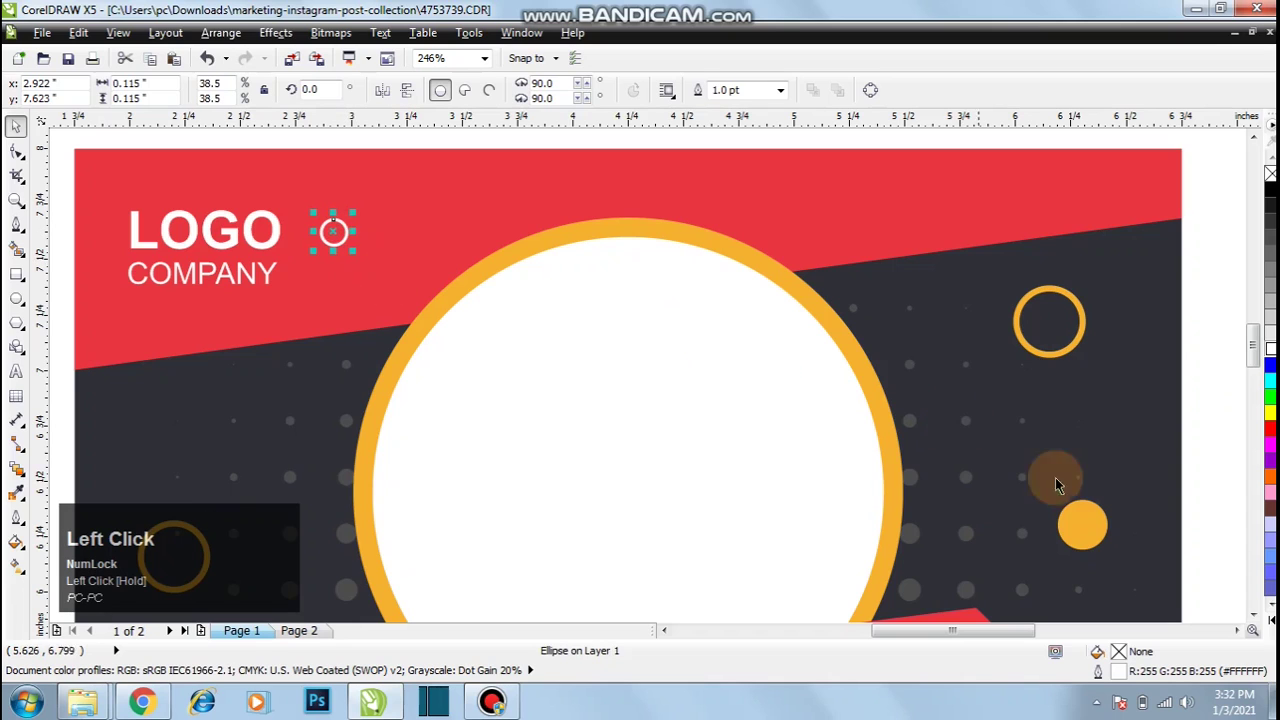
# - Copy the right orange dot over the small white ring, shrink it to about 0.135 inch and position it at about X 2.979, Y 7.577 inches
pyautogui.click(1102, 532)
pyautogui.moveTo(1080, 523); pyautogui.dragTo(354, 249)
pyautogui.rightClick(354, 249)
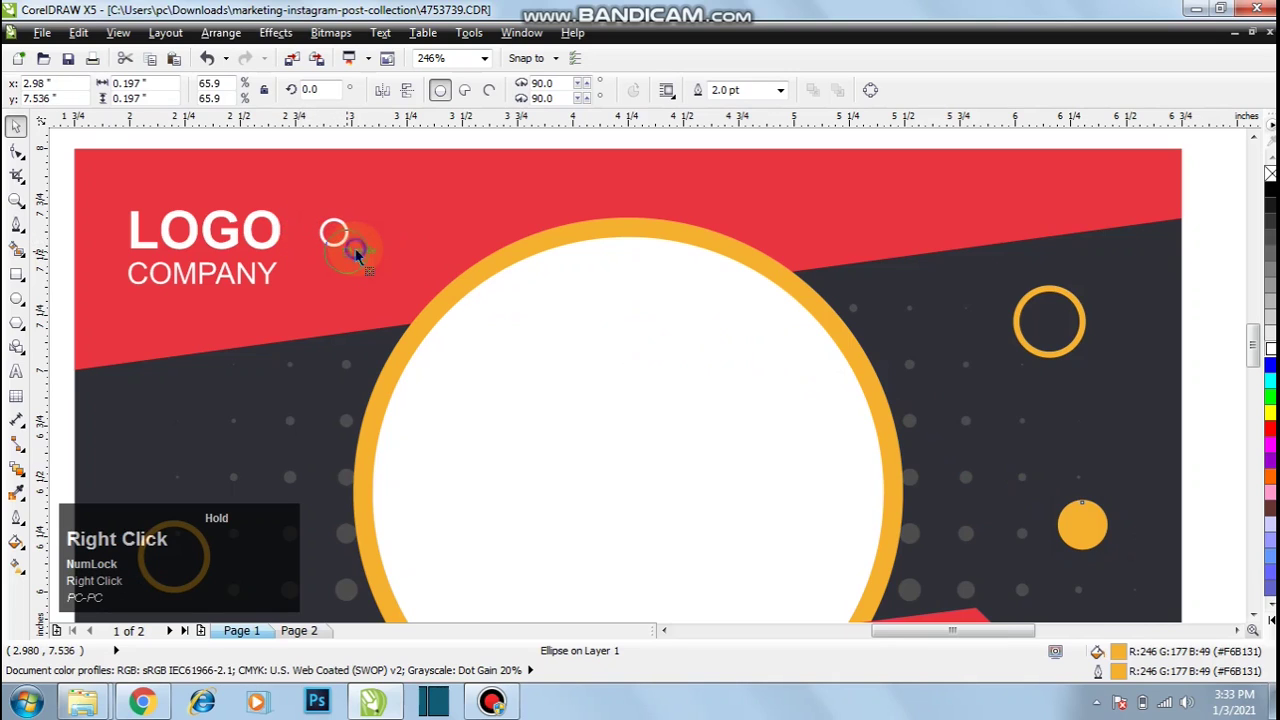
pyautogui.press('Right')
pyautogui.moveTo(385, 282); pyautogui.dragTo(372, 268)
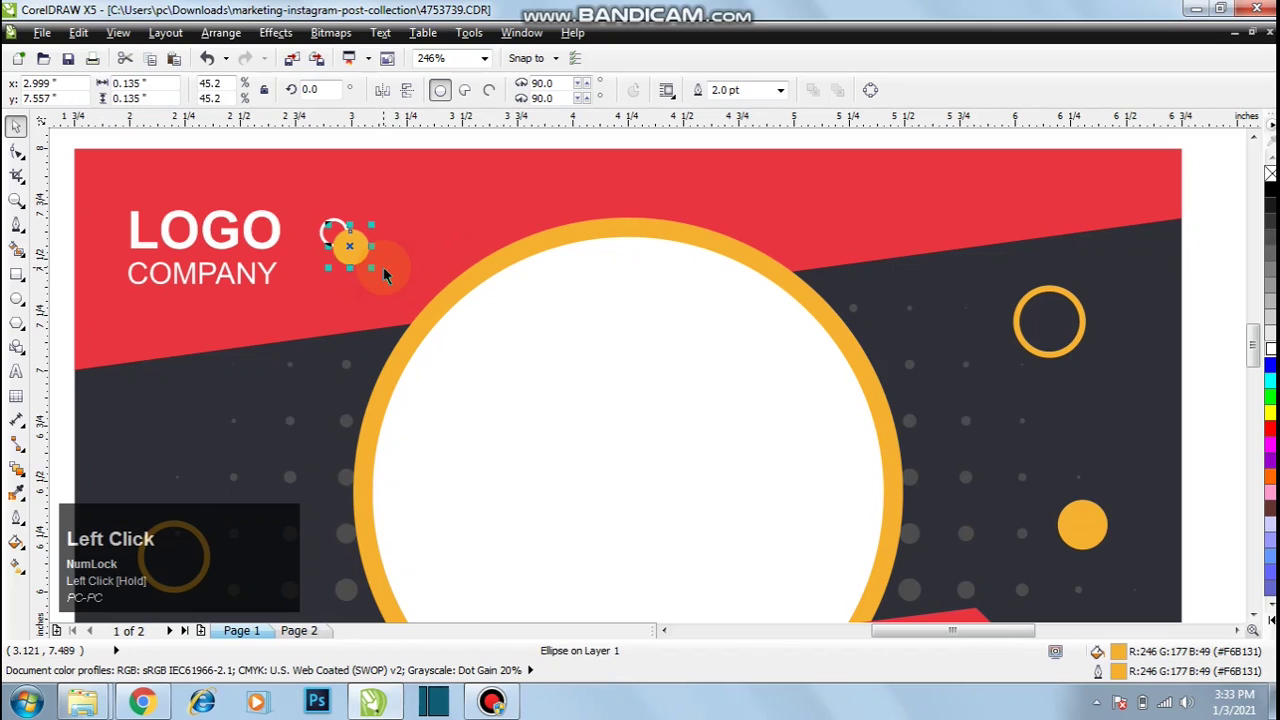
pyautogui.press('Up')
pyautogui.press('Left')
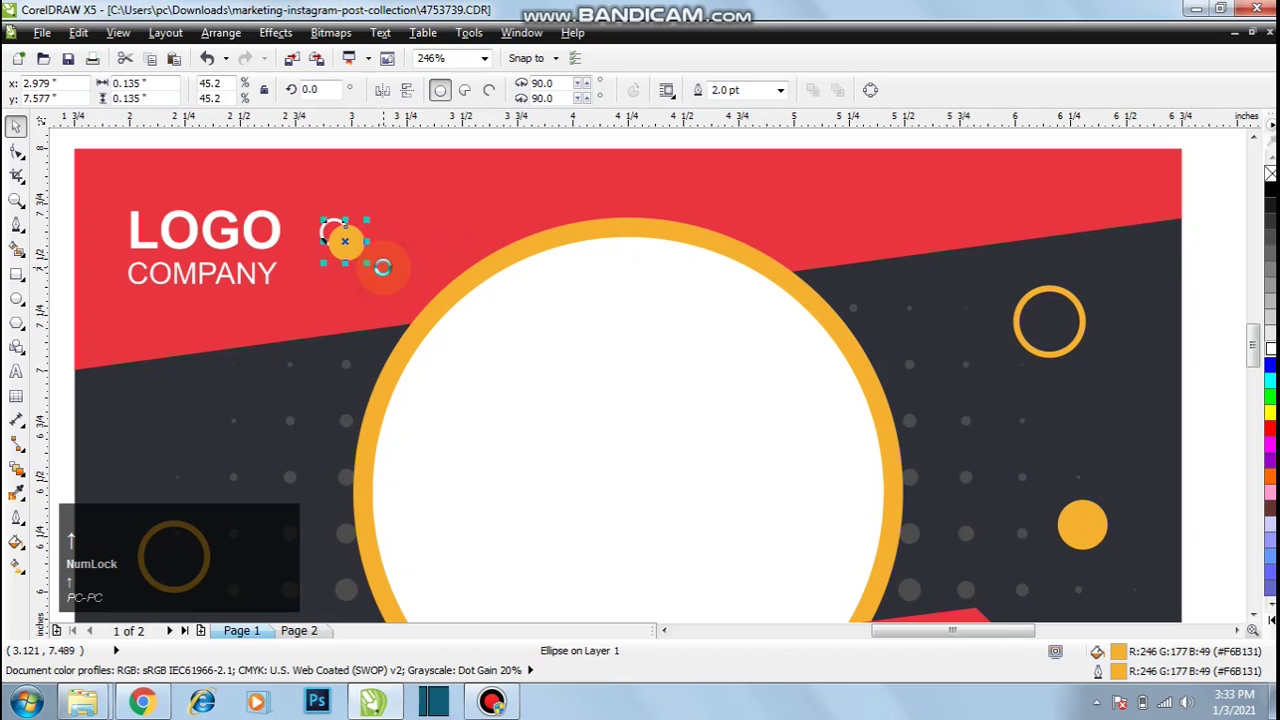
# - Arrange the white ring and orange dot side by side with a slight overlap, and move the pair to about X 3.115, Y 7.455 inches
pyautogui.moveTo(286, 131); pyautogui.dragTo(406, 286)
pyautogui.moveTo(341, 226); pyautogui.dragTo(351, 251)
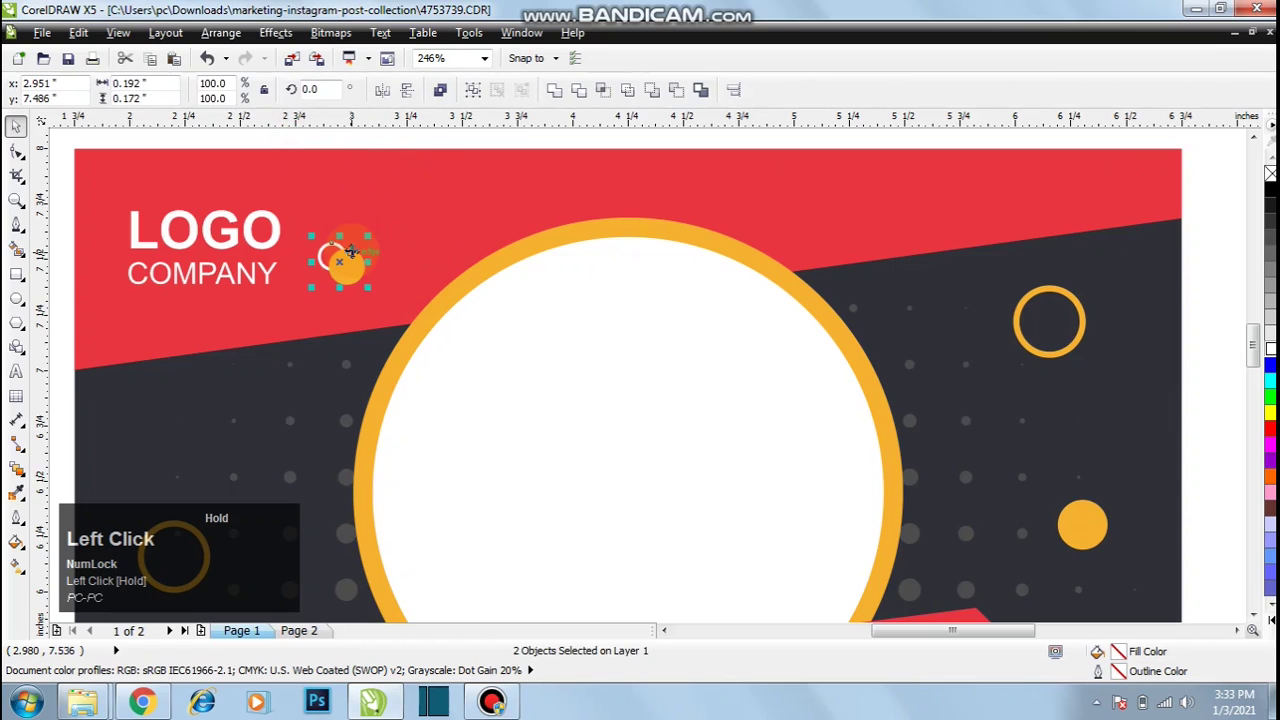
pyautogui.click(346, 139)
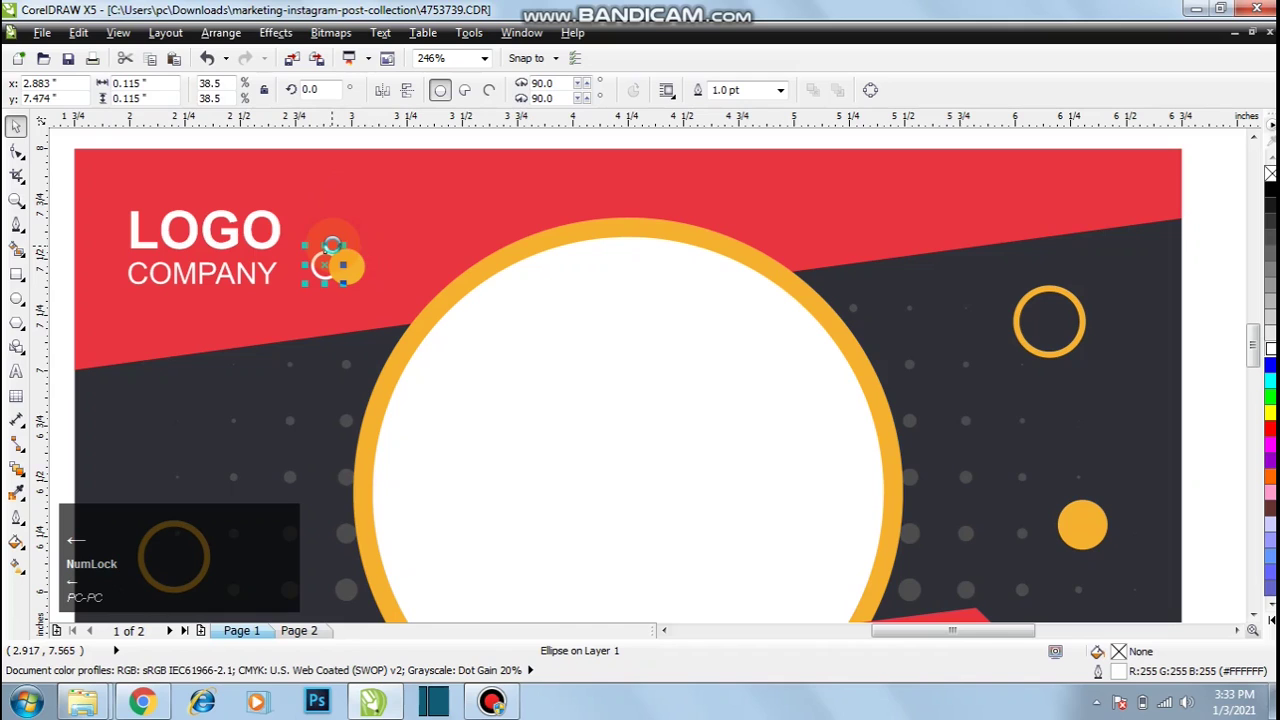
pyautogui.keyDown('shift'); pyautogui.click(364, 266); pyautogui.keyUp('shift')
pyautogui.moveTo(342, 265); pyautogui.dragTo(375, 267)
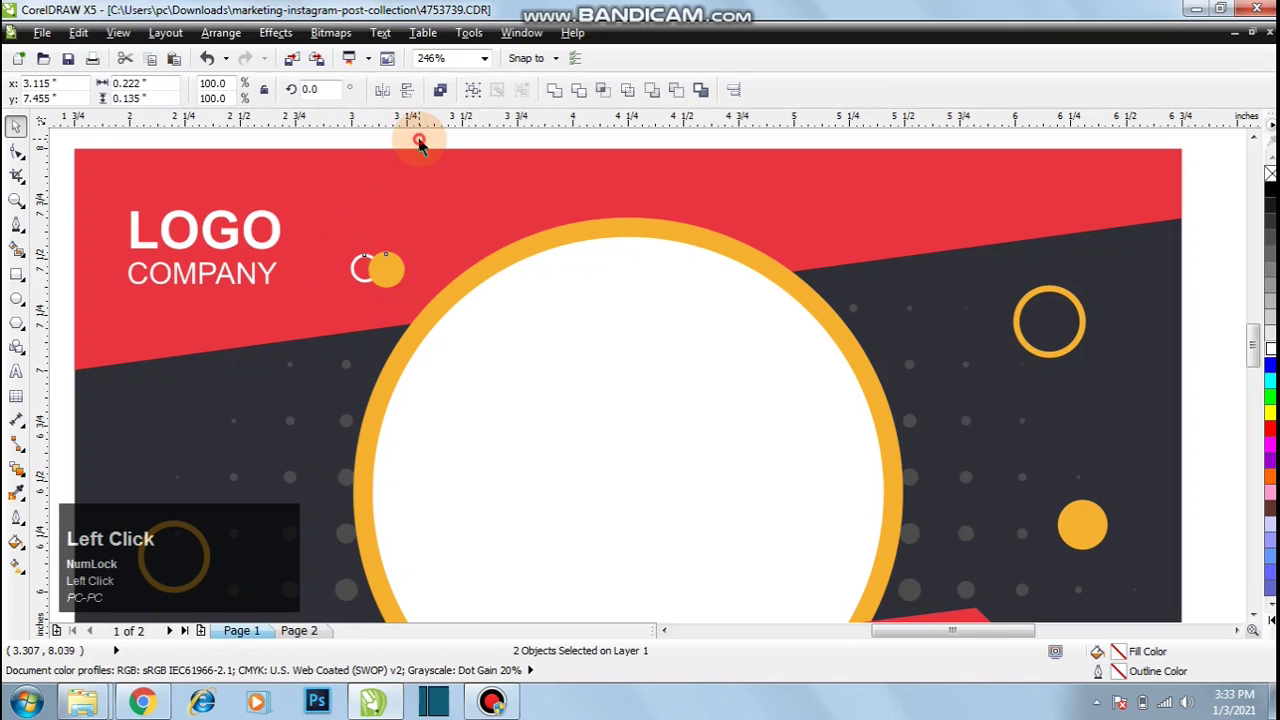
# - Draw a small closed triangle with the Pen tool in the blank area beside the post
pyautogui.press('z')
pyautogui.rightClick(223, 277)
pyautogui.press('F4')
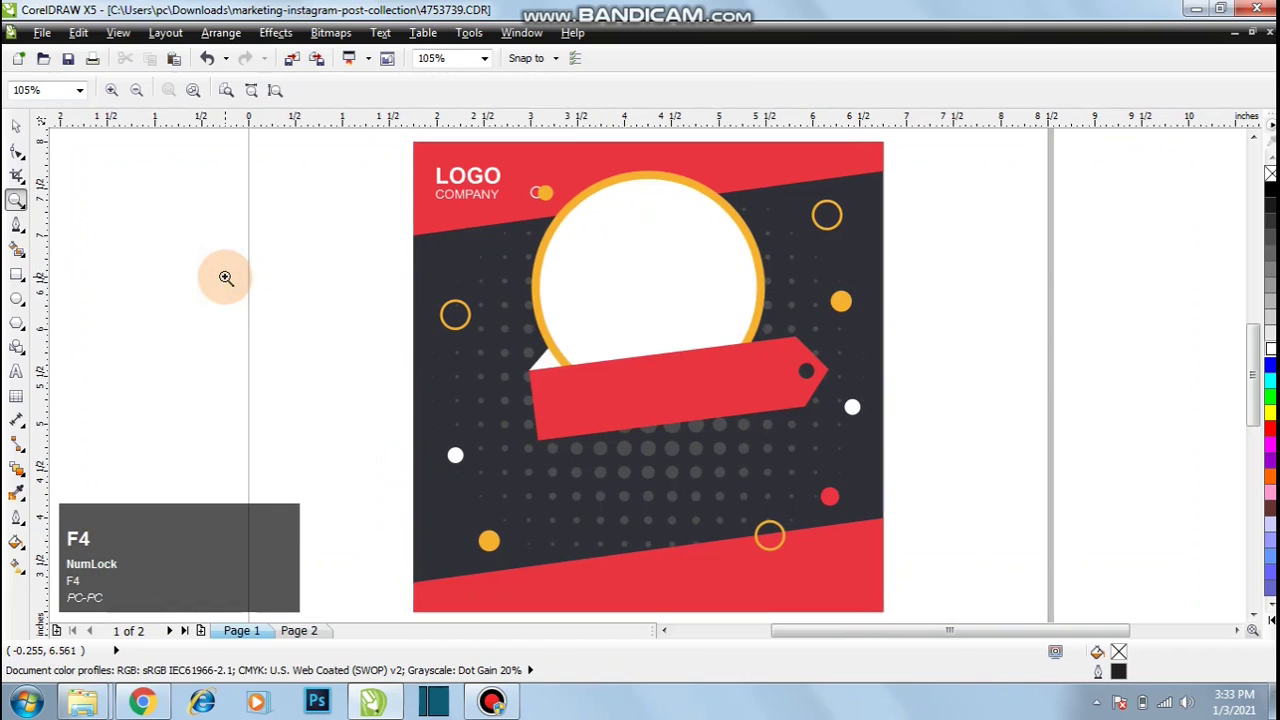
pyautogui.click(16, 125)
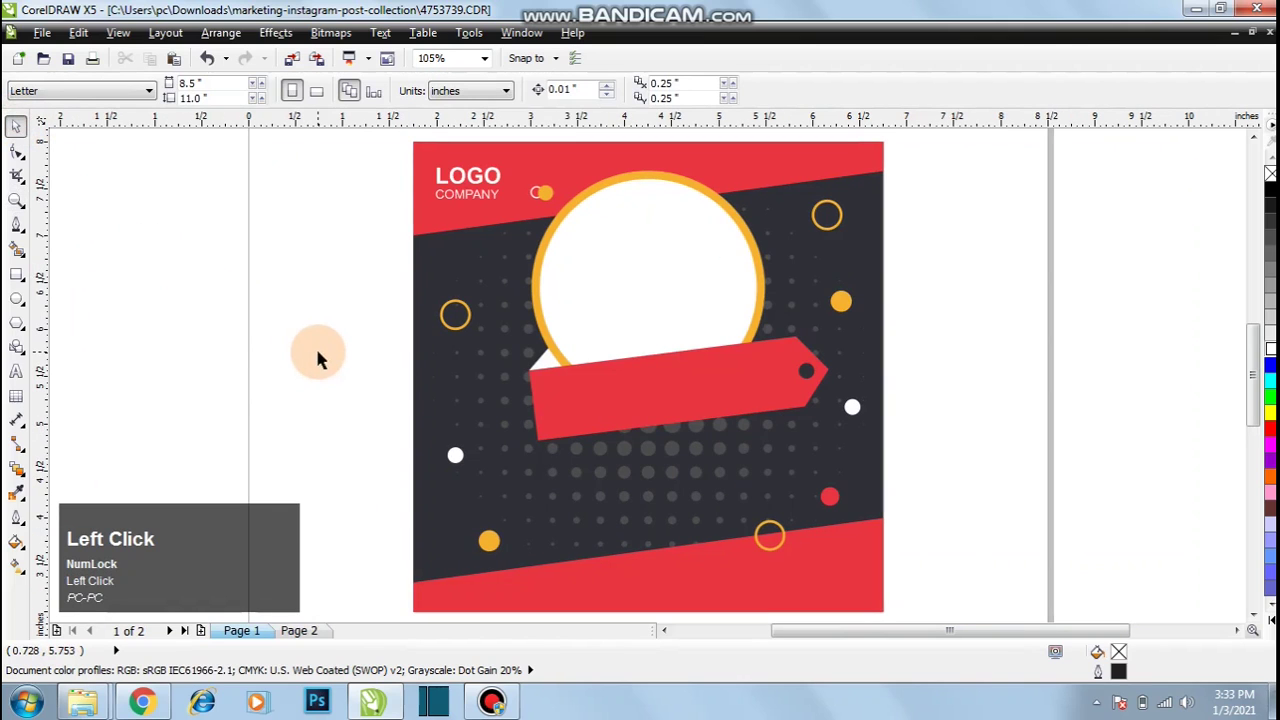
pyautogui.click(17, 225)
pyautogui.moveTo(293, 293); pyautogui.dragTo(296, 350)
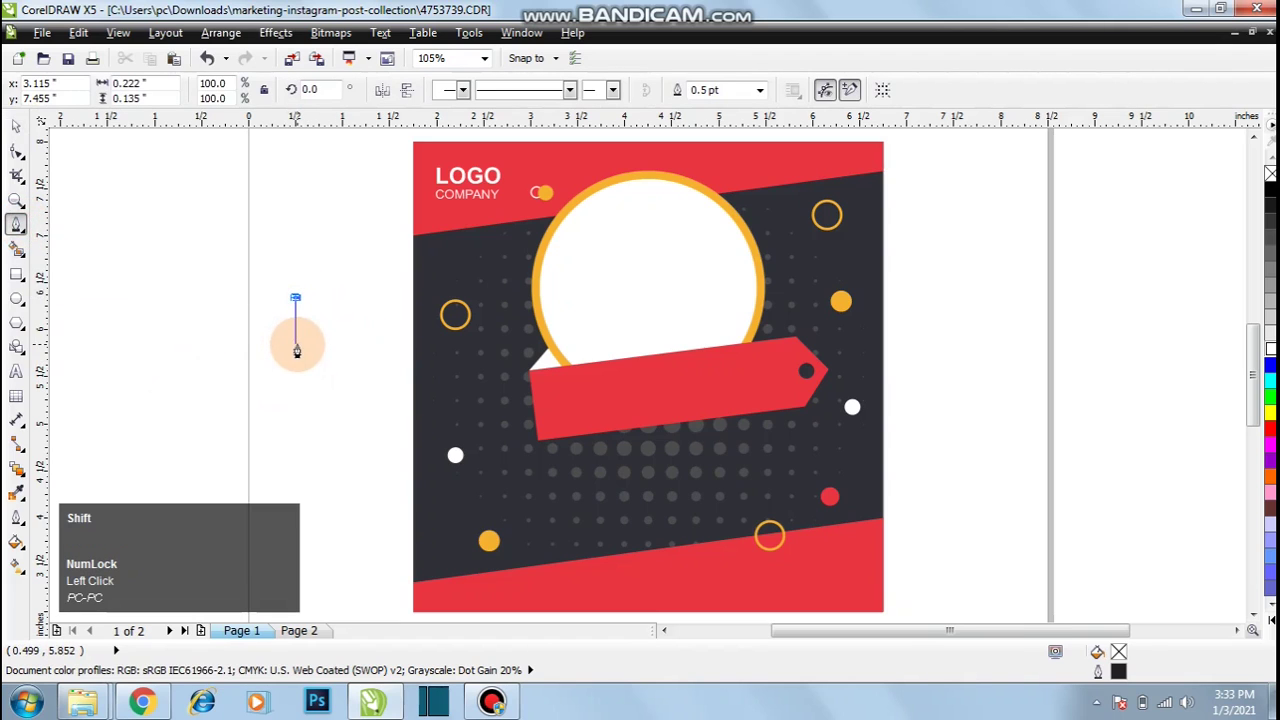
pyautogui.keyDown('shift'); pyautogui.click(296, 350); pyautogui.keyUp('shift')
pyautogui.click(294, 347)
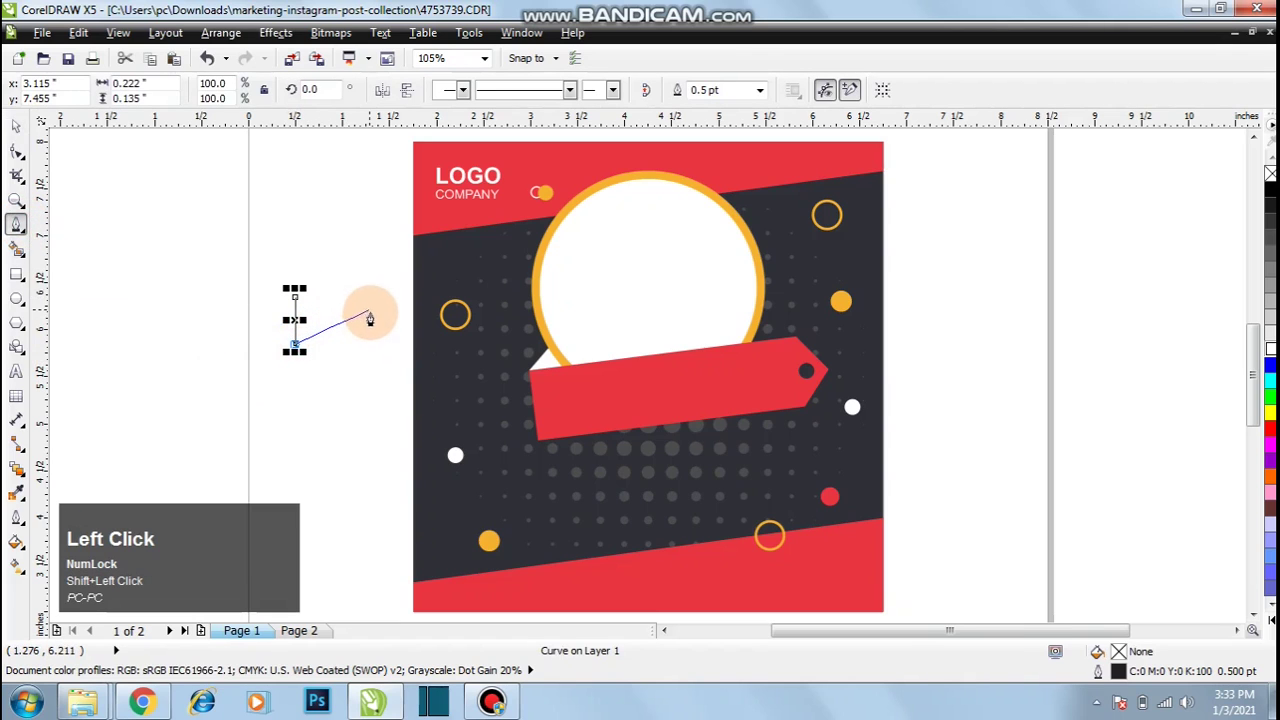
pyautogui.click(370, 318)
pyautogui.click(296, 295)
# - Place the triangle over the red banner's left end at about 0.481 by 0.3 inch, with white fill and no outline
pyautogui.click(17, 125)
pyautogui.moveTo(376, 350); pyautogui.dragTo(527, 377)
pyautogui.click(1270, 348)
pyautogui.rightClick(1268, 175)
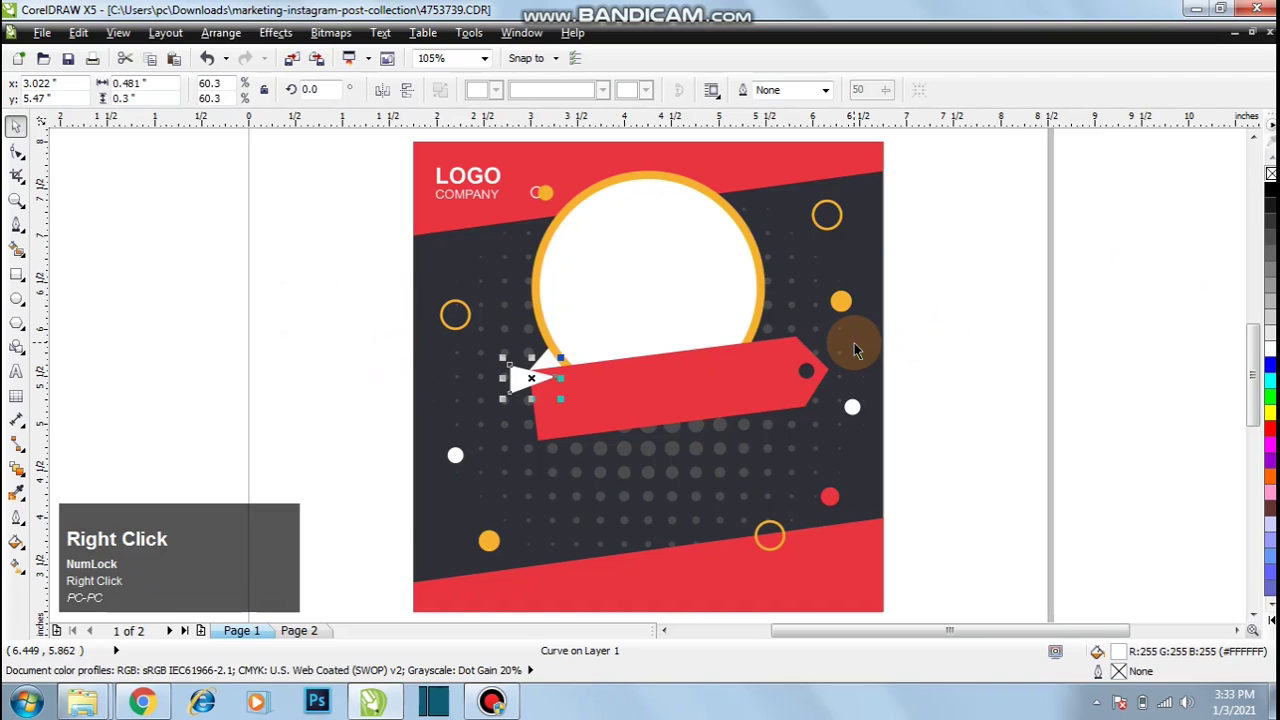
pyautogui.press('Down')
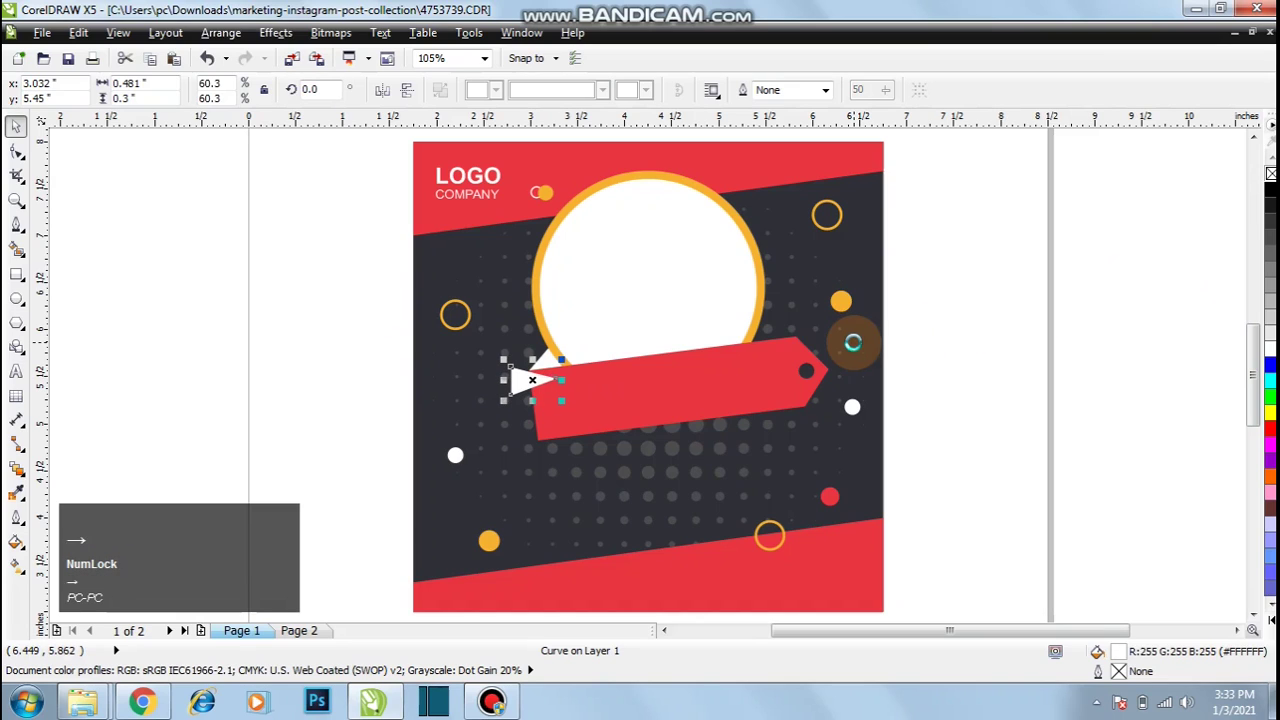
pyautogui.click(972, 396)
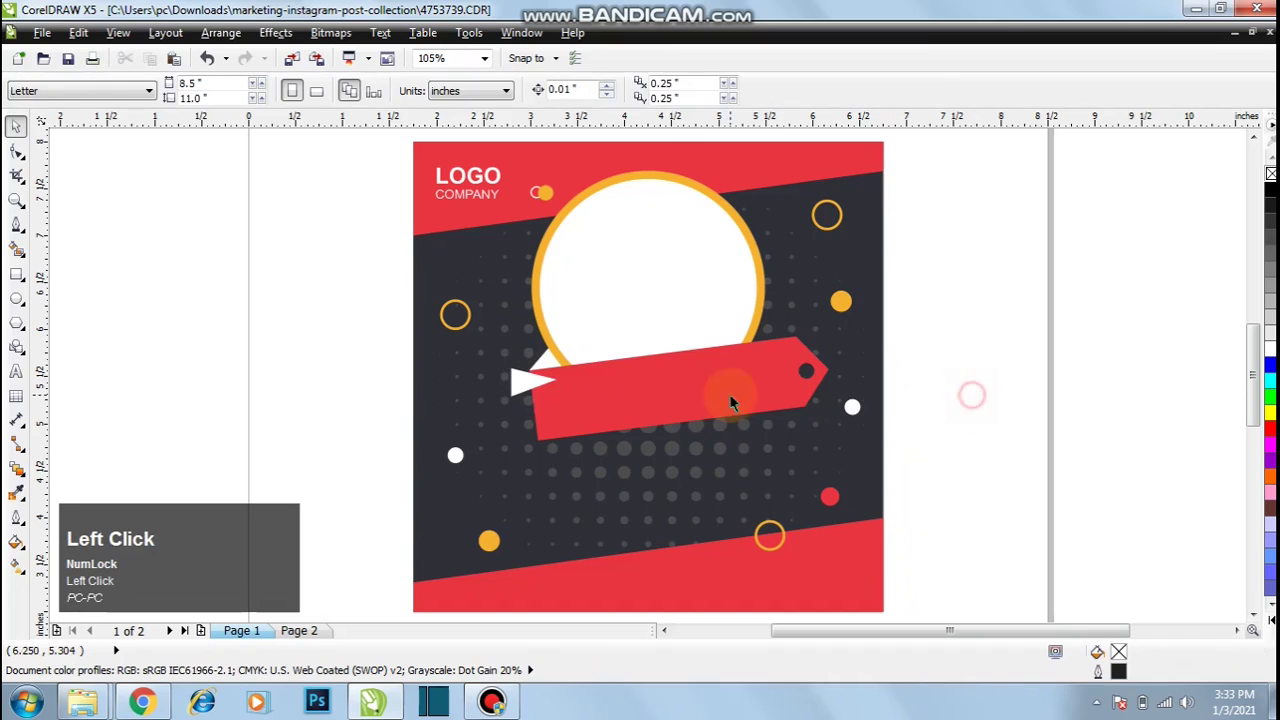
# - Copy the white triangle to the banner's right end and mirror the copy horizontally
pyautogui.moveTo(520, 378); pyautogui.dragTo(776, 349)
pyautogui.rightClick(776, 349)
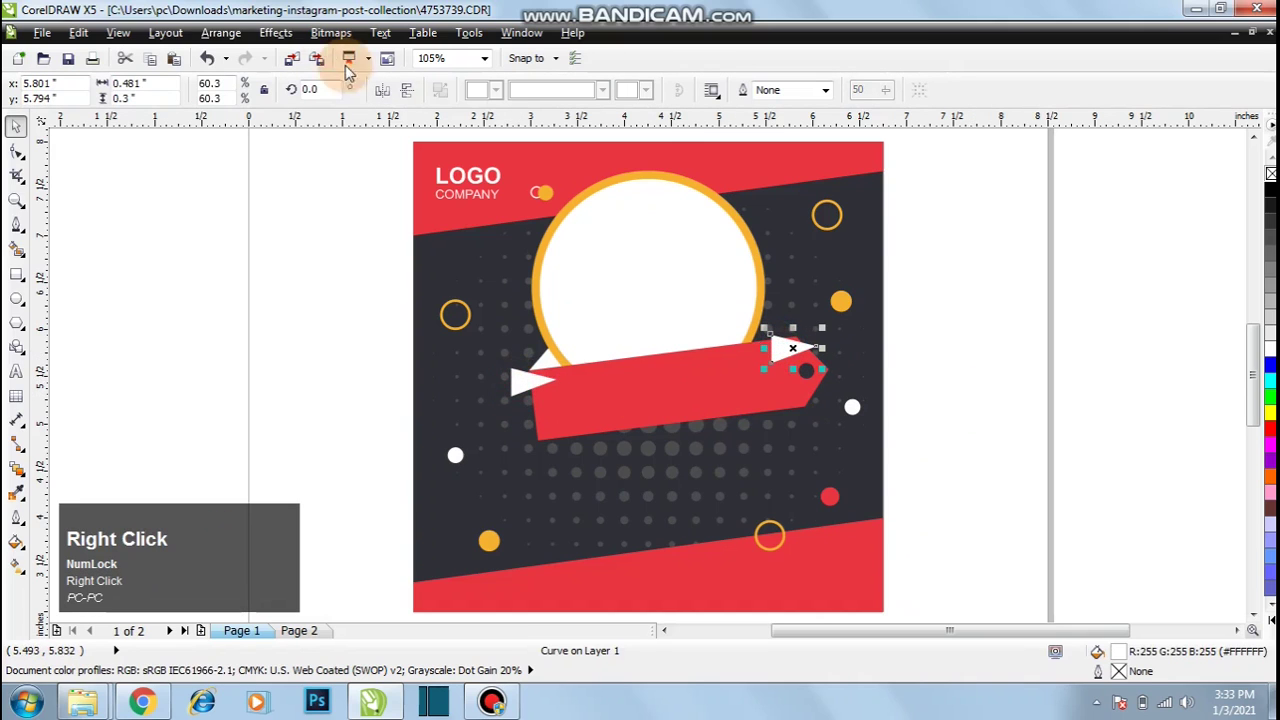
pyautogui.click(378, 90)
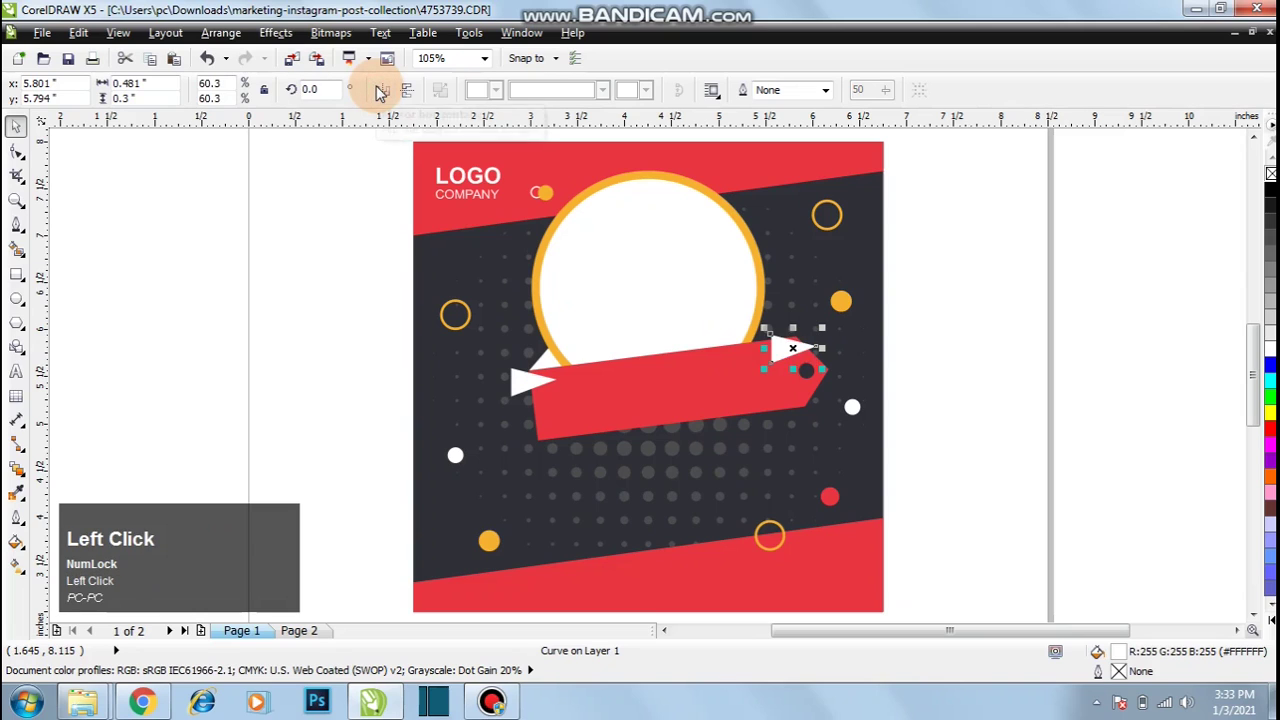
pyautogui.click(379, 91)
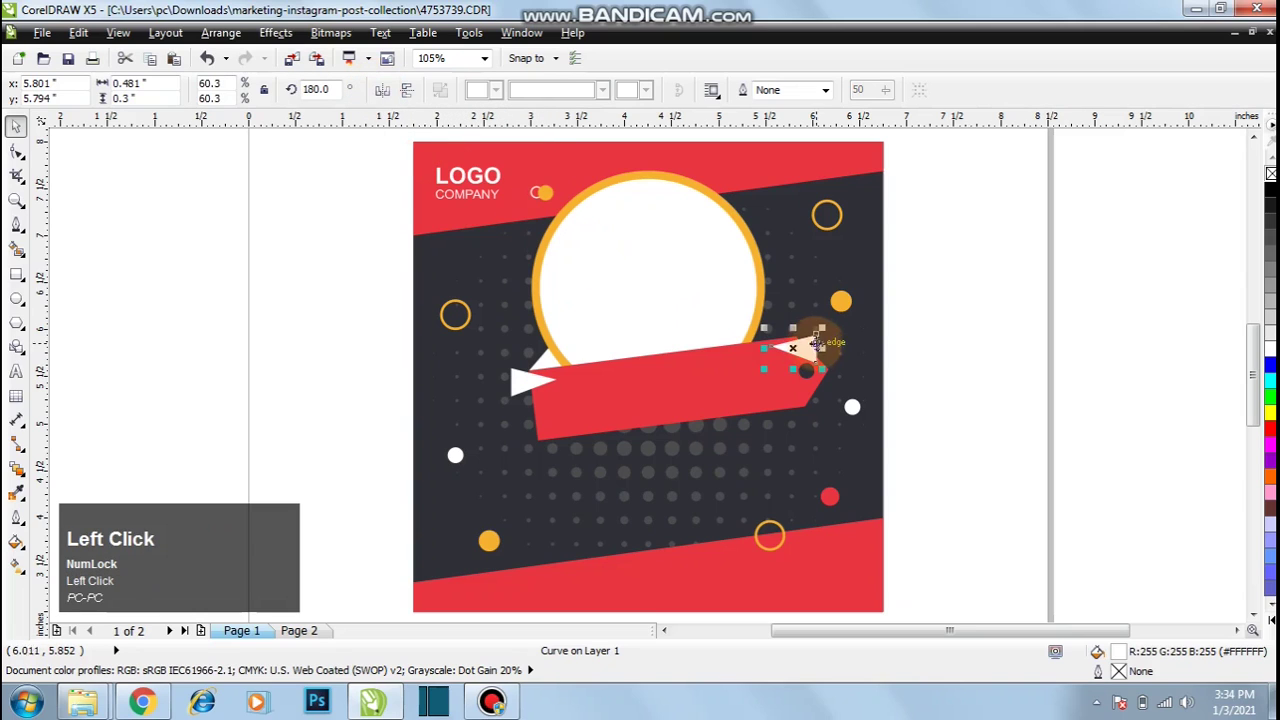
# - Rotate the copied triangle to about 224.5 degrees and move it above the banner's right end, at about X 5.748, Y 5.986 inches
pyautogui.click(825, 357)
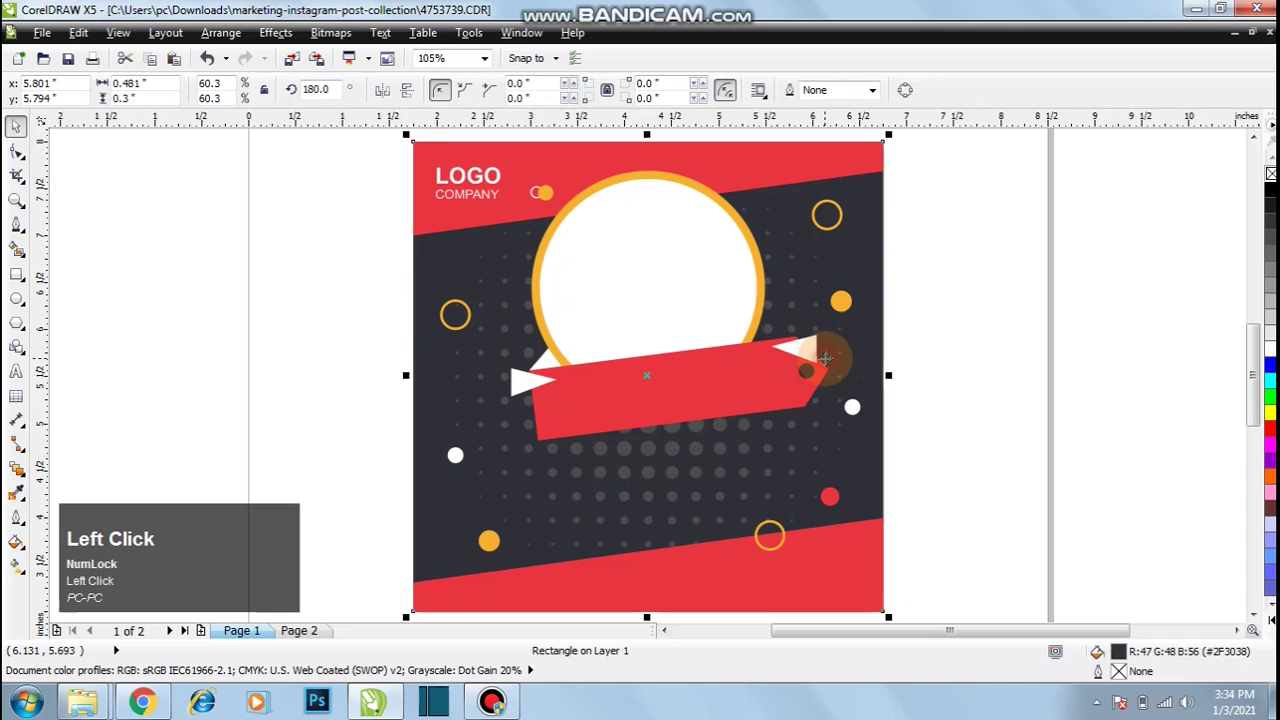
pyautogui.click(815, 345)
pyautogui.moveTo(800, 345); pyautogui.dragTo(856, 318)
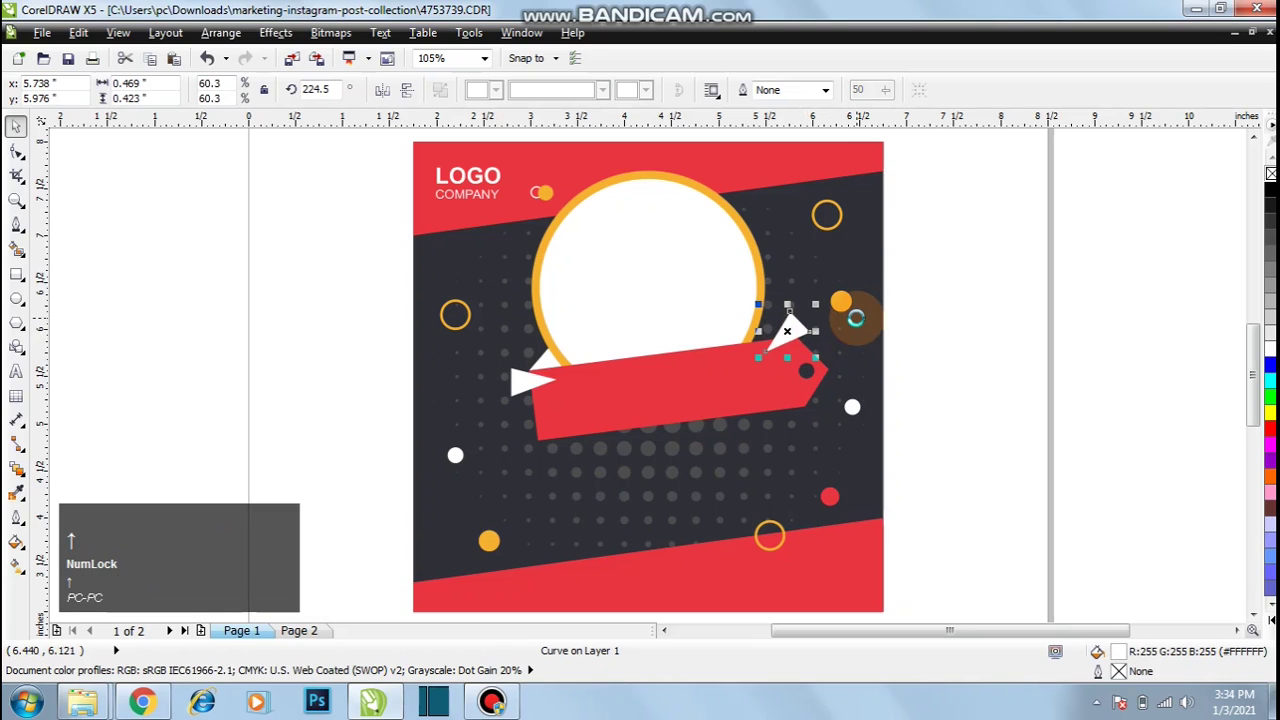
pyautogui.click(802, 348)
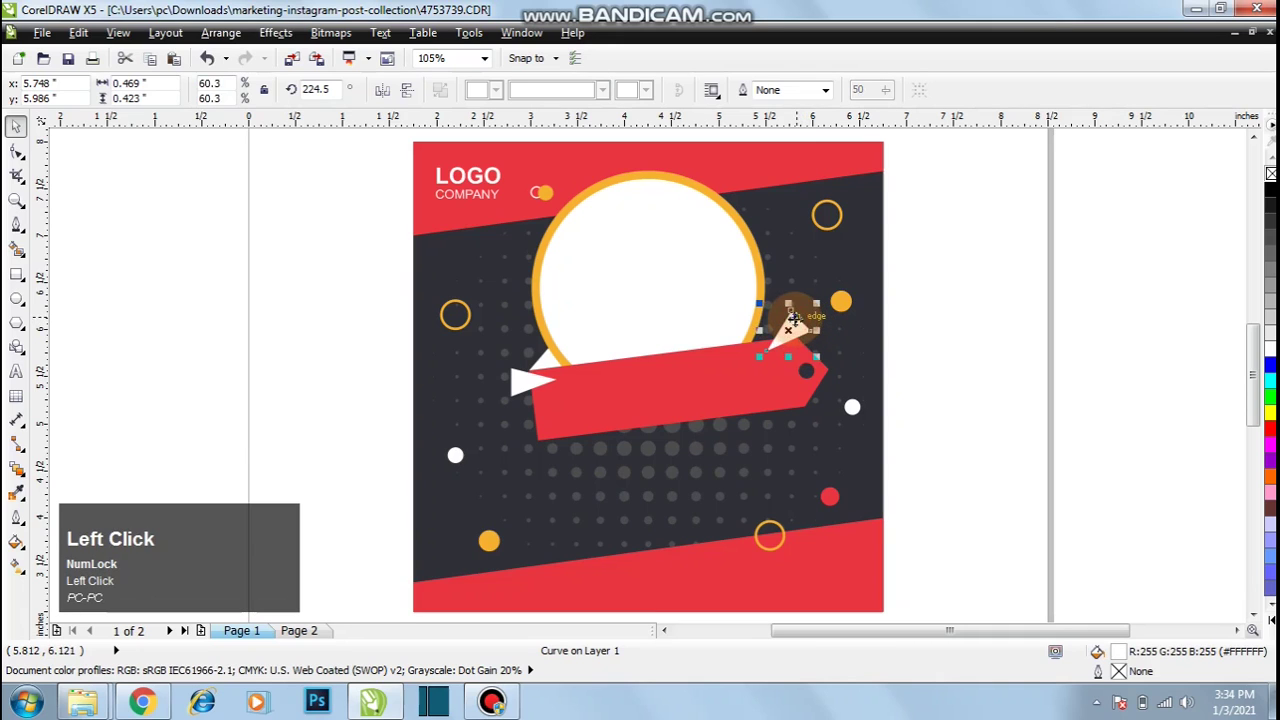
# - Copy the right triangle just below itself, rotate the copy to about 185.3 degrees and shrink it to about 0.248 by 0.15 inch
pyautogui.rightClick(797, 348)
pyautogui.moveTo(797, 349); pyautogui.dragTo(818, 362)
pyautogui.click(799, 357)
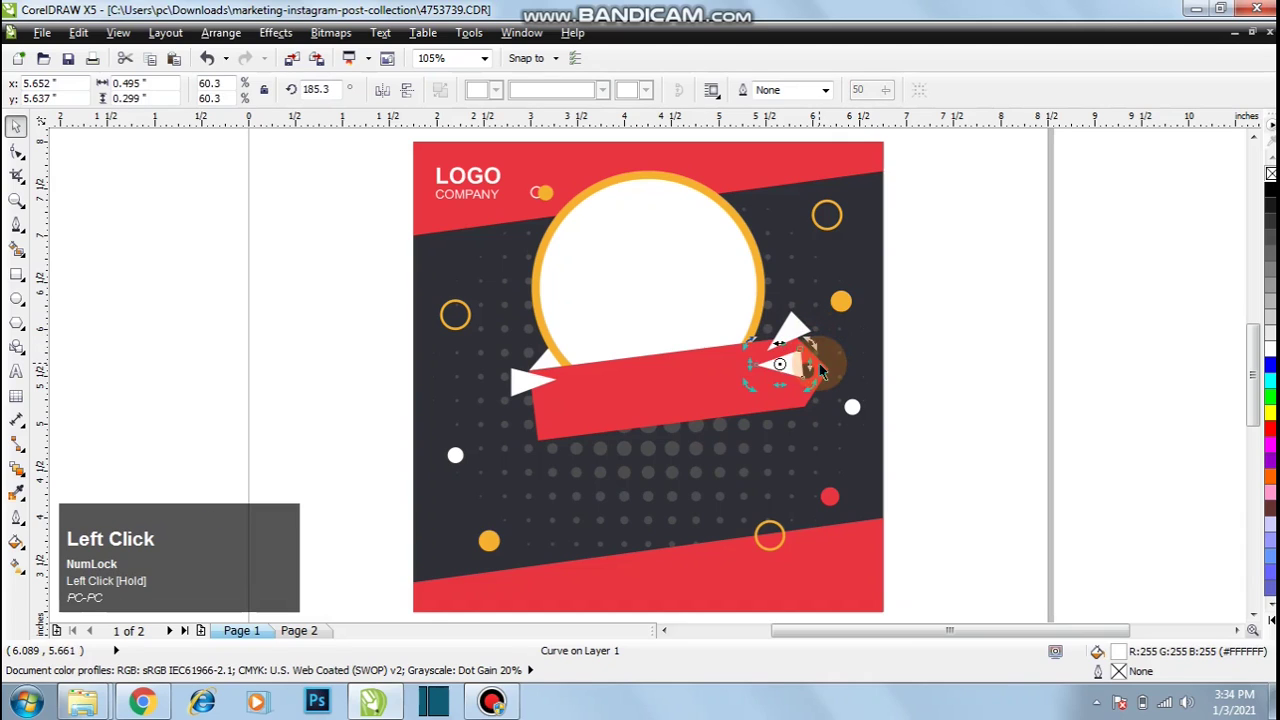
pyautogui.moveTo(788, 368); pyautogui.dragTo(790, 369)
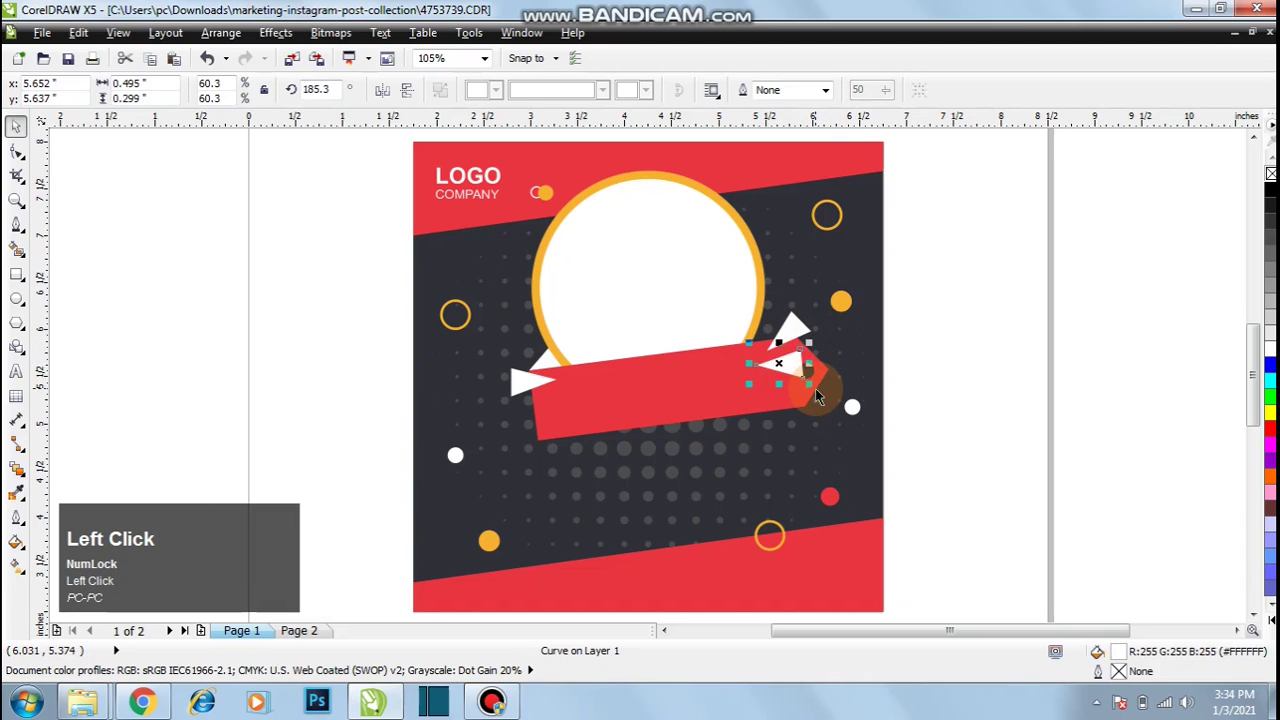
pyautogui.moveTo(808, 384)
pyautogui.mouseDown()
pyautogui.moveTo(791, 372)
pyautogui.moveTo(796, 382)
pyautogui.mouseUp()
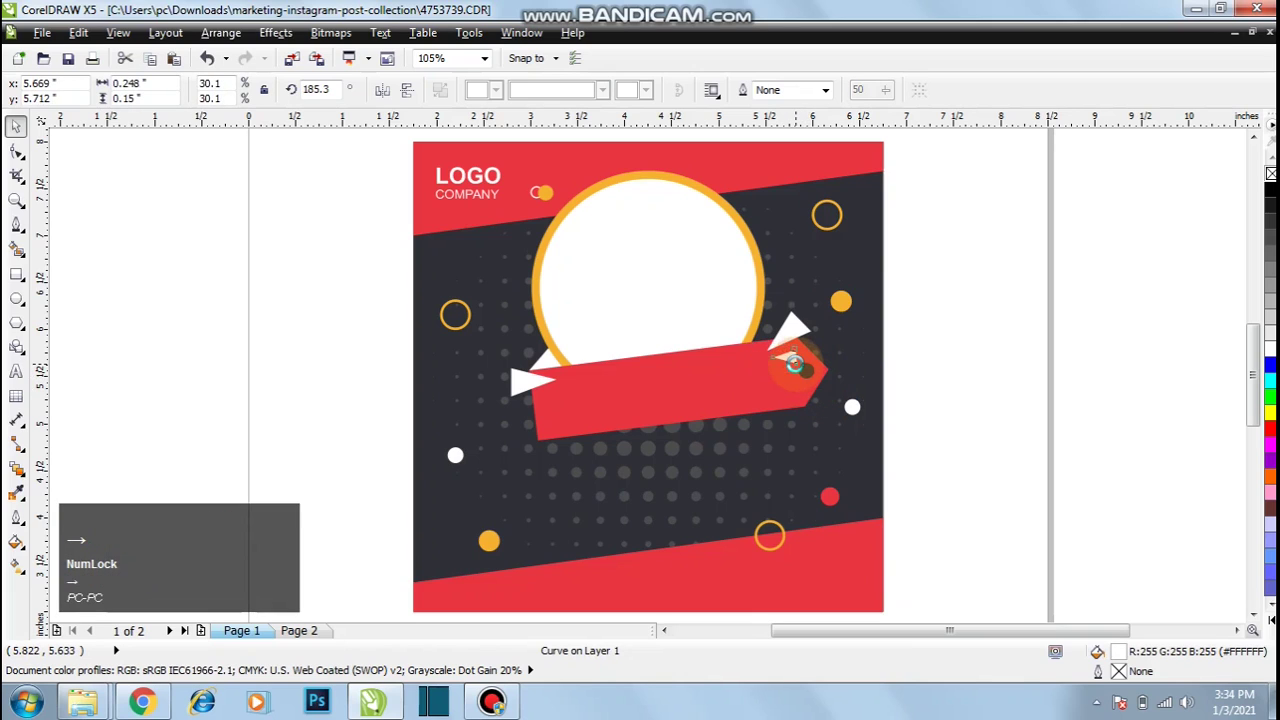
pyautogui.click(984, 334)
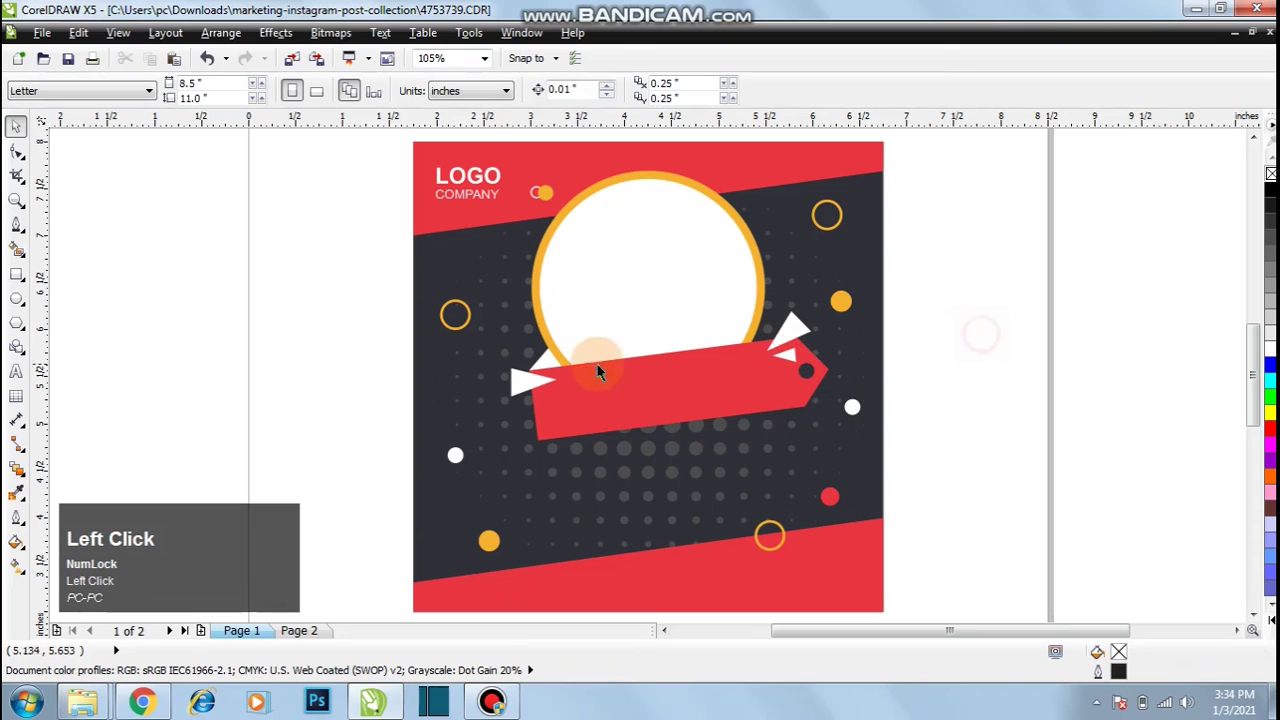
# - Fill the smallest triangle with orange #F6B131 sampled from the lower-left dot
pyautogui.click(20, 496)
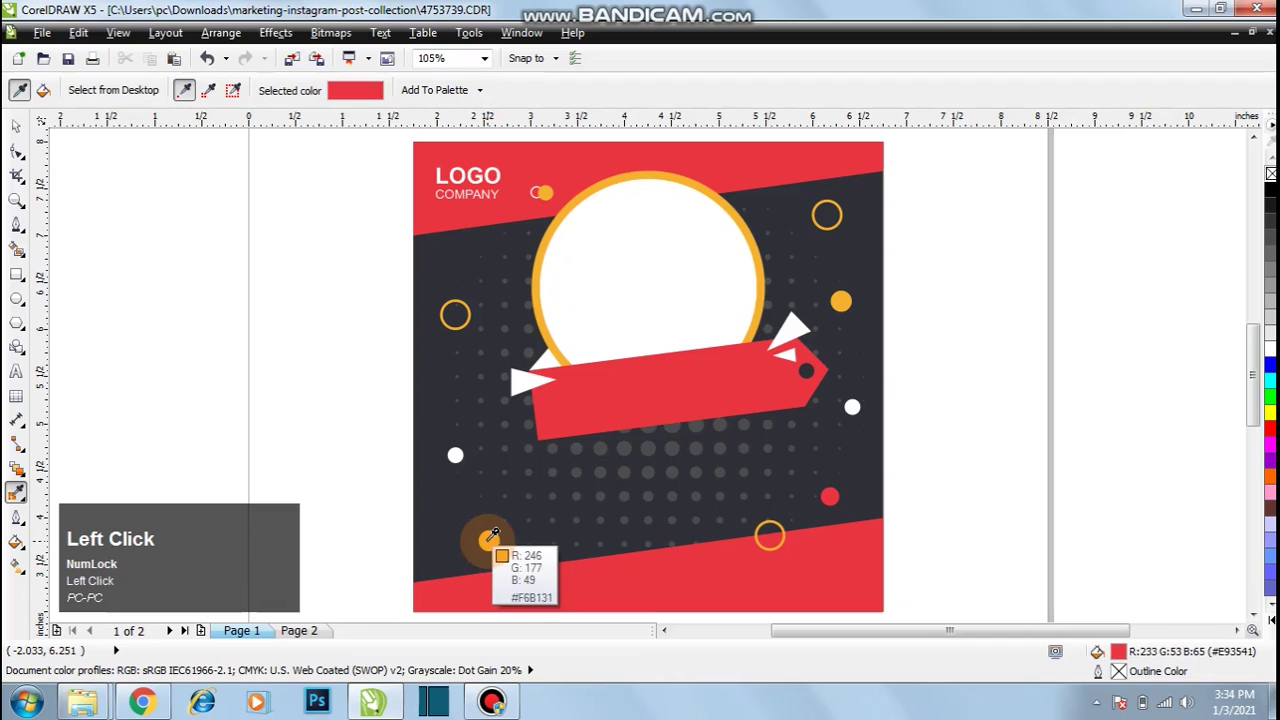
pyautogui.click(490, 538)
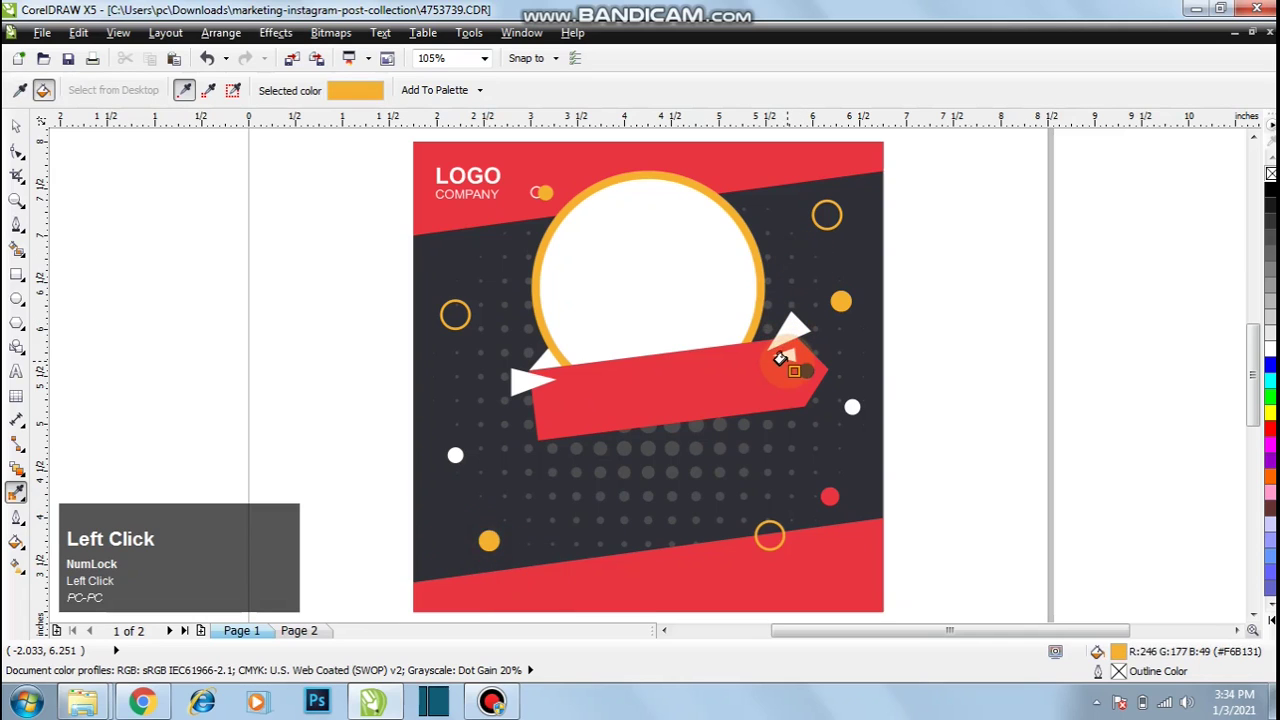
pyautogui.click(785, 360)
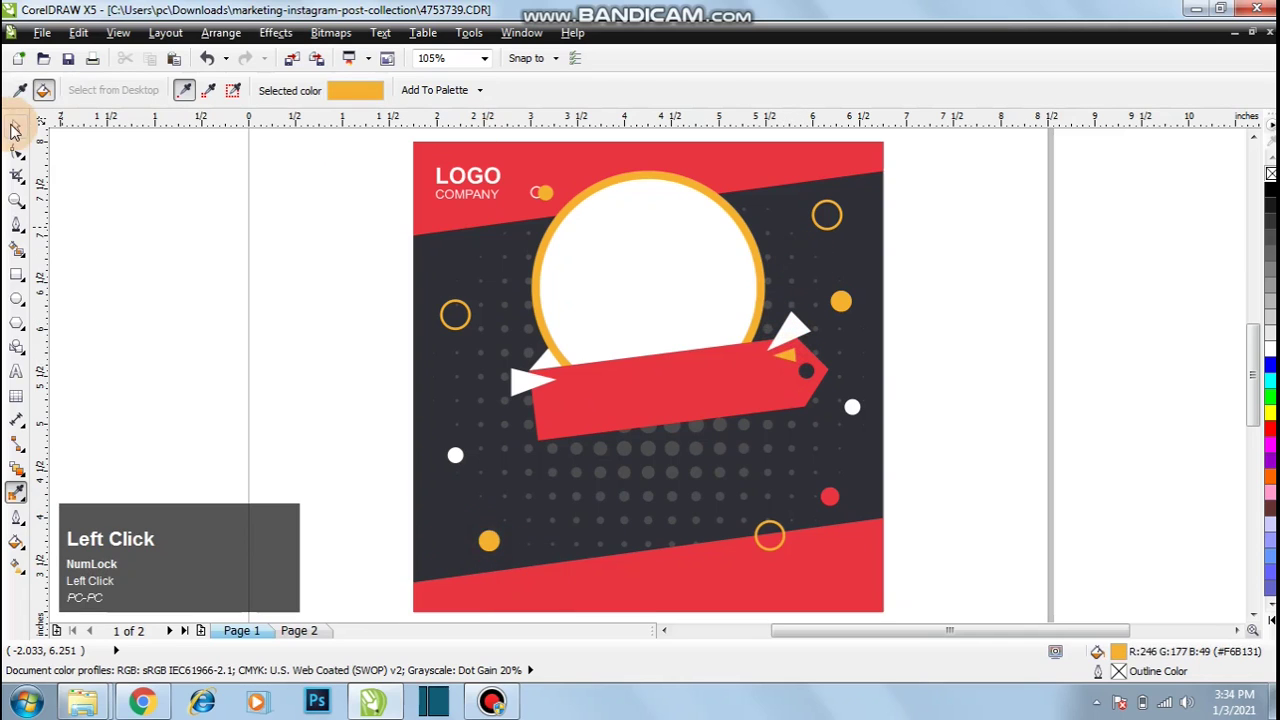
pyautogui.click(15, 130)
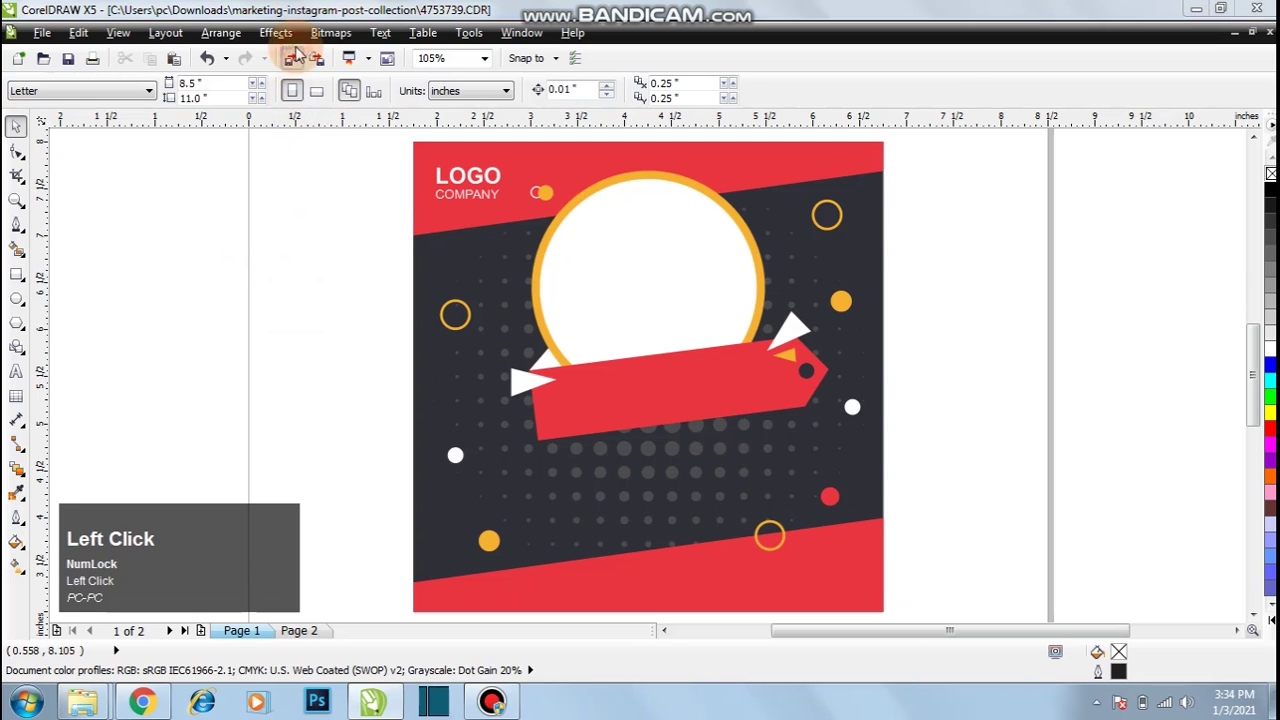
# - Import the JPEG of the woman working on a laptop from the Desktop and place it about 2.741 inches wide beside the post
pyautogui.click(293, 56)
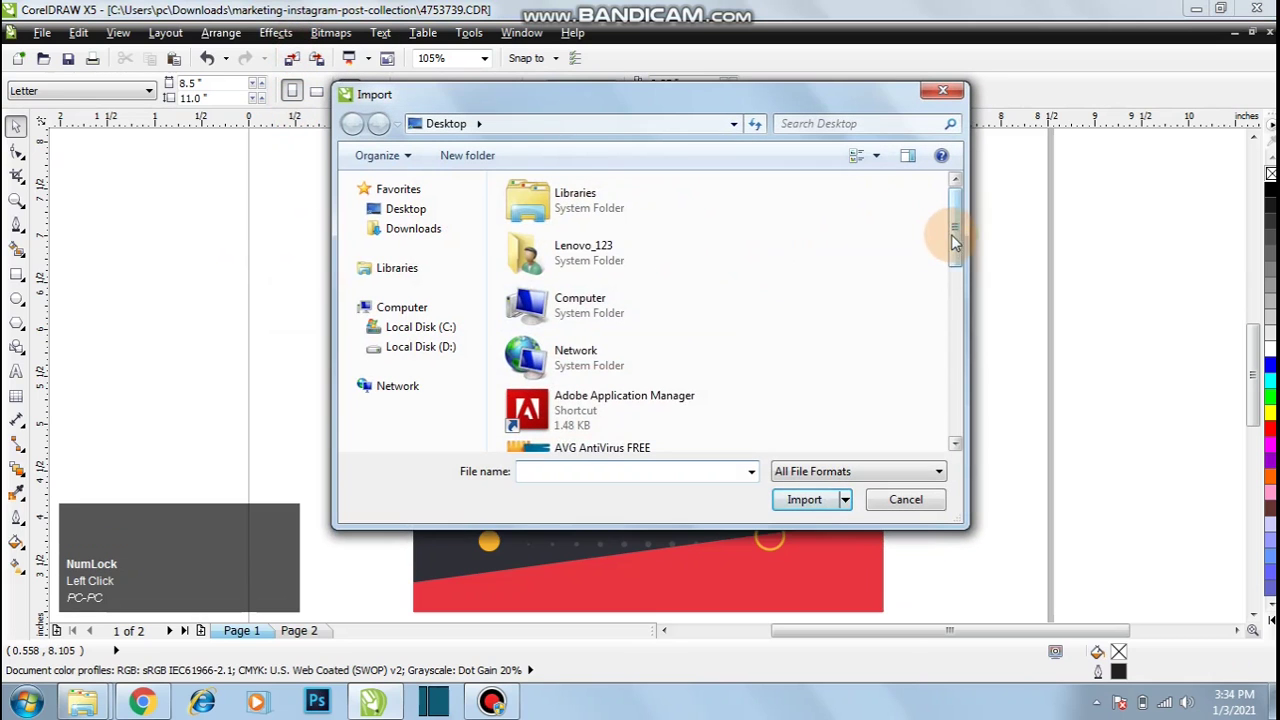
pyautogui.moveTo(953, 240); pyautogui.dragTo(943, 466)
pyautogui.click(650, 328)
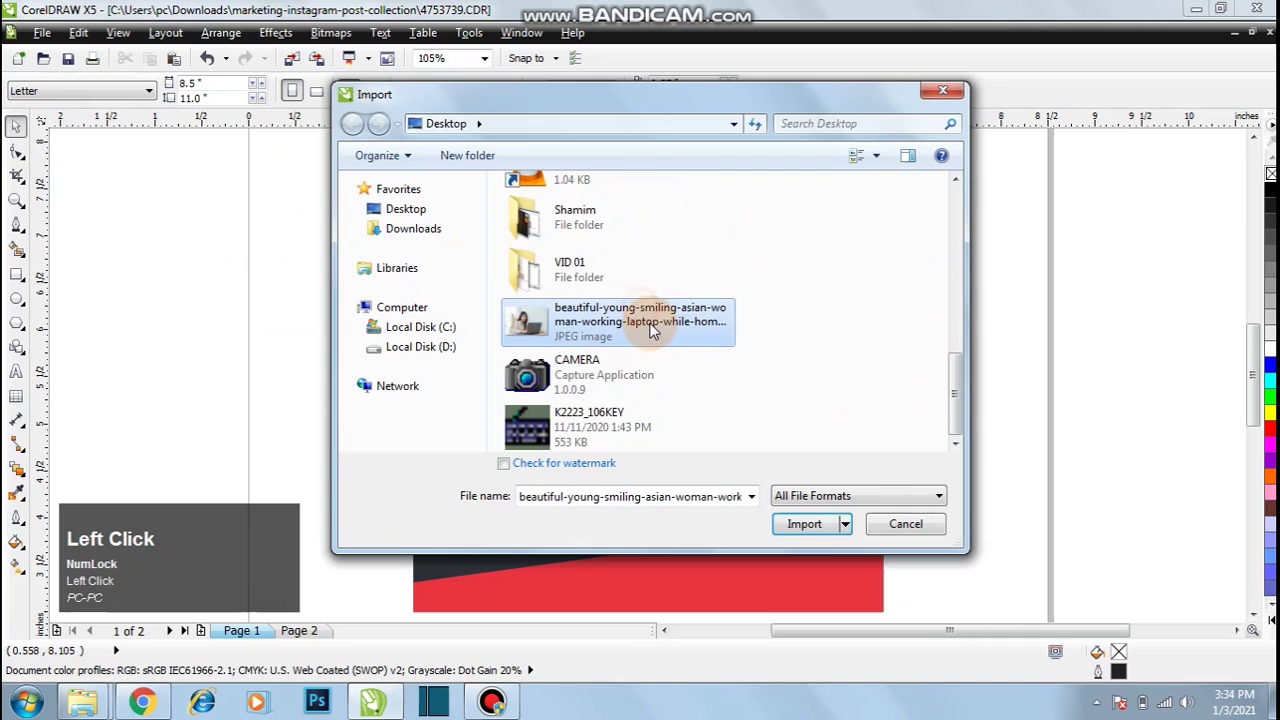
pyautogui.click(810, 523)
pyautogui.moveTo(178, 188); pyautogui.dragTo(446, 370)
# - PowerClip the imported photo inside the white circle
pyautogui.click(276, 33)
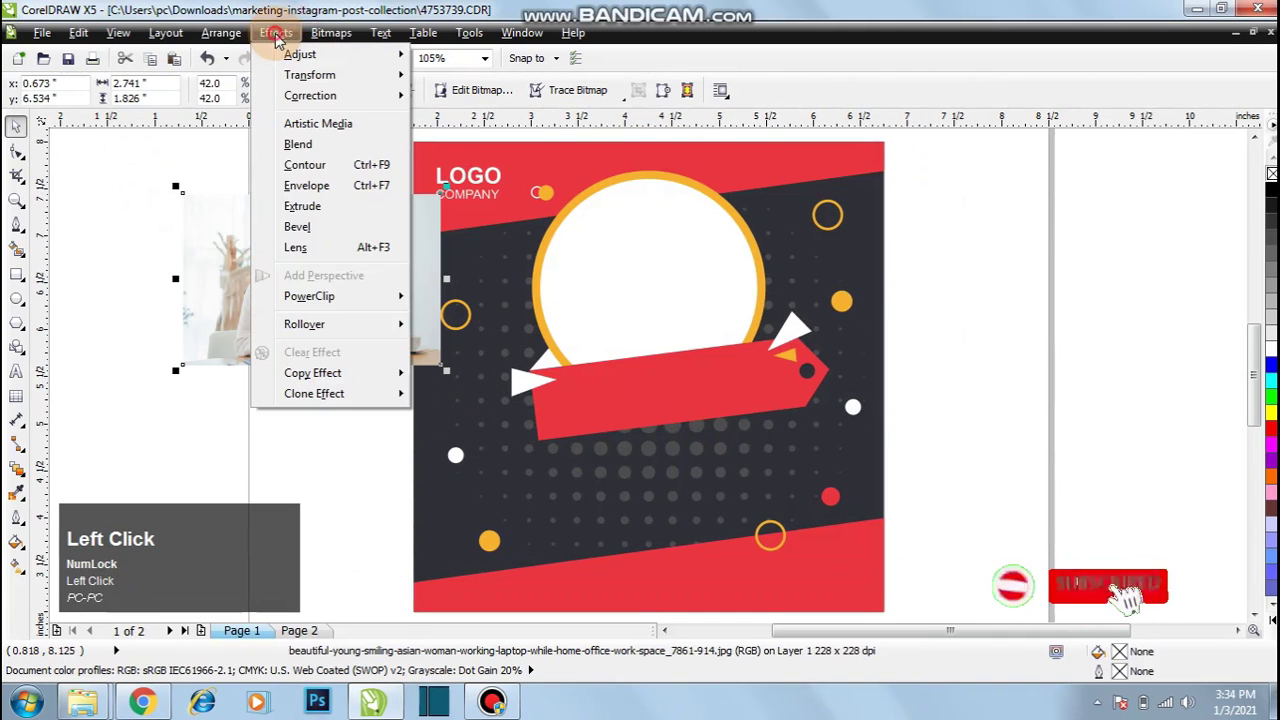
pyautogui.moveTo(330, 296)
pyautogui.click(458, 294)
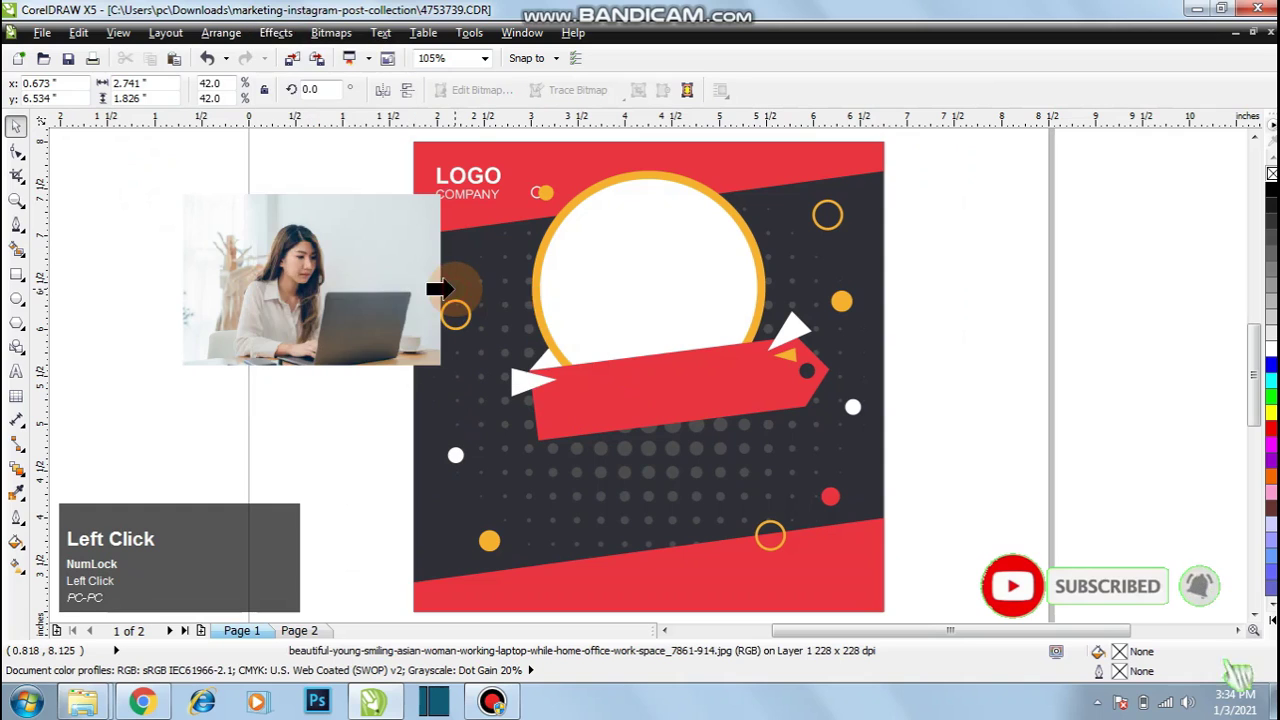
pyautogui.click(548, 287)
# - Open the circle's PowerClip contents for editing, move the photo over the circle and enlarge it to about 5.482 by 3.652 inches
pyautogui.keyDown('ctrl'); pyautogui.click(557, 290); pyautogui.keyUp('ctrl')
pyautogui.click(355, 279)
pyautogui.moveTo(355, 279); pyautogui.dragTo(612, 255)
pyautogui.moveTo(700, 345); pyautogui.dragTo(886, 458)
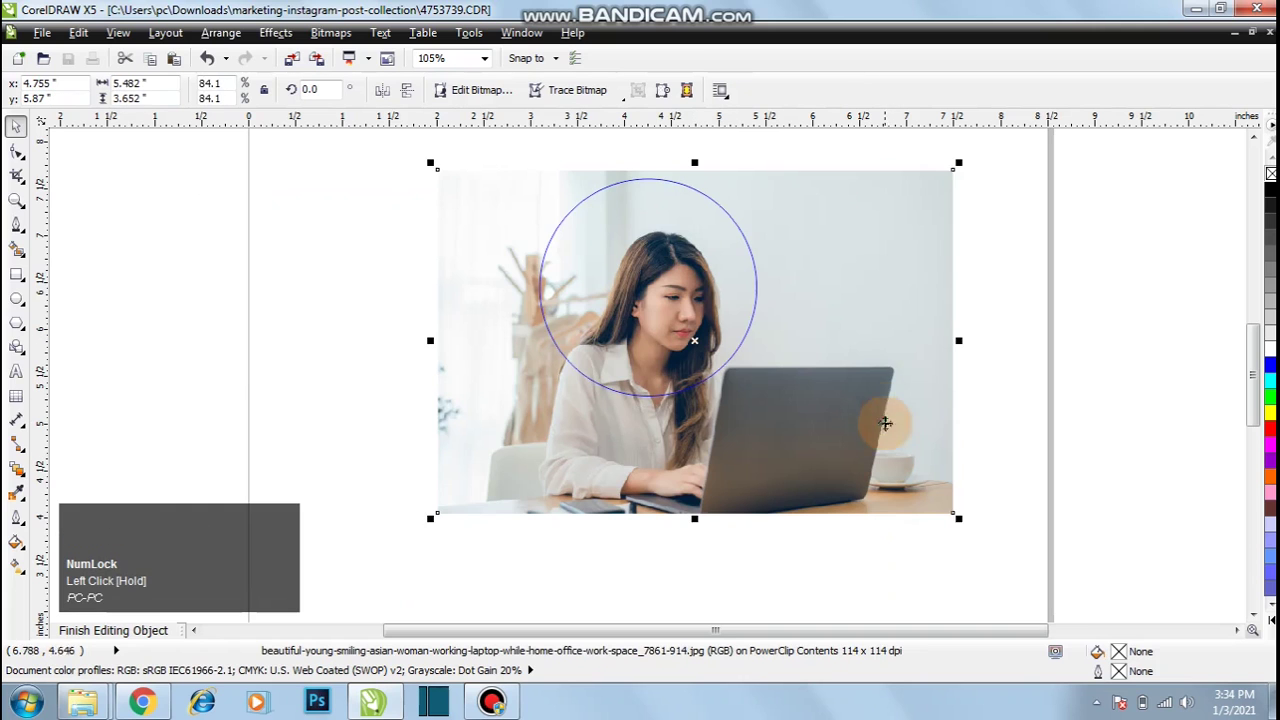
# - Shrink the photo to about 3.917 by 2.61 inches, position it at about X 4.231, Y 6.531 inches and finish editing the PowerClip
pyautogui.click(960, 164)
pyautogui.moveTo(955, 168); pyautogui.dragTo(698, 340)
pyautogui.moveTo(635, 439); pyautogui.dragTo(721, 250)
pyautogui.moveTo(797, 337); pyautogui.dragTo(893, 410)
pyautogui.moveTo(730, 200); pyautogui.dragTo(673, 201)
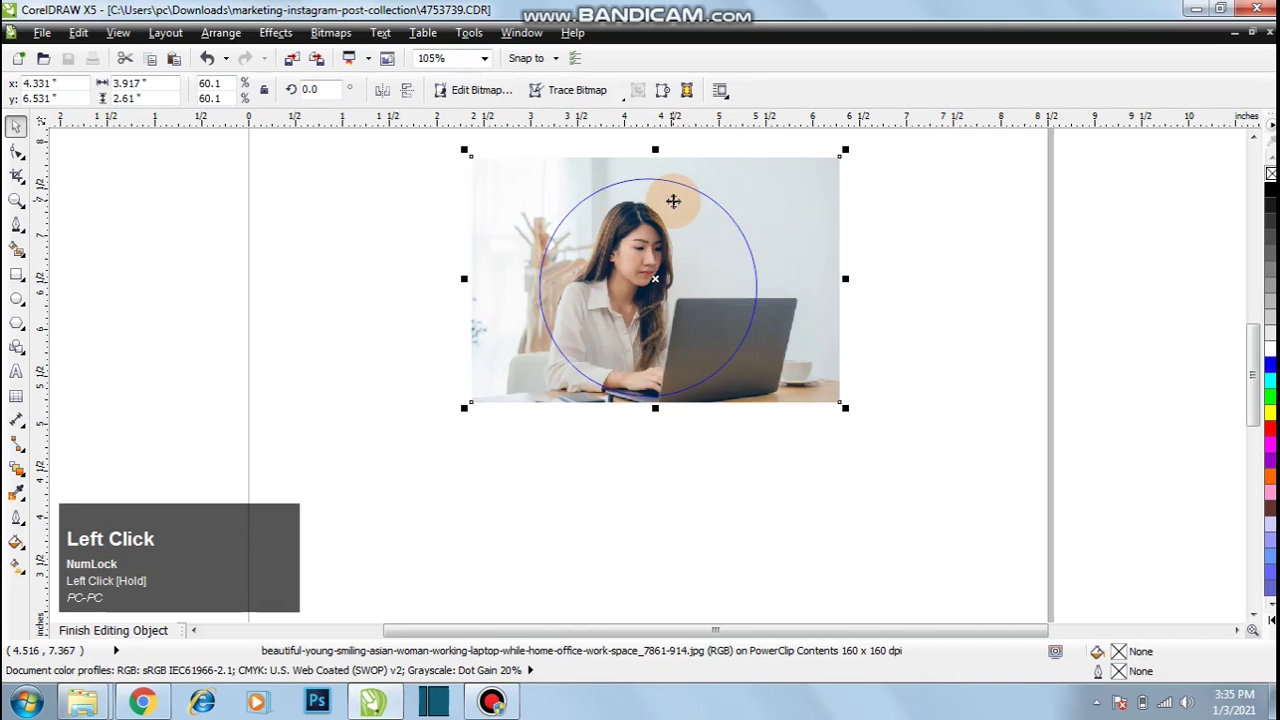
pyautogui.press('Left')
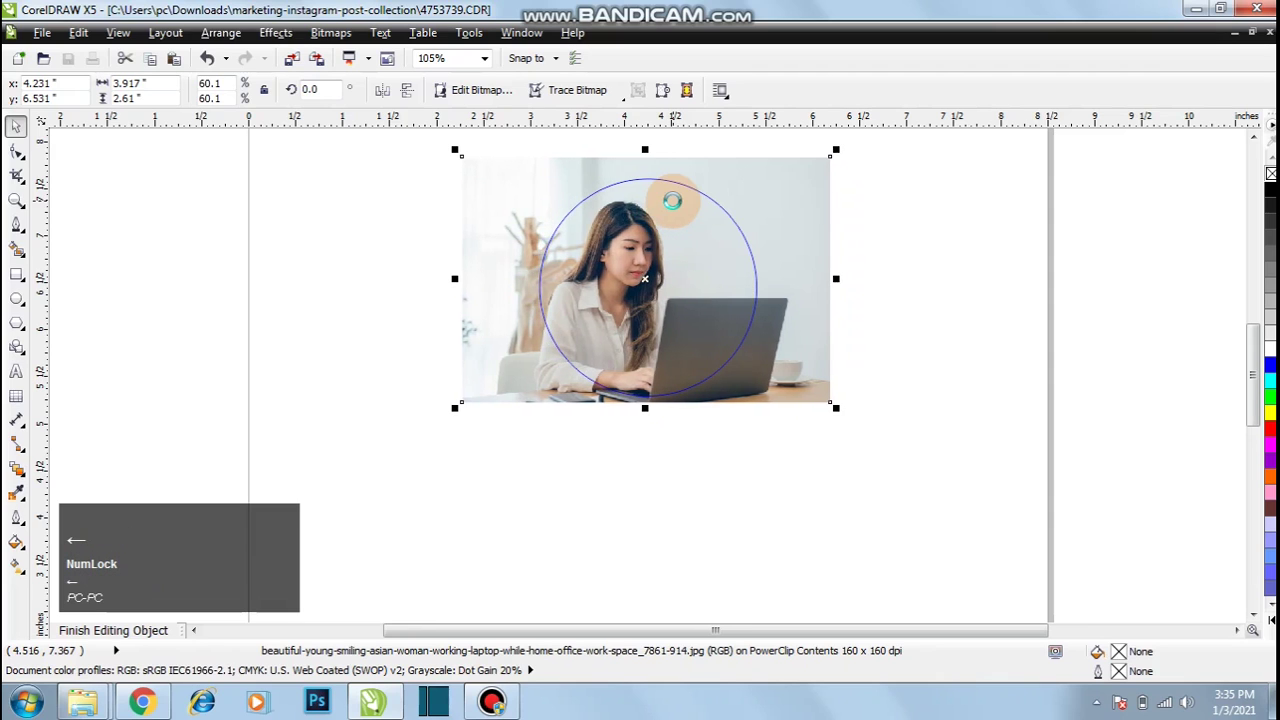
pyautogui.click(276, 34)
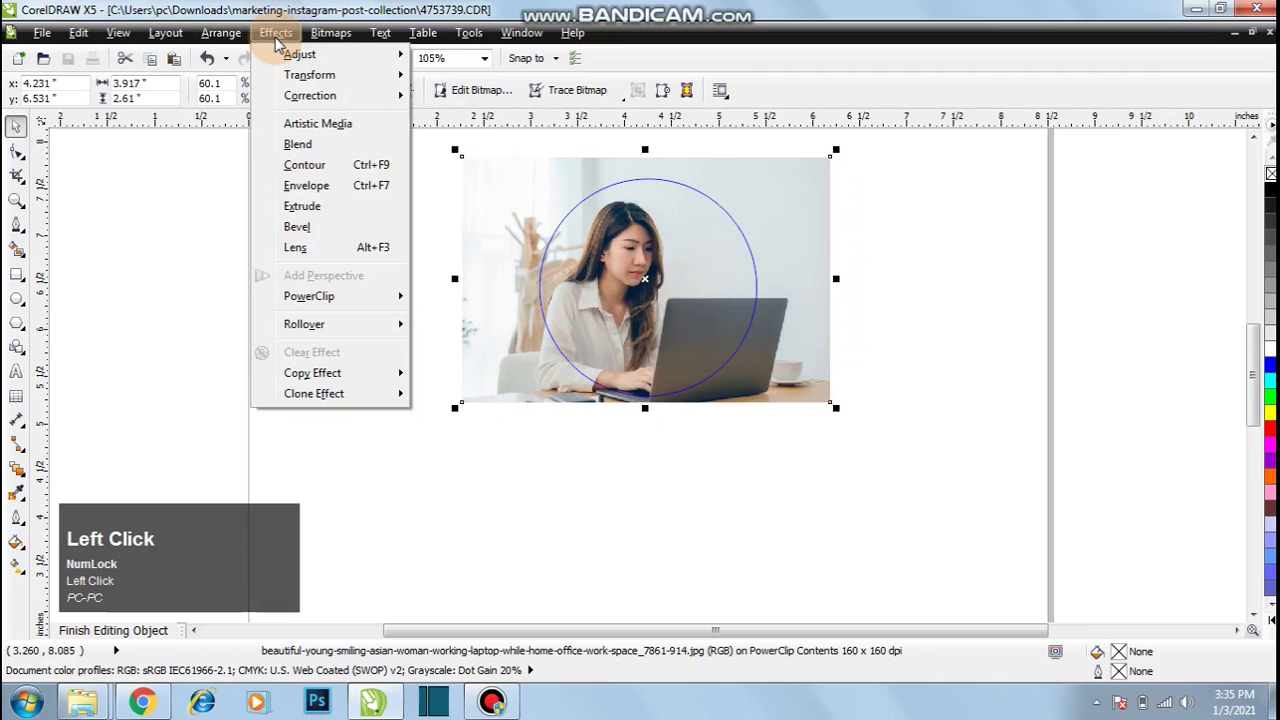
pyautogui.moveTo(362, 300)
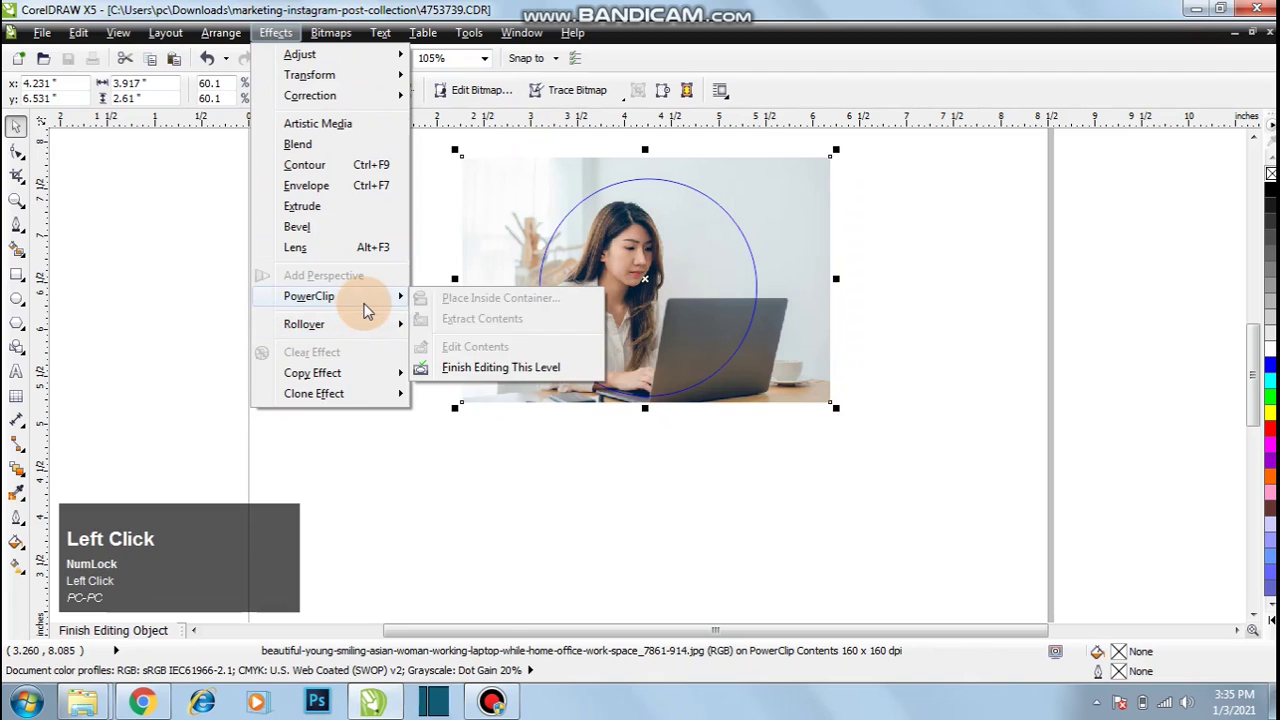
pyautogui.click(492, 368)
pyautogui.click(1087, 261)
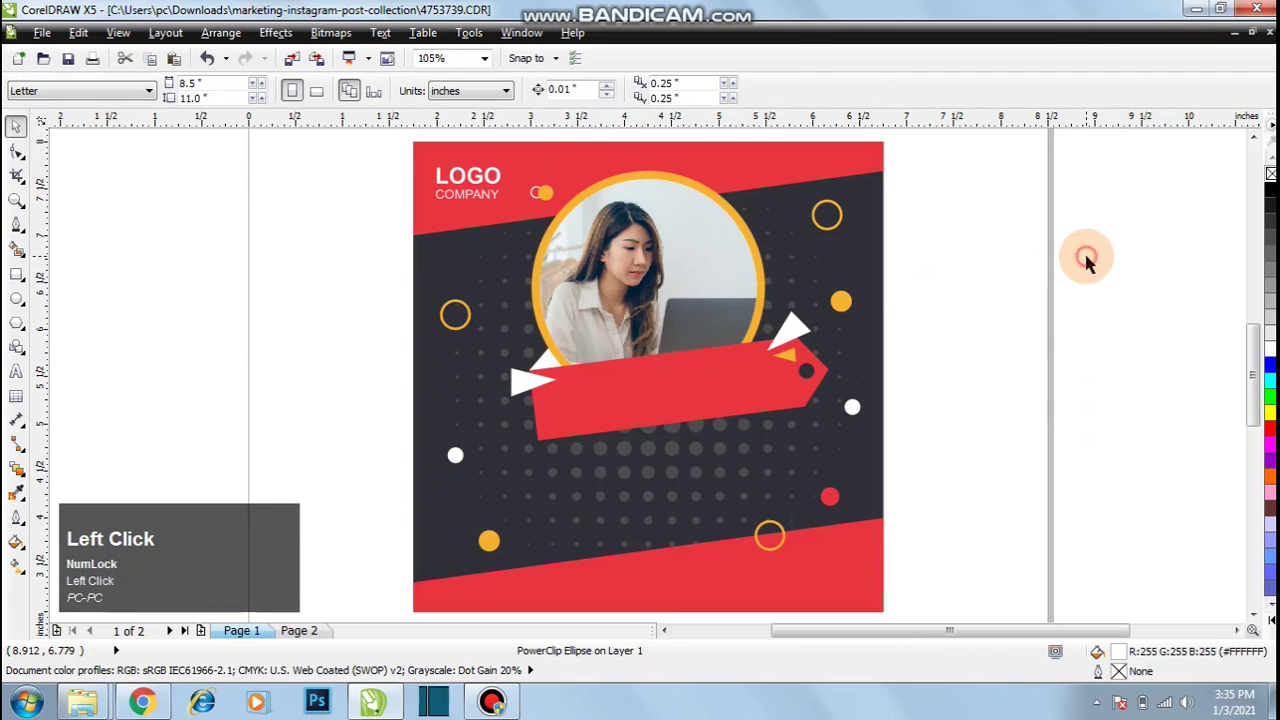
# - Reopen the circle's PowerClip, reduce the photo to about 3.561 by 2.372 inches at about X 4.213, Y 6.46 inches, and finish editing
pyautogui.keyDown('ctrl'); pyautogui.click(661, 283); pyautogui.keyUp('ctrl')
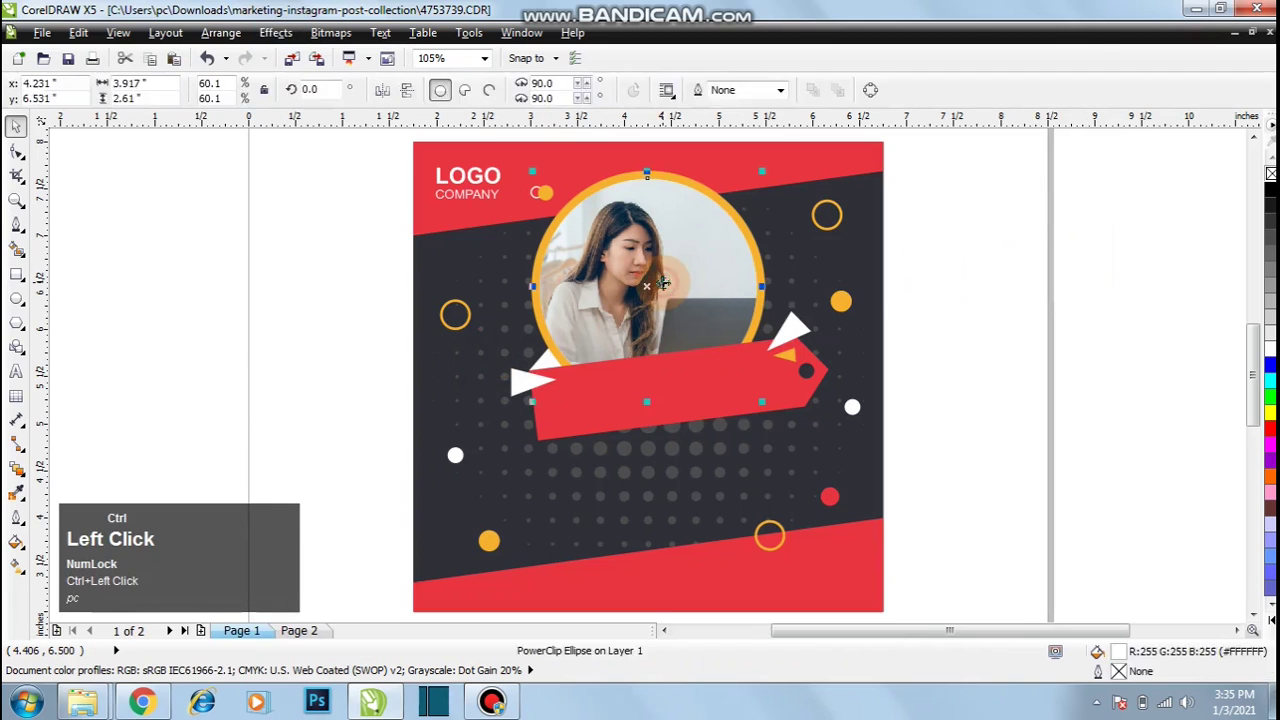
pyautogui.keyDown('ctrl'); pyautogui.click(661, 283); pyautogui.keyUp('ctrl')
pyautogui.click(682, 319)
pyautogui.moveTo(829, 405); pyautogui.dragTo(796, 379)
pyautogui.moveTo(601, 233); pyautogui.dragTo(618, 252)
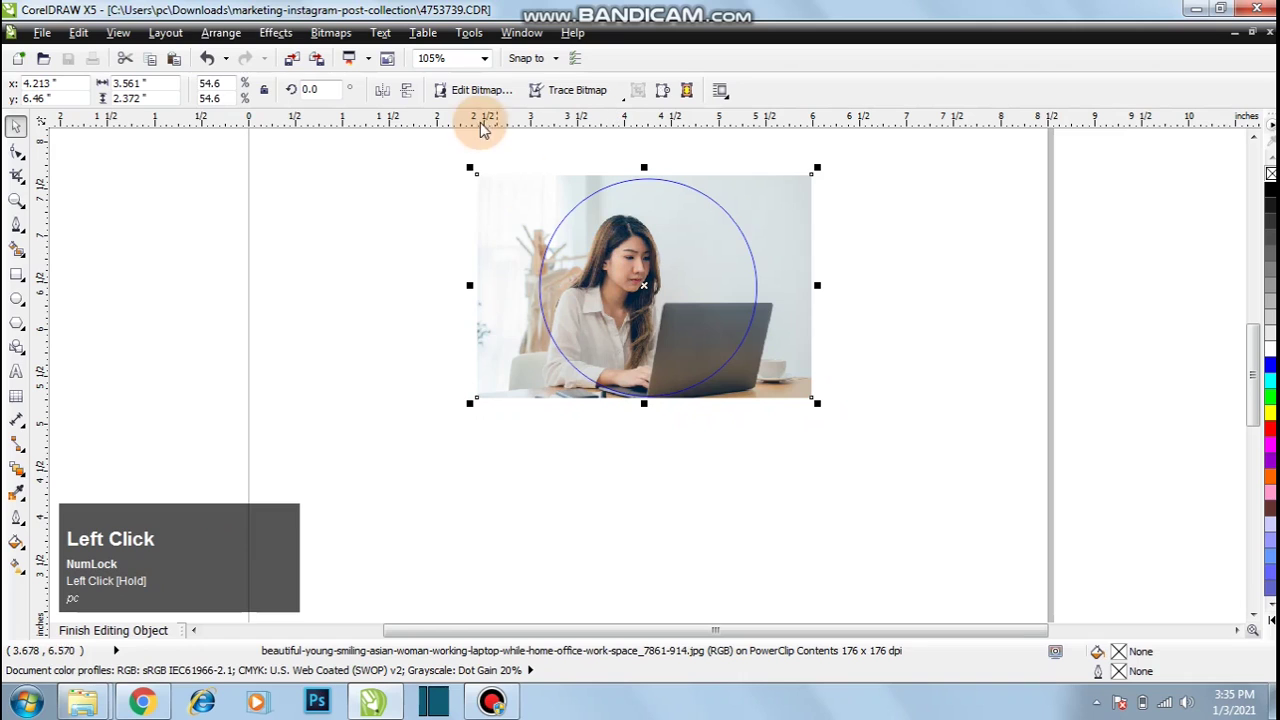
pyautogui.click(275, 32)
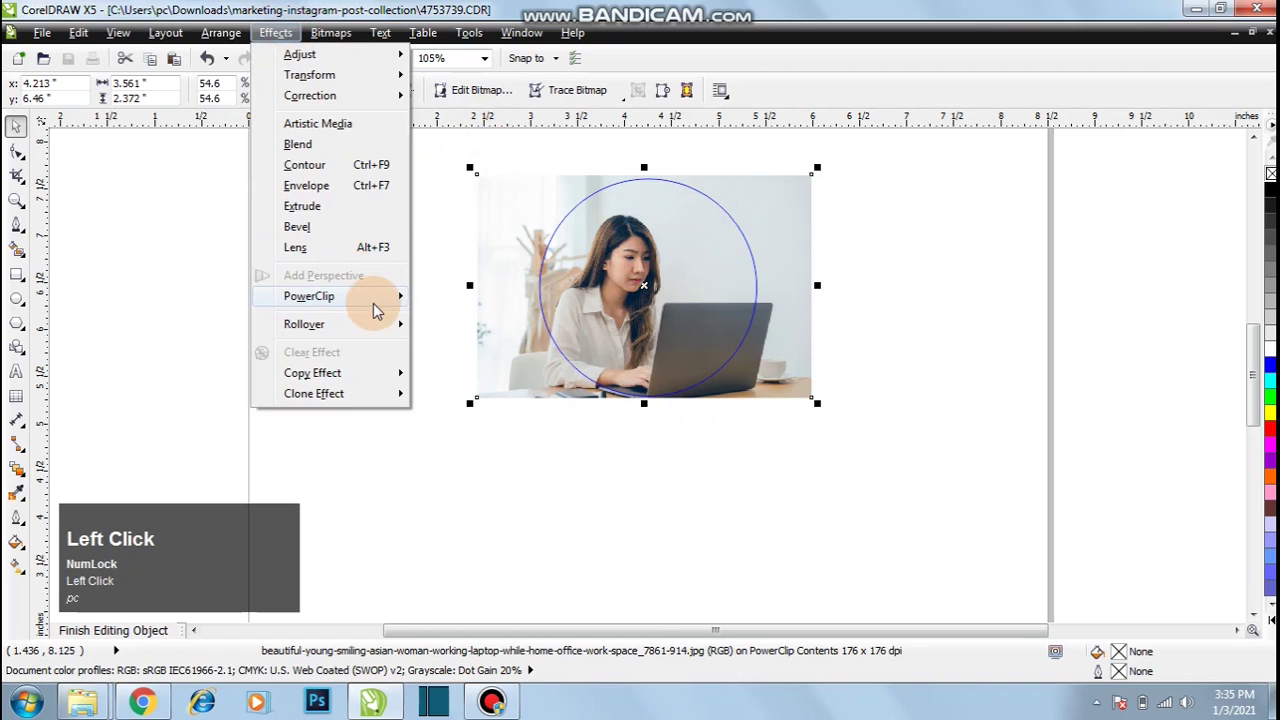
pyautogui.moveTo(360, 296)
pyautogui.click(468, 366)
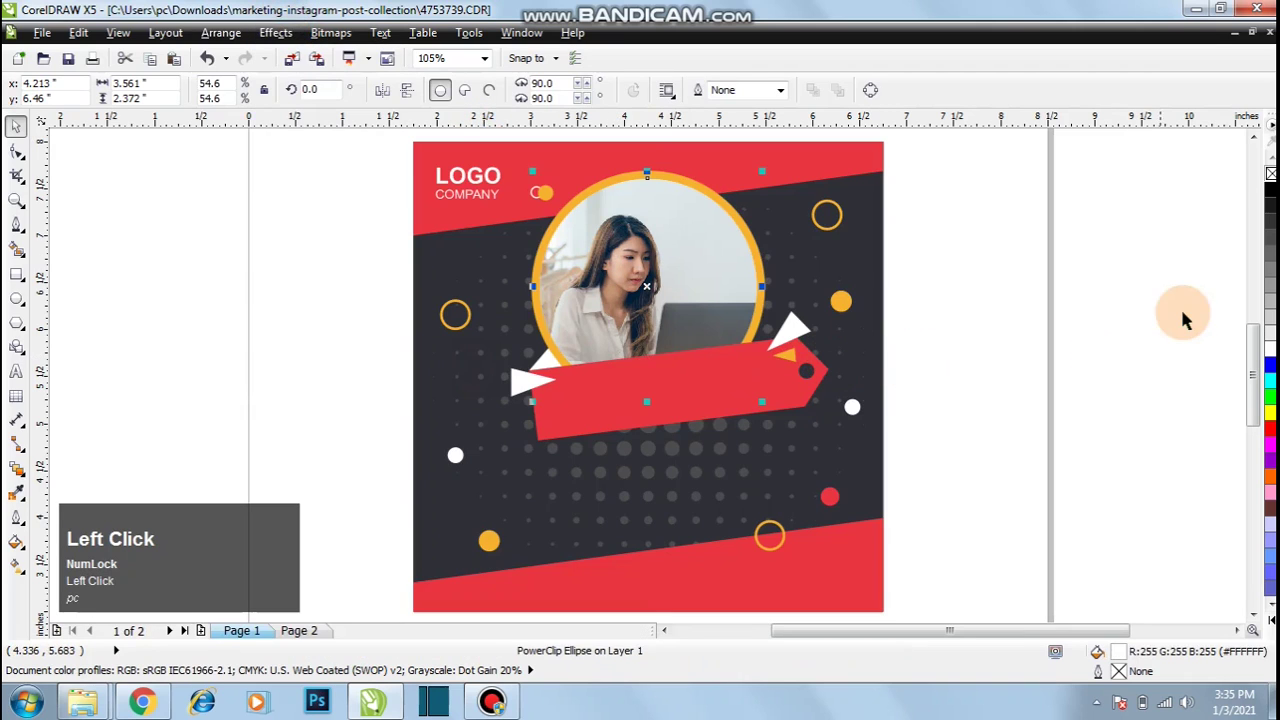
# - Add the two-line Arial text "BUSINESS MARKETING" at 24 pt on the empty area beside the design and make it bold
pyautogui.click(1095, 316)
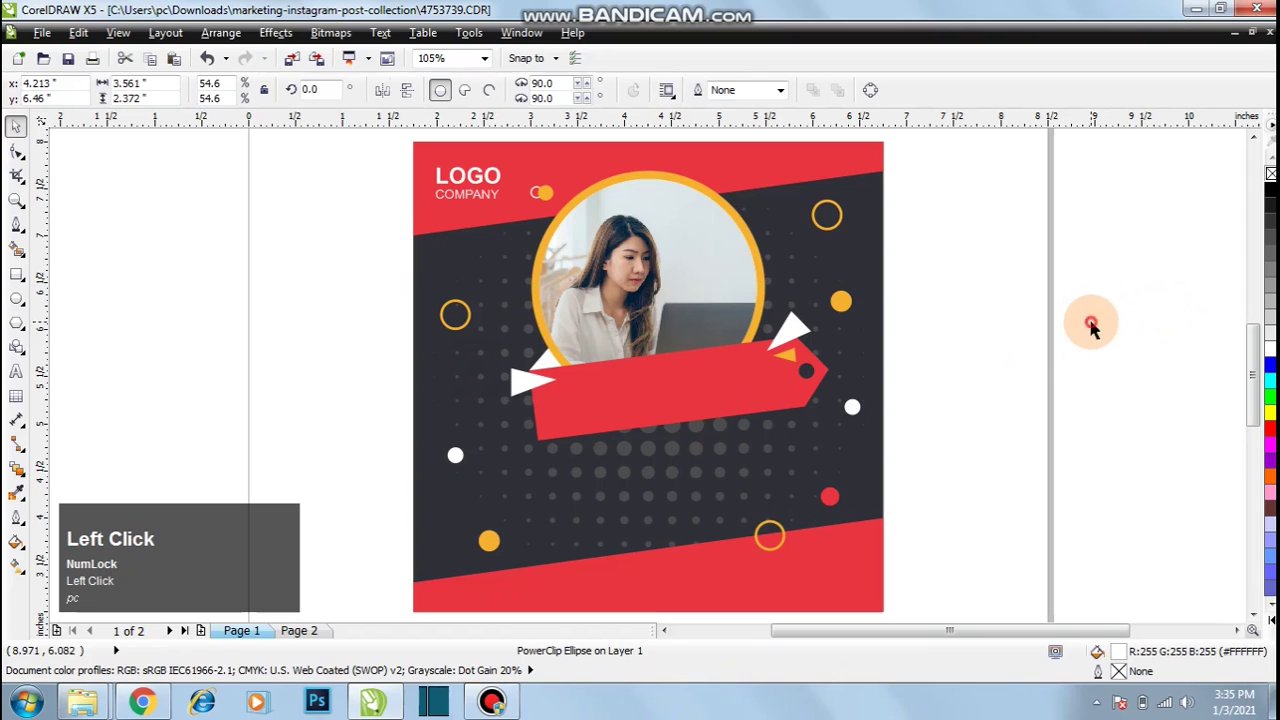
pyautogui.click(1034, 352)
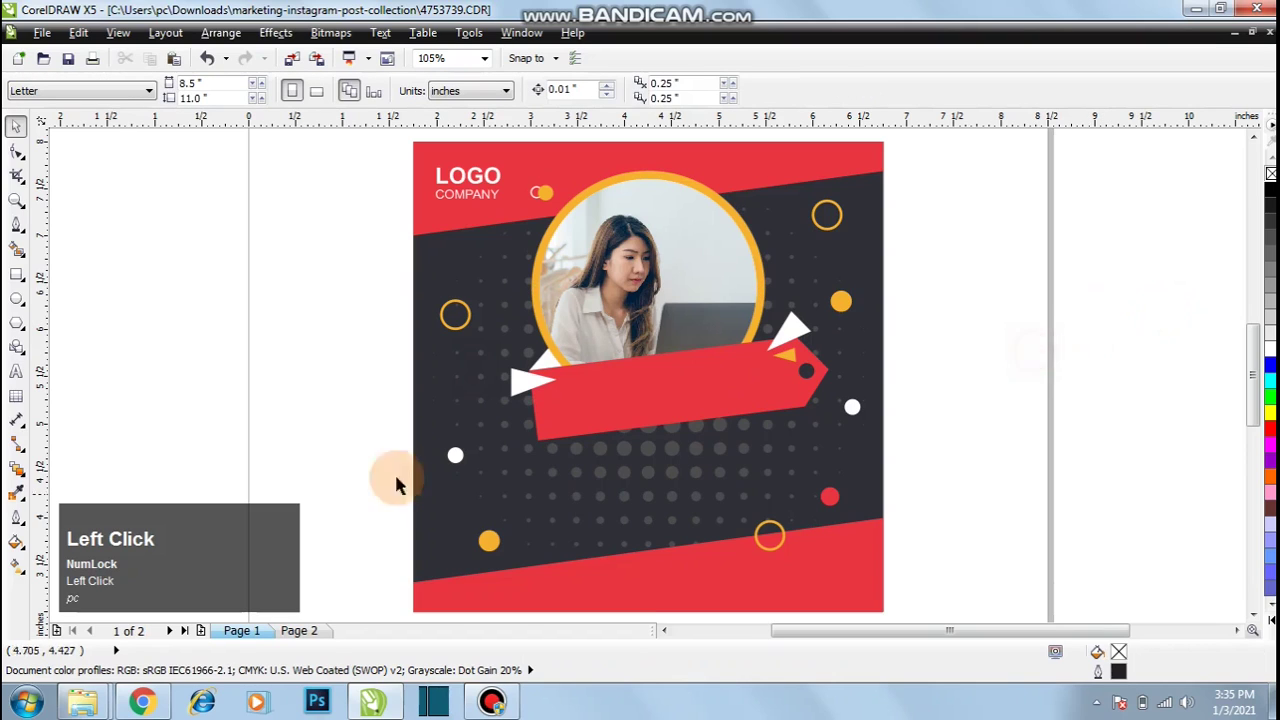
pyautogui.click(16, 374)
pyautogui.click(191, 342)
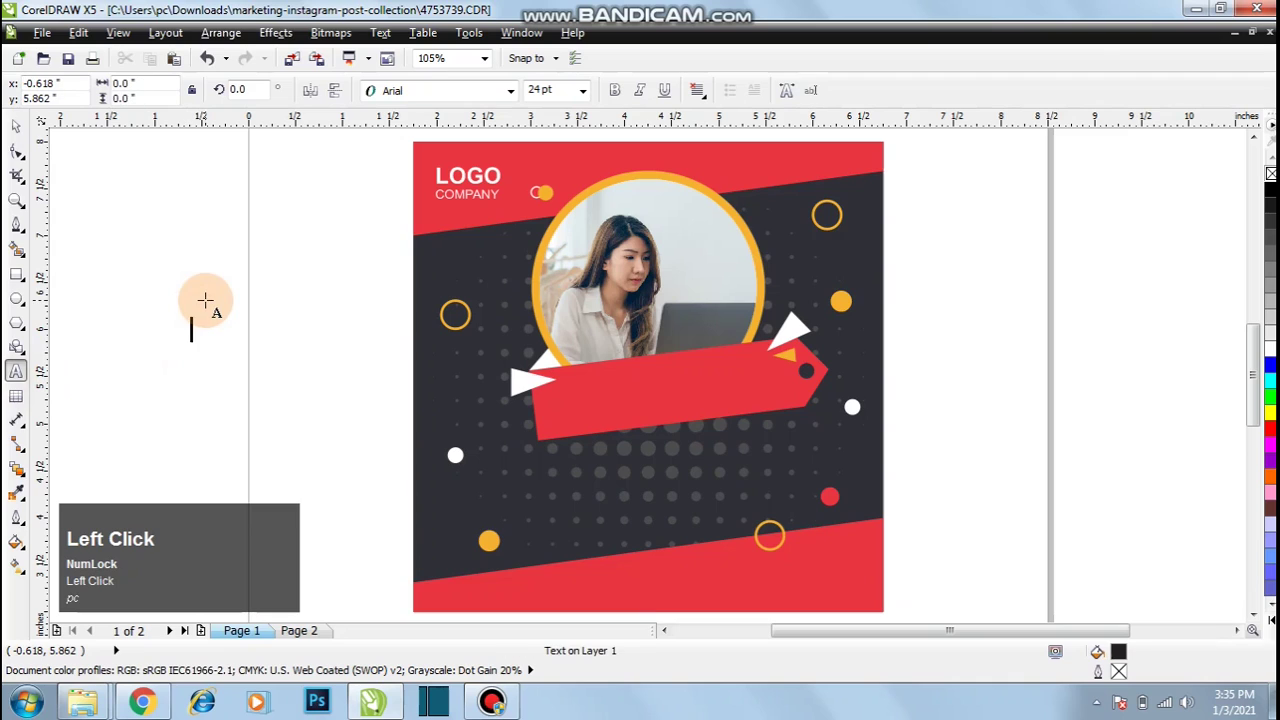
pyautogui.write('BUSINESS')
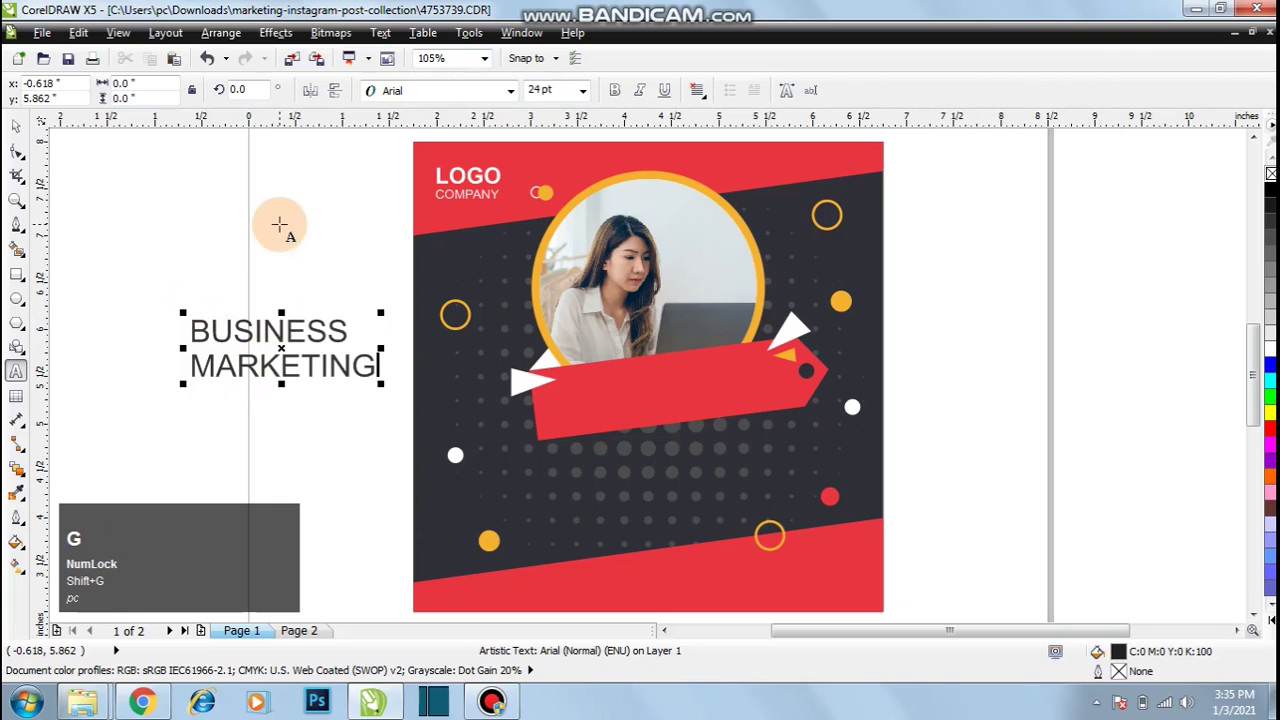
pyautogui.tripleClick(242, 332)
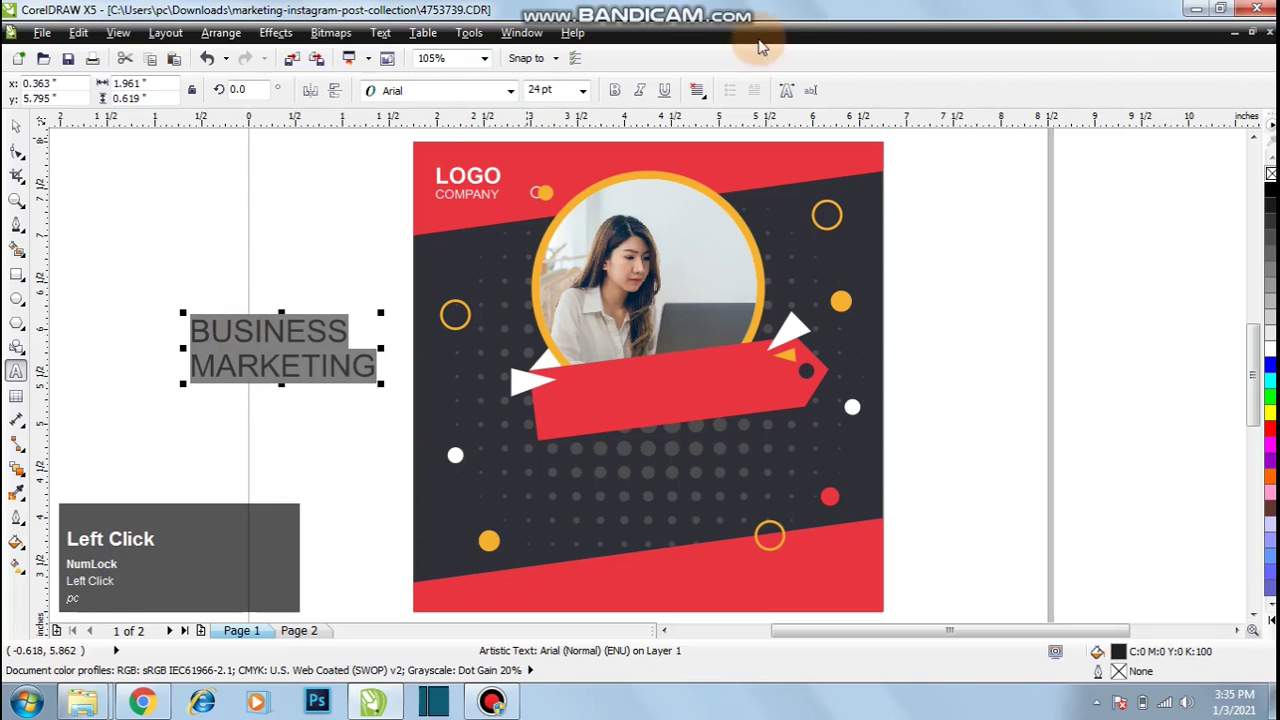
pyautogui.click(612, 91)
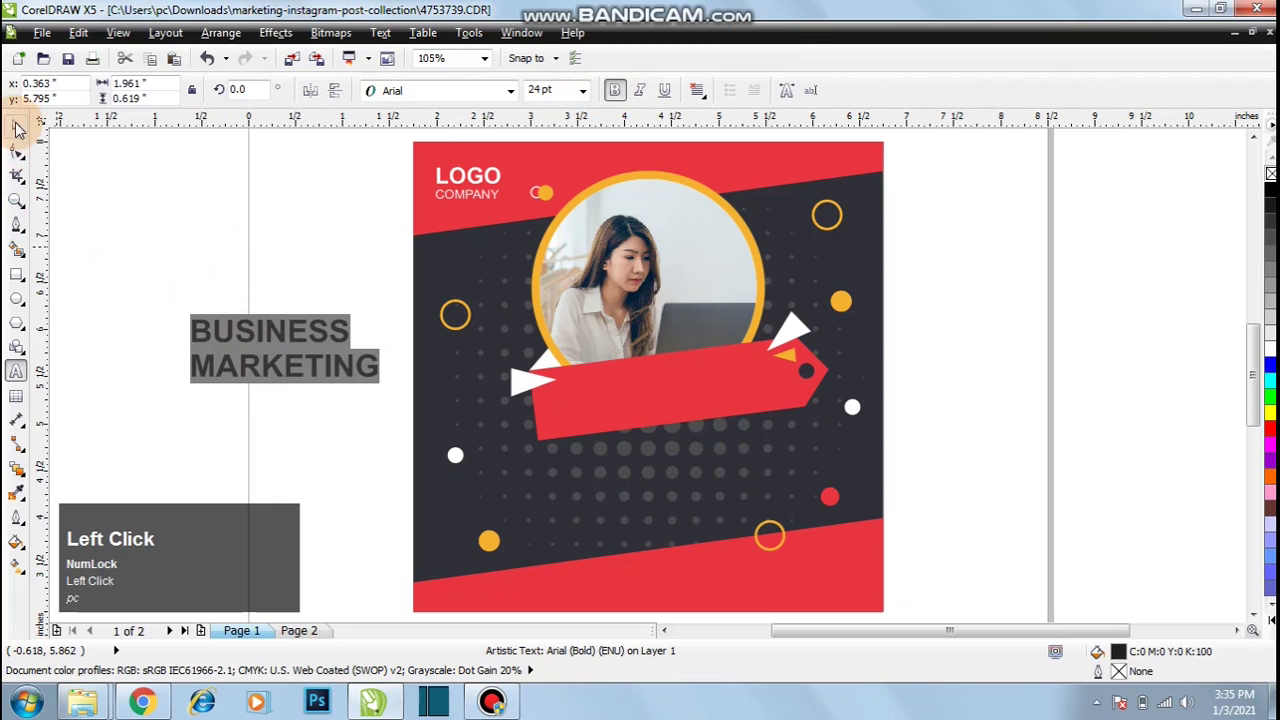
pyautogui.click(16, 125)
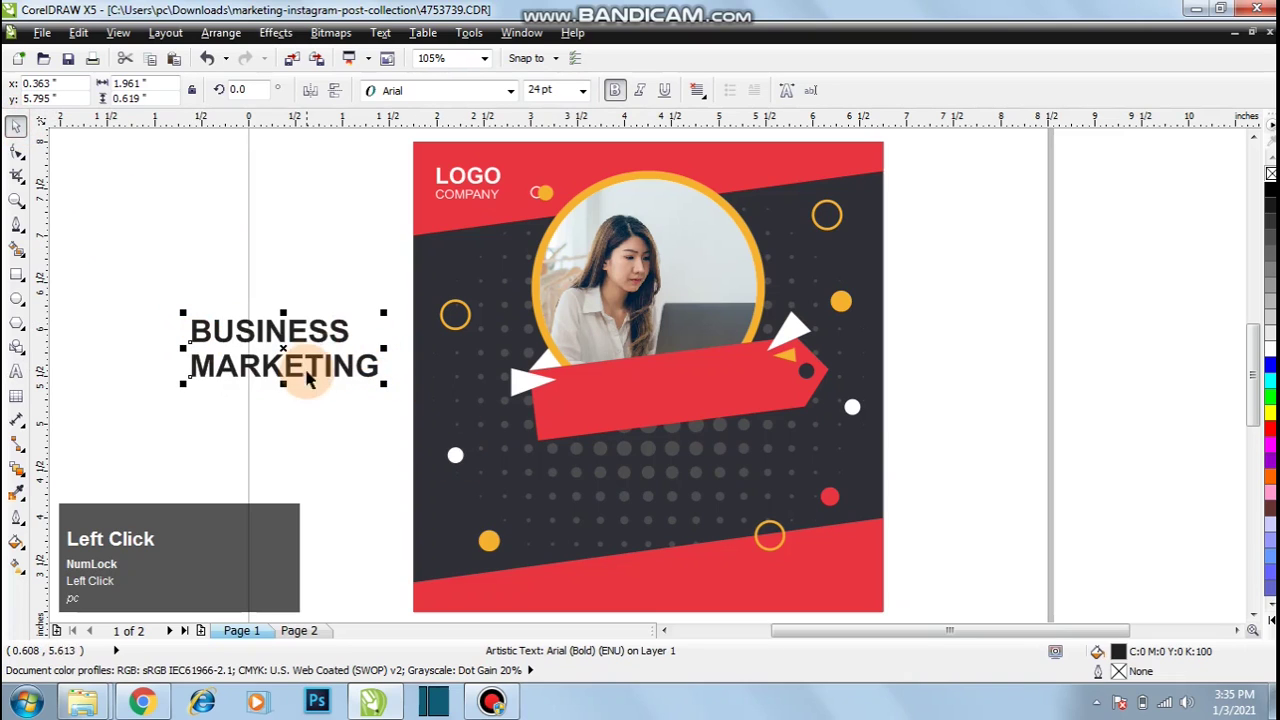
# - Move the BUSINESS MARKETING text onto the red tag, rotate it 7°, shrink it to about 17.193 pt and colour it white
pyautogui.moveTo(331, 340); pyautogui.dragTo(752, 408)
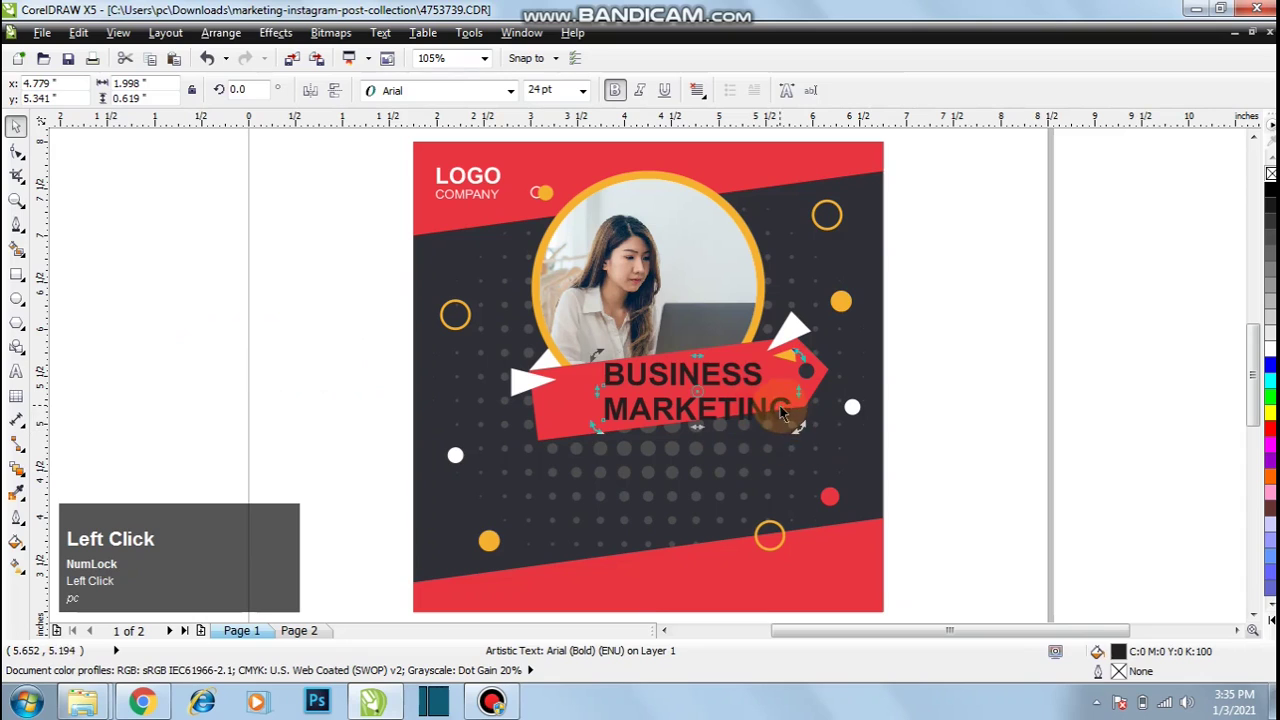
pyautogui.click(783, 421)
pyautogui.click(785, 410)
pyautogui.moveTo(796, 424)
pyautogui.mouseDown()
pyautogui.moveTo(731, 400)
pyautogui.moveTo(783, 416)
pyautogui.mouseUp()
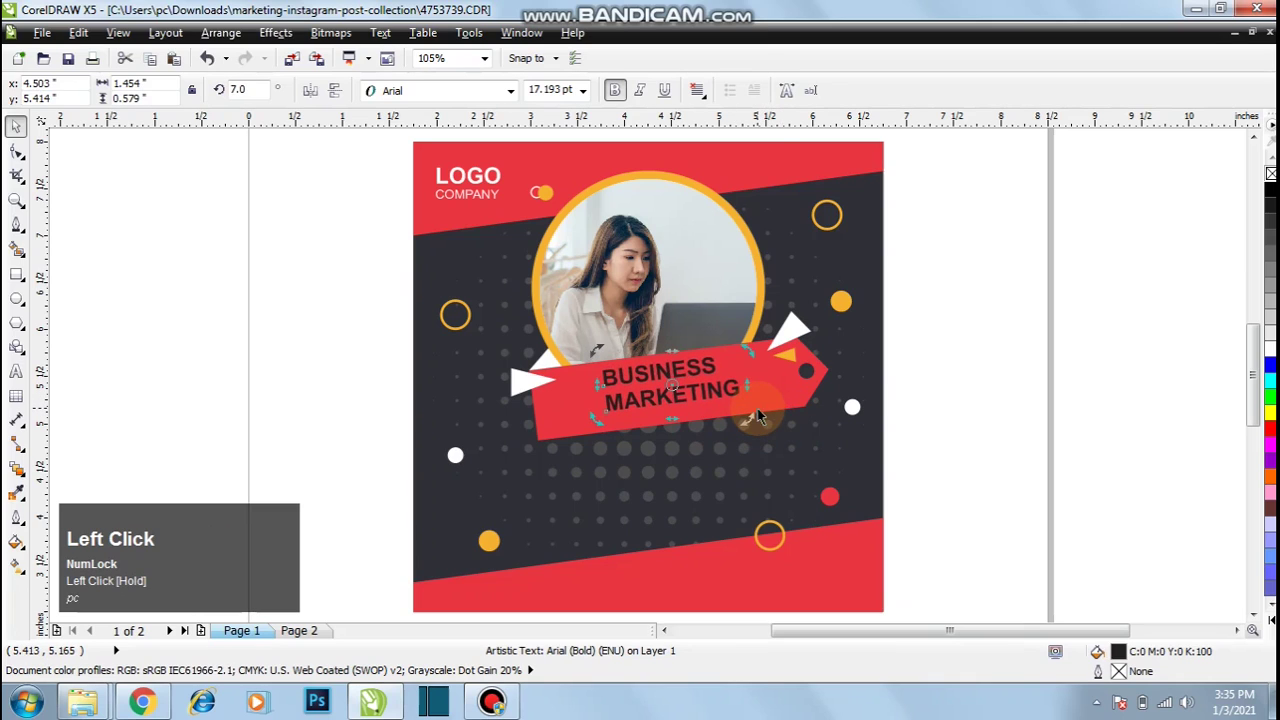
pyautogui.press('Down')
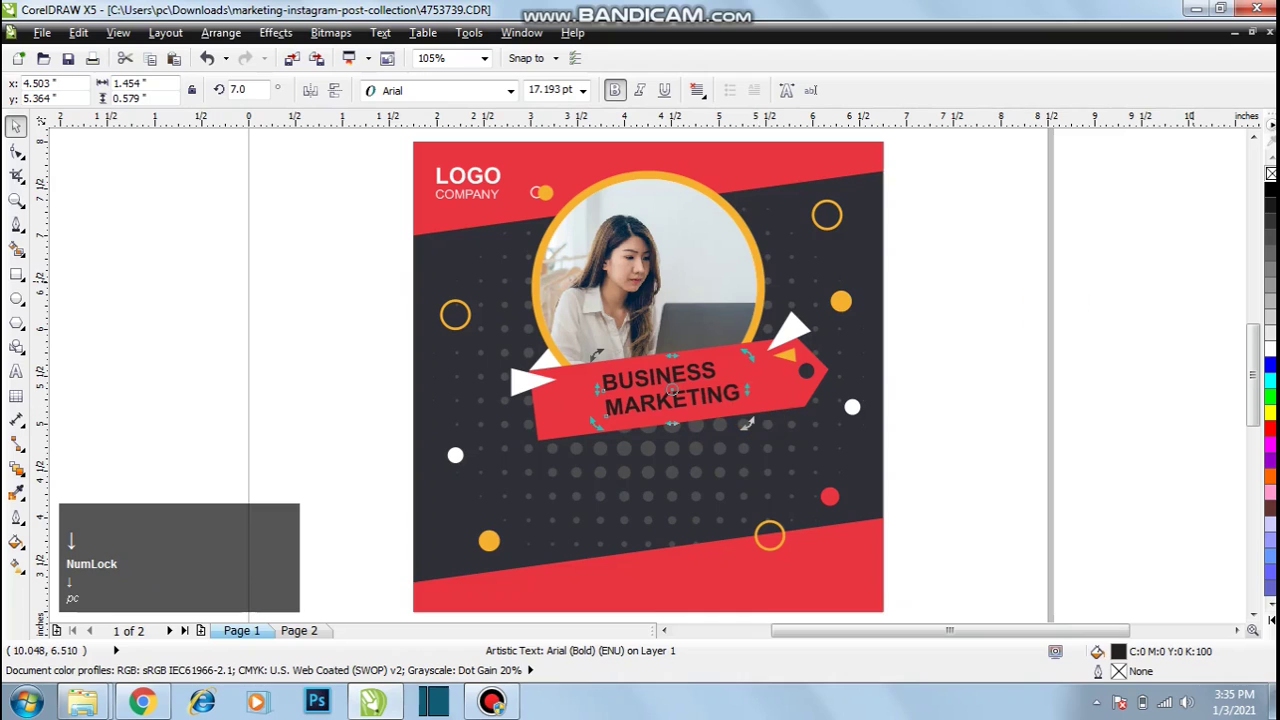
pyautogui.click(1194, 366)
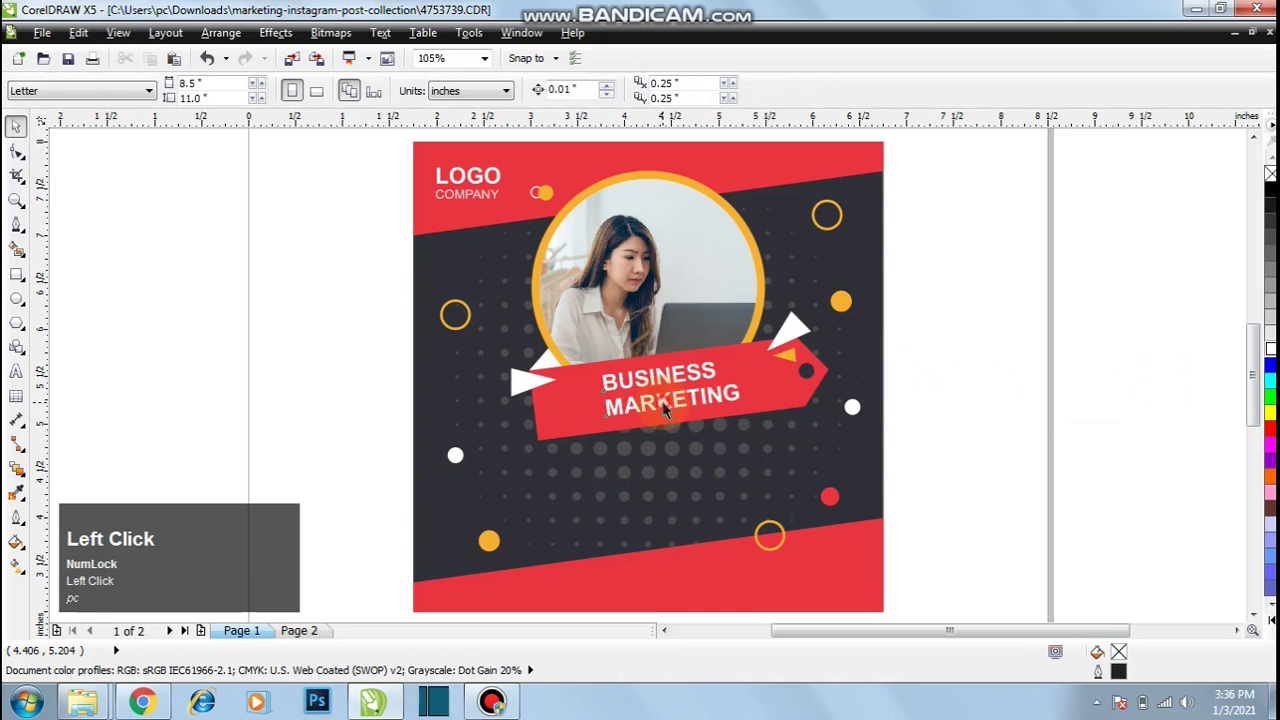
# - Enlarge the BUSINESS MARKETING text to about 19.886 pt and nudge it up to about Y 5.384 inches on the tag
pyautogui.click(665, 408)
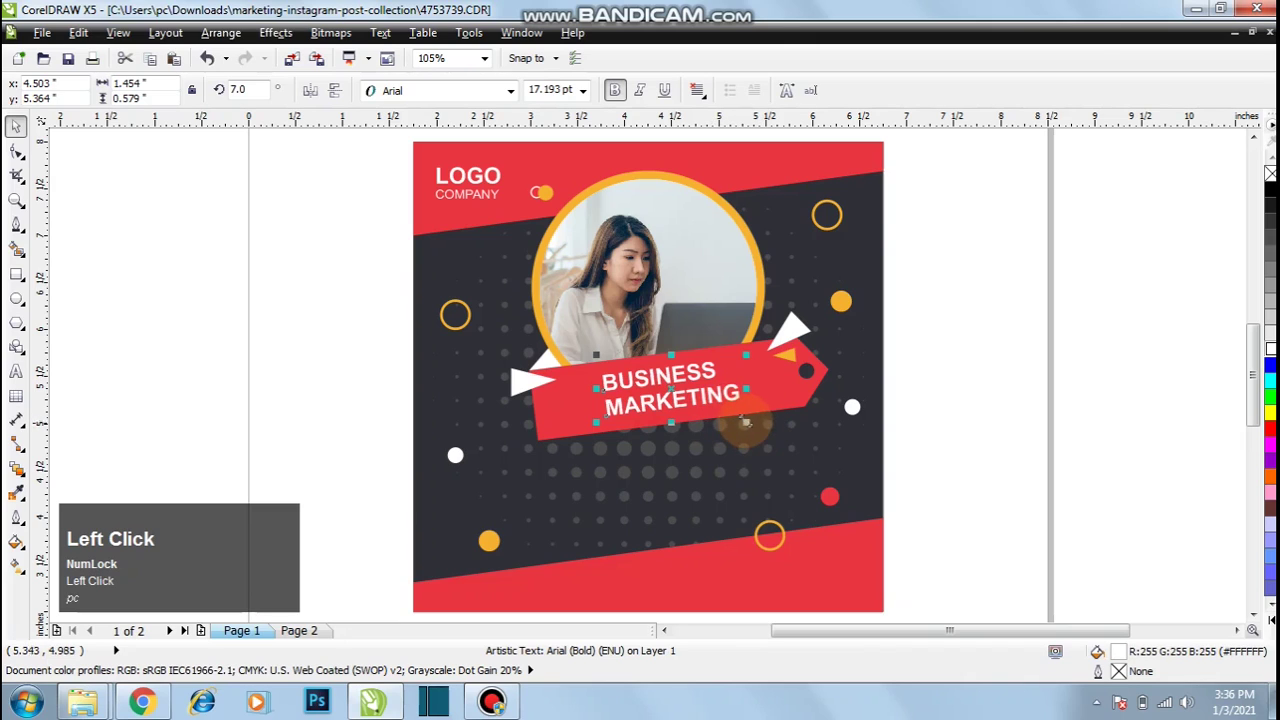
pyautogui.moveTo(745, 423); pyautogui.dragTo(768, 430)
pyautogui.press('Up')
pyautogui.press('Up')
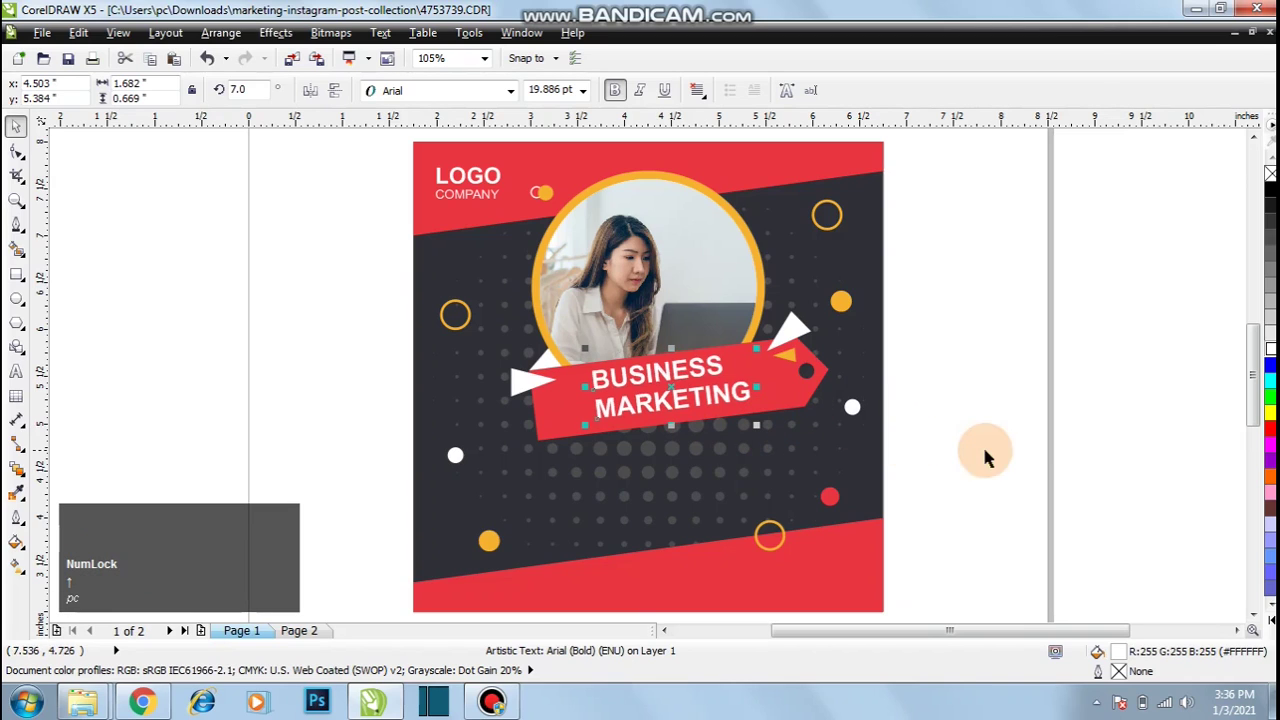
pyautogui.click(1025, 452)
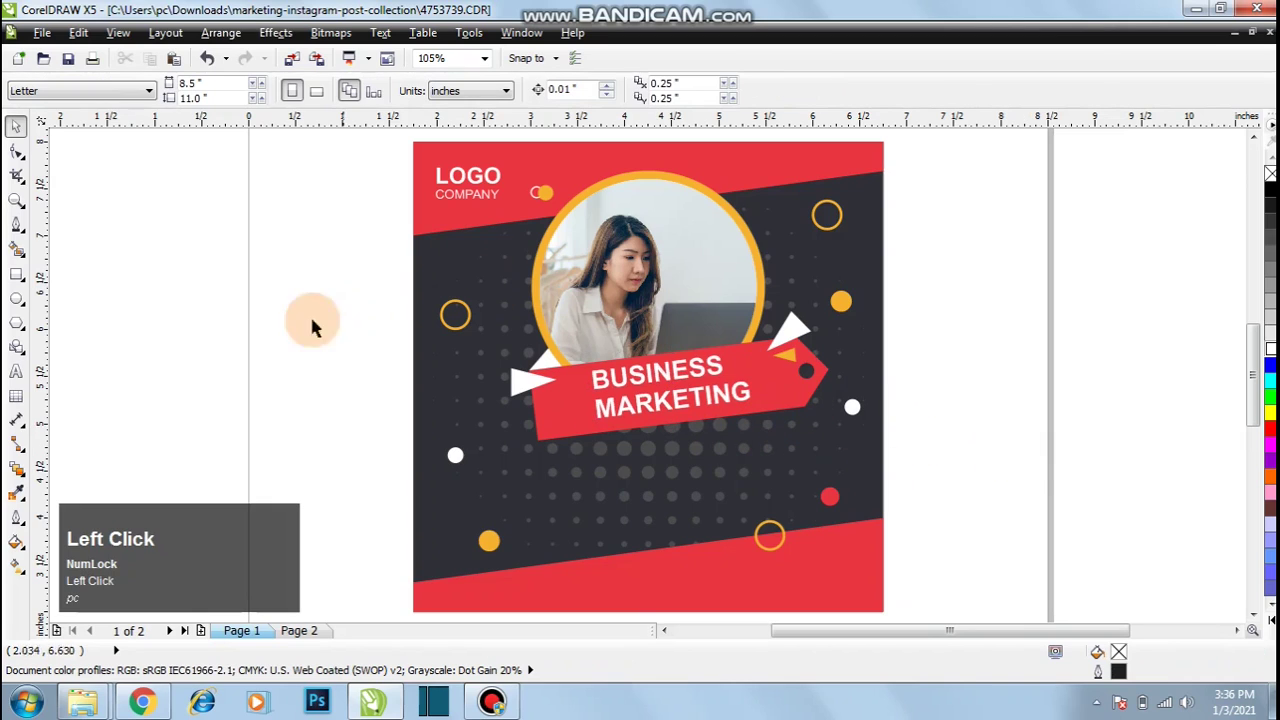
# - Draw a narrow upright rectangle beside the design, lengthen it and tilt it to 343.6°, then undo a trial copy of it
pyautogui.click(12, 277)
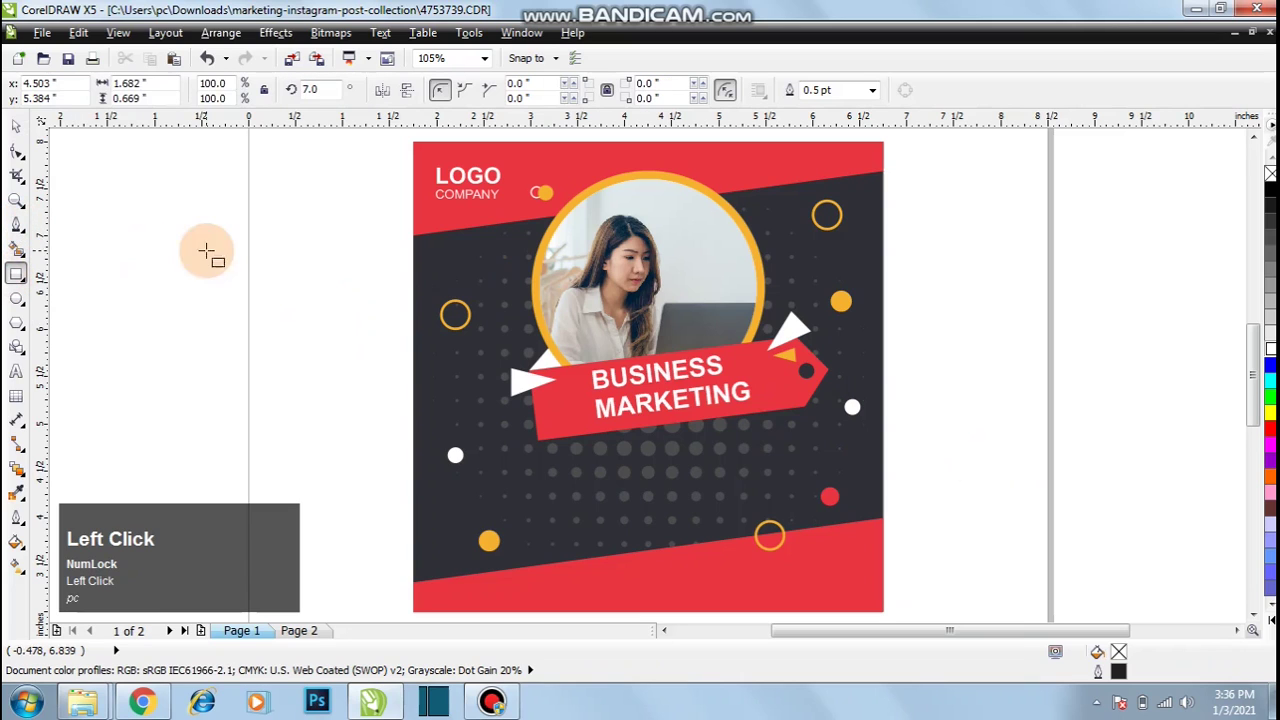
pyautogui.moveTo(252, 238); pyautogui.dragTo(276, 305)
pyautogui.click(15, 125)
pyautogui.moveTo(268, 311); pyautogui.dragTo(268, 322)
pyautogui.click(269, 277)
pyautogui.moveTo(279, 226); pyautogui.dragTo(230, 243)
pyautogui.click(275, 262)
pyautogui.rightClick(230, 243)
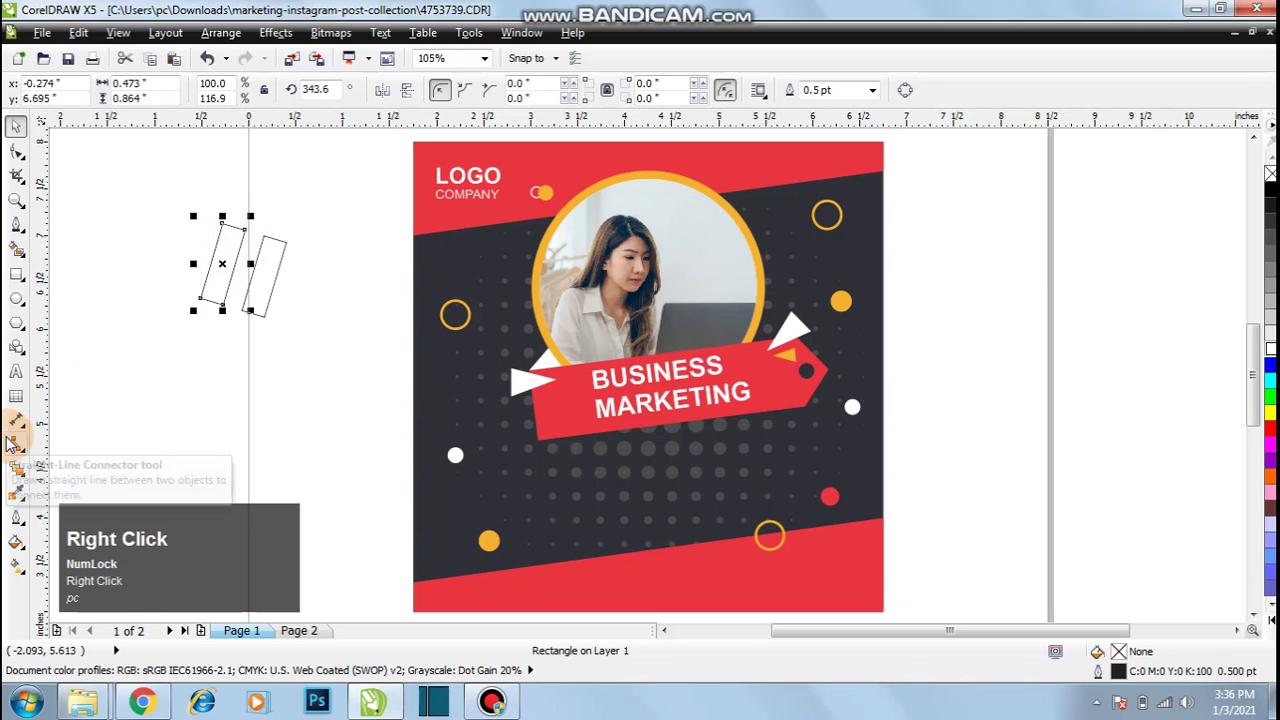
pyautogui.hotkey('ctrl', 'z')
# - Fill the tilted rectangle with the orange (#F6B131) sampled from the photo circle's ring and remove its outline
pyautogui.click(16, 492)
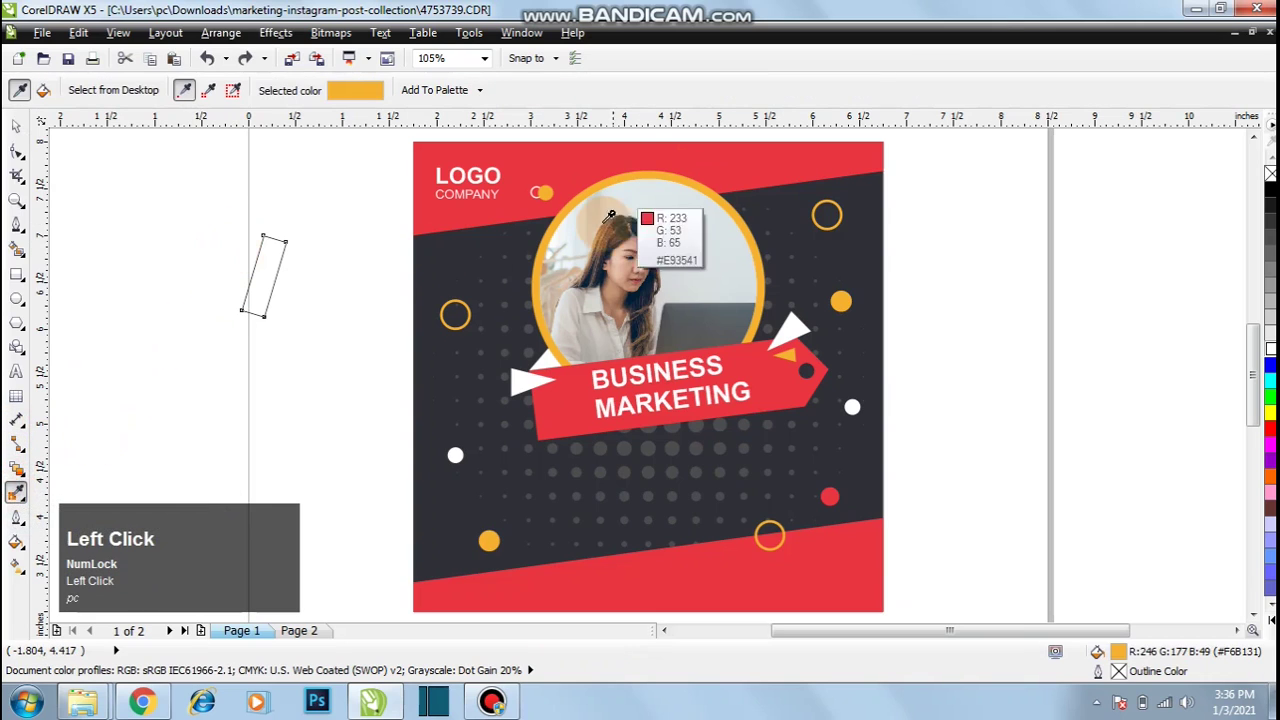
pyautogui.click(584, 198)
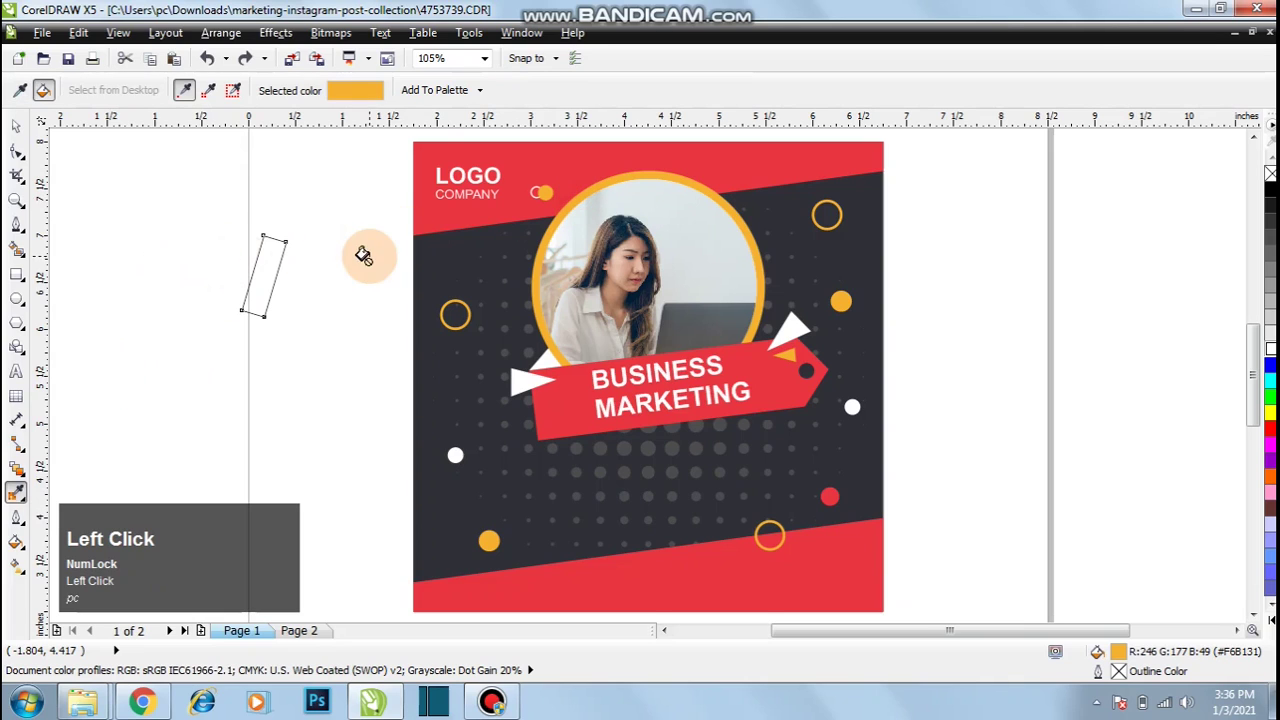
pyautogui.click(273, 256)
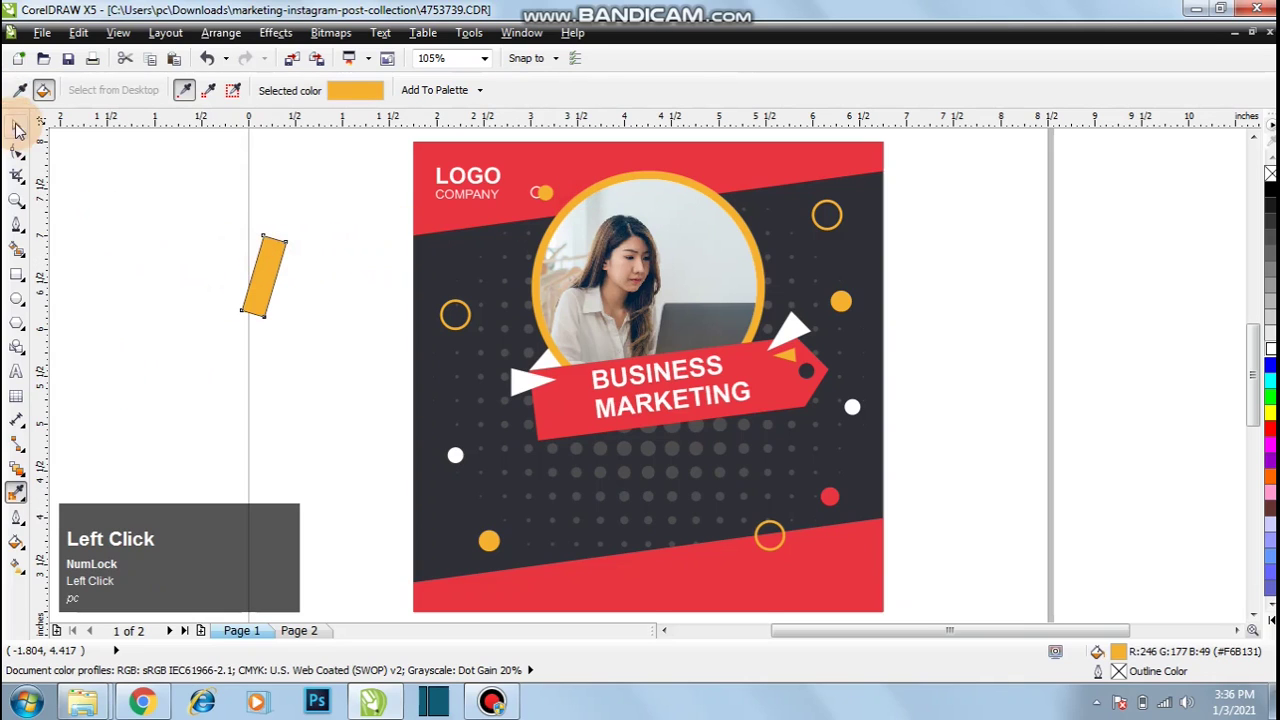
pyautogui.click(16, 126)
pyautogui.rightClick(1270, 175)
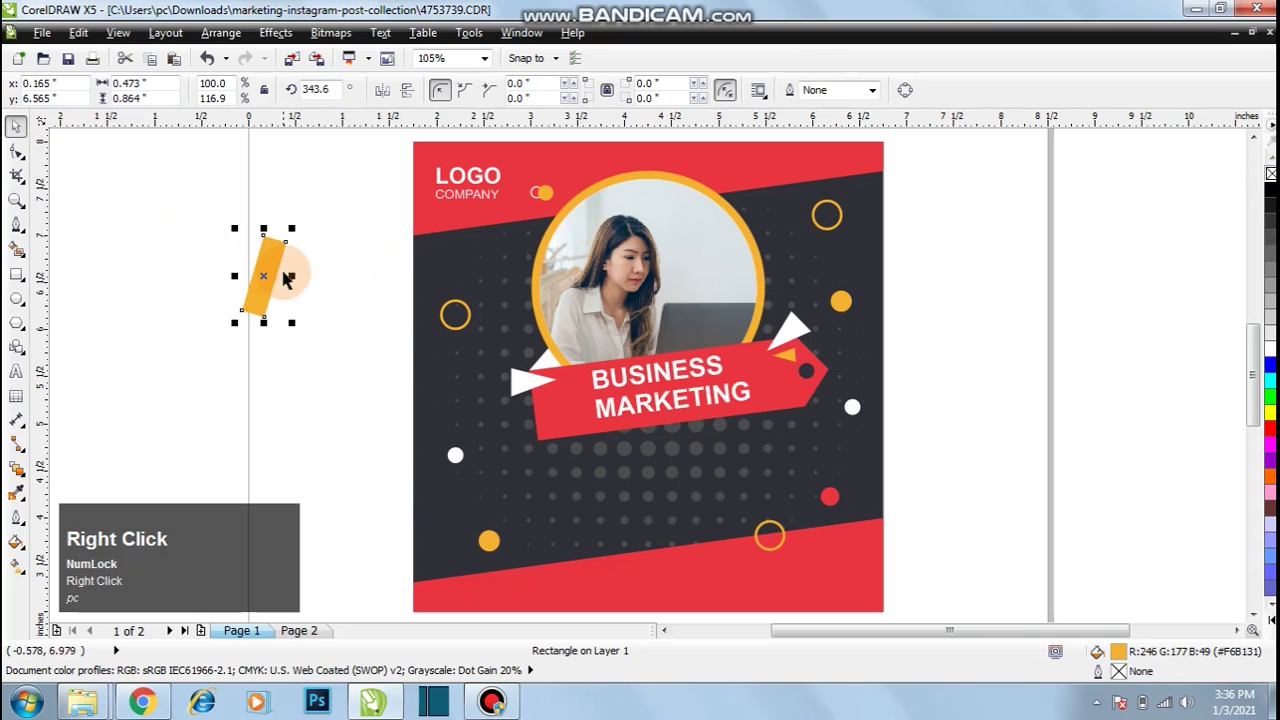
# - Duplicate the orange bar up and to the left, repeat the duplication to make a row of five bars, and group them
pyautogui.moveTo(265, 250); pyautogui.dragTo(244, 245)
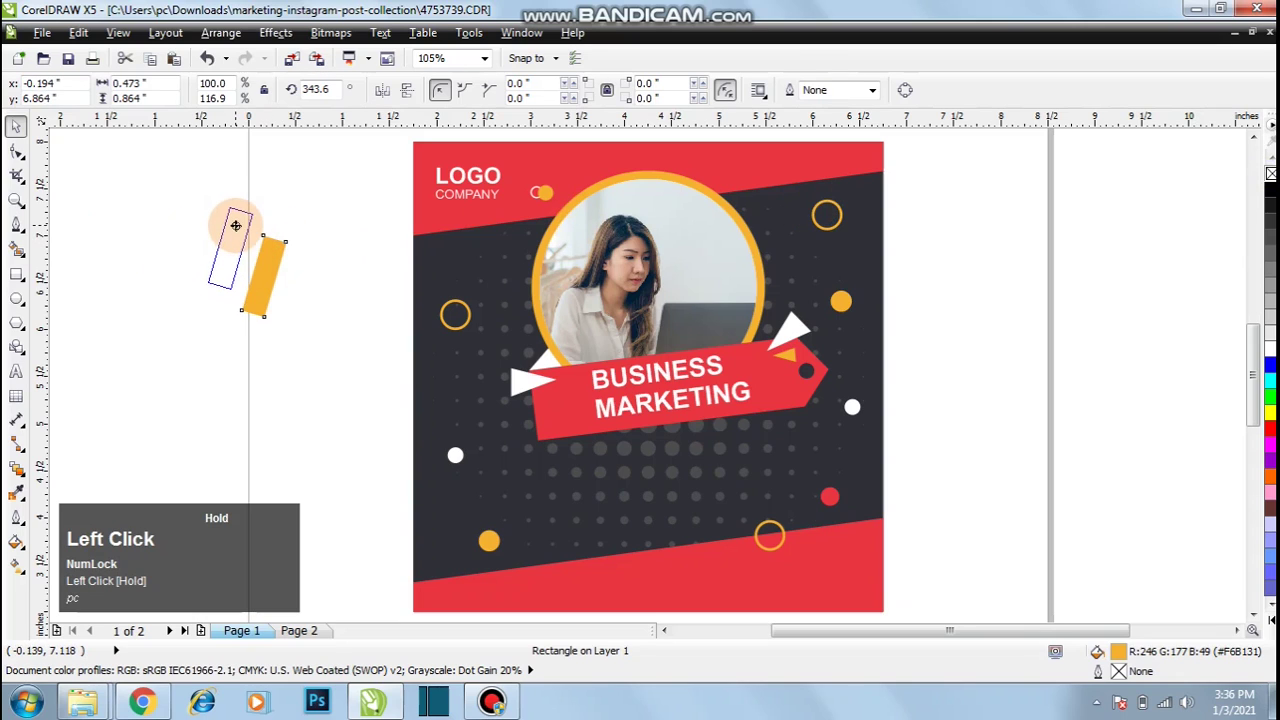
pyautogui.moveTo(235, 226); pyautogui.dragTo(227, 232)
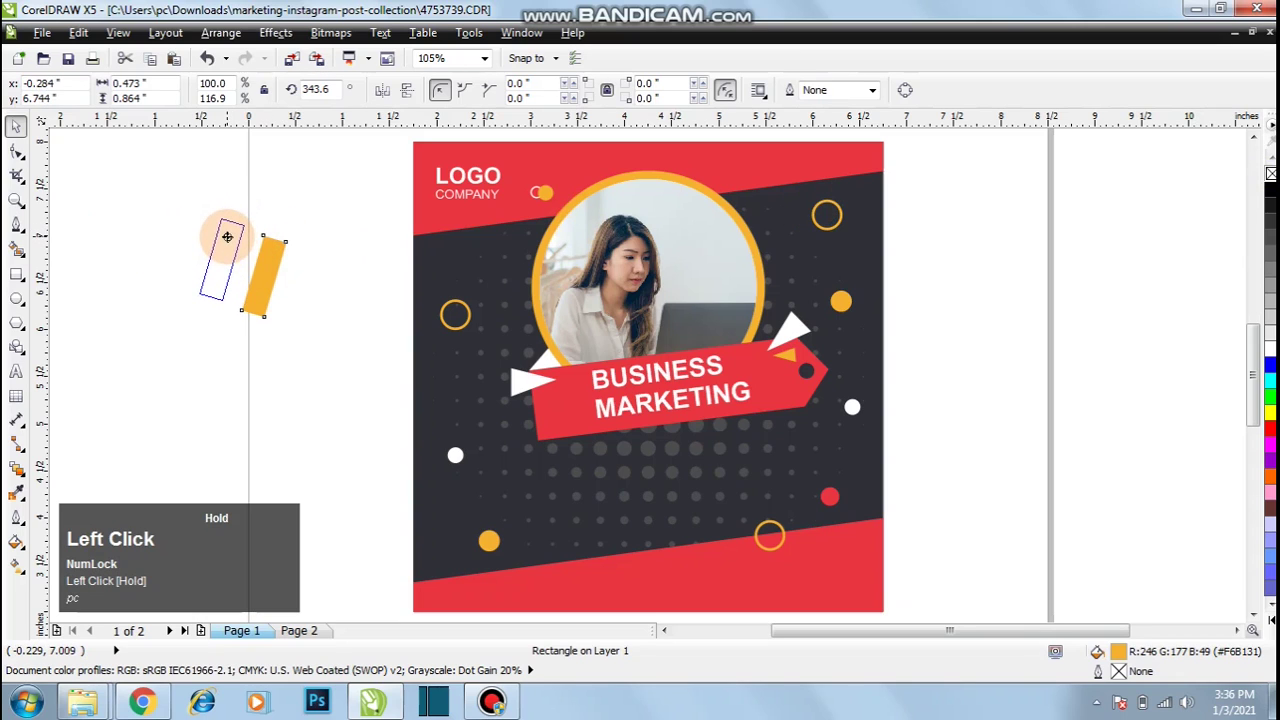
pyautogui.moveTo(227, 237); pyautogui.dragTo(223, 234)
pyautogui.rightClick(223, 234)
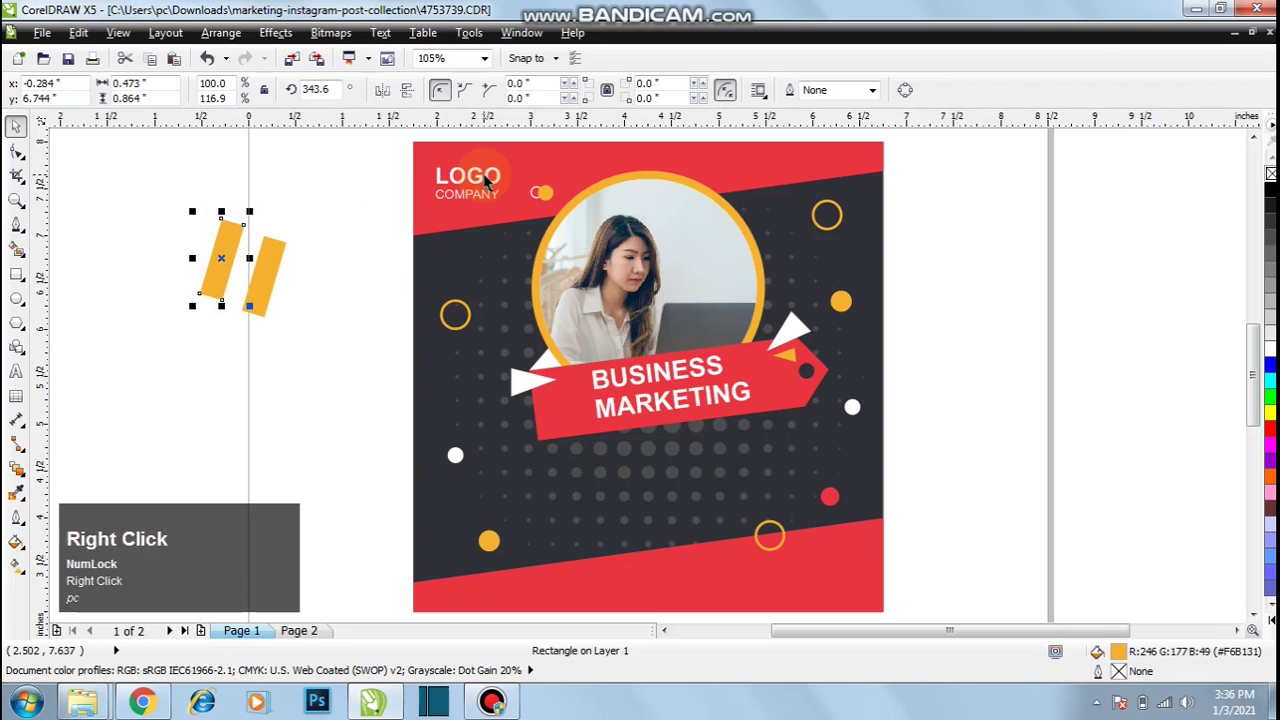
pyautogui.hotkey('ctrl', 'r')
pyautogui.hotkey('ctrl', 'r')
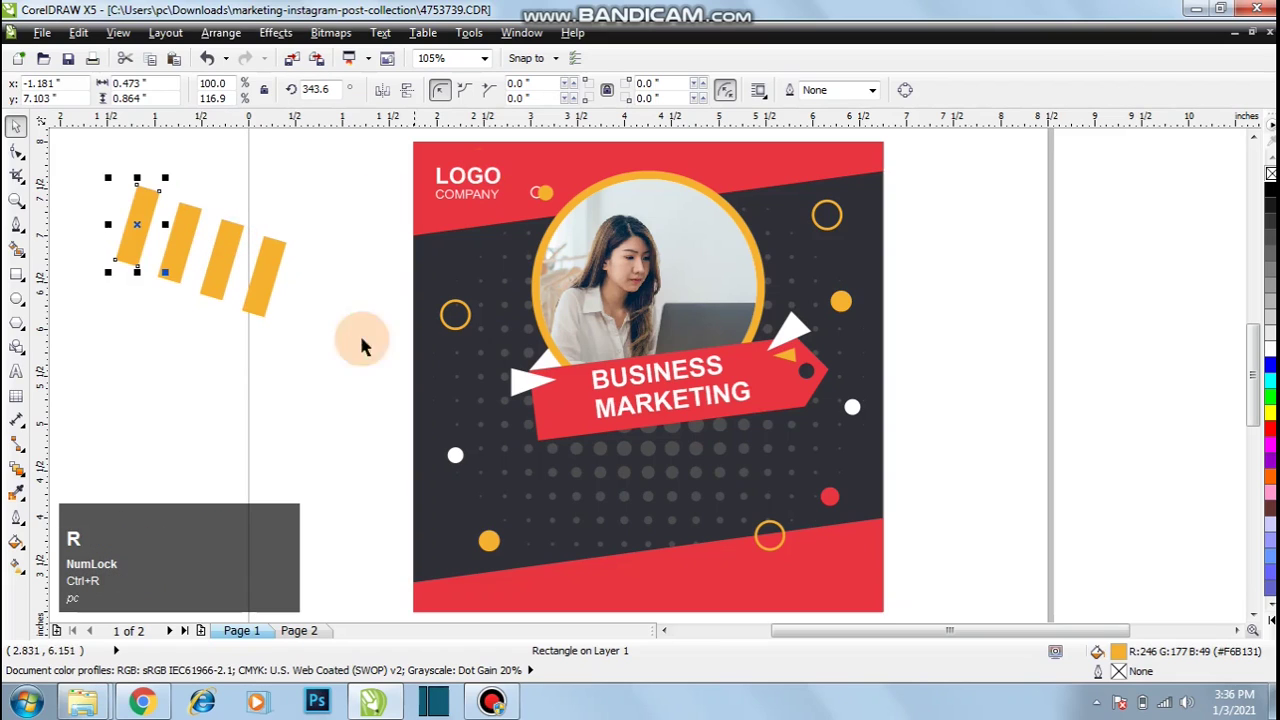
pyautogui.hotkey('ctrl', 'r')
pyautogui.moveTo(346, 346); pyautogui.dragTo(175, 160)
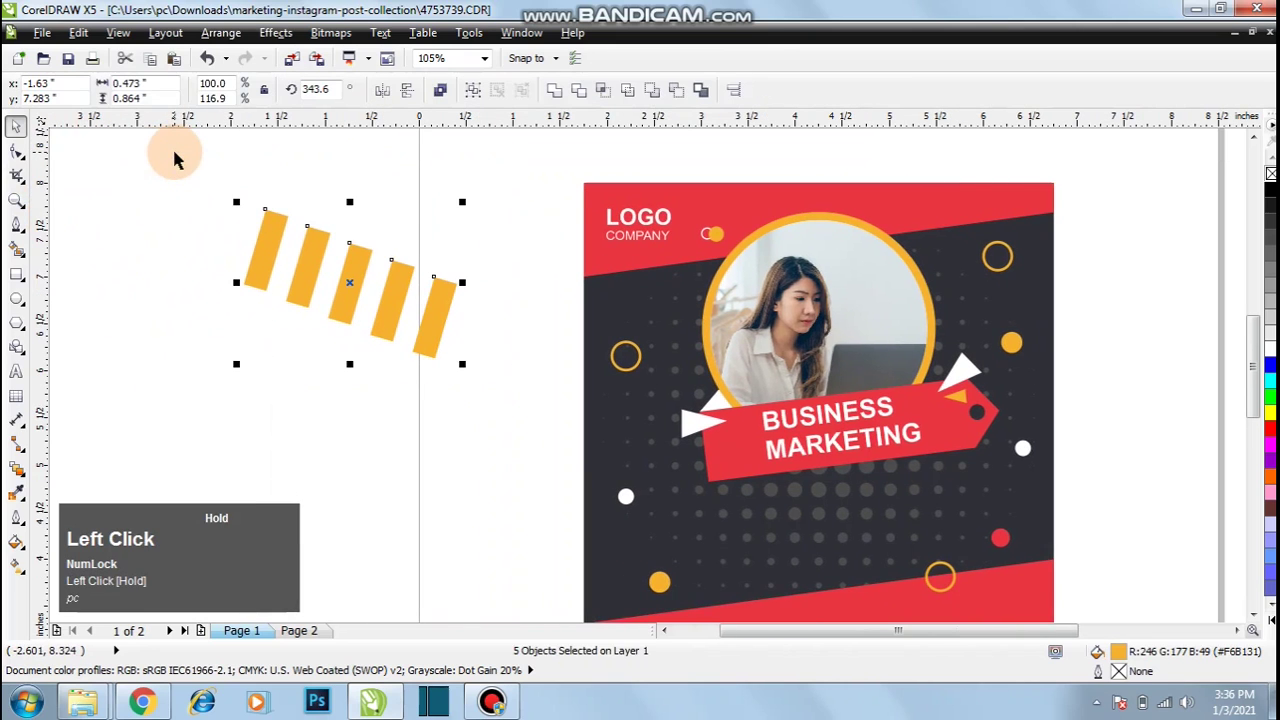
pyautogui.hotkey('ctrl', 'g')
# - Move the bar group to the design's upper-right corner, reduce it to about 1.379 by 0.66 inches and rotate it 6°
pyautogui.moveTo(350, 305); pyautogui.dragTo(940, 252)
pyautogui.moveTo(838, 142); pyautogui.dragTo(910, 198)
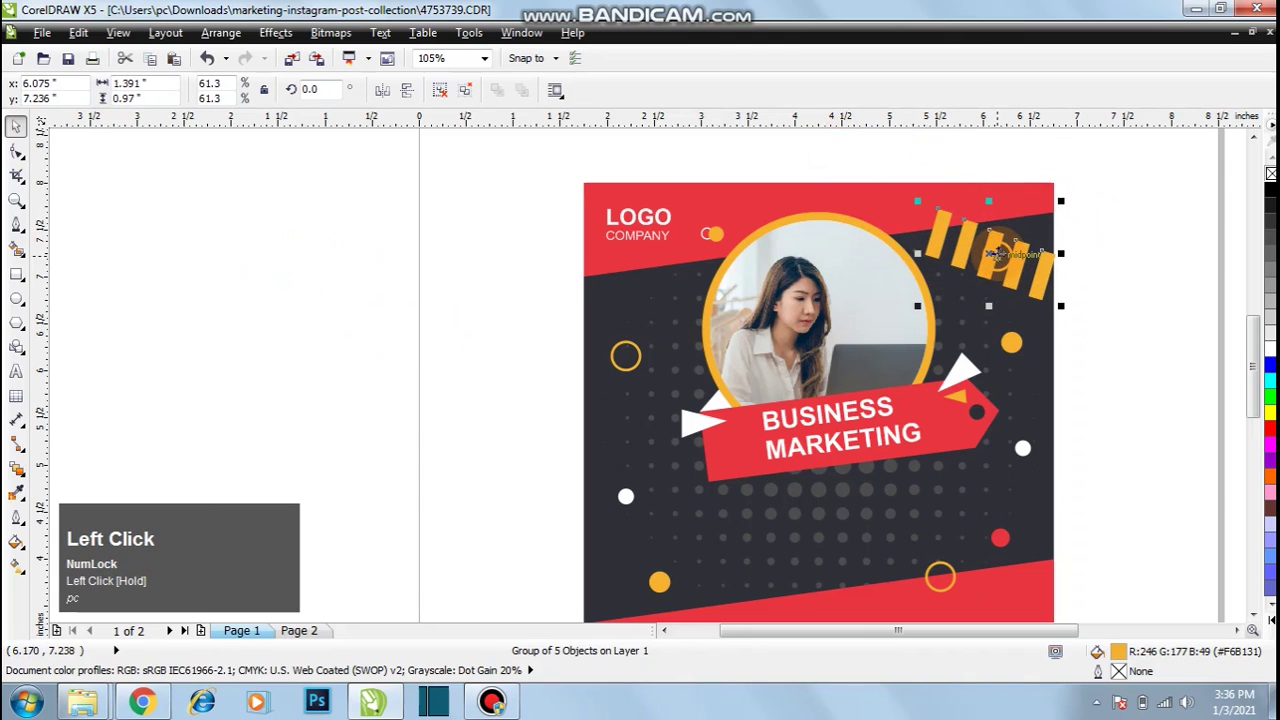
pyautogui.click(998, 258)
pyautogui.moveTo(1057, 309); pyautogui.dragTo(1024, 222)
pyautogui.click(993, 178)
pyautogui.moveTo(997, 169); pyautogui.dragTo(997, 185)
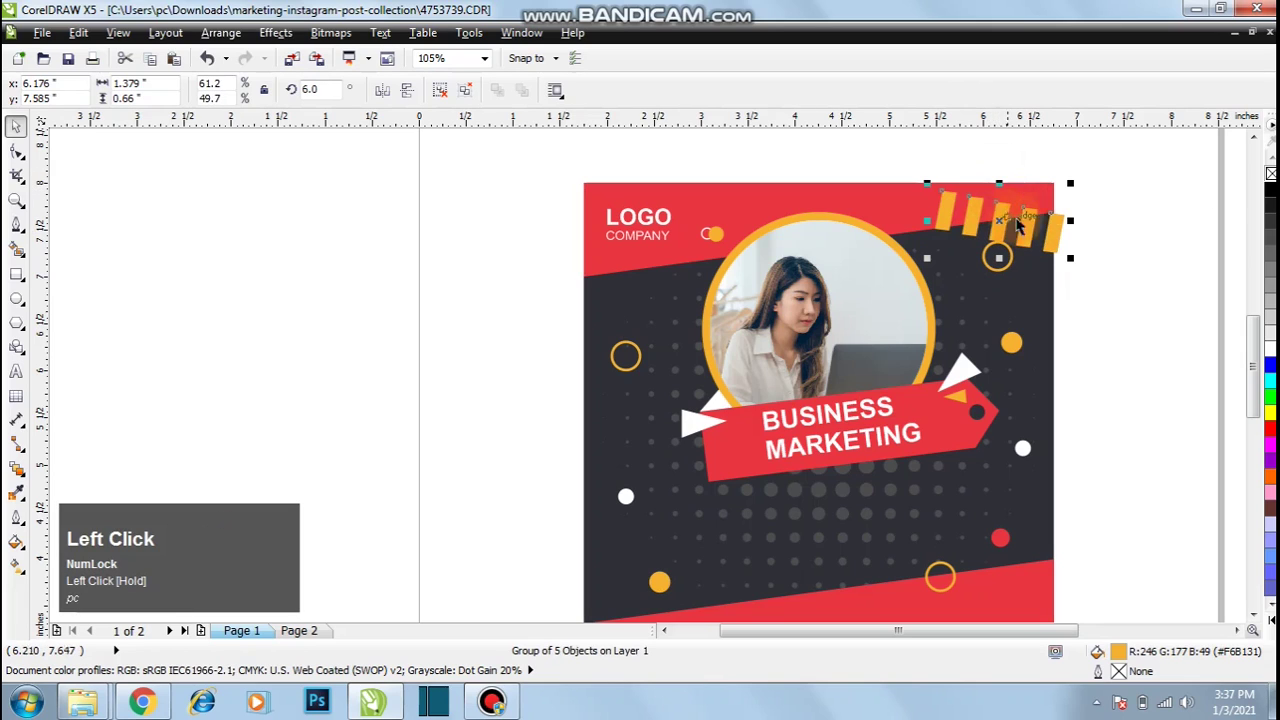
pyautogui.press('c')
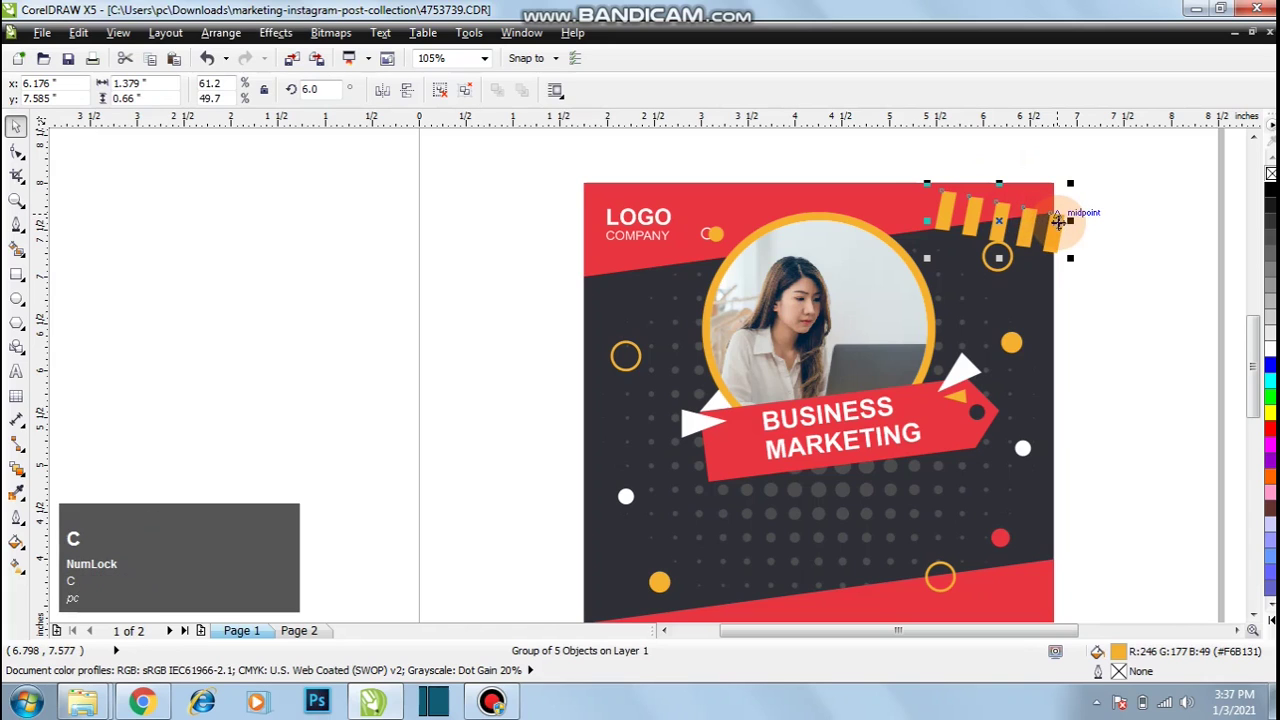
pyautogui.press('p')
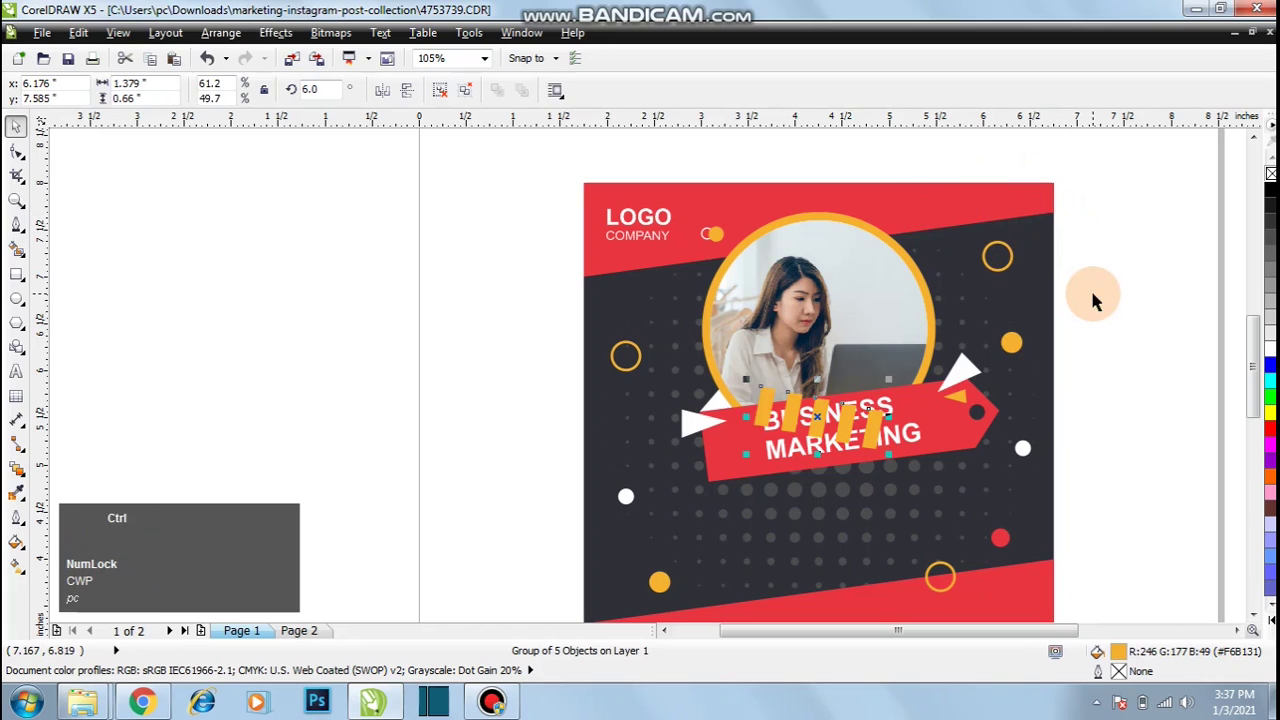
pyautogui.hotkey('ctrl', 'z')
# - PowerClip the orange bar group inside the dark background square
pyautogui.press('w')
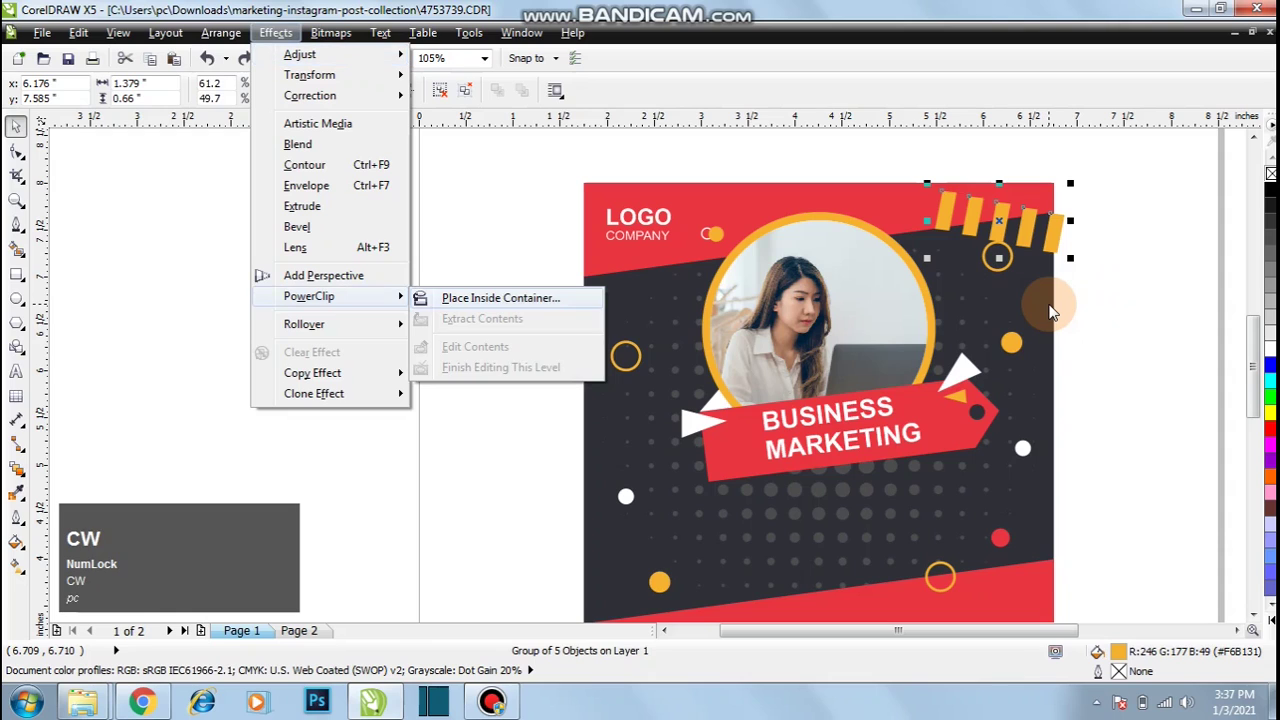
pyautogui.press('p')
pyautogui.click(1022, 266)
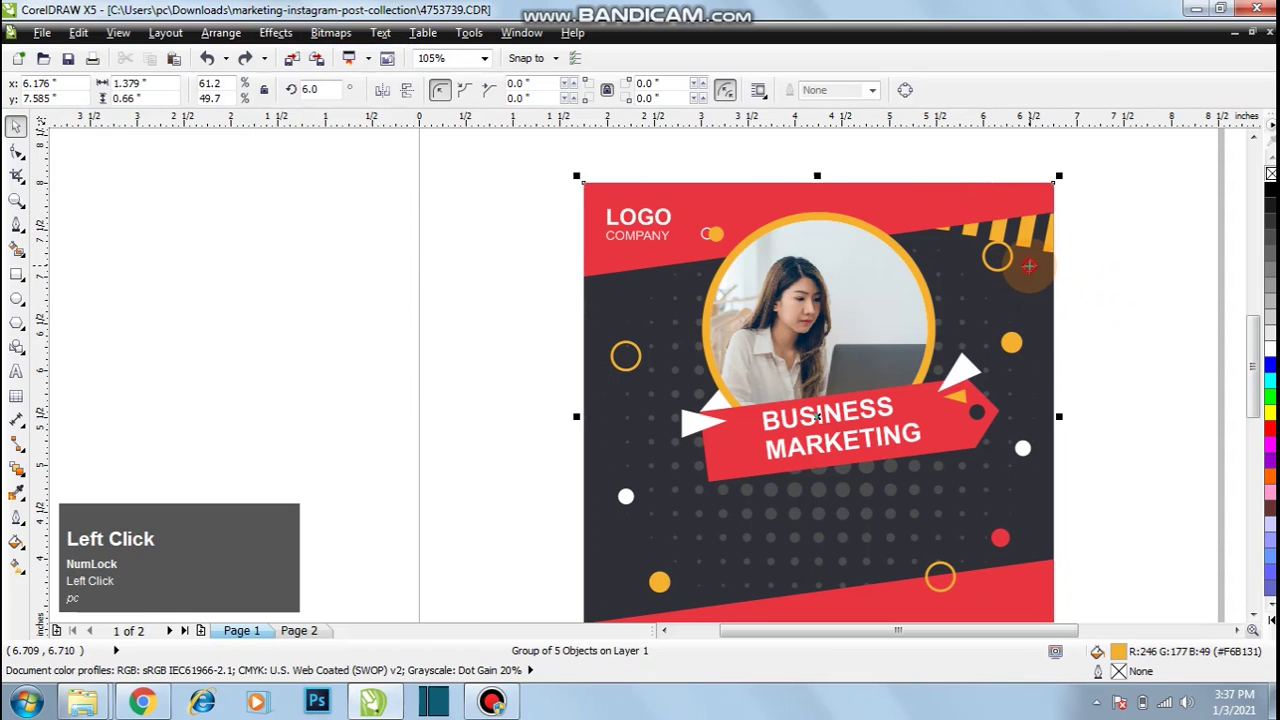
pyautogui.click(1108, 240)
# - Nudge the orange outlined ring near the bars down to about Y 7.0 inches
pyautogui.click(1006, 275)
pyautogui.press('Down')
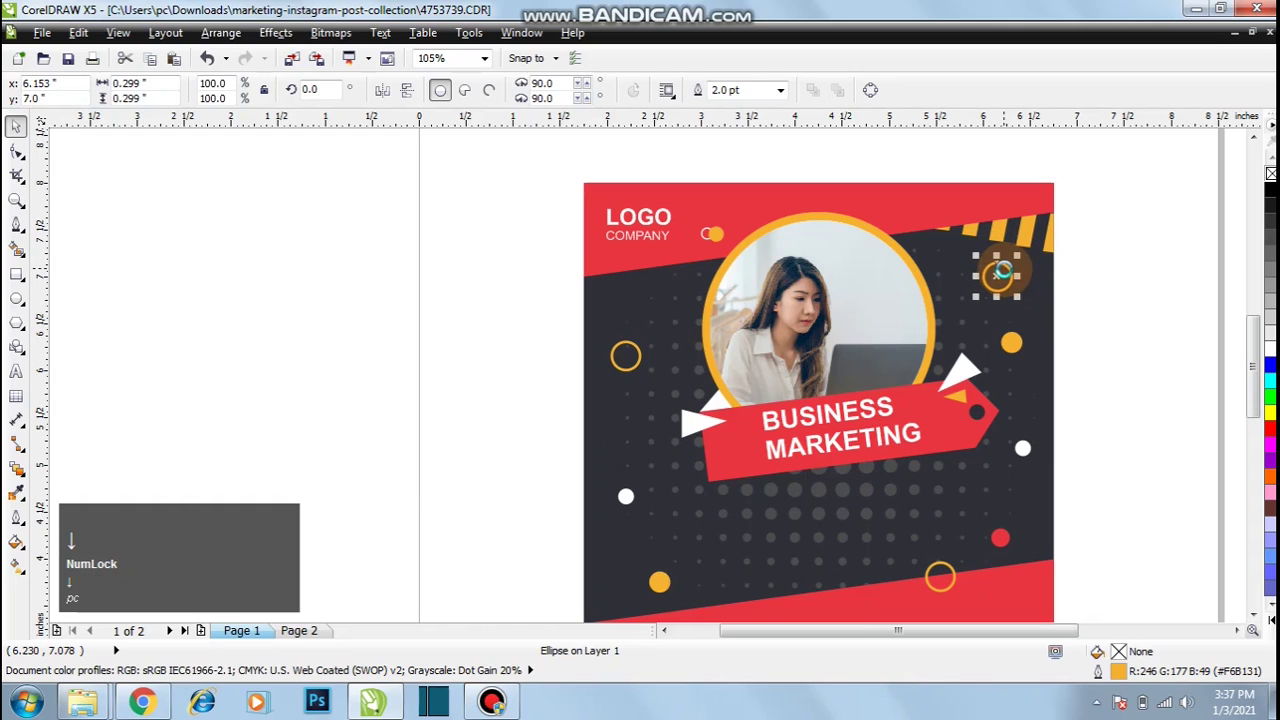
pyautogui.click(1128, 323)
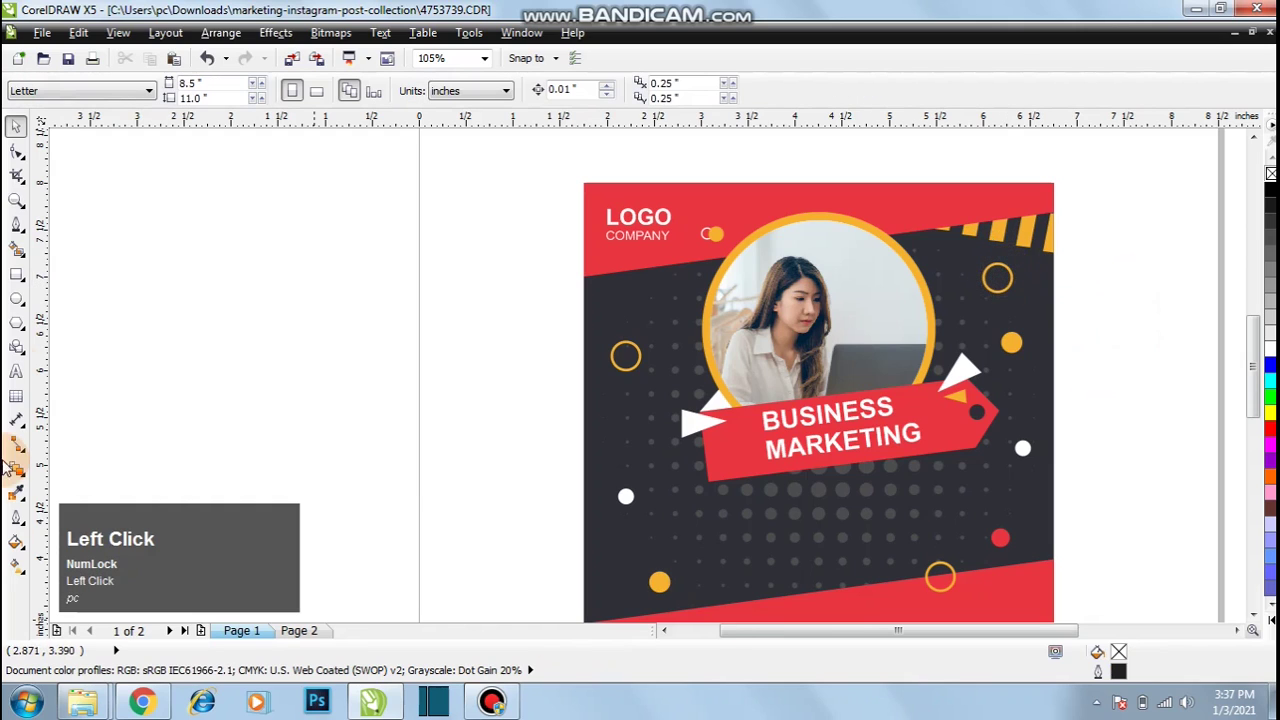
# - Add the artistic text "SOCIAL MEDIA POST" in the empty area beside the design
pyautogui.click(16, 371)
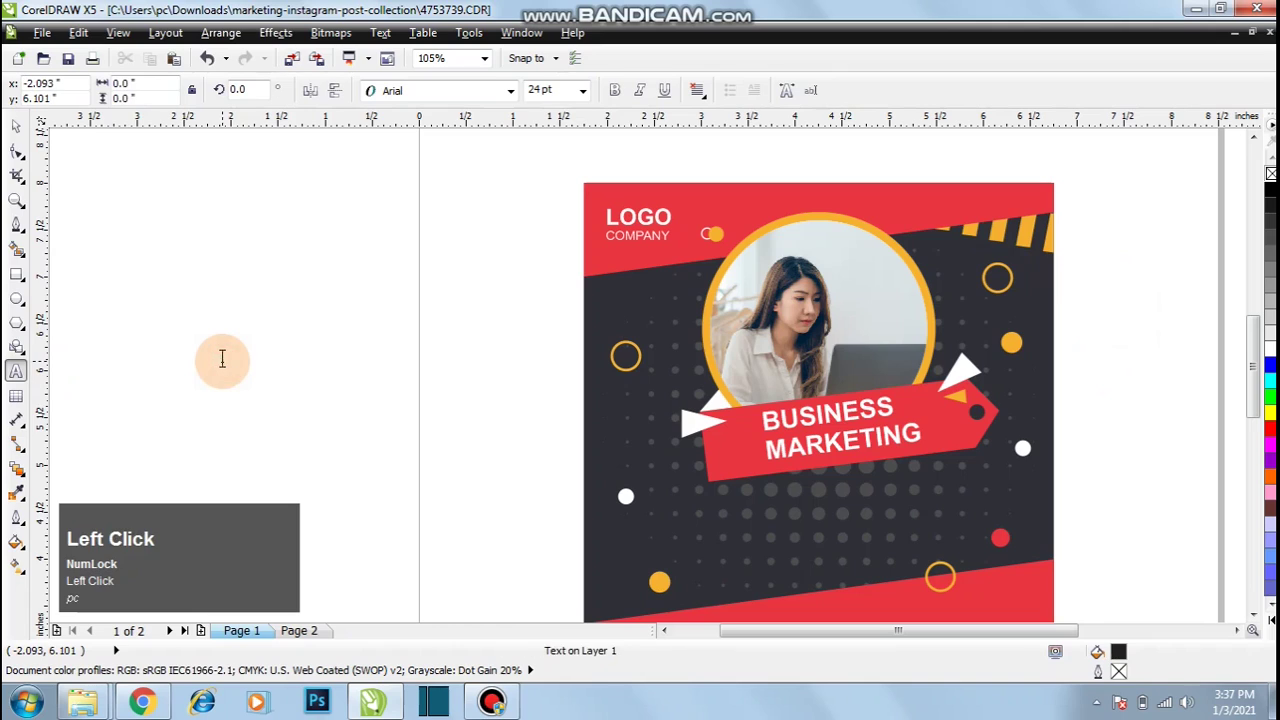
pyautogui.write('SOCIAL ME')
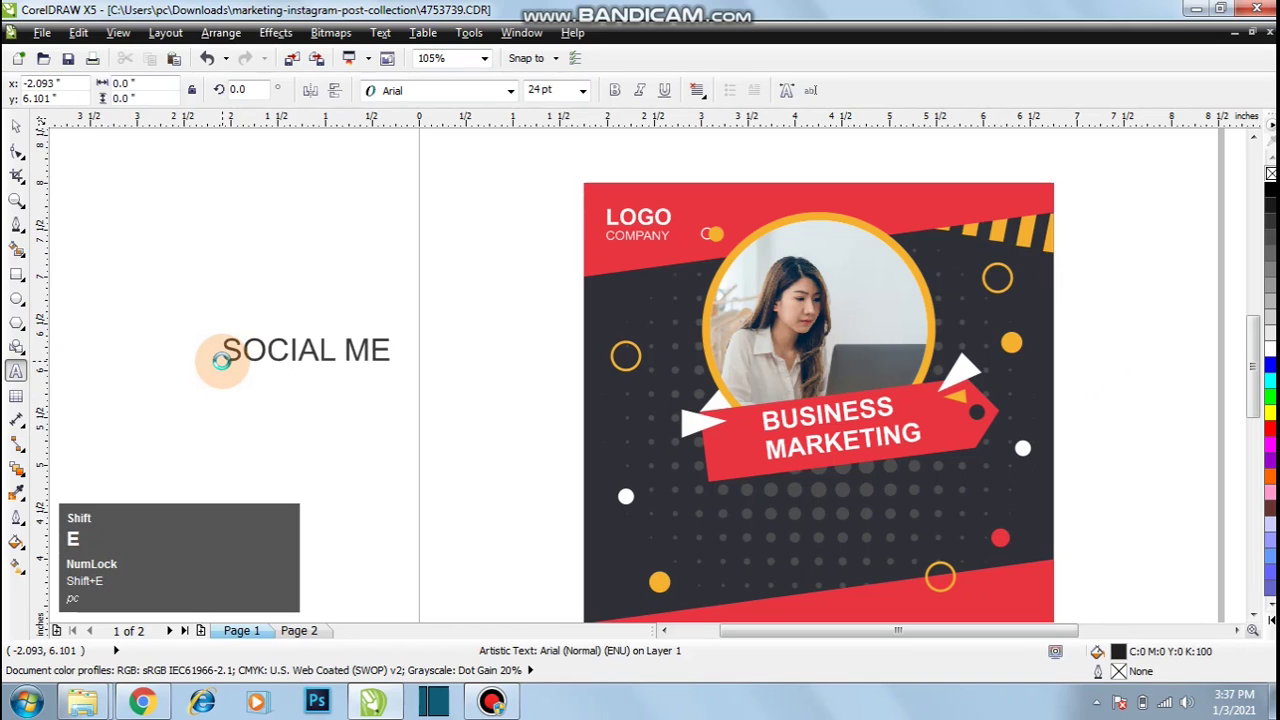
pyautogui.write('DIA POST')
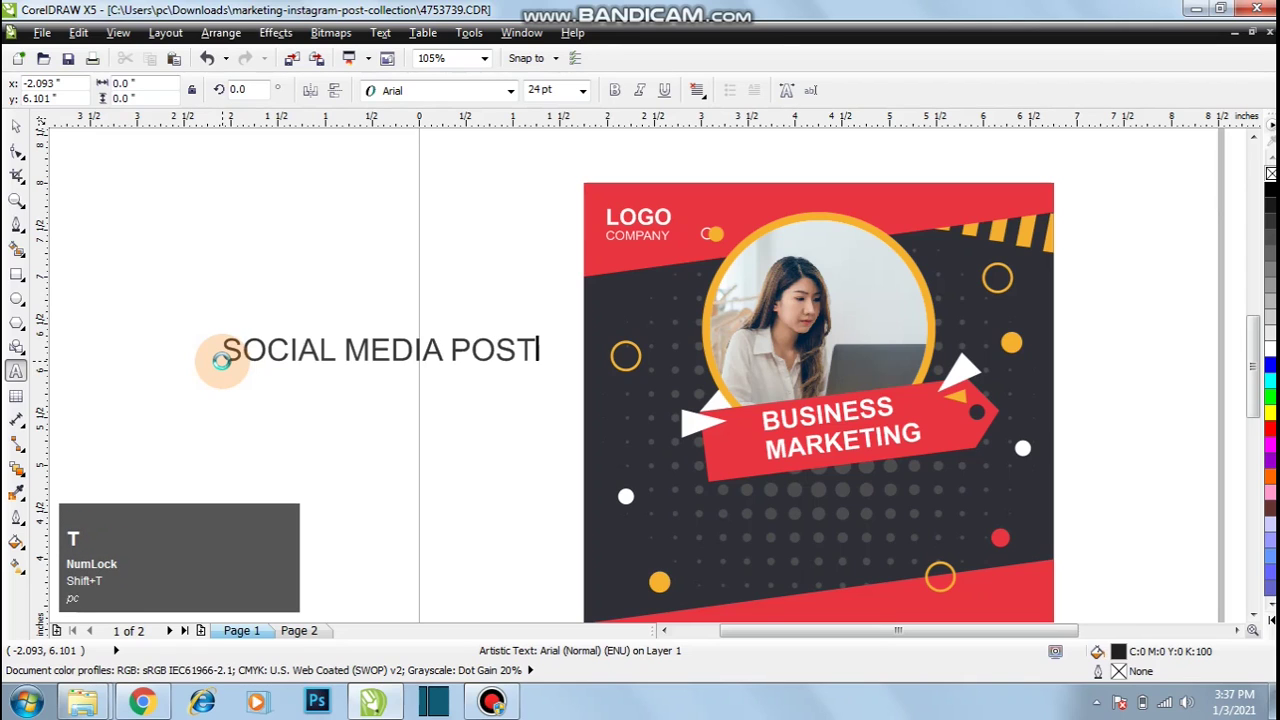
pyautogui.press('Escape')
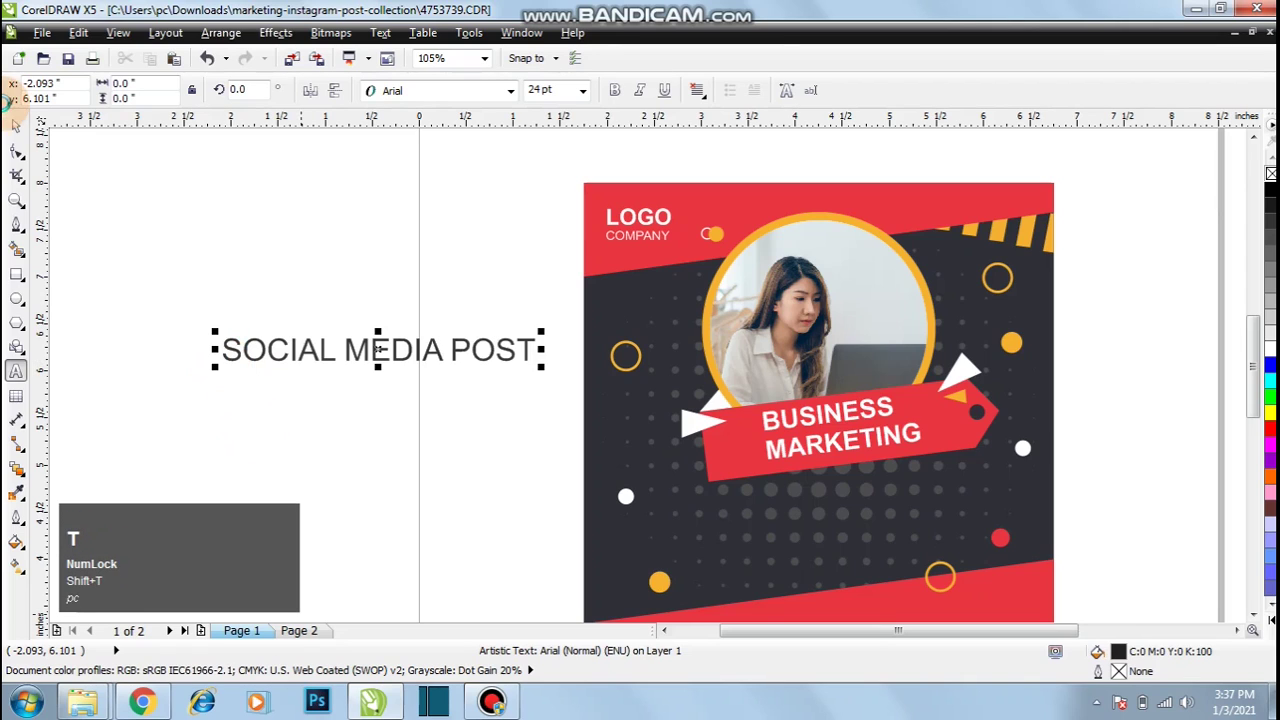
pyautogui.click(15, 125)
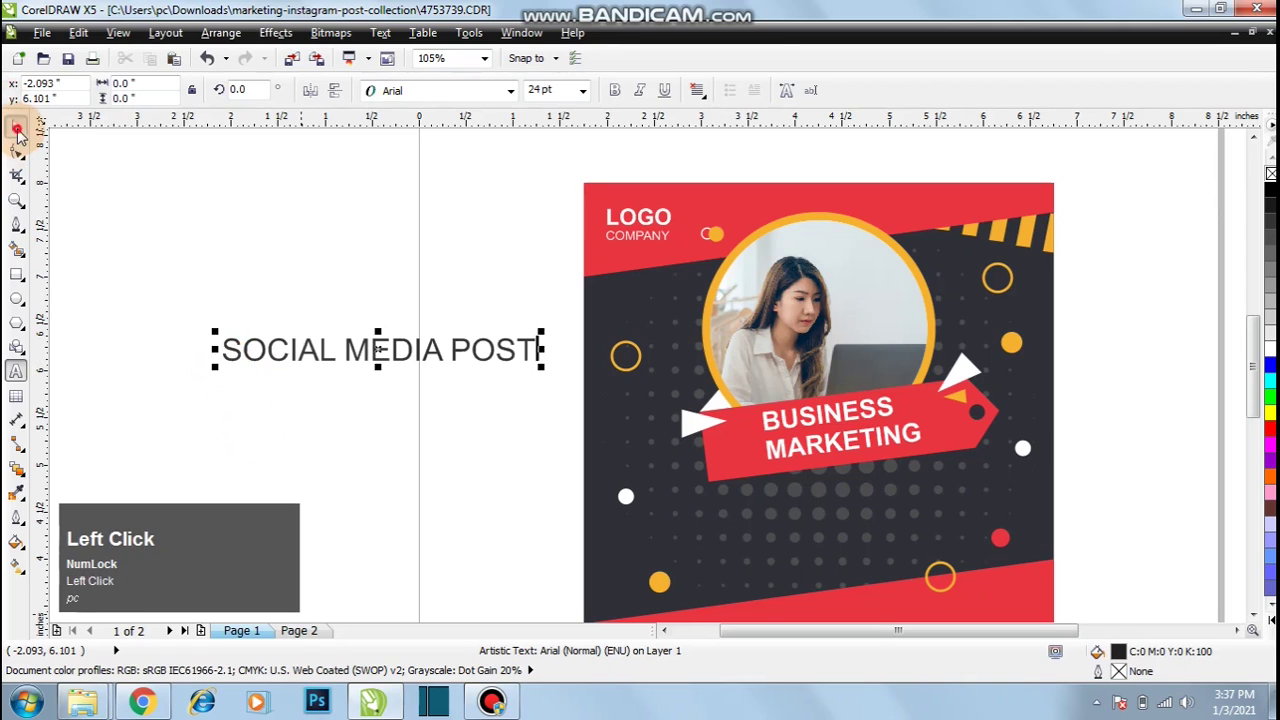
# - Make the heading text bold italic, move it below the red tag banner and fill it white
pyautogui.click(614, 90)
pyautogui.click(640, 90)
pyautogui.moveTo(463, 355); pyautogui.dragTo(913, 513)
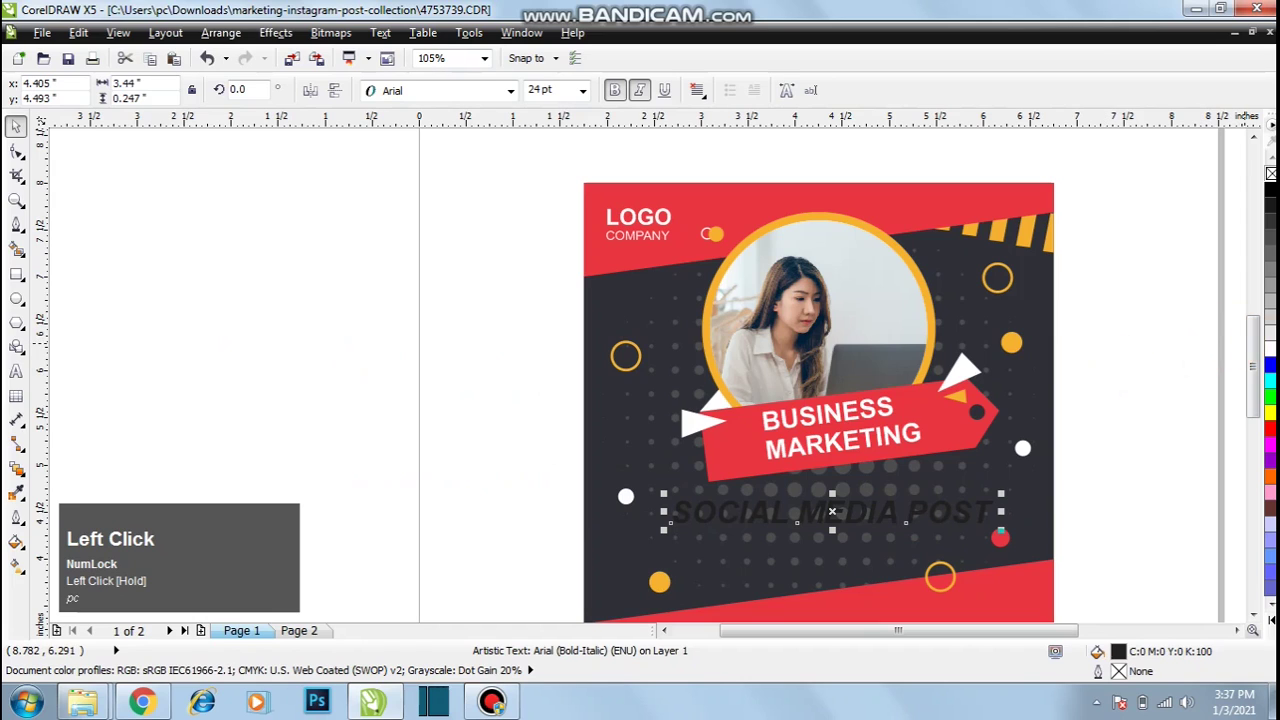
pyautogui.click(1270, 349)
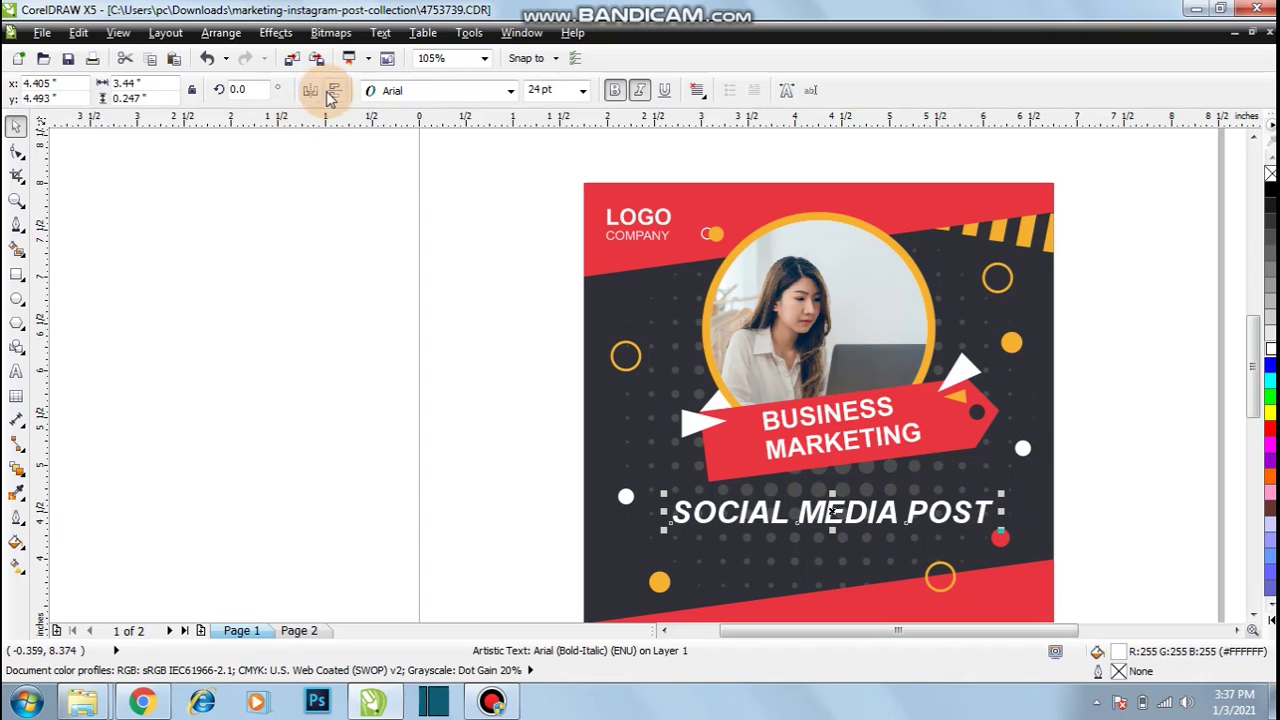
# - Change the font of the "SOCIAL MEDIA POST" heading to Businko
pyautogui.click(414, 90)
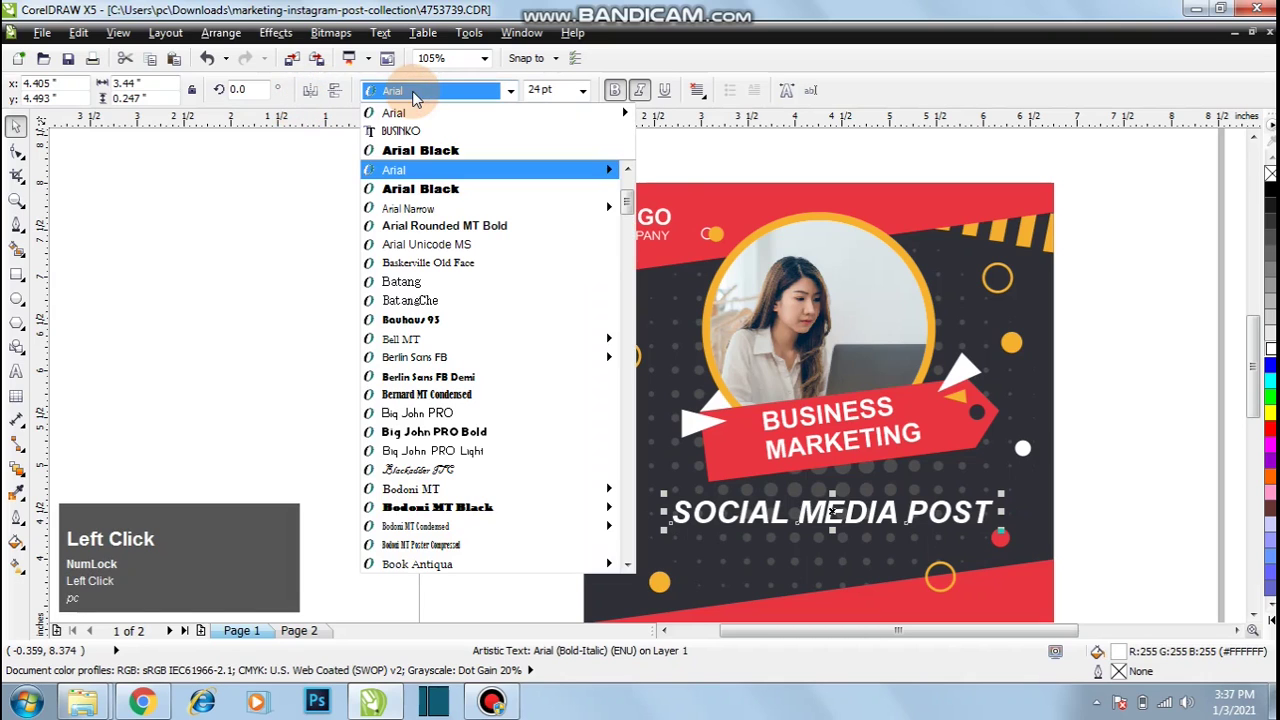
pyautogui.click(421, 288)
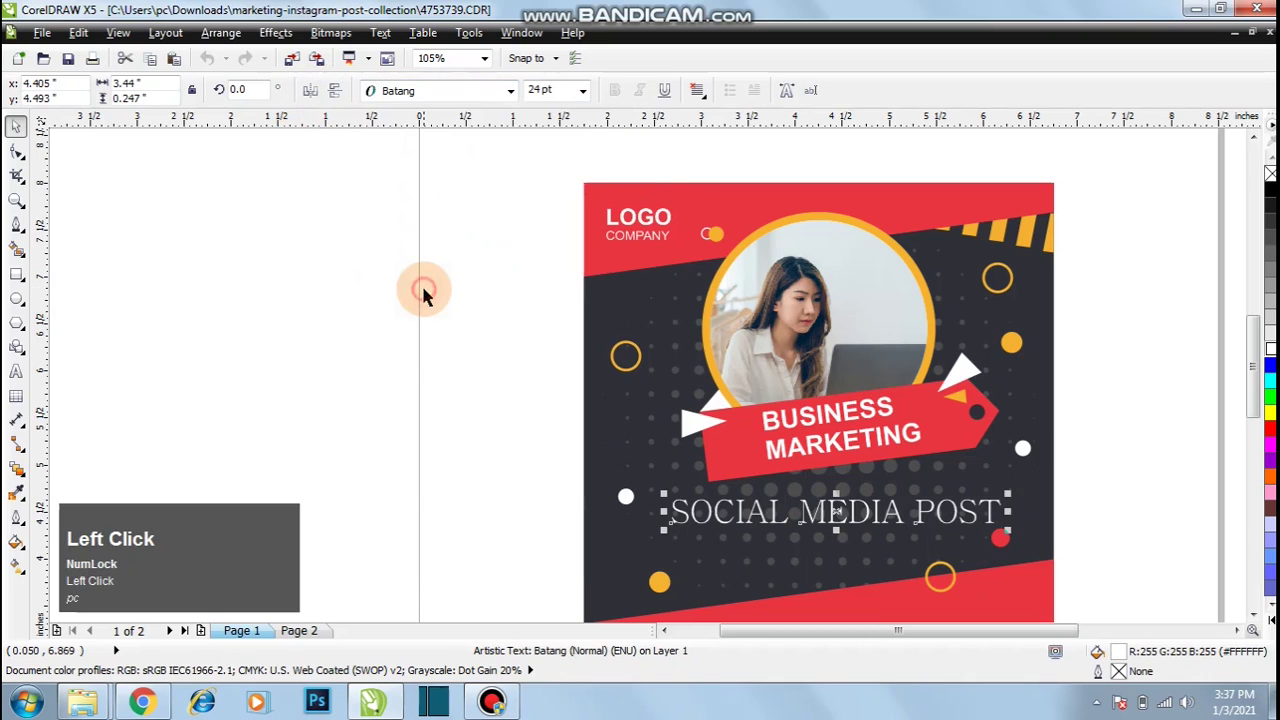
pyautogui.click(454, 90)
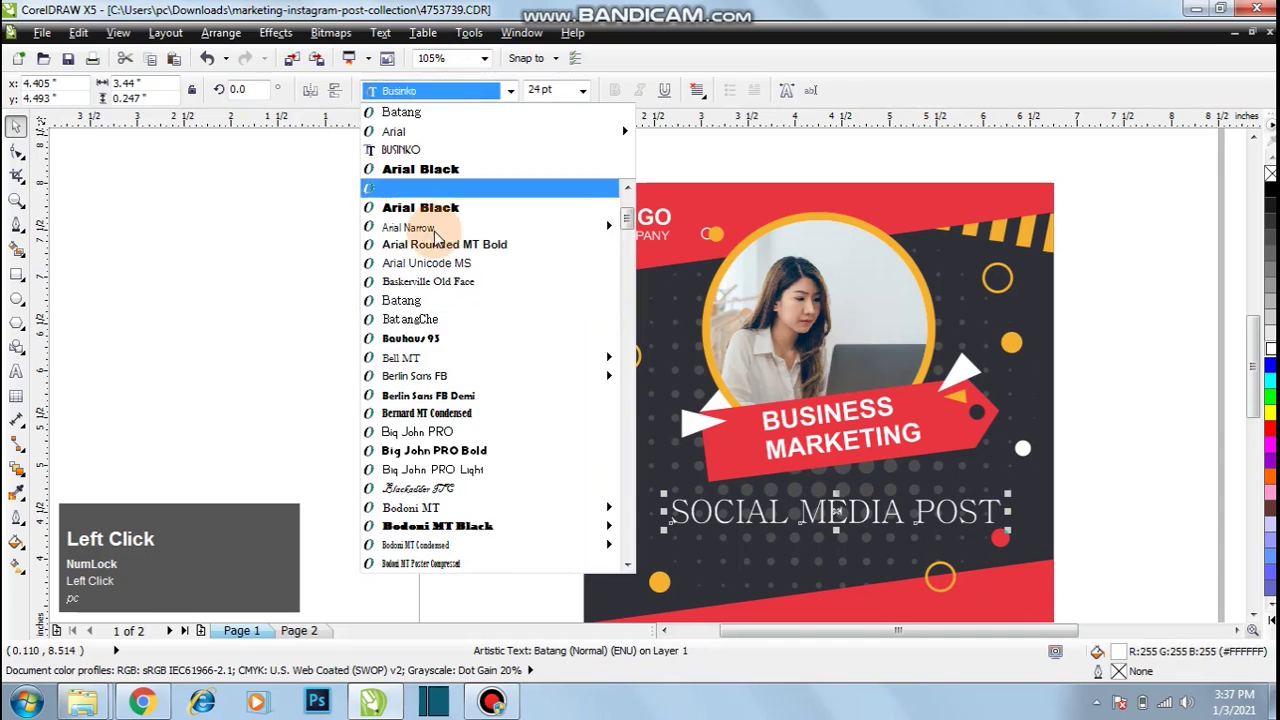
pyautogui.moveTo(437, 374)
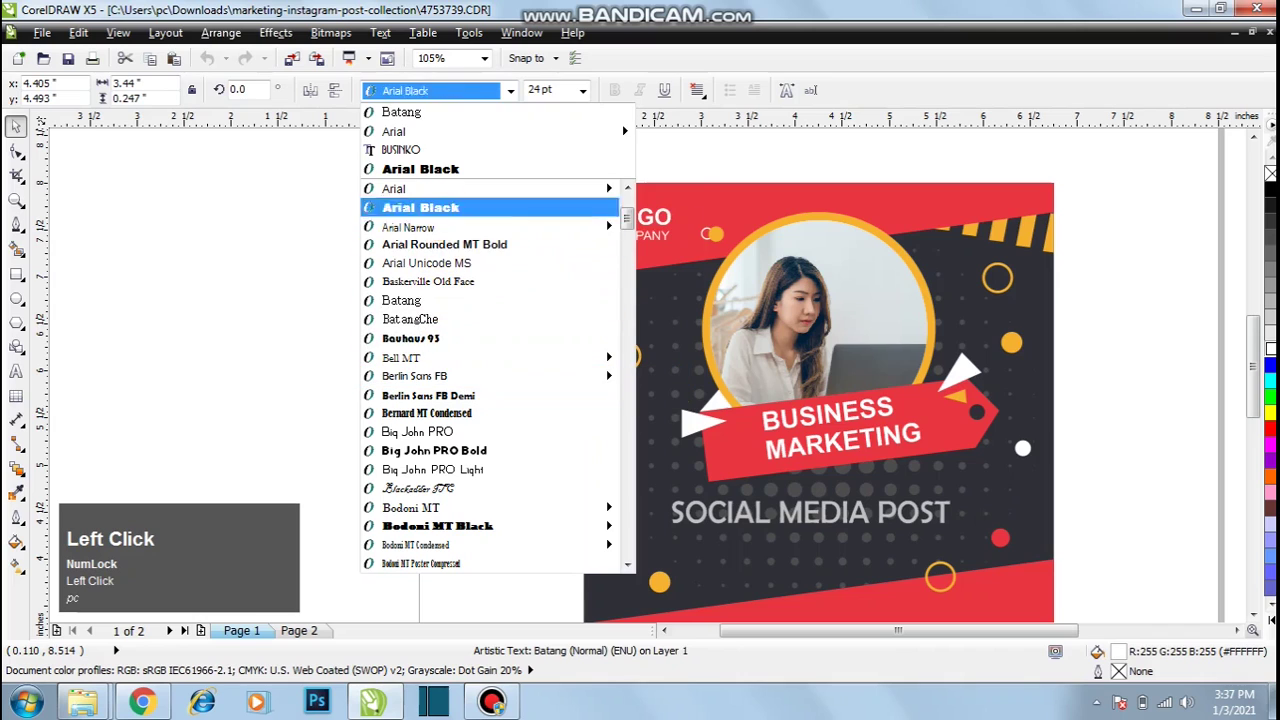
pyautogui.click(444, 149)
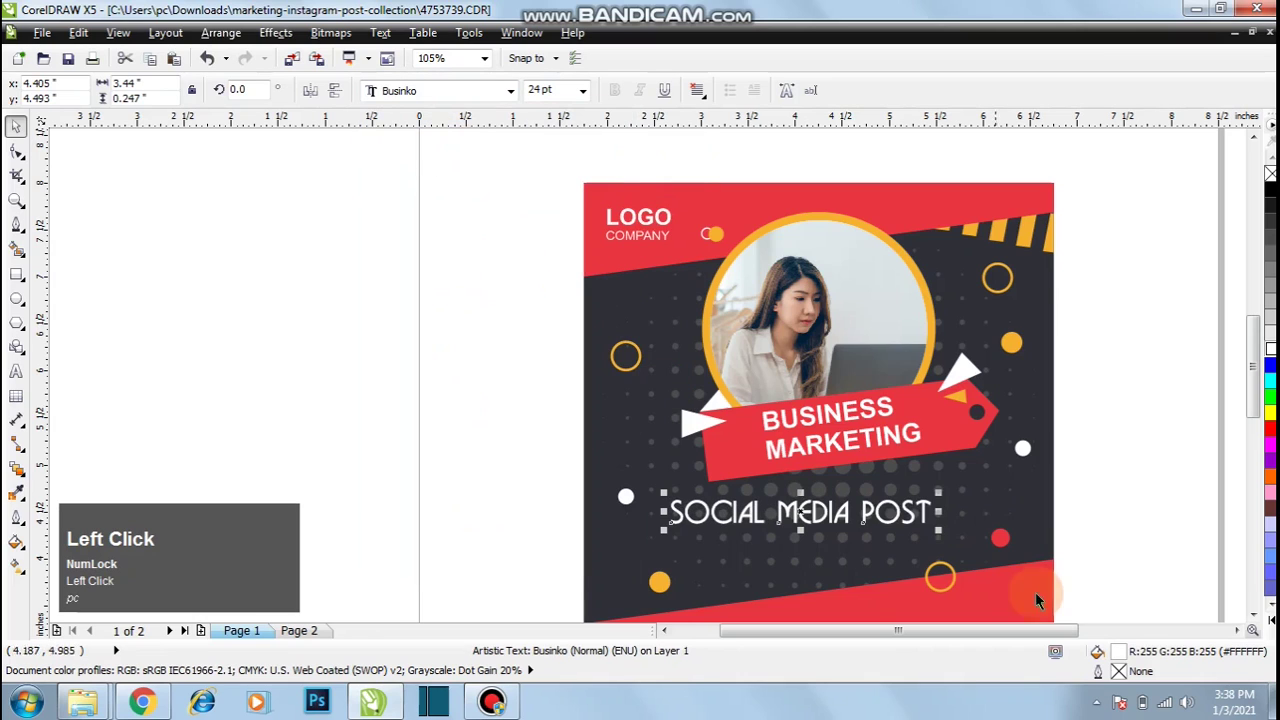
# - Shrink the heading to about 1.79 inches wide and centre it horizontally on the dark background square
pyautogui.moveTo(941, 535)
pyautogui.mouseDown()
pyautogui.moveTo(929, 529)
pyautogui.moveTo(959, 530)
pyautogui.mouseUp()
pyautogui.press('shift')
pyautogui.keyDown('shift'); pyautogui.click(1035, 498); pyautogui.keyUp('shift')
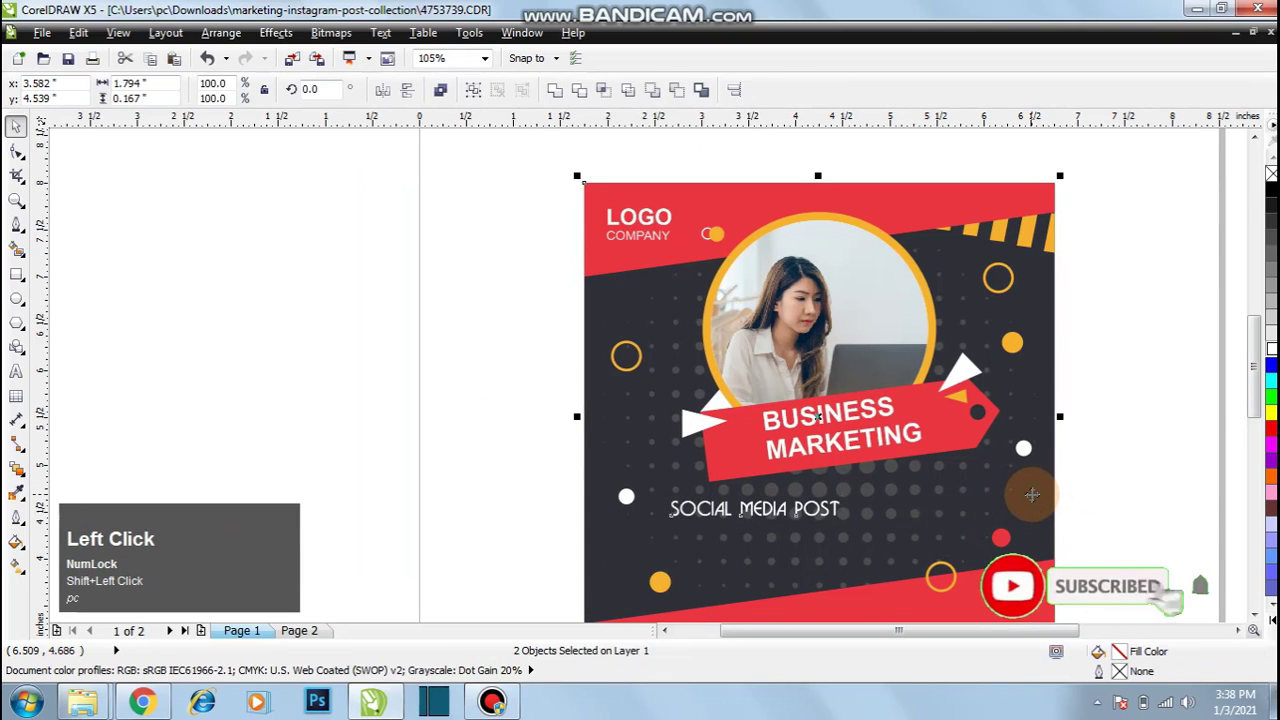
pyautogui.press('c')
pyautogui.click(1154, 490)
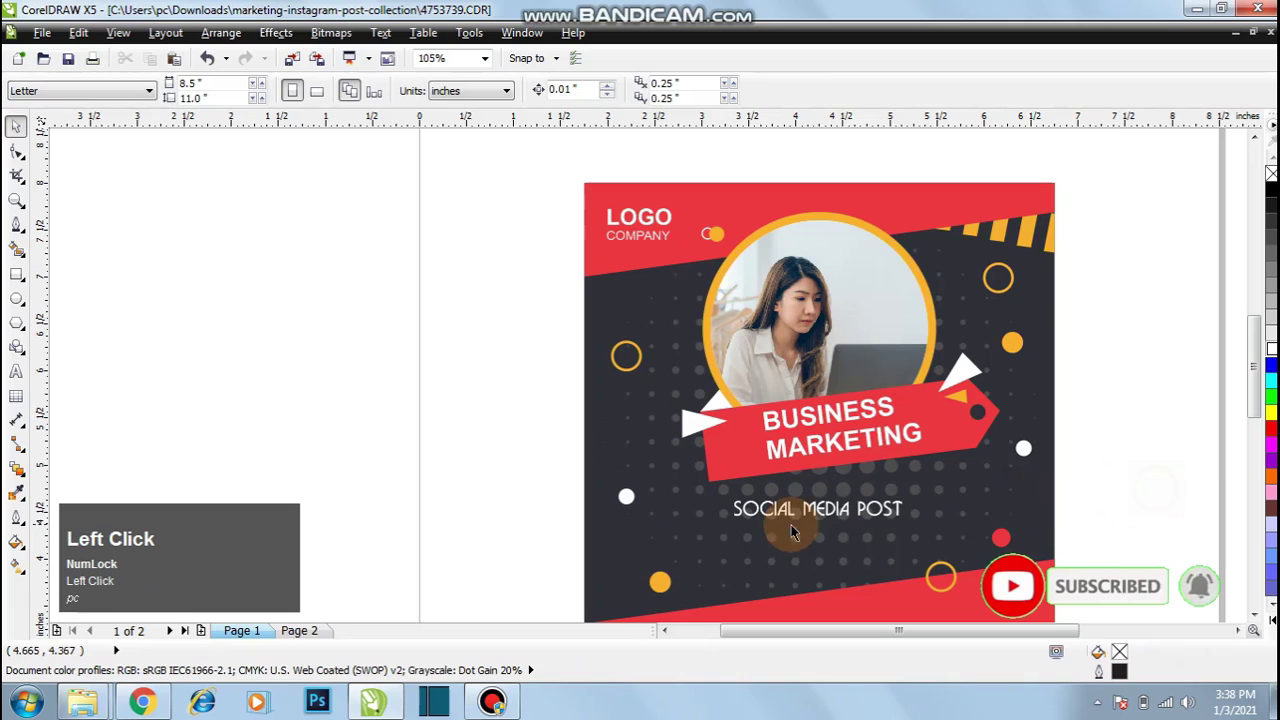
# - Enlarge the heading in two passes to about 3.07 by 0.29 inches, centring it horizontally on the background square each time
pyautogui.click(826, 515)
pyautogui.moveTo(910, 522); pyautogui.dragTo(1012, 543)
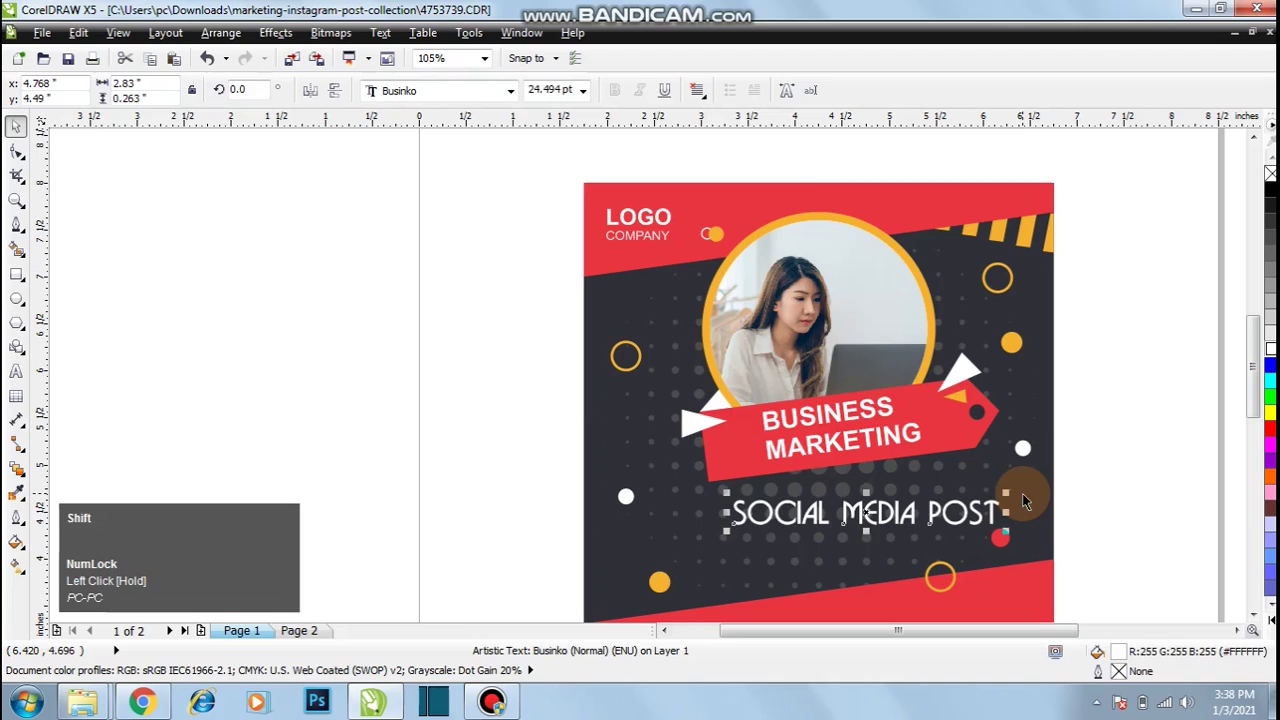
pyautogui.keyDown('shift'); pyautogui.click(1022, 493); pyautogui.keyUp('shift')
pyautogui.press('c')
pyautogui.click(1157, 500)
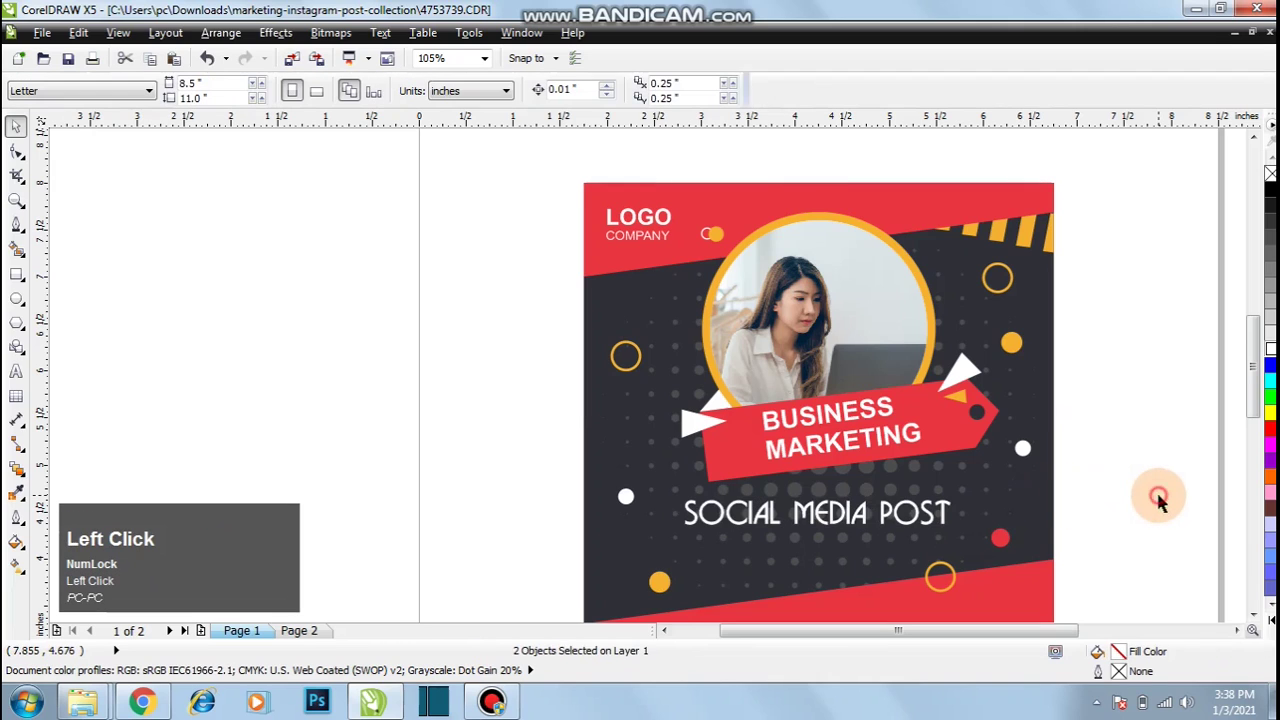
pyautogui.click(940, 530)
pyautogui.moveTo(957, 493); pyautogui.dragTo(982, 536)
pyautogui.keyDown('shift'); pyautogui.click(1013, 496); pyautogui.keyUp('shift')
pyautogui.press('c')
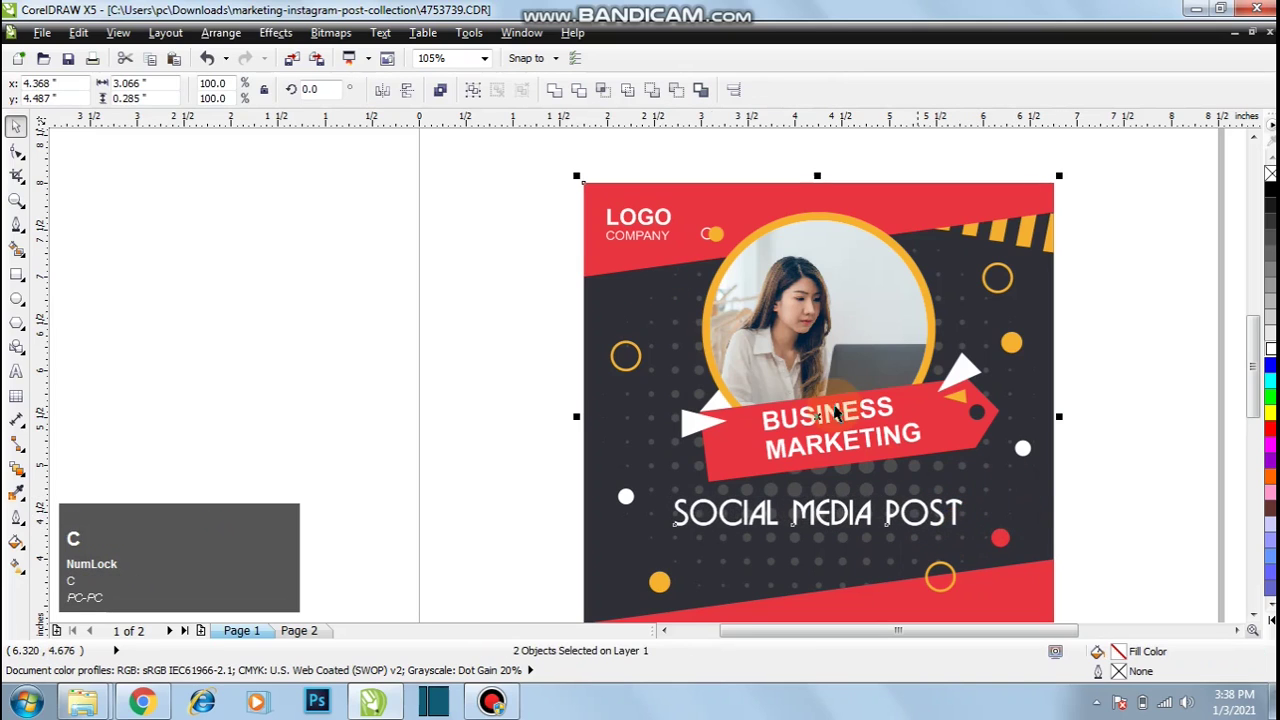
pyautogui.click(771, 530)
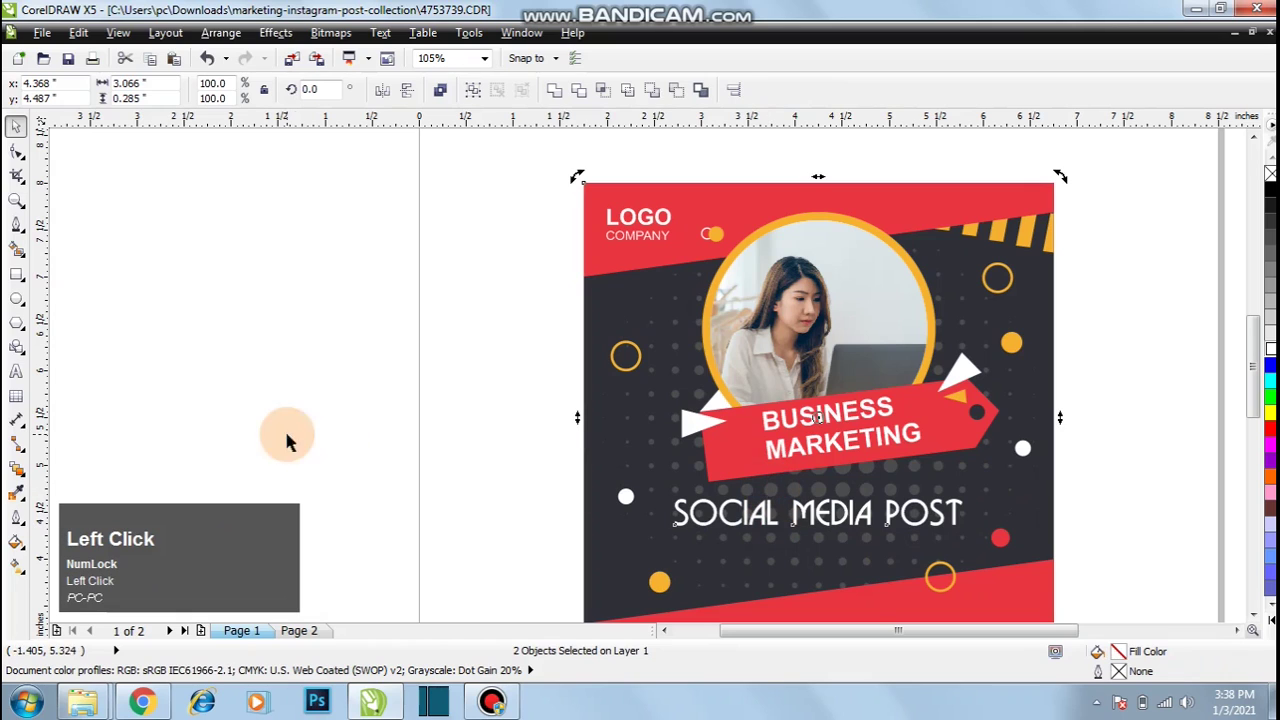
pyautogui.click(214, 424)
# - Add the artistic text "Lorem ipsum" in the empty area beside the design
pyautogui.click(16, 371)
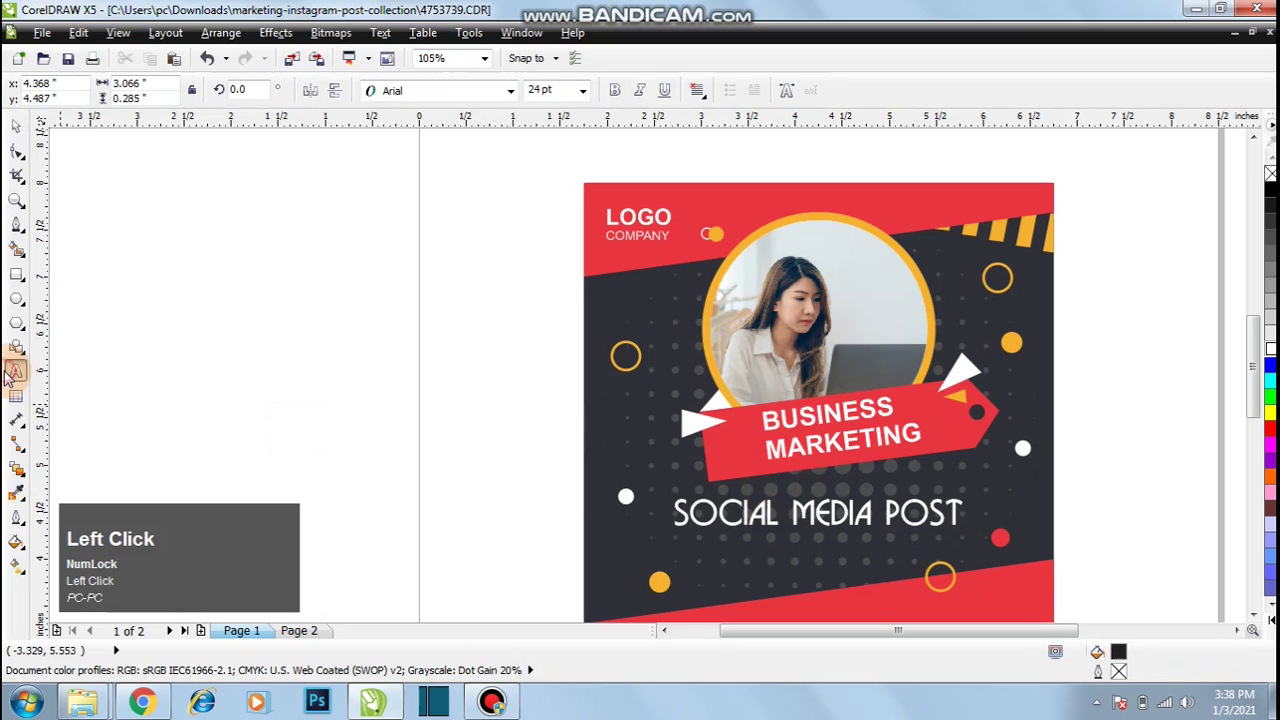
pyautogui.click(176, 343)
pyautogui.write('Lodr')
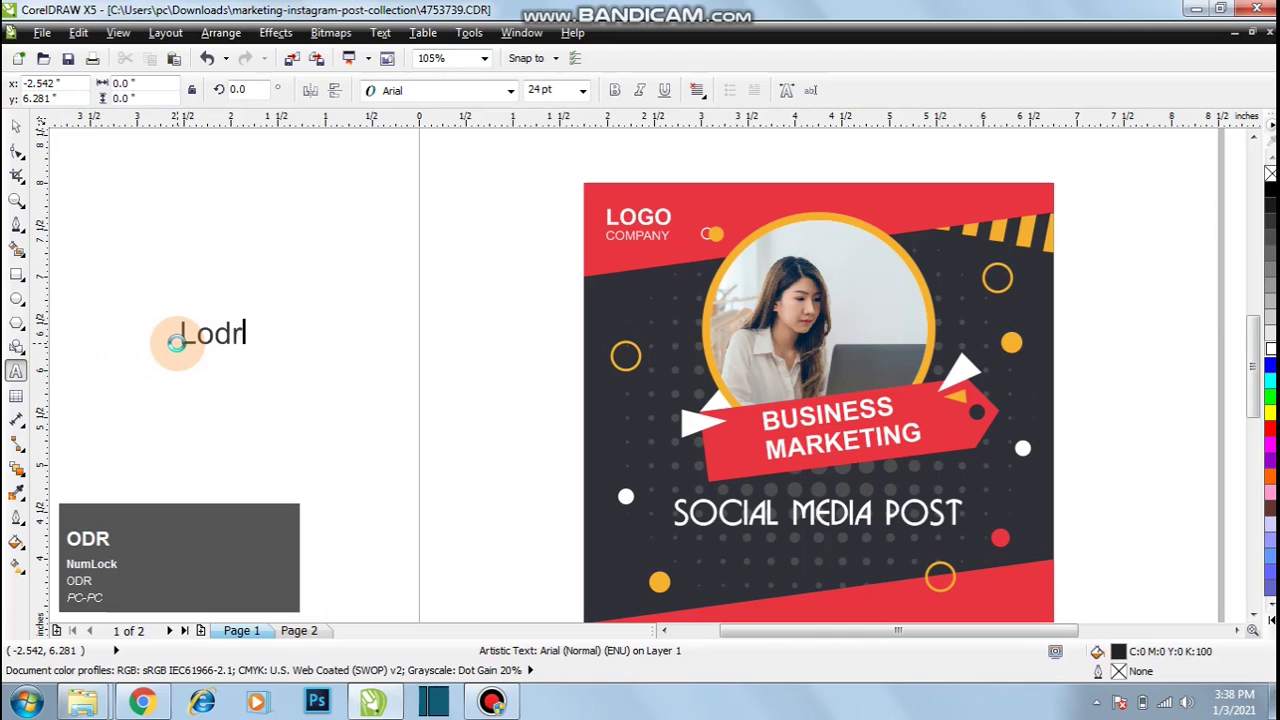
pyautogui.write('em ipsum')
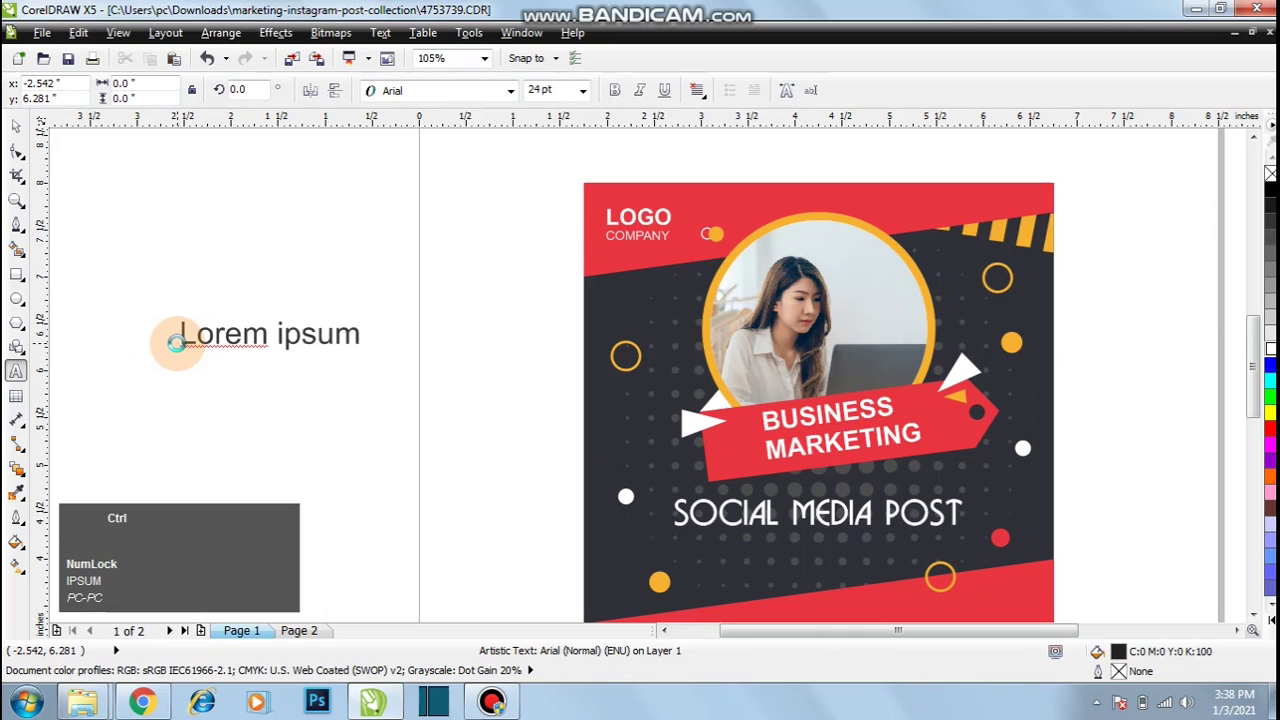
# - Repeat "Lorem ipsum" to make four on the first line and three on the second, and centre-align the text
pyautogui.hotkey('ctrl', 'a')
pyautogui.hotkey('ctrl', 'c')
pyautogui.press('Right')
pyautogui.hotkey('ctrl', 'v')
pyautogui.hotkey('ctrl', 'v')
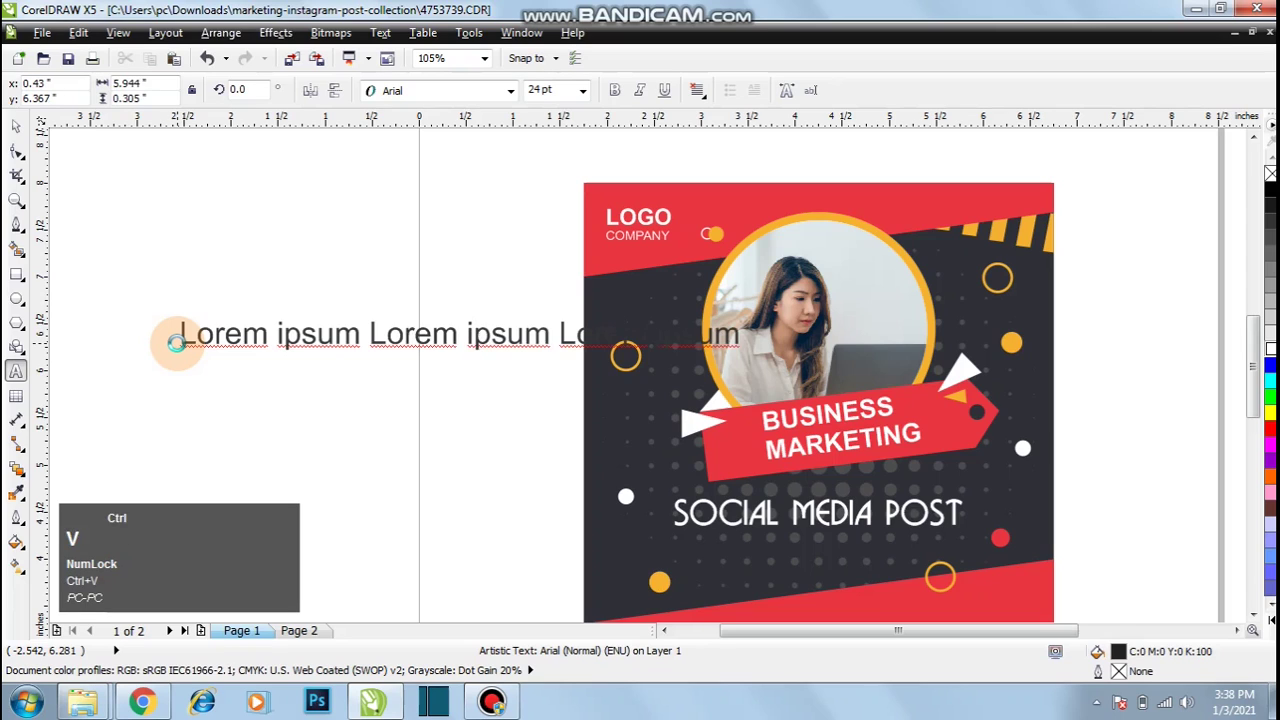
pyautogui.hotkey('ctrl', 'v')
pyautogui.press('Return')
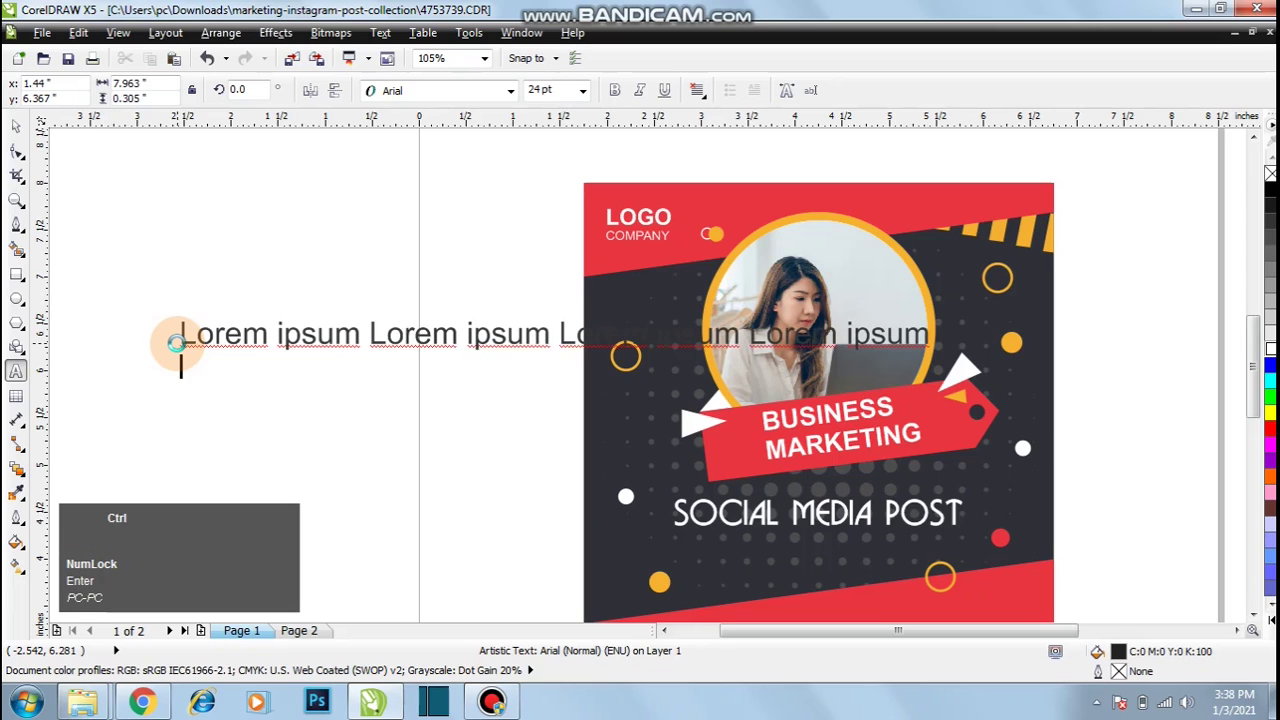
pyautogui.hotkey('ctrl', 'v')
pyautogui.hotkey('ctrl', 'v')
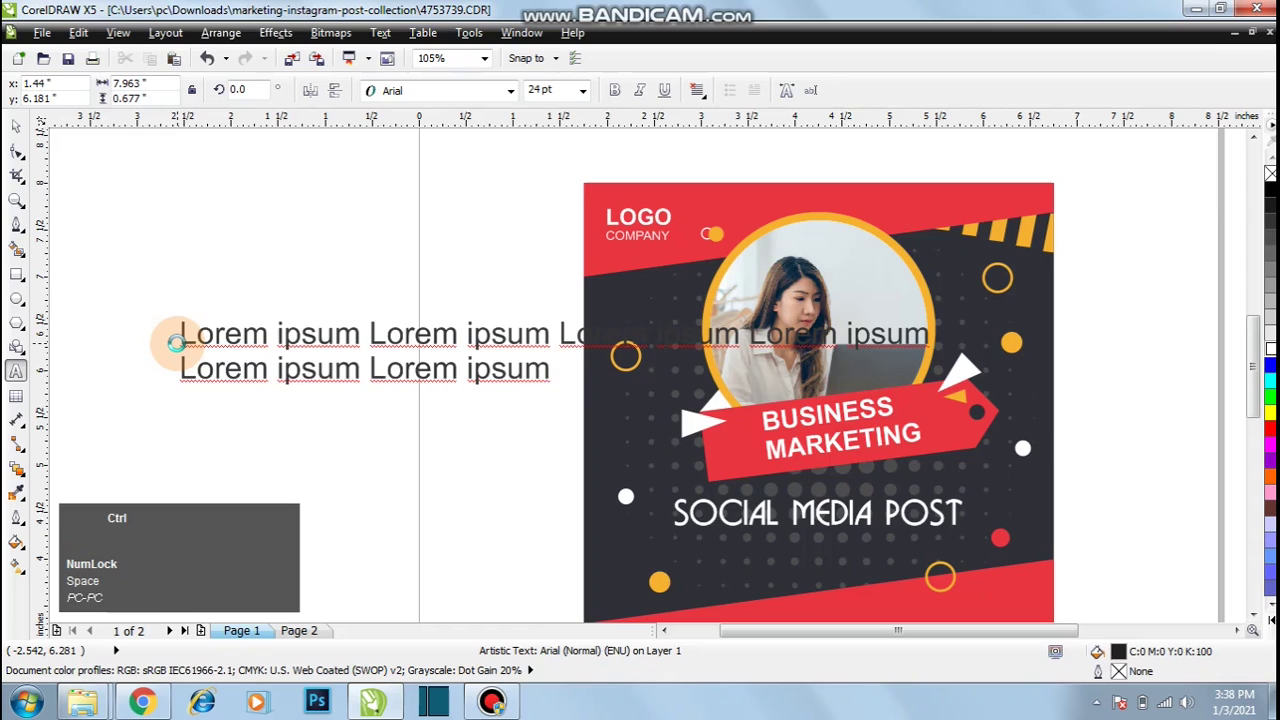
pyautogui.hotkey('ctrl', 'e')
pyautogui.click(16, 125)
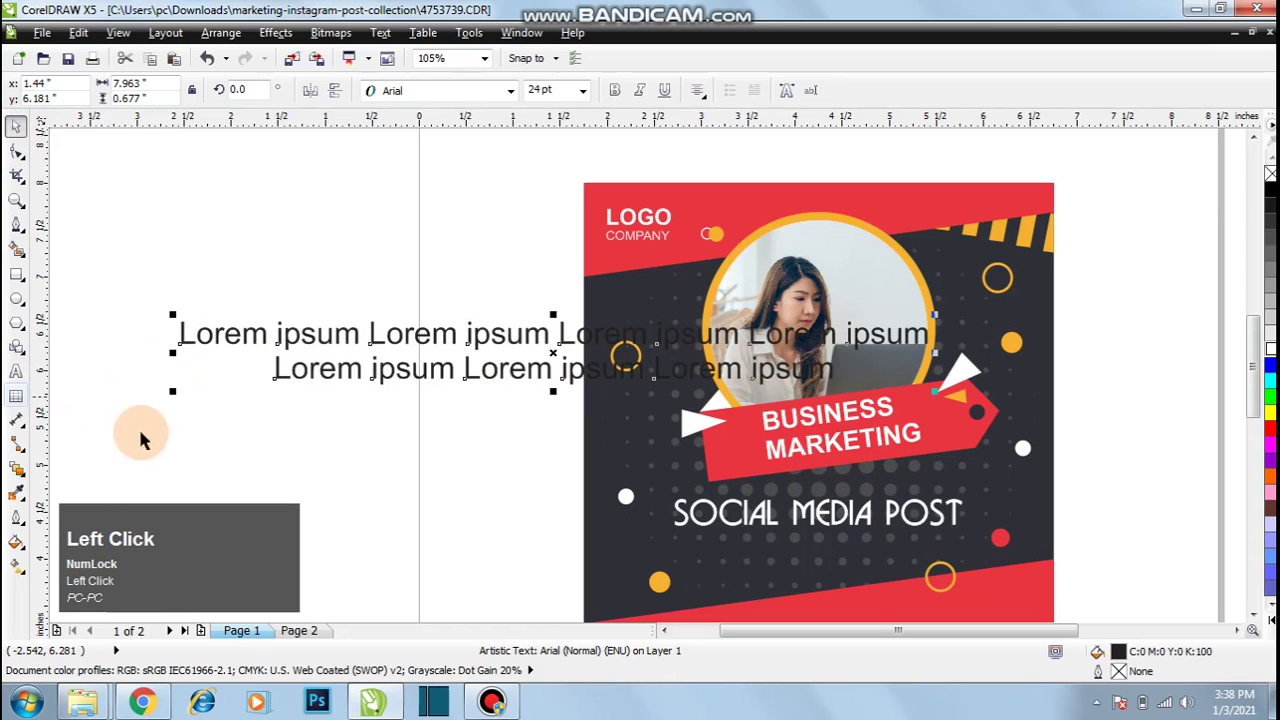
# - Reduce the placeholder text to about 8.5 pt, place it directly under the heading and fill it white
pyautogui.moveTo(170, 393); pyautogui.dragTo(288, 350)
pyautogui.moveTo(980, 511); pyautogui.dragTo(943, 547)
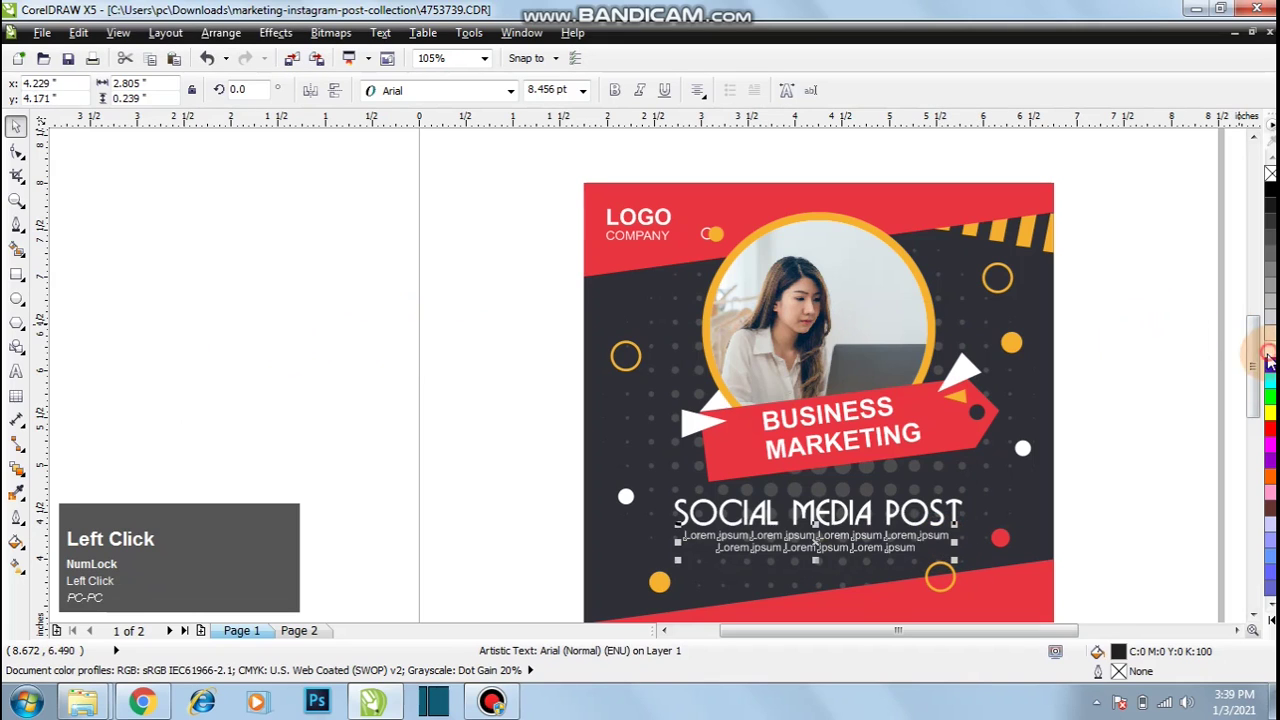
pyautogui.press('F4')
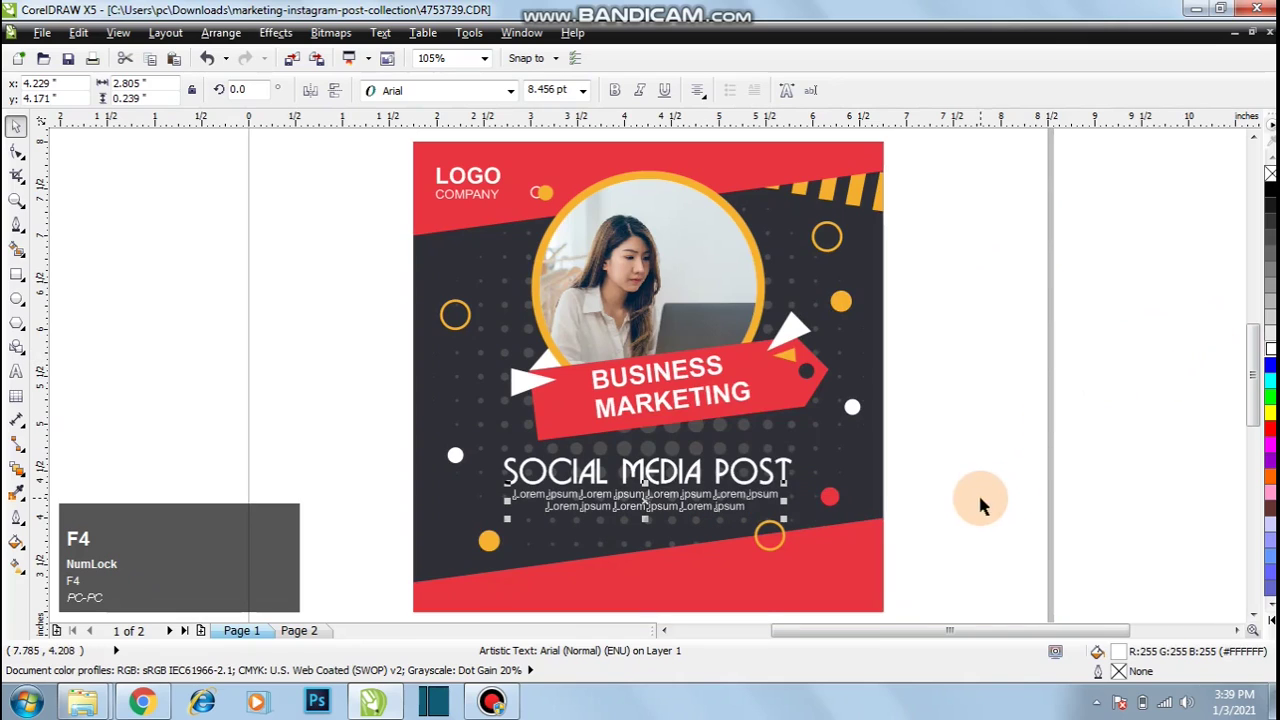
# - Nudge the placeholder text down from the heading to about Y 4.07 inches
pyautogui.press('Down')
pyautogui.press('Down')
pyautogui.press('Down')
pyautogui.press('Down')
pyautogui.press('Down')
pyautogui.press('Down')
pyautogui.press('Down')
pyautogui.press('Down')
pyautogui.press('Down')
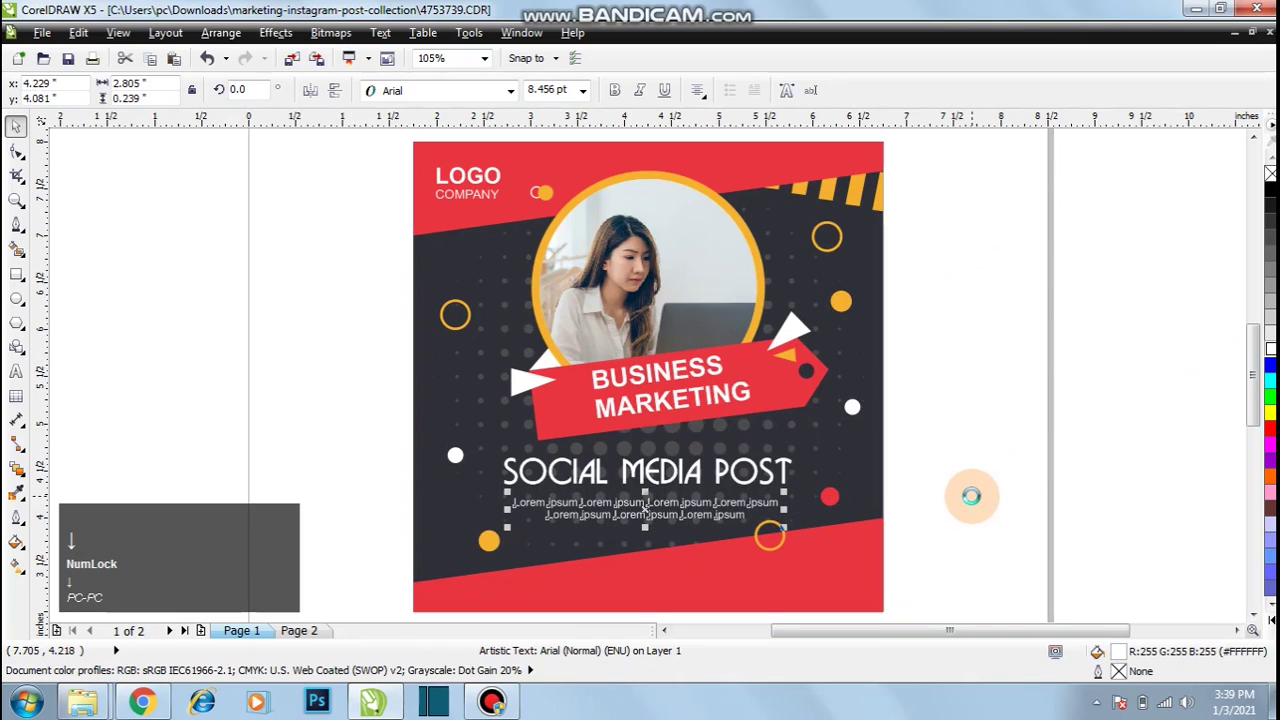
pyautogui.press('Down')
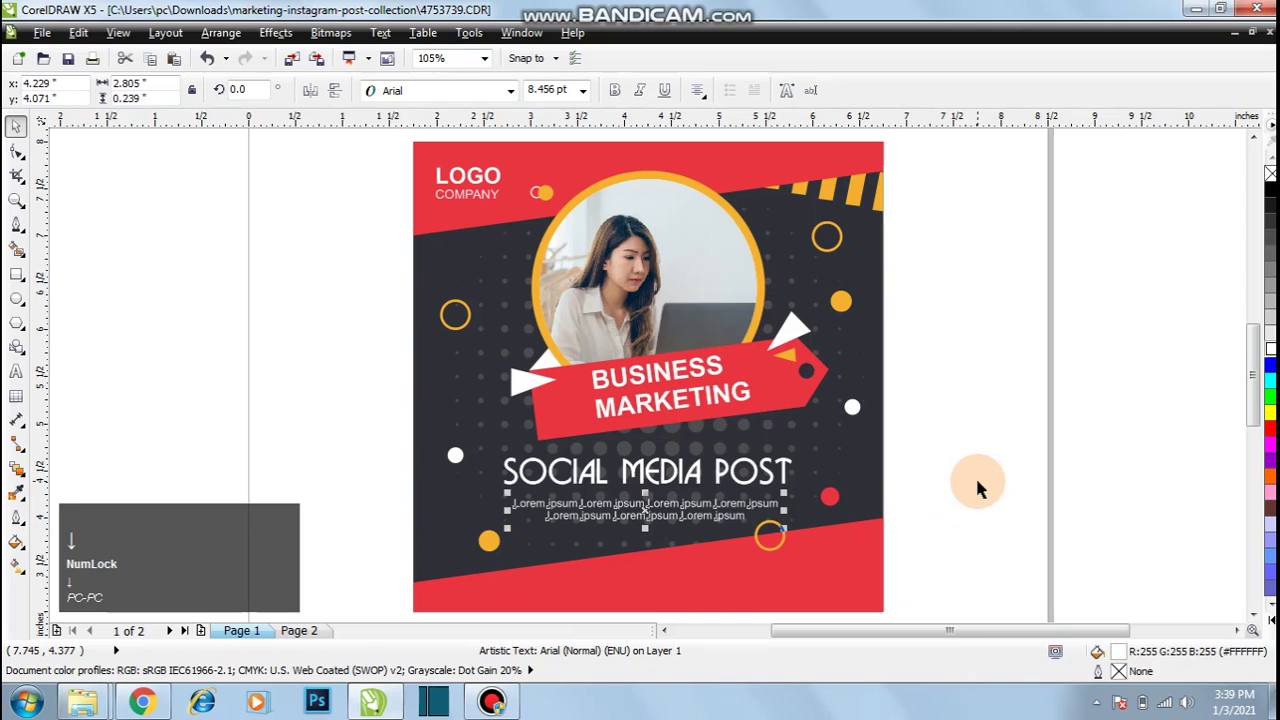
pyautogui.click(977, 480)
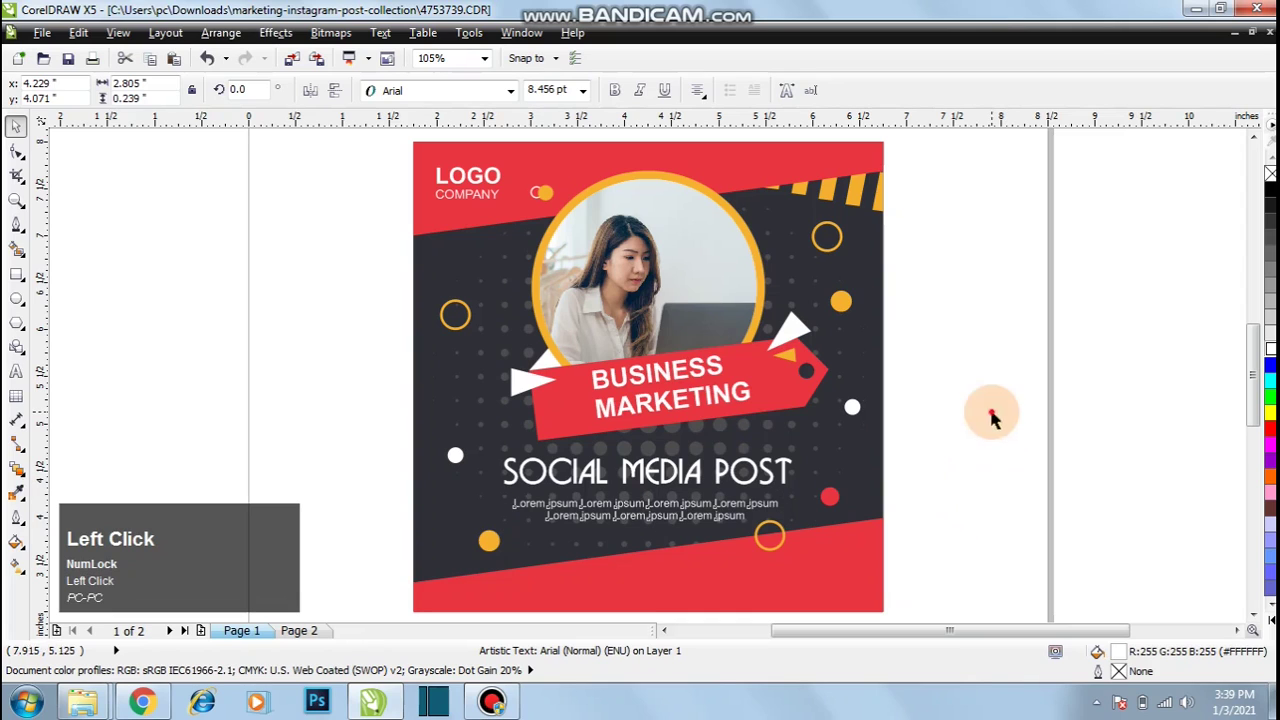
# - Reduce the "SOCIAL MEDIA POST" heading to about 22.5 pt and centre it horizontally on the background square
pyautogui.click(785, 472)
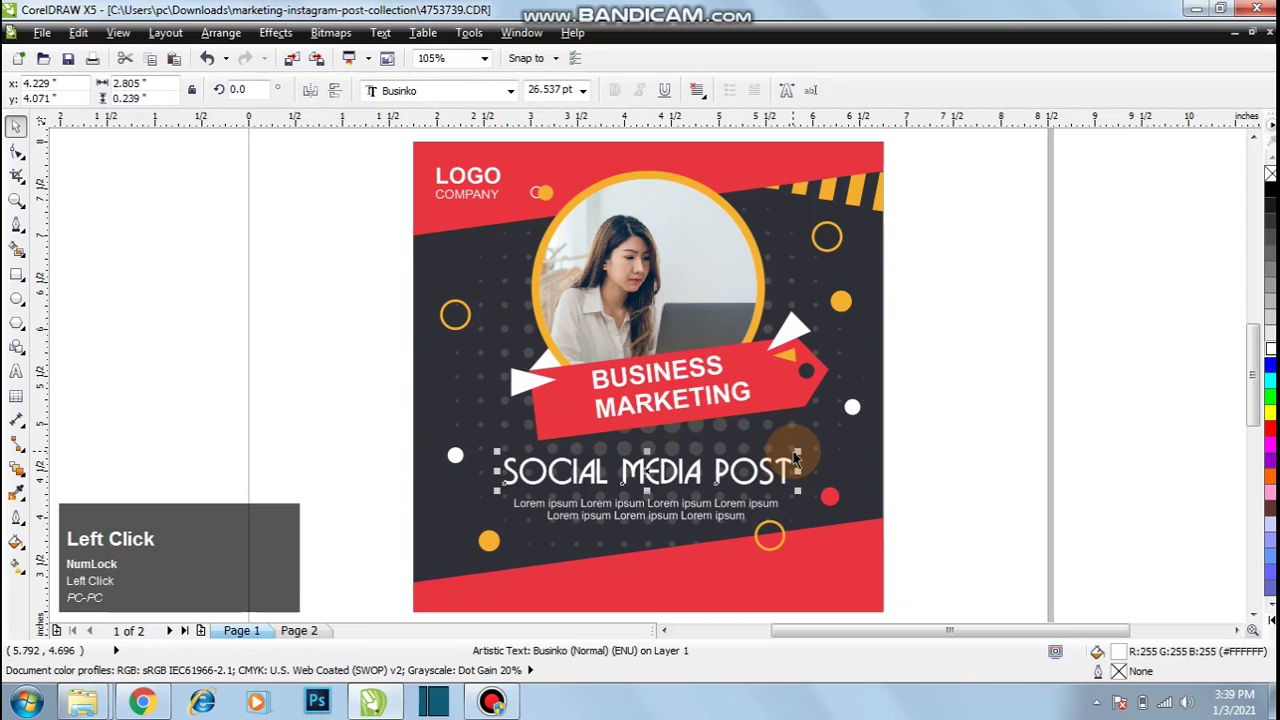
pyautogui.moveTo(795, 457); pyautogui.dragTo(757, 460)
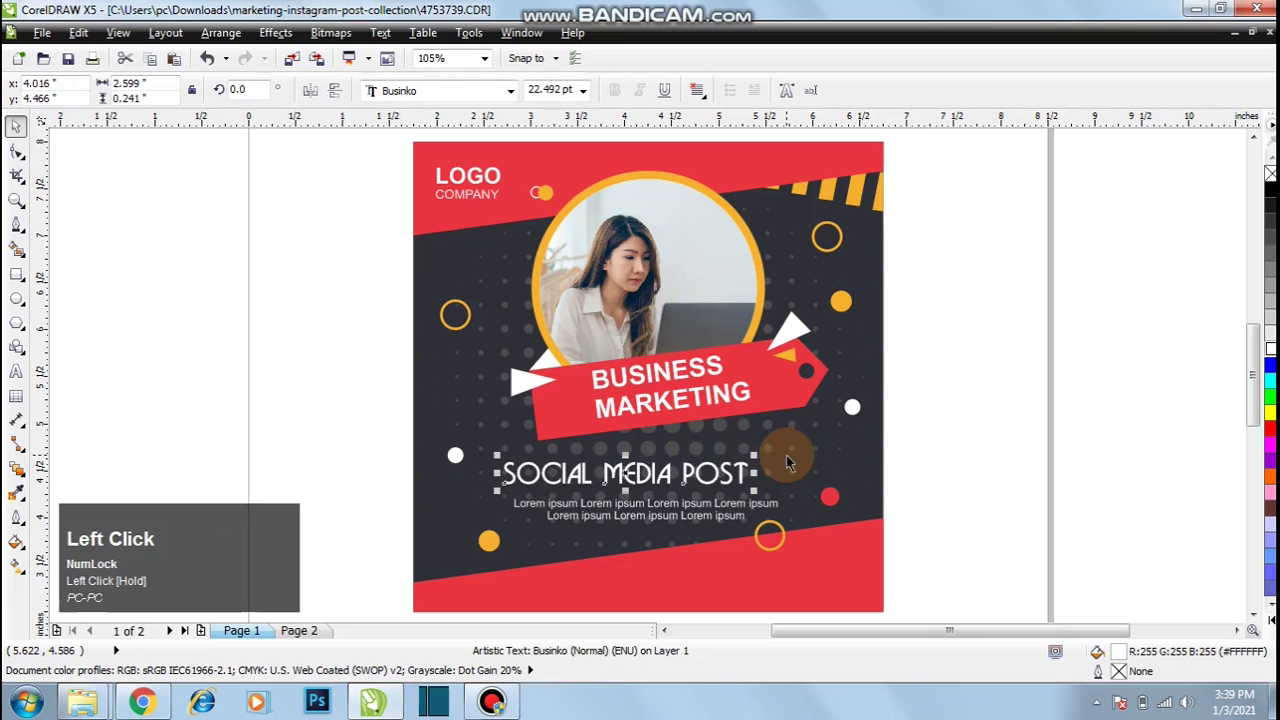
pyautogui.keyDown('shift'); pyautogui.click(836, 450); pyautogui.keyUp('shift')
pyautogui.press('c')
pyautogui.click(1047, 451)
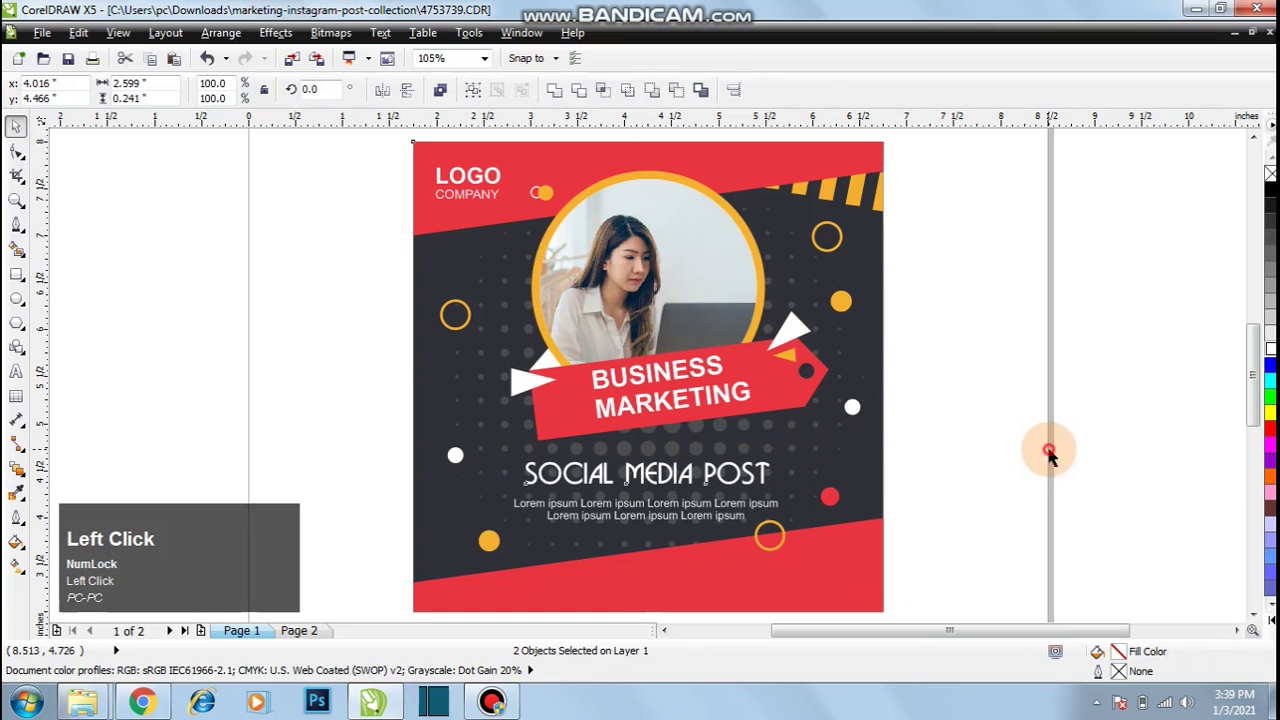
# - Select the heading and placeholder text together and nudge both up to about Y 4.31 inches
pyautogui.click(760, 480)
pyautogui.keyDown('shift'); pyautogui.click(731, 512); pyautogui.keyUp('shift')
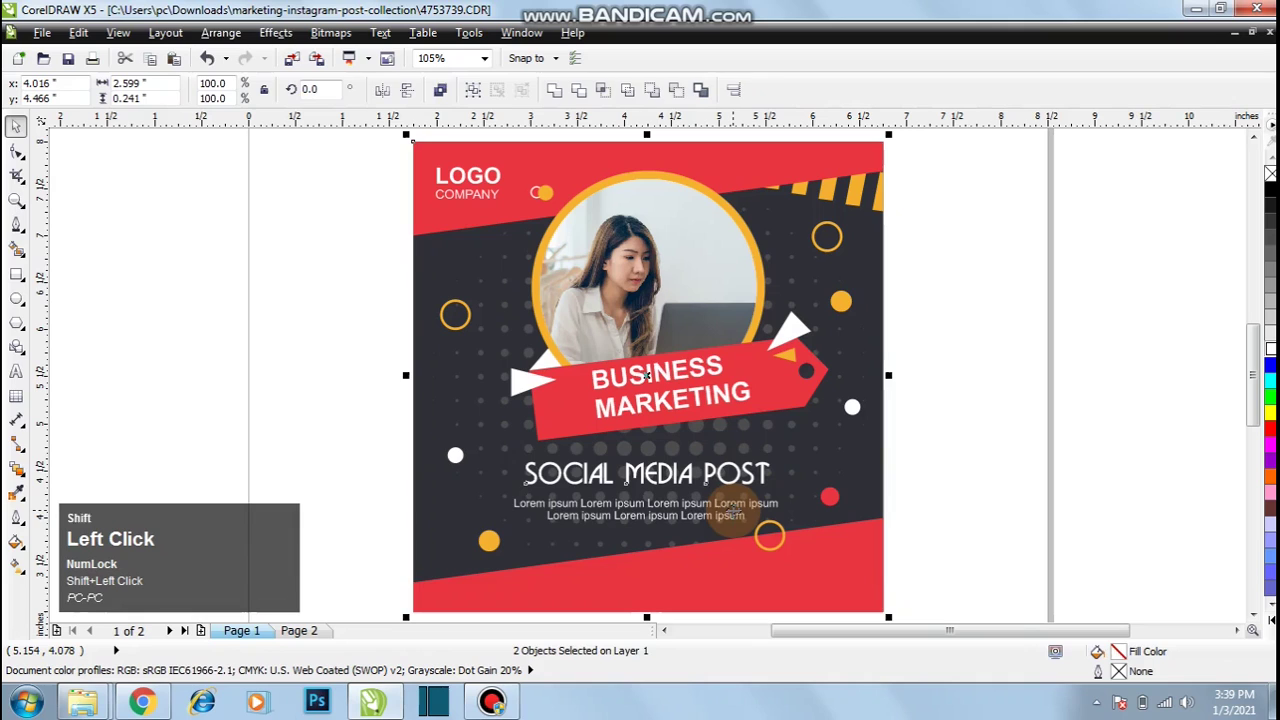
pyautogui.click(733, 515)
pyautogui.keyDown('shift'); pyautogui.click(735, 472); pyautogui.keyUp('shift')
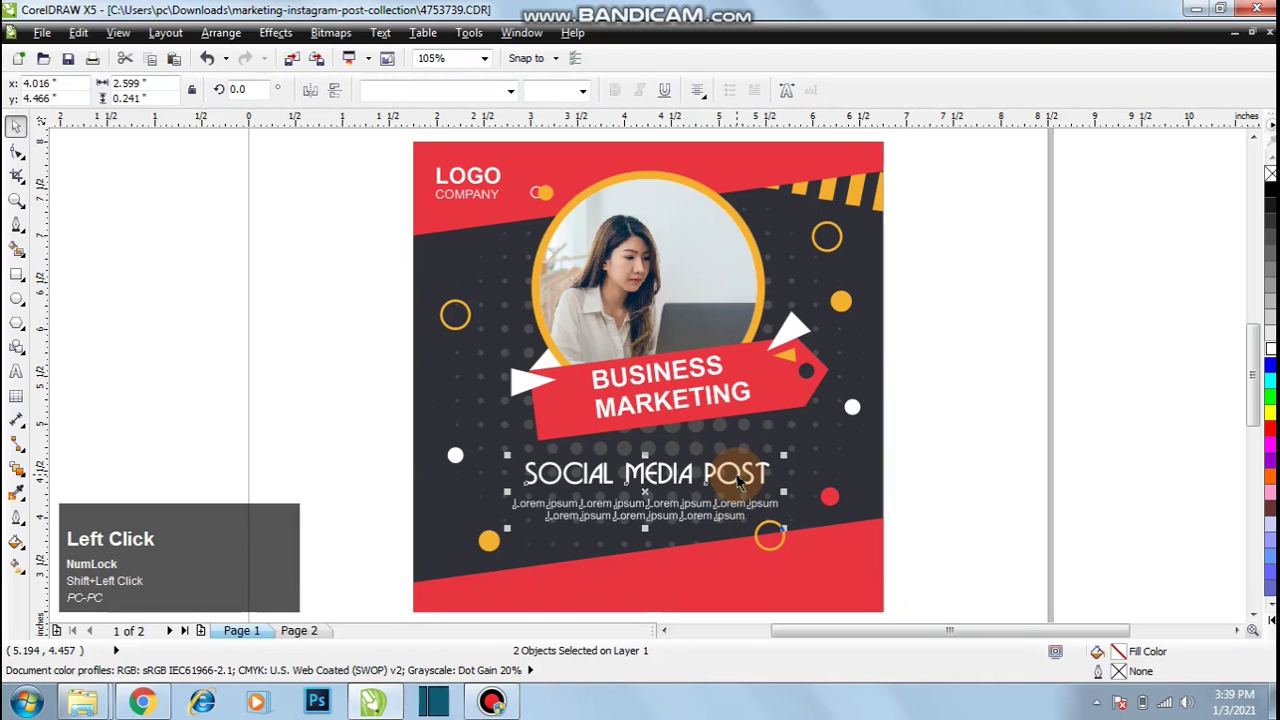
pyautogui.press('Up')
pyautogui.press('Up')
pyautogui.press('Up')
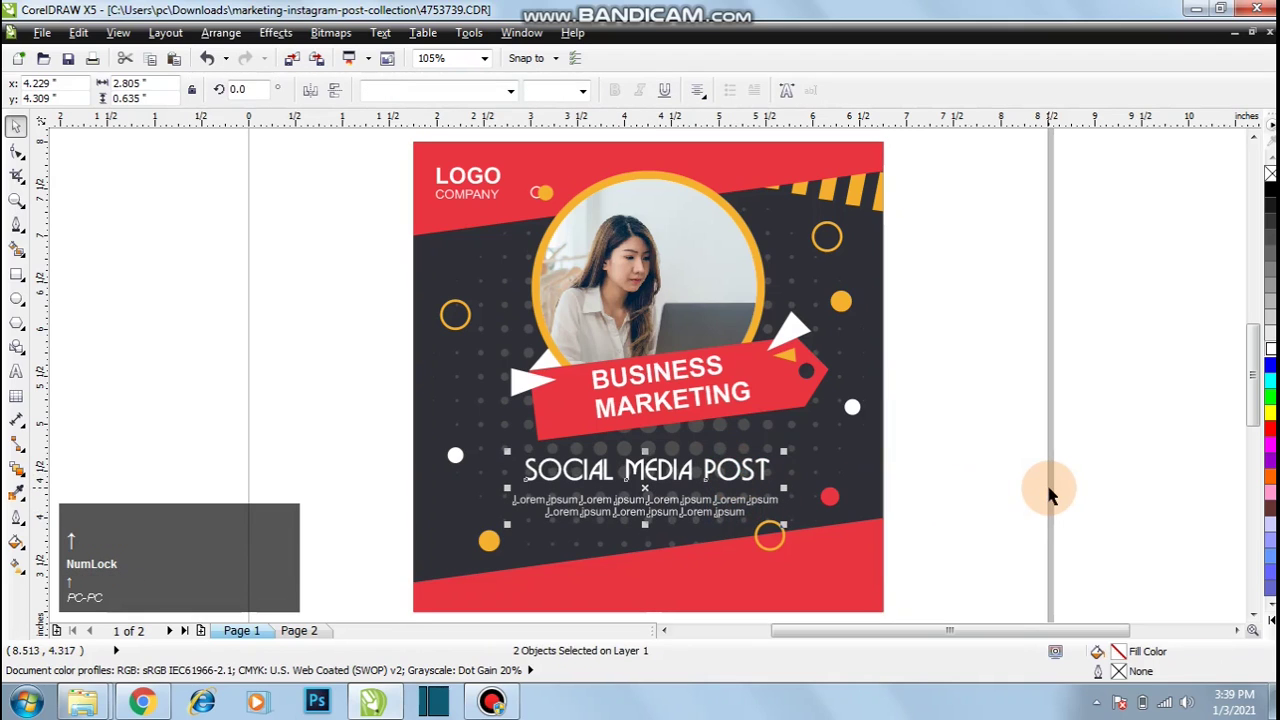
pyautogui.click(1048, 495)
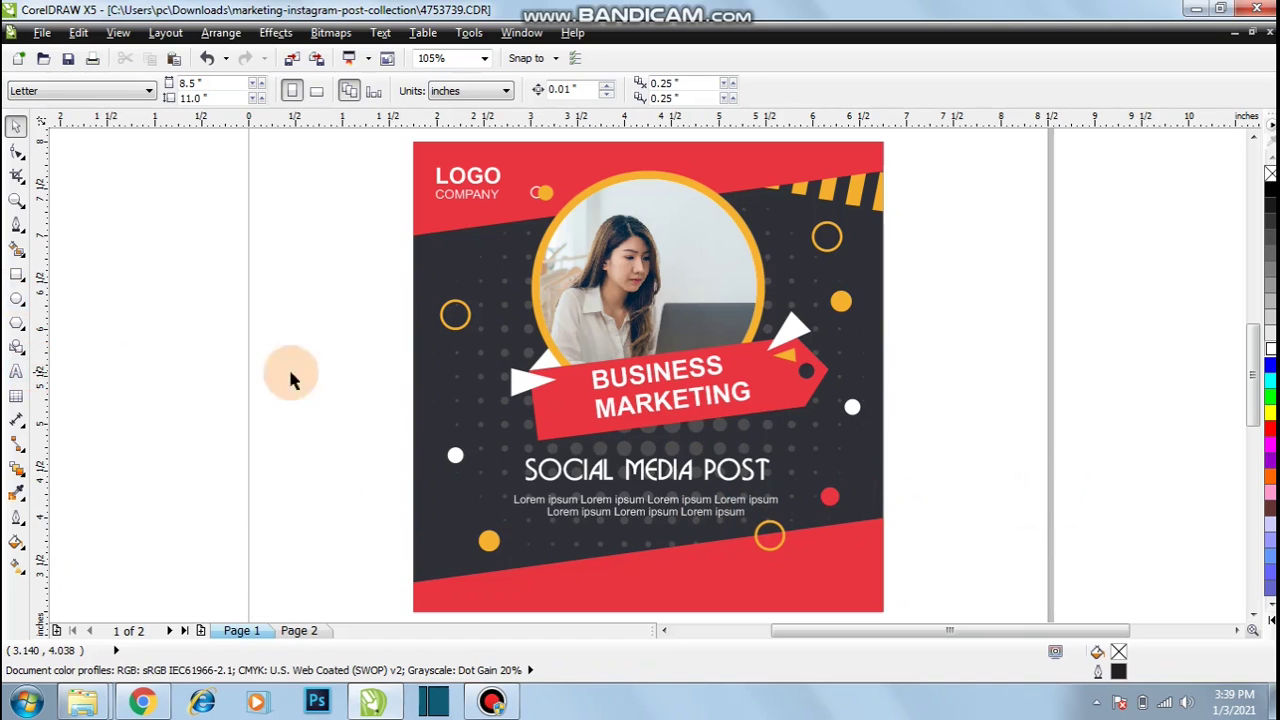
# - Copy the four round contact icons from Page 2 and paste them onto the design on Page 1
pyautogui.click(297, 630)
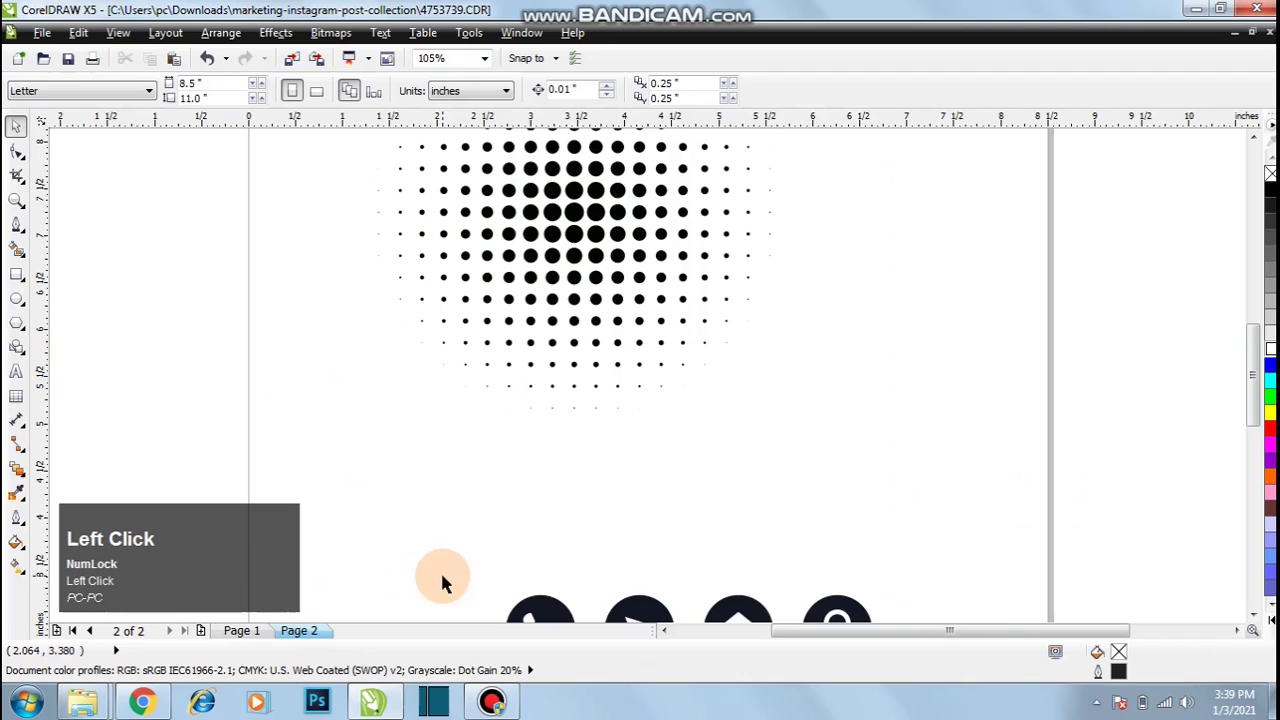
pyautogui.moveTo(1015, 635); pyautogui.dragTo(920, 626)
pyautogui.hotkey('ctrl', 'c')
pyautogui.click(247, 630)
pyautogui.hotkey('ctrl', 'v')
# - Scale the contact icons to about 2.07 by 0.39 inches, place them at the lower red band's right end, and preview the design full screen
pyautogui.moveTo(879, 486); pyautogui.dragTo(822, 523)
pyautogui.moveTo(688, 537); pyautogui.dragTo(842, 468)
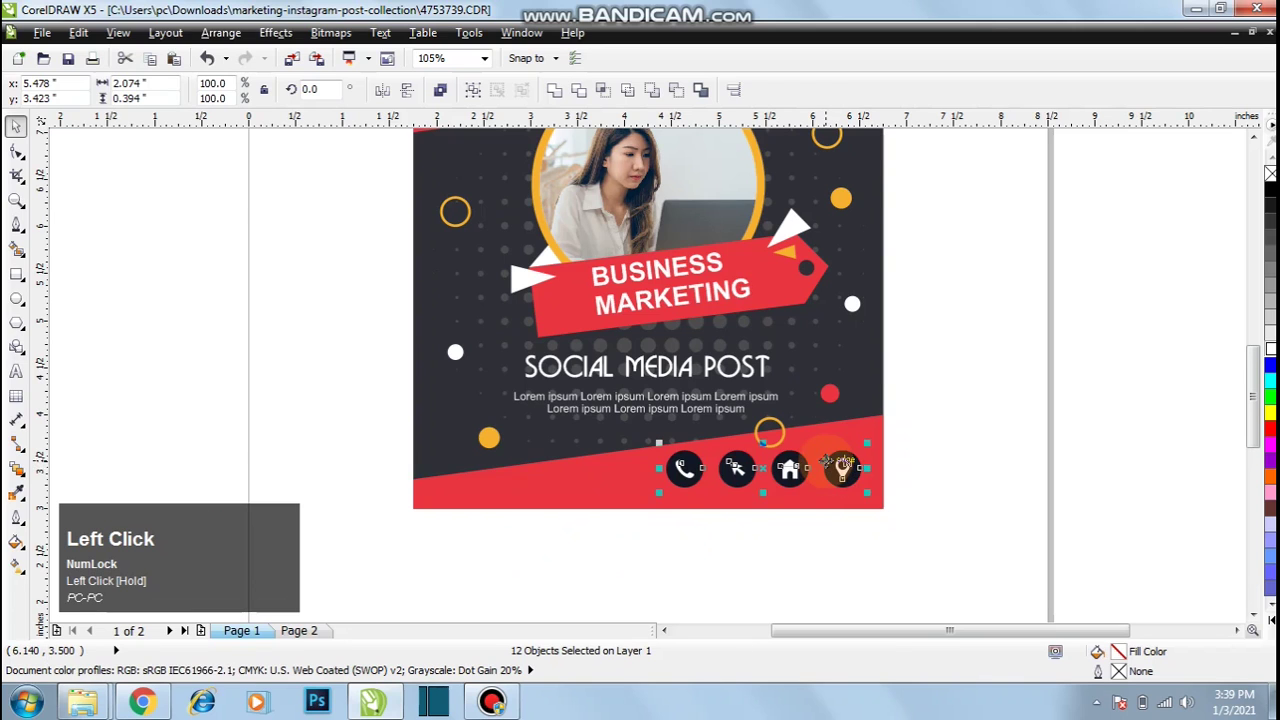
pyautogui.press('F4')
pyautogui.press('F9')
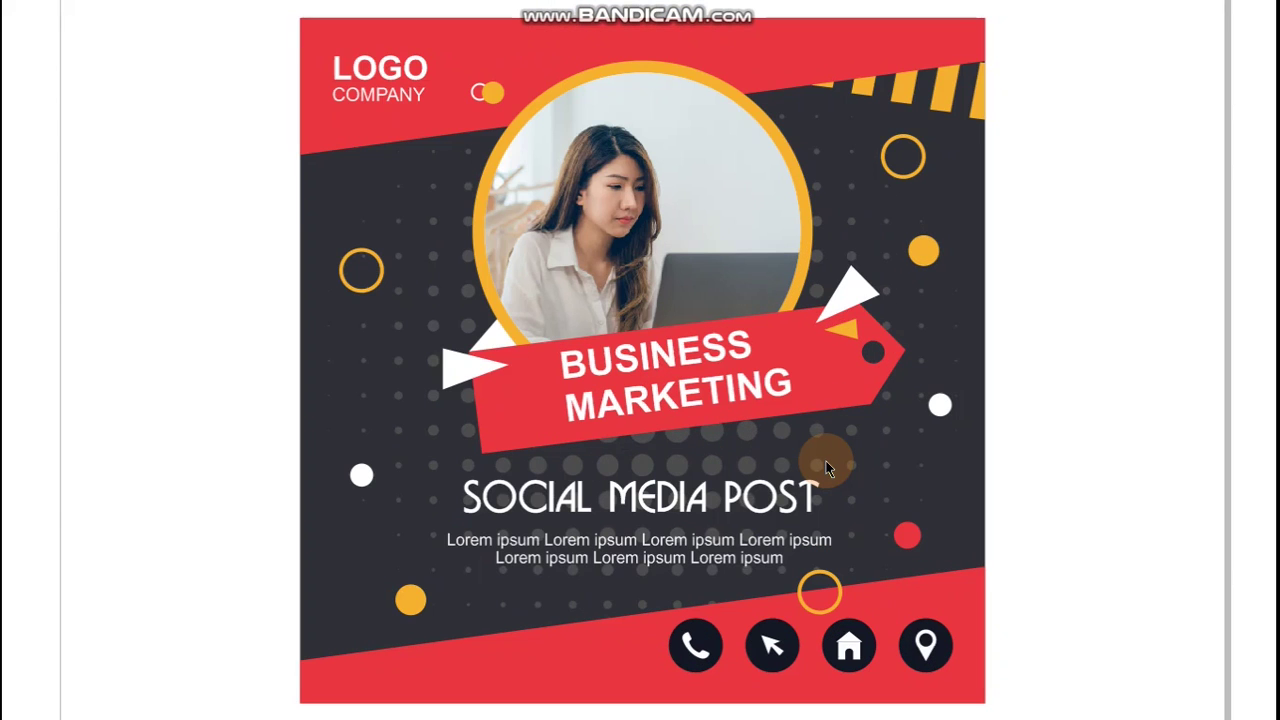